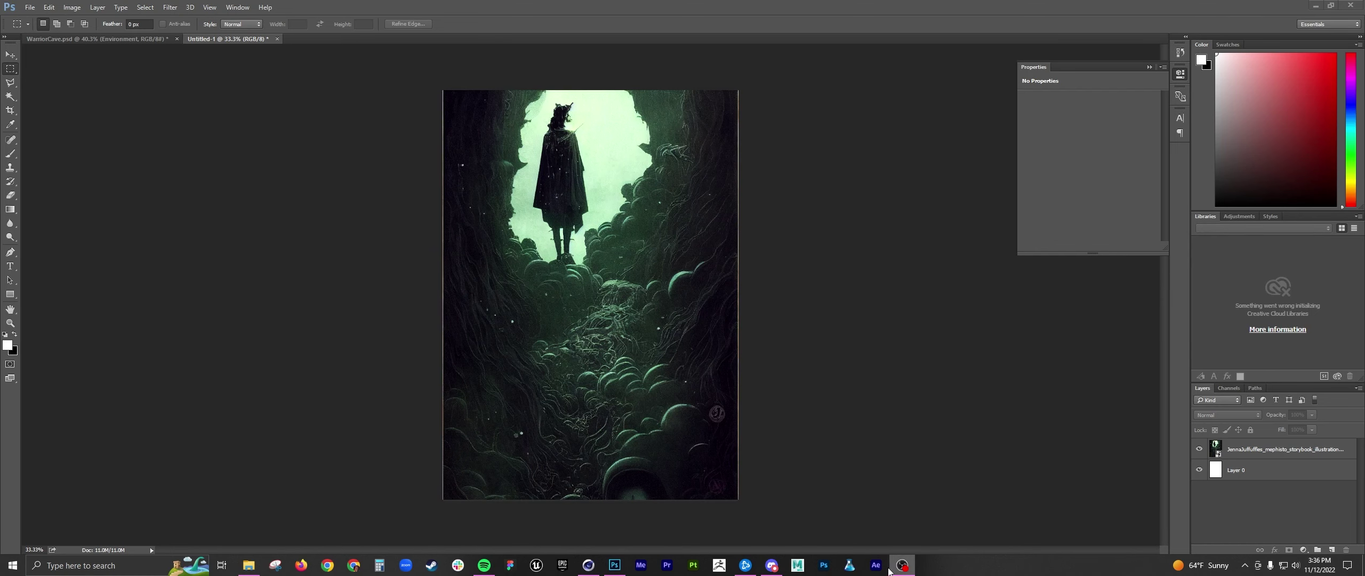
Step: Glance at Cinema 4D, then pan and zoom around the Photoshop cloaked-figure illustration
click(588, 565)
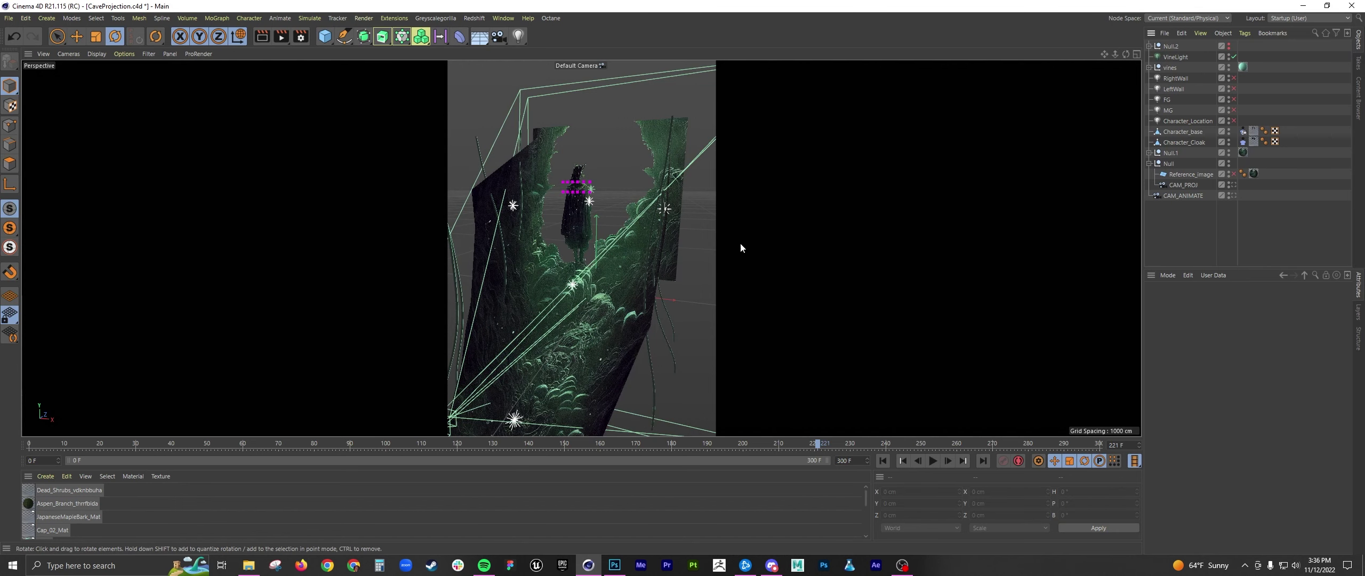
click(616, 565)
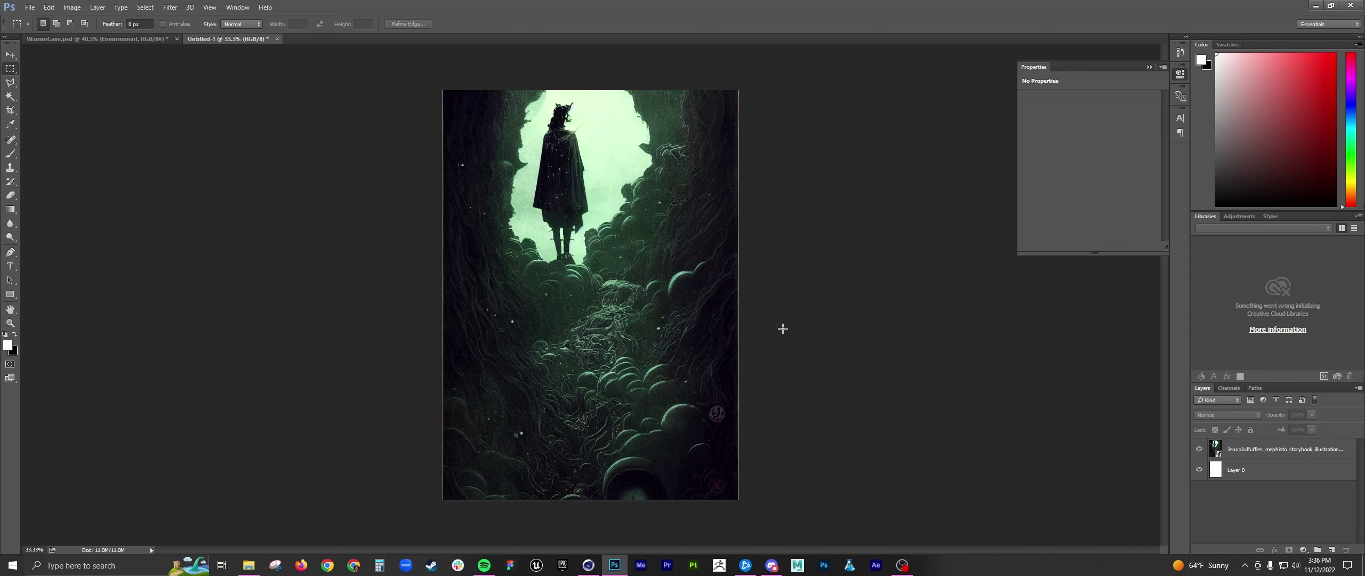
alt+scroll(605, 289, up, 5)
drag(651, 211, 656, 305)
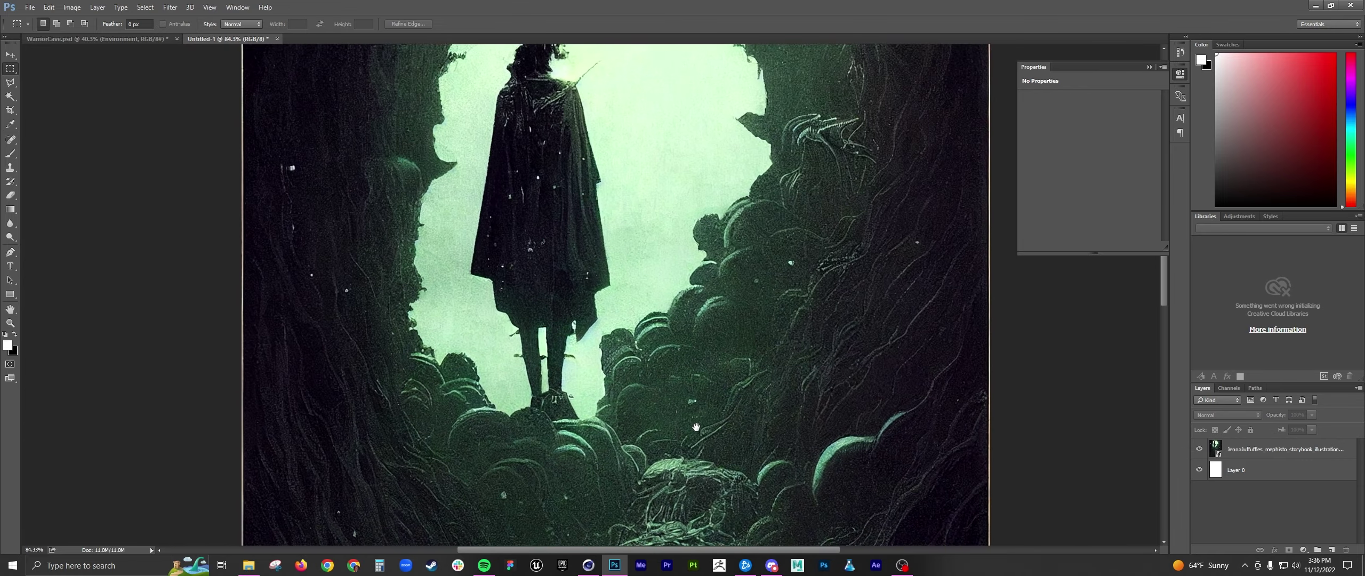
alt+scroll(644, 292, up, 1)
alt+scroll(643, 292, down, 1)
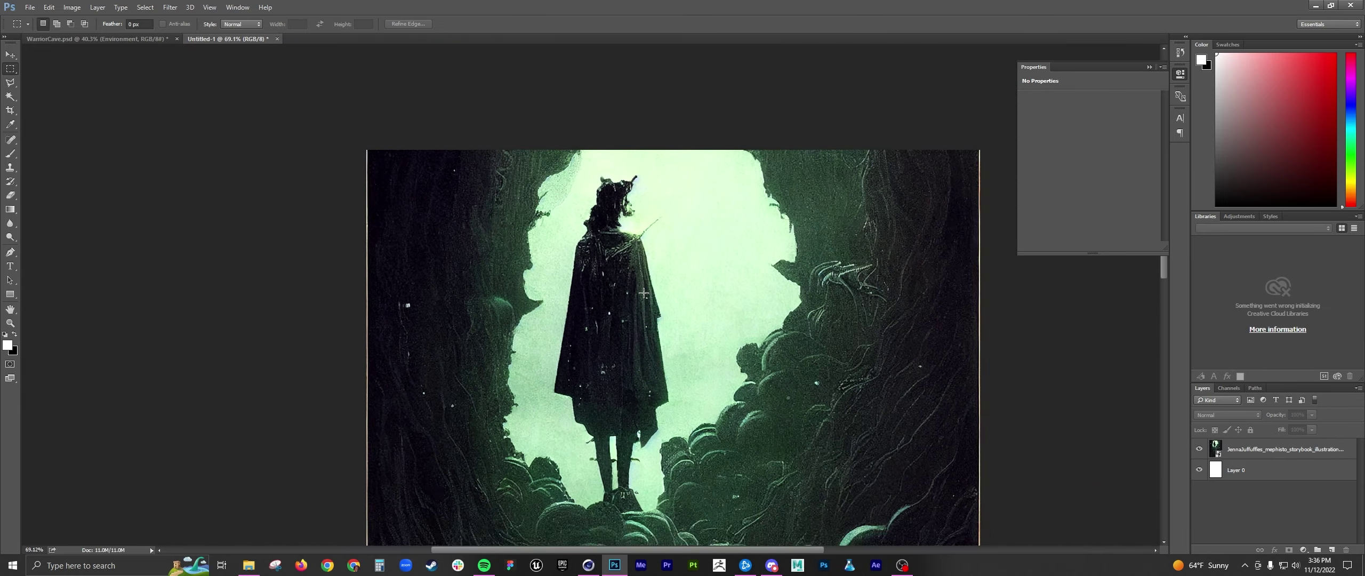
alt+scroll(644, 292, up, 1)
alt+scroll(644, 292, down, 1)
drag(709, 303, 670, 228)
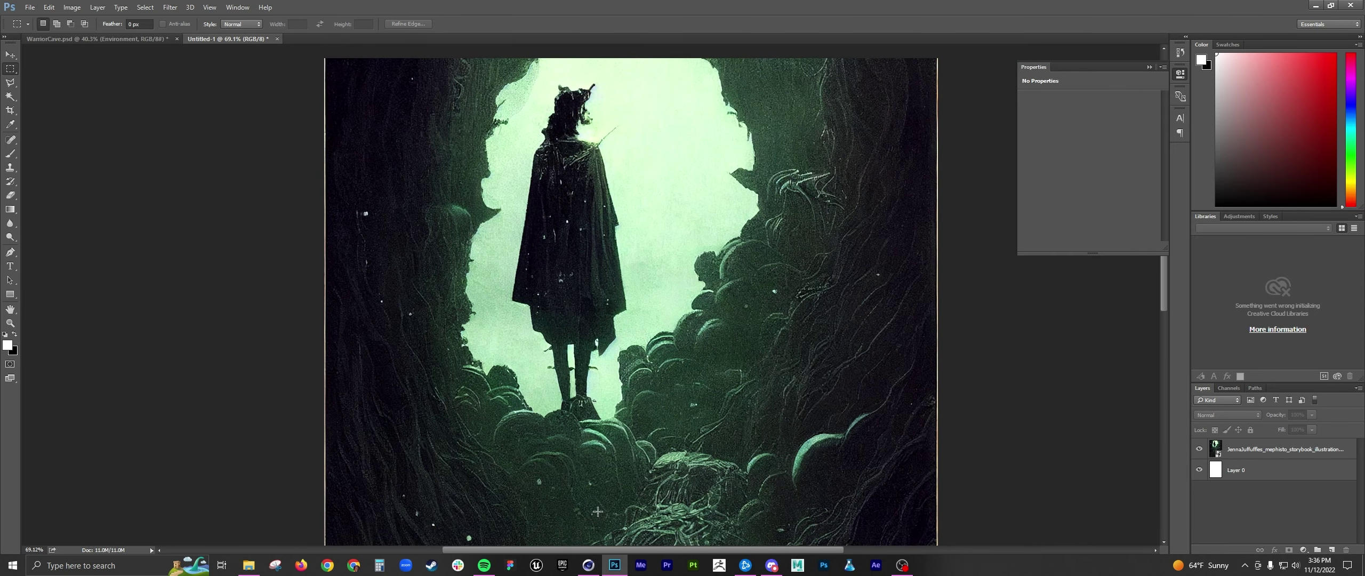
mouse_move(589, 566)
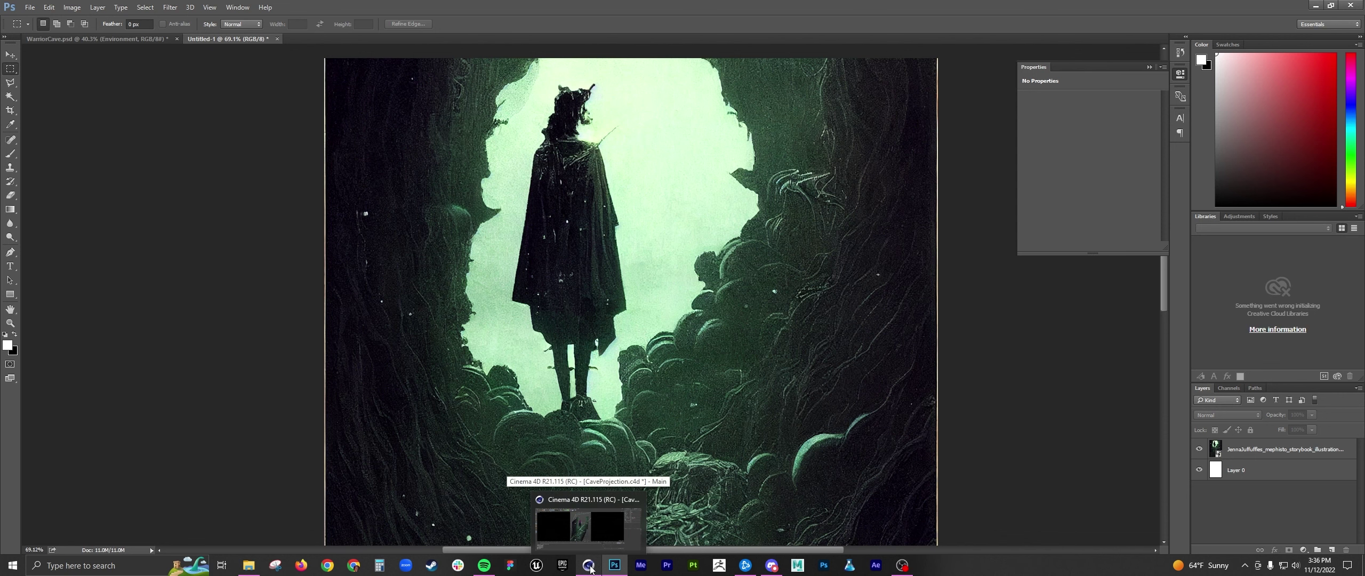
alt+scroll(589, 267, down, 4)
alt+scroll(589, 267, up, 1)
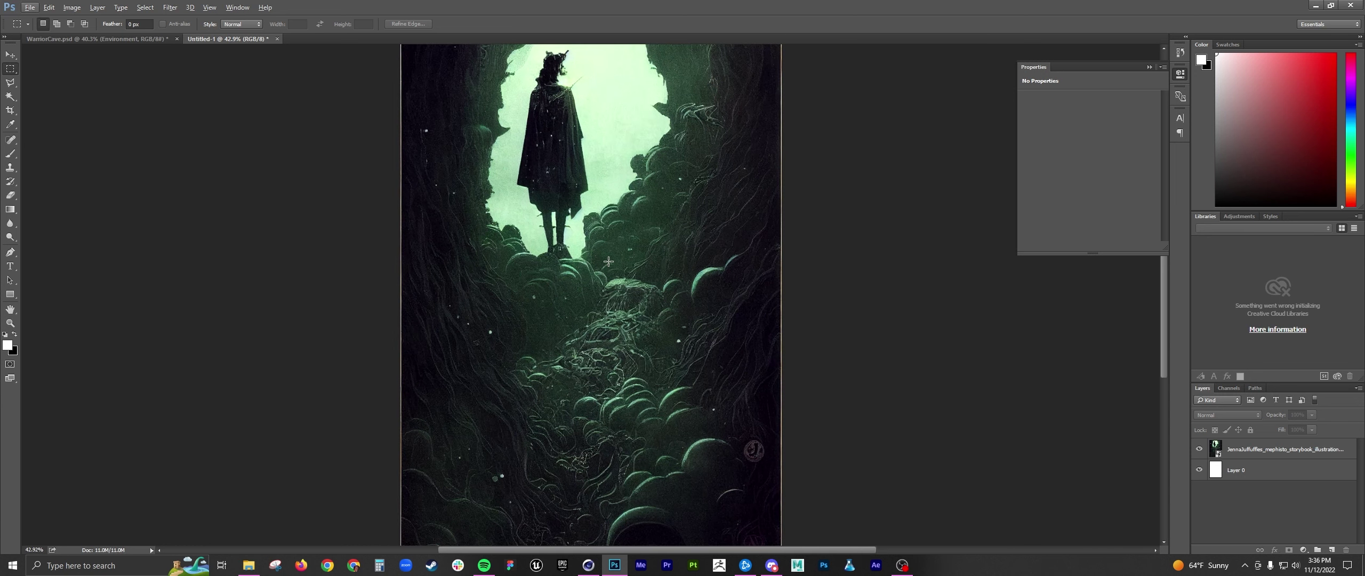
key(alt)
alt+scroll(621, 256, down, 1)
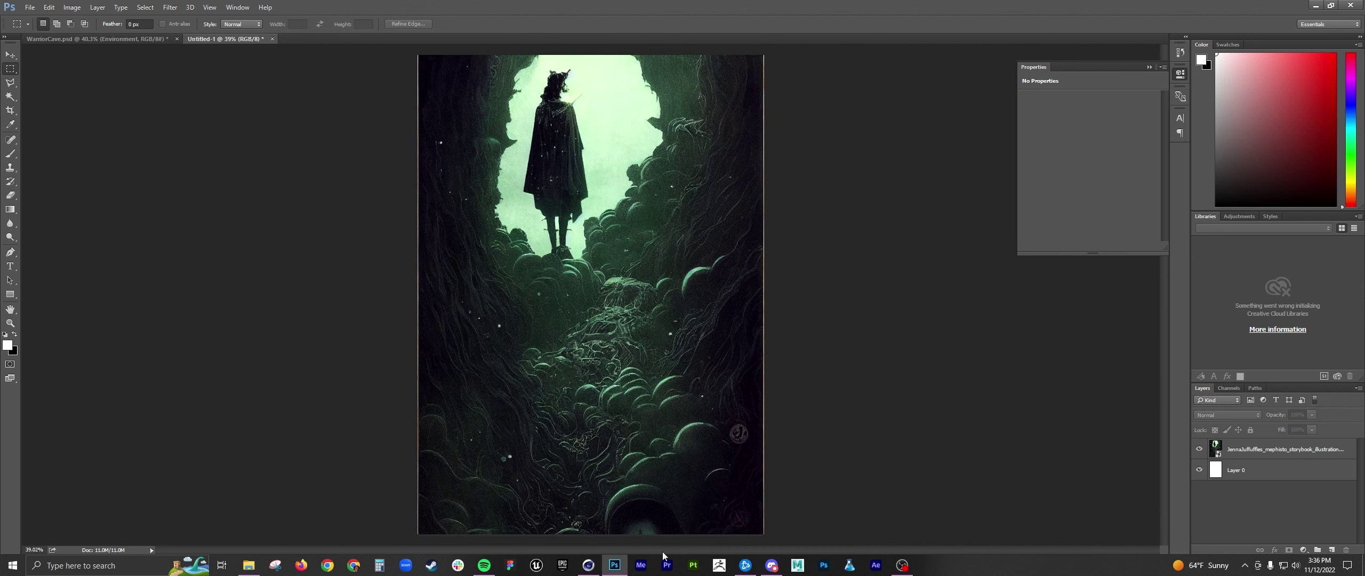
Step: In the Cinema 4D cave scene, preview the CAM_ANIMATE camera move from frame 0
click(588, 564)
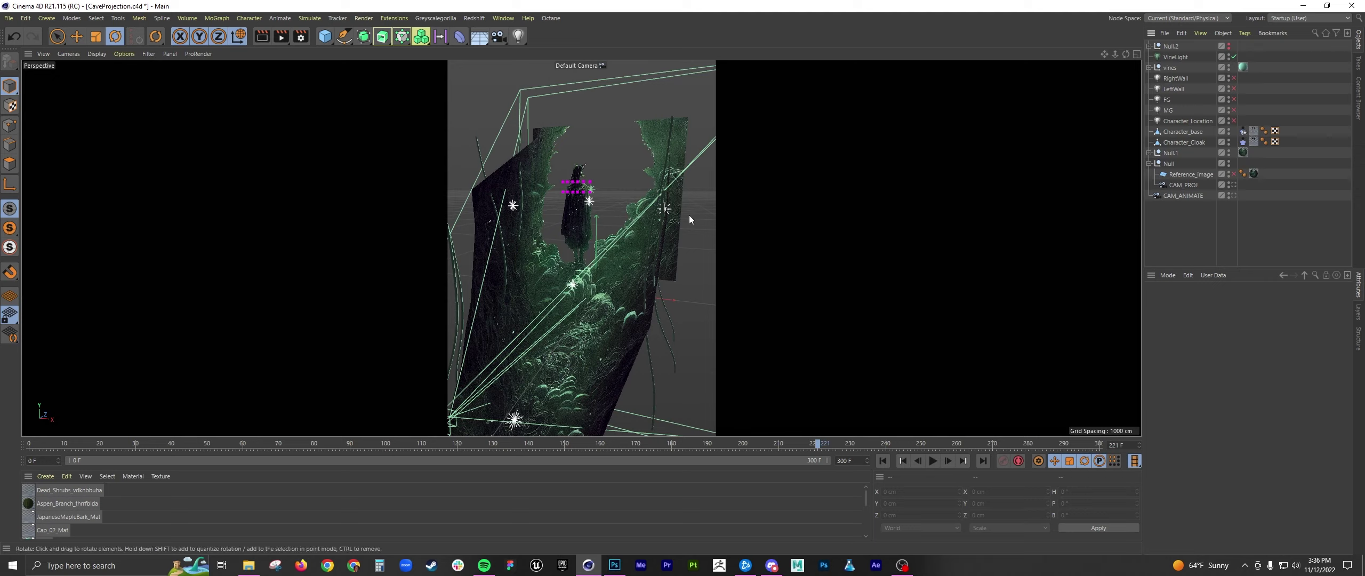
alt+drag(568, 263, 656, 250)
click(1233, 195)
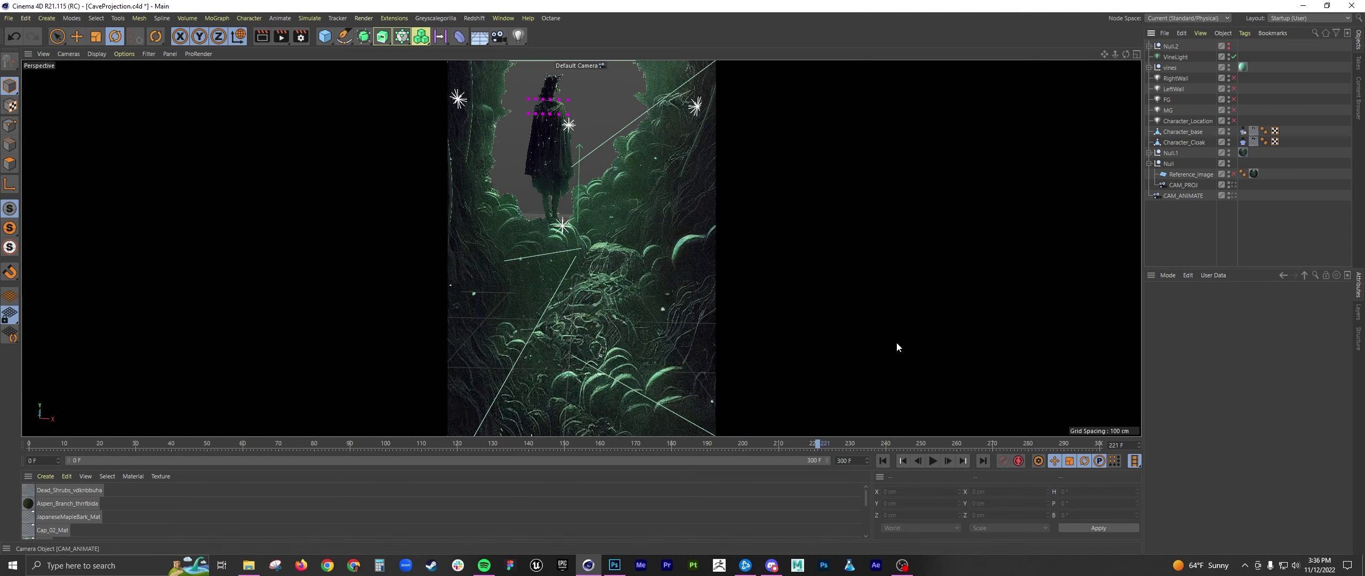
click(883, 461)
click(931, 461)
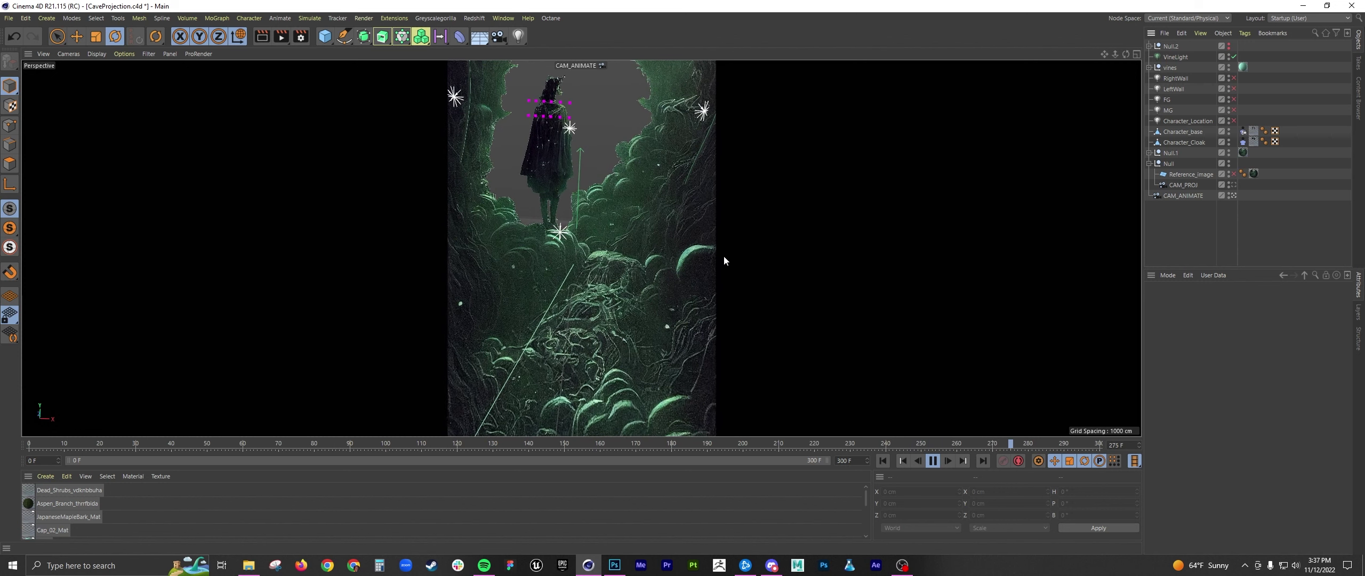
key(F8)
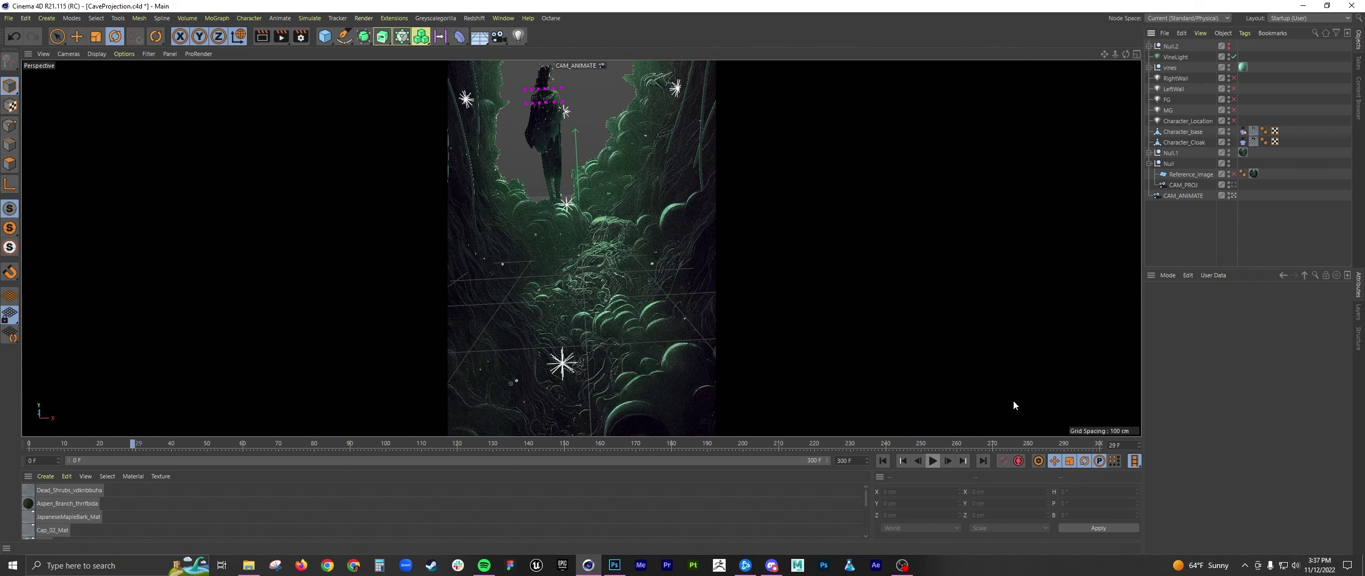
Step: Return to the Default Camera and orbit the cave, briefly selecting the sphere and checking Photoshop
click(1233, 196)
alt+drag(832, 231, 587, 268)
click(592, 262)
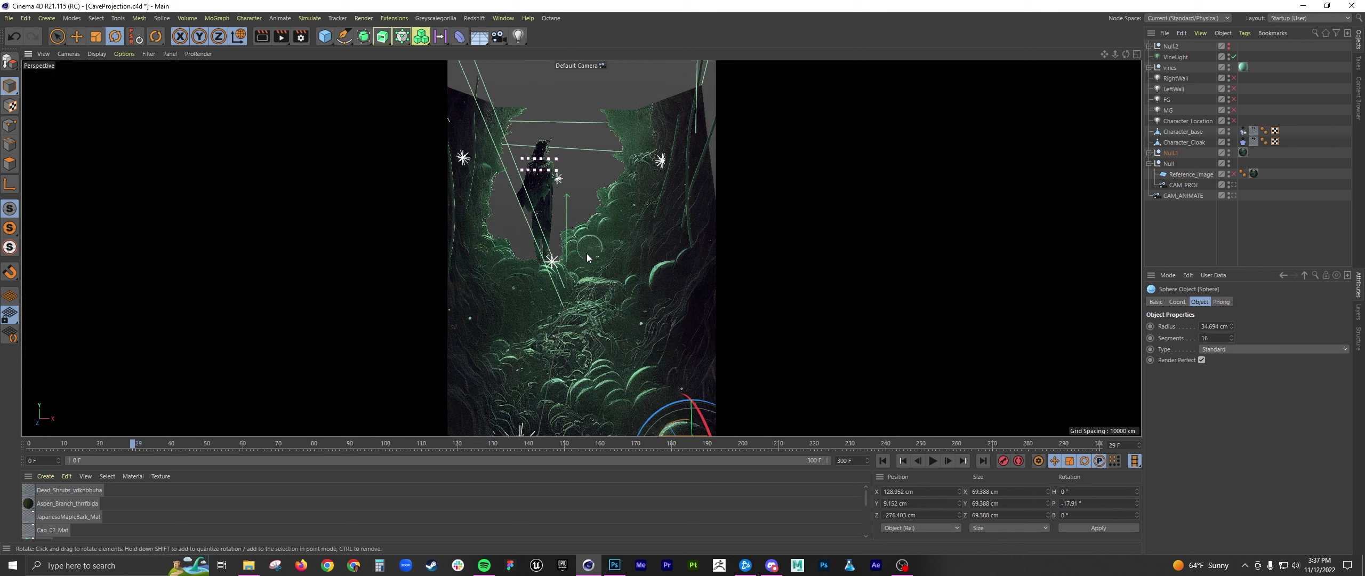
alt+drag(567, 253, 598, 251)
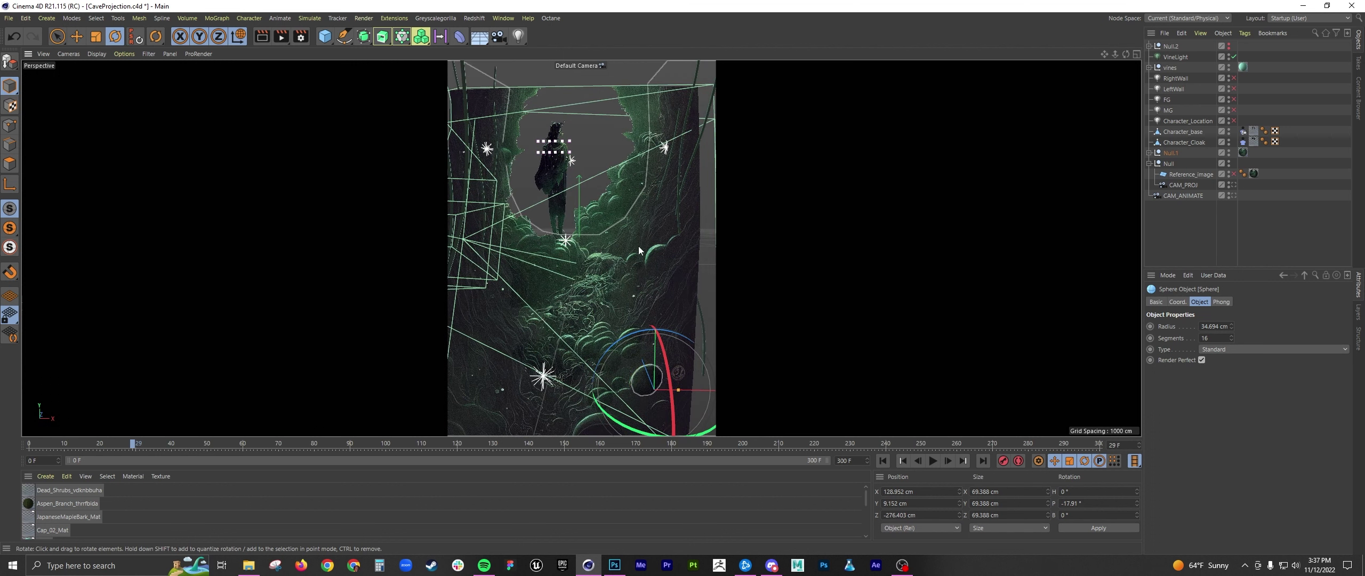
click(521, 324)
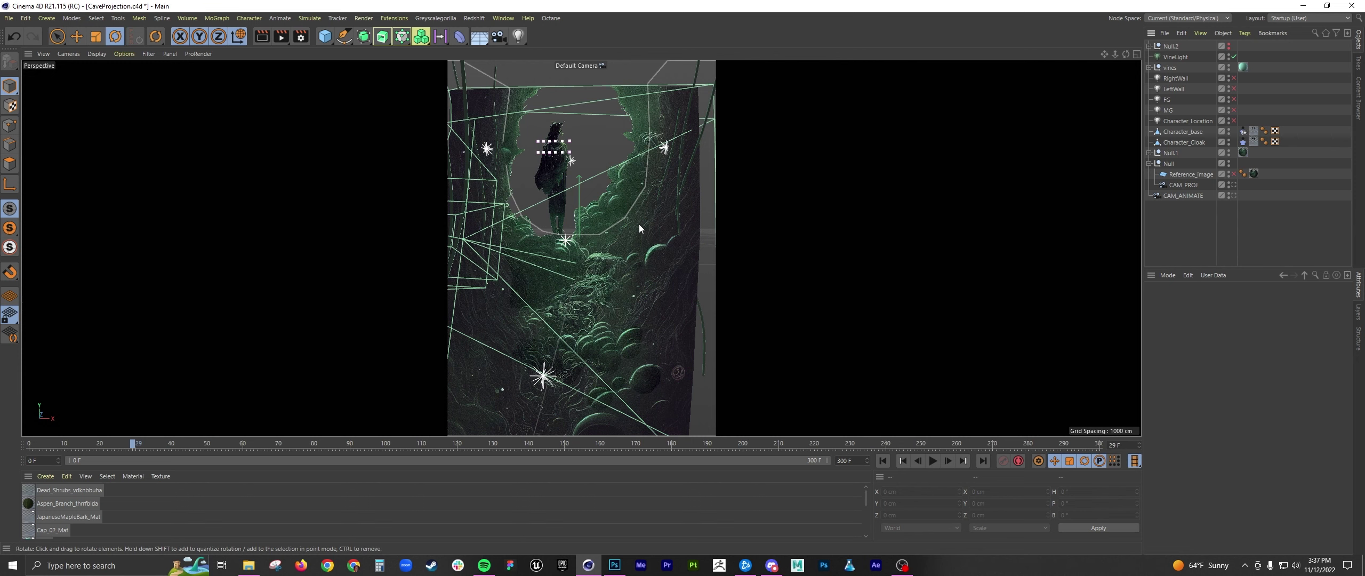
key(alt+Tab)
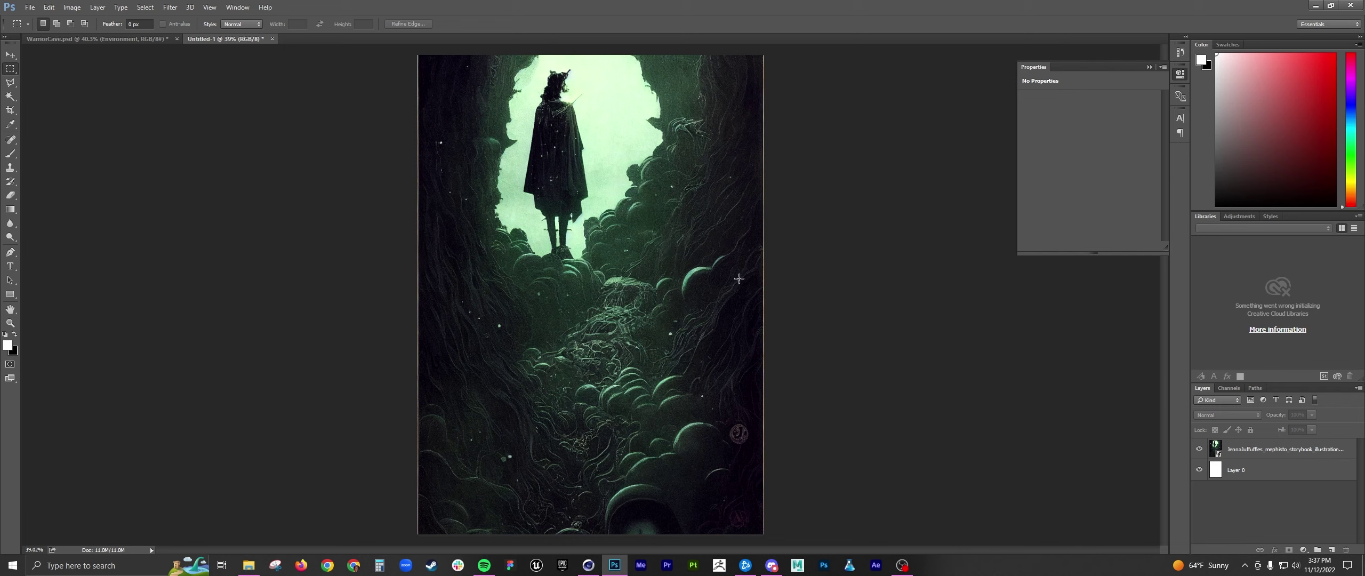
key(alt+Tab)
Step: Select an edge of the cave Environment mesh in Edge mode with the Move tool
alt+drag(640, 265, 554, 268)
click(536, 258)
click(9, 144)
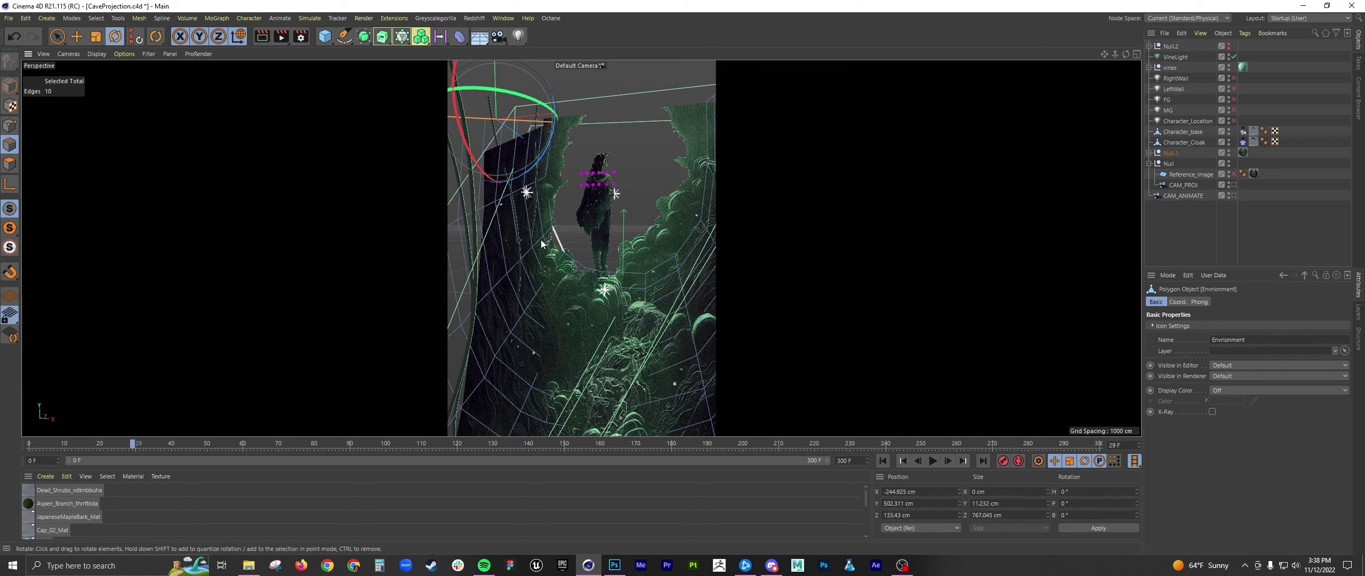
key(e)
alt+drag(538, 229, 533, 188)
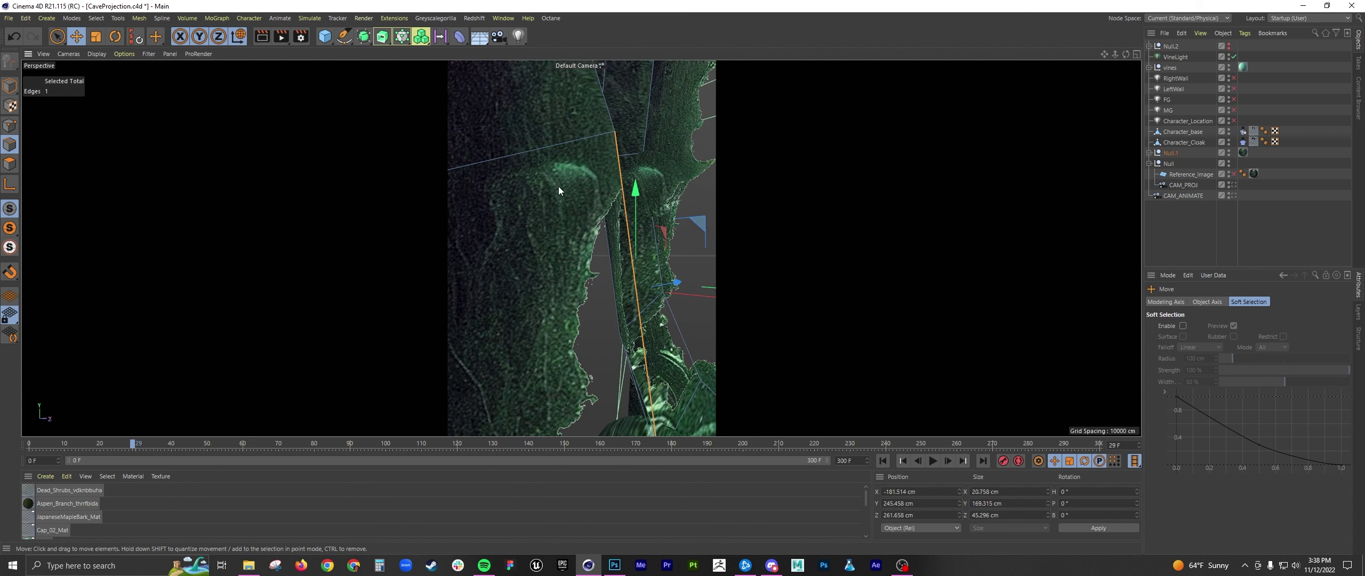
Step: Frame the CAM_PROJ camera, orbit around it and the cave geometry, then clear the selection
click(1183, 184)
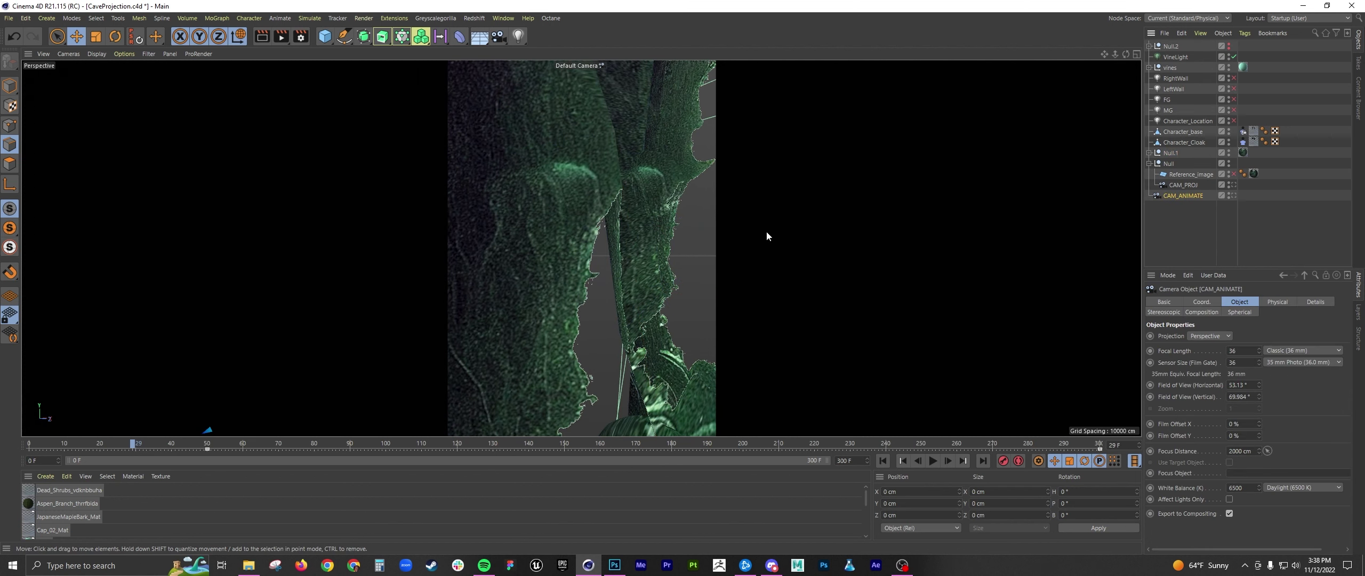
key(o)
alt+drag(642, 262, 588, 260)
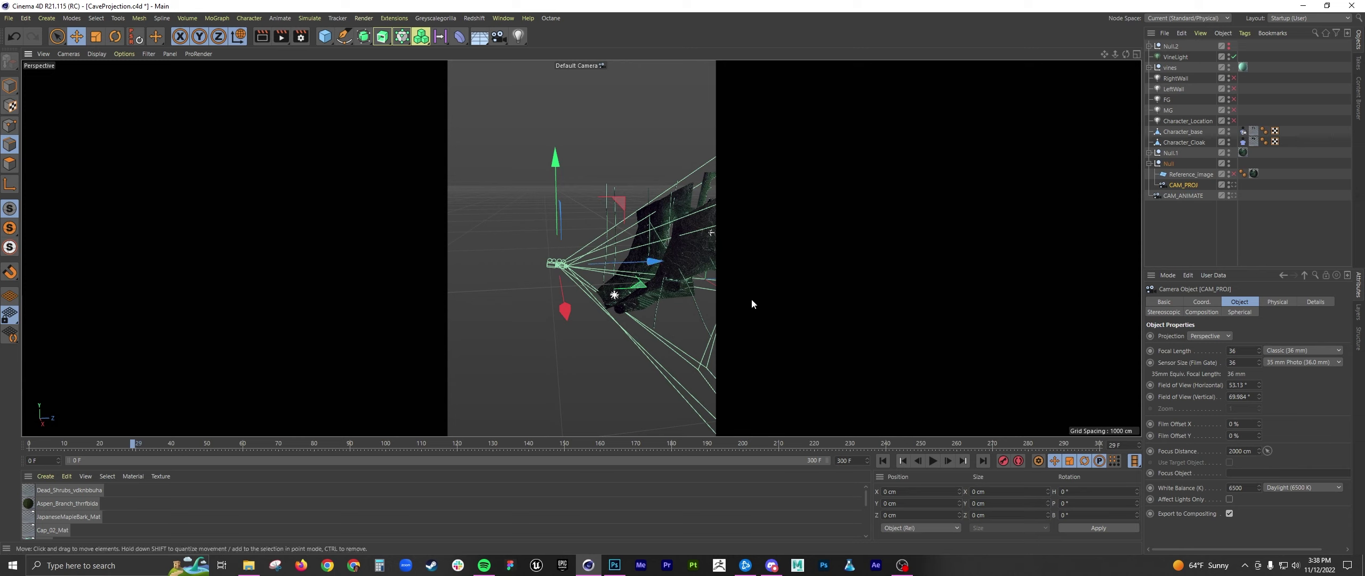
alt+drag(582, 257, 636, 267)
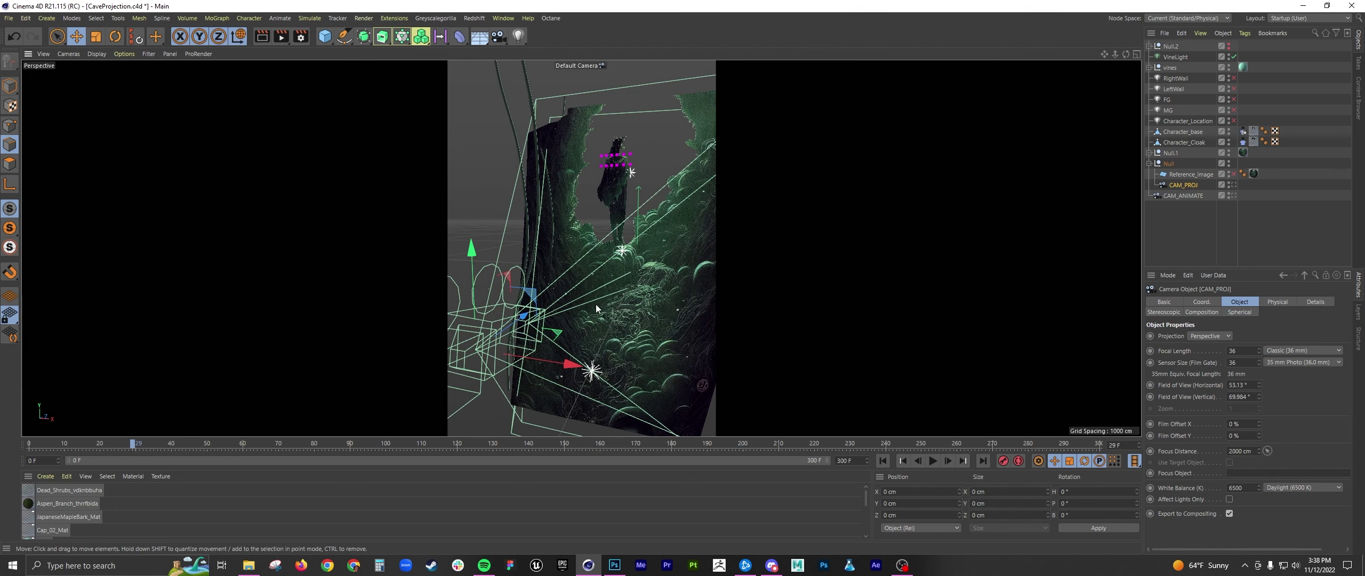
alt+drag(614, 261, 618, 194)
alt+drag(565, 233, 604, 239)
click(603, 234)
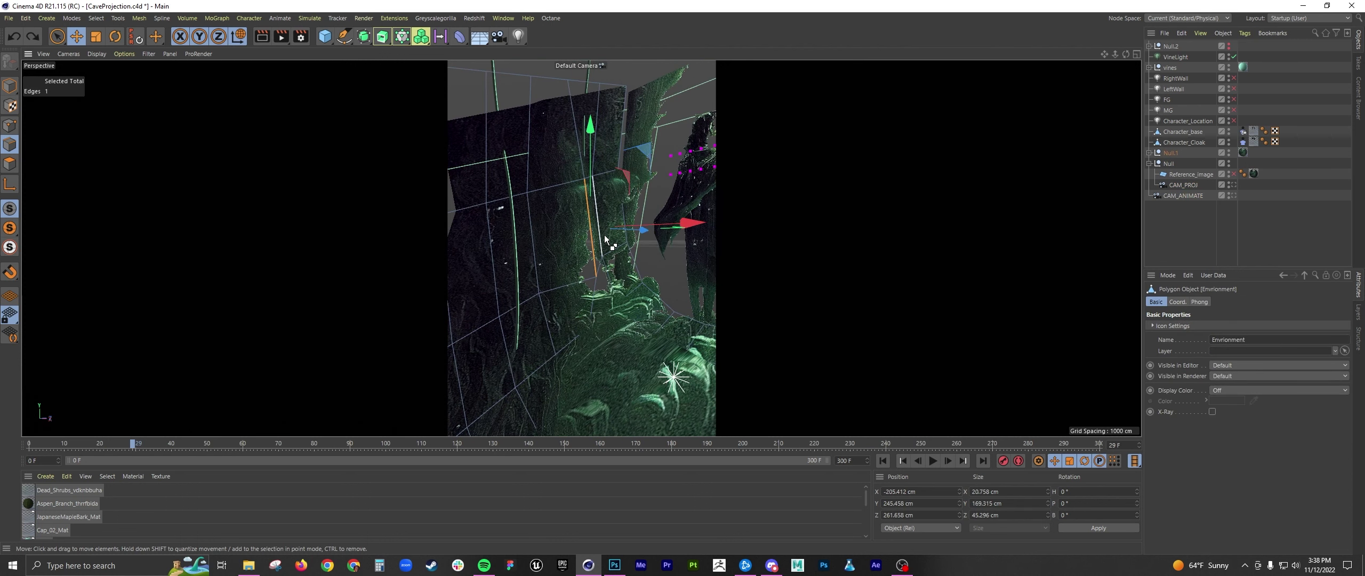
alt+drag(587, 247, 627, 251)
click(1177, 210)
Step: In Photoshop's Untitled-1 illustration, rasterize the top smart-object layer
click(614, 565)
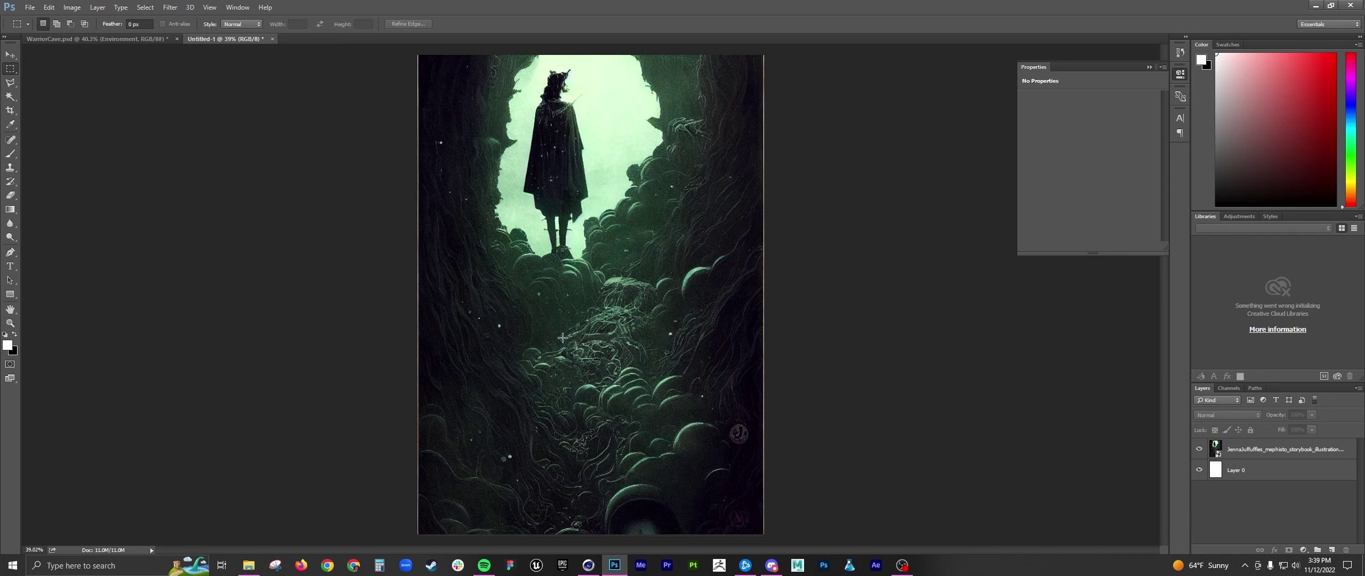
click(134, 39)
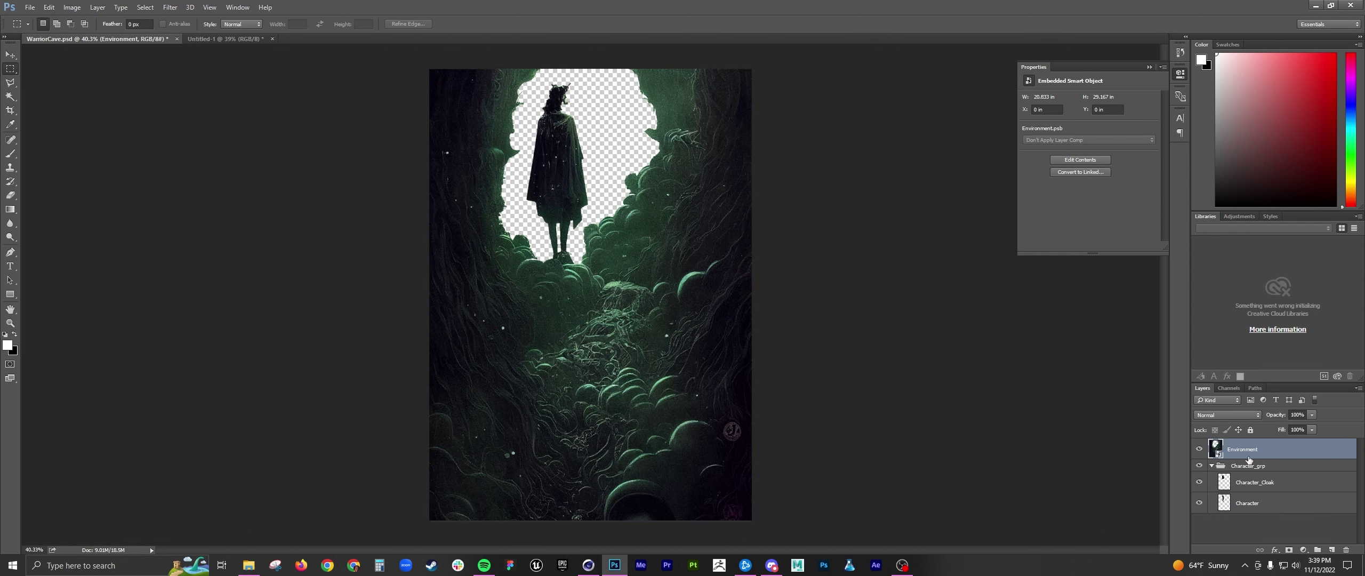
click(235, 40)
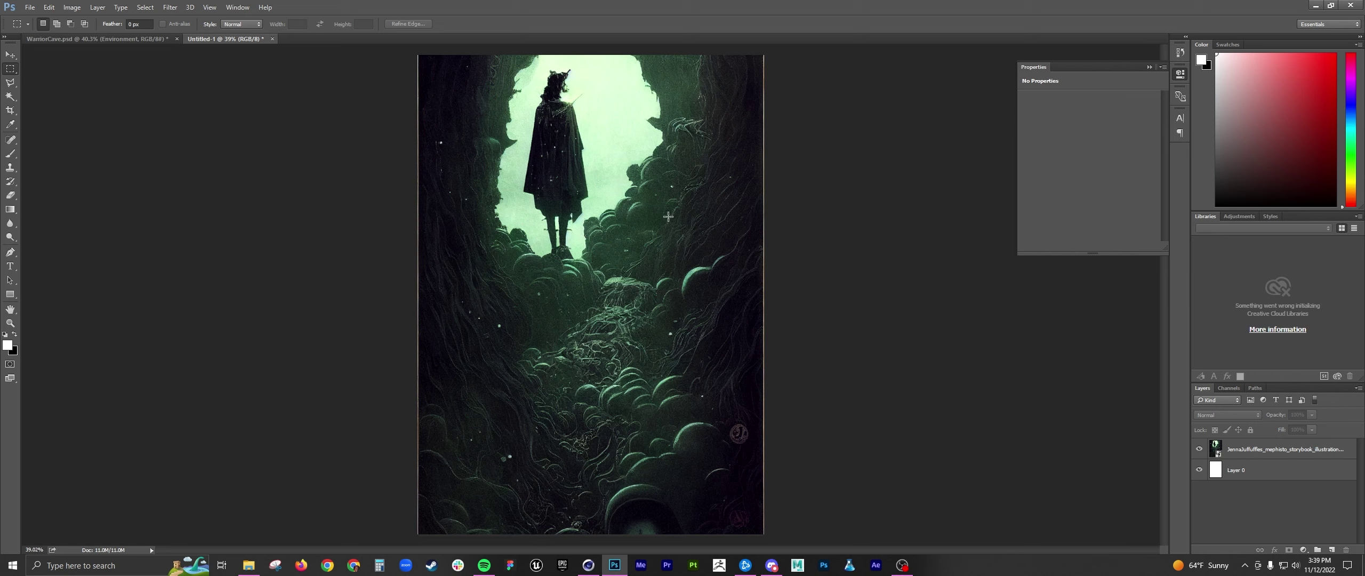
click(11, 96)
click(606, 114)
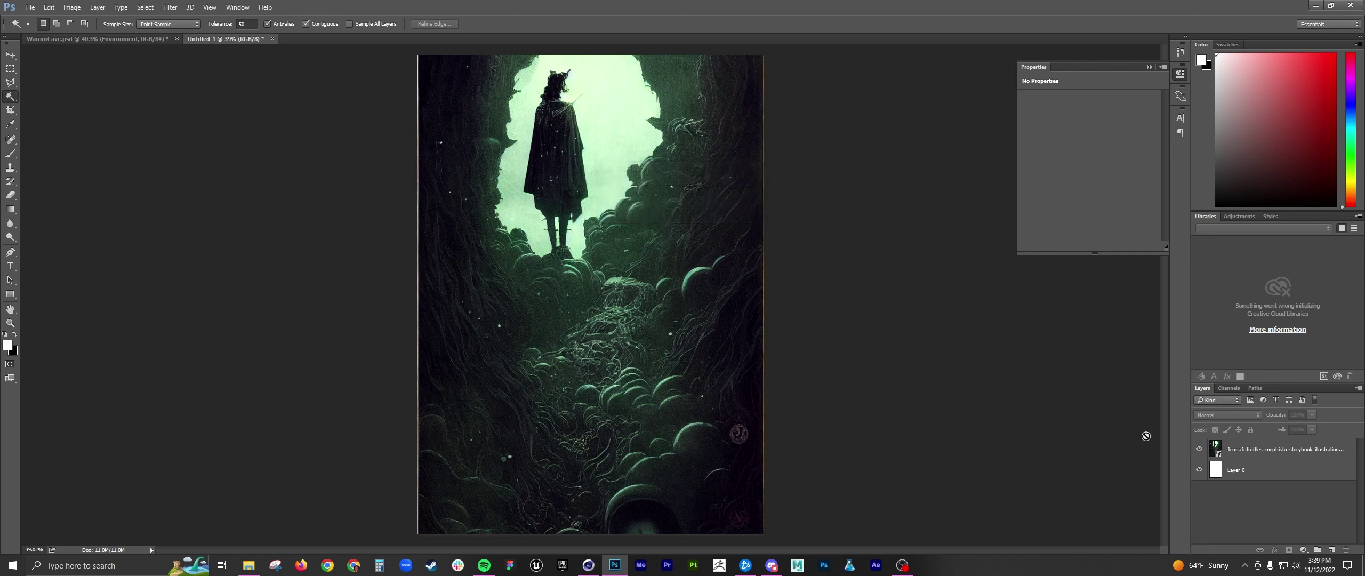
click(1261, 454)
right_click(1249, 453)
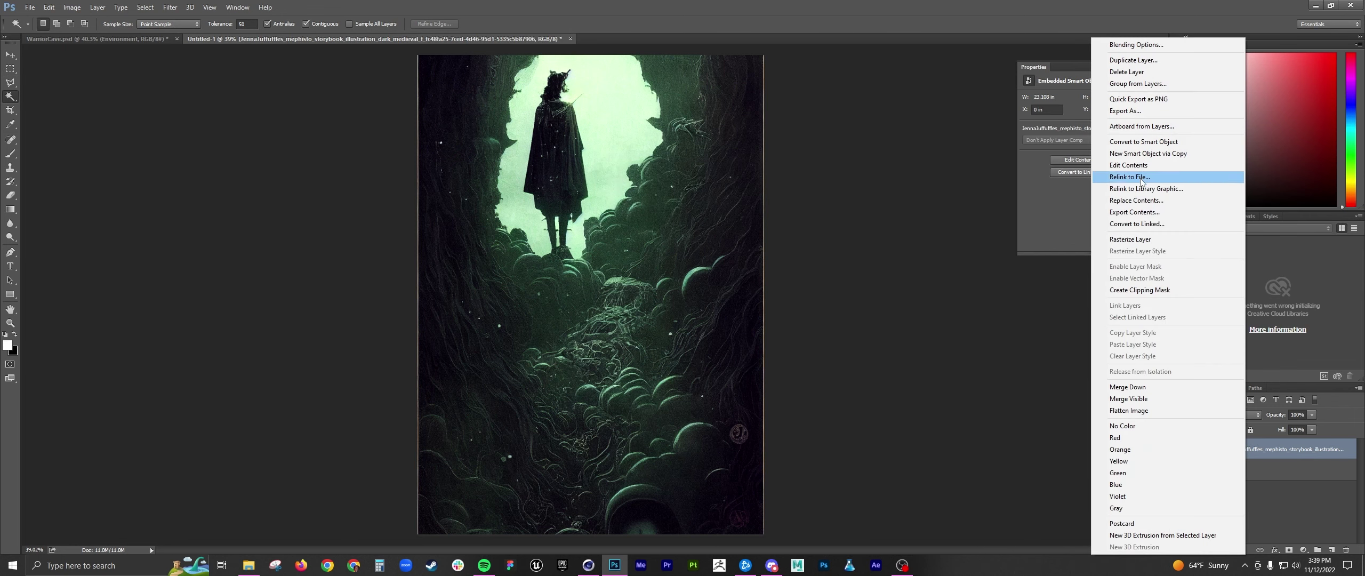
click(1149, 241)
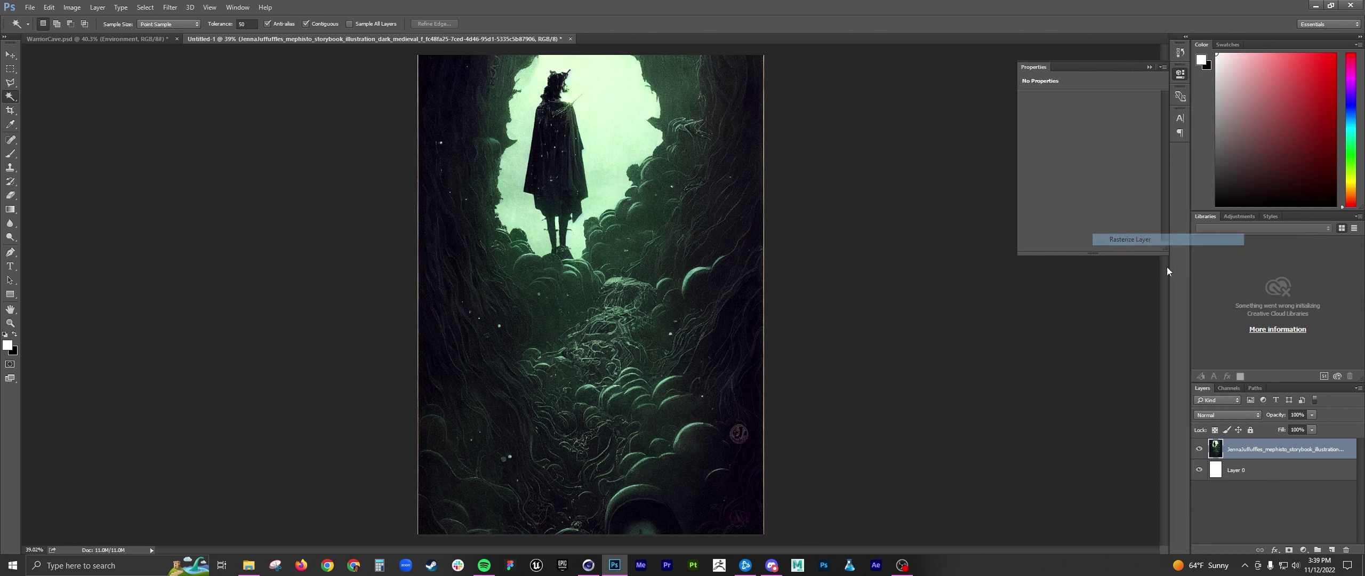
Step: Try a Magic Wand sky selection, then place pen path points on the figure's shoulder and cloak
click(593, 138)
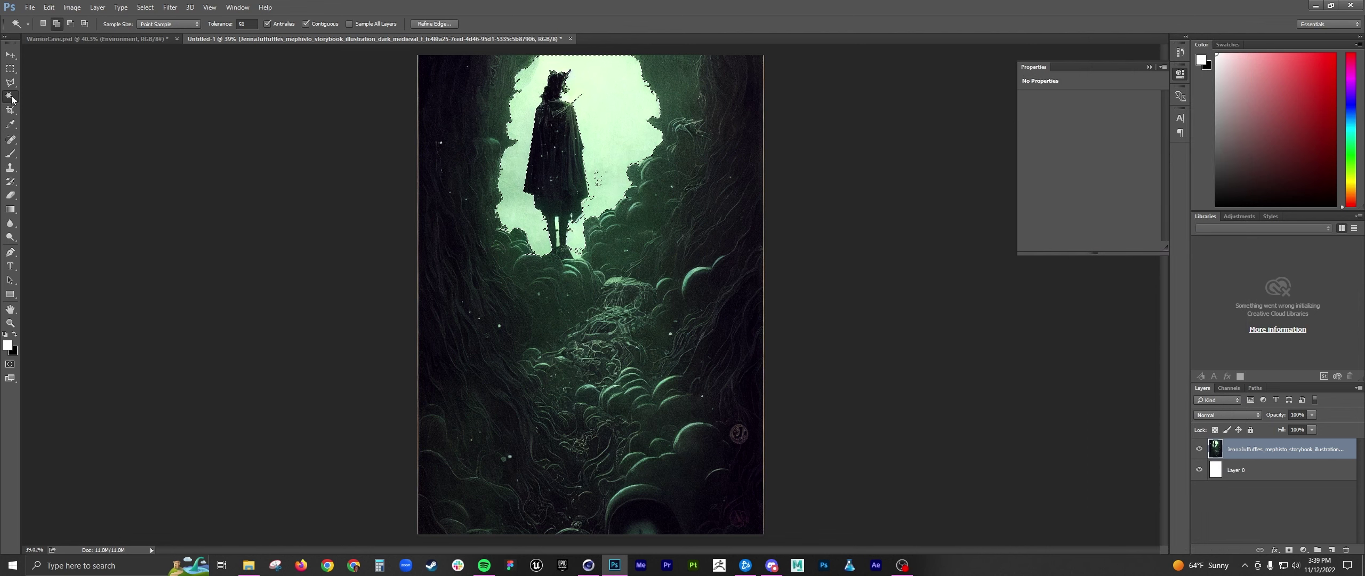
key(alt)
alt+scroll(572, 177, up, 3)
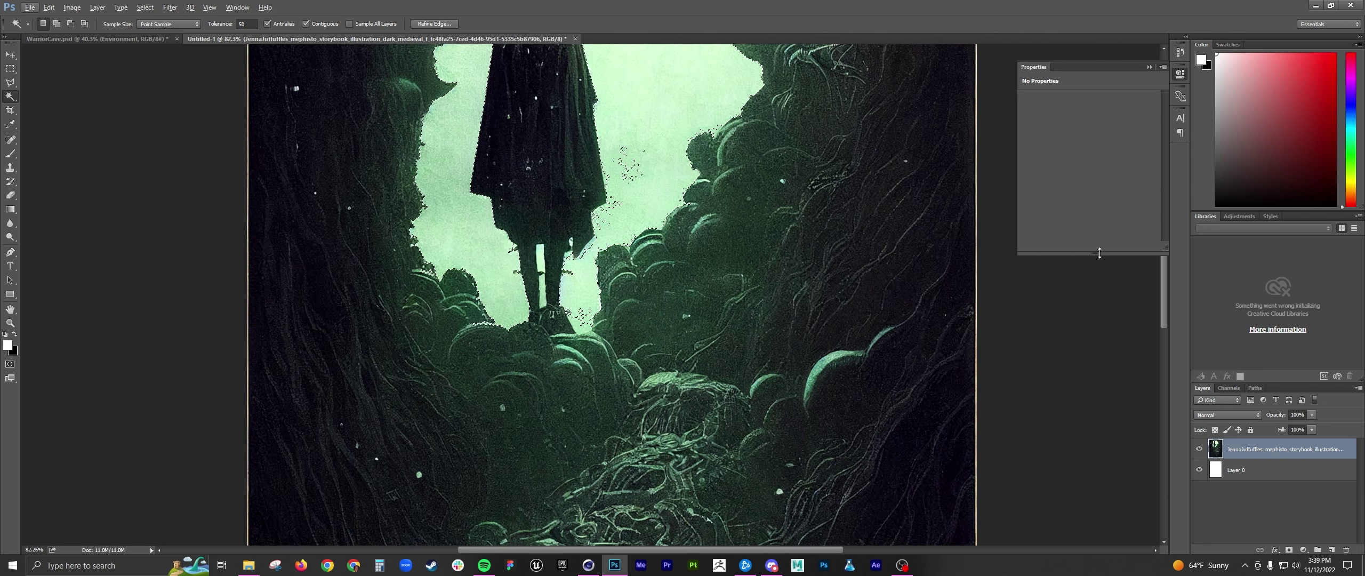
key(m)
click(486, 229)
key(p)
alt+scroll(620, 138, up, 1)
drag(620, 138, 641, 316)
click(586, 188)
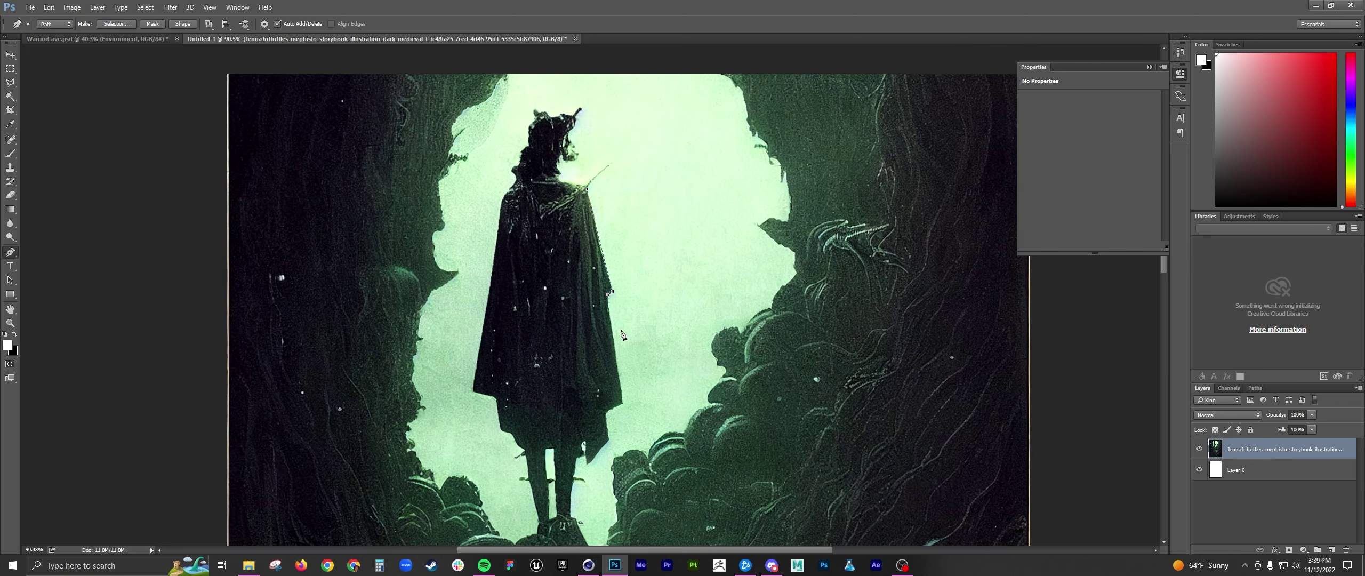
click(622, 402)
alt+scroll(625, 430, up, 3)
alt+scroll(629, 395, down, 2)
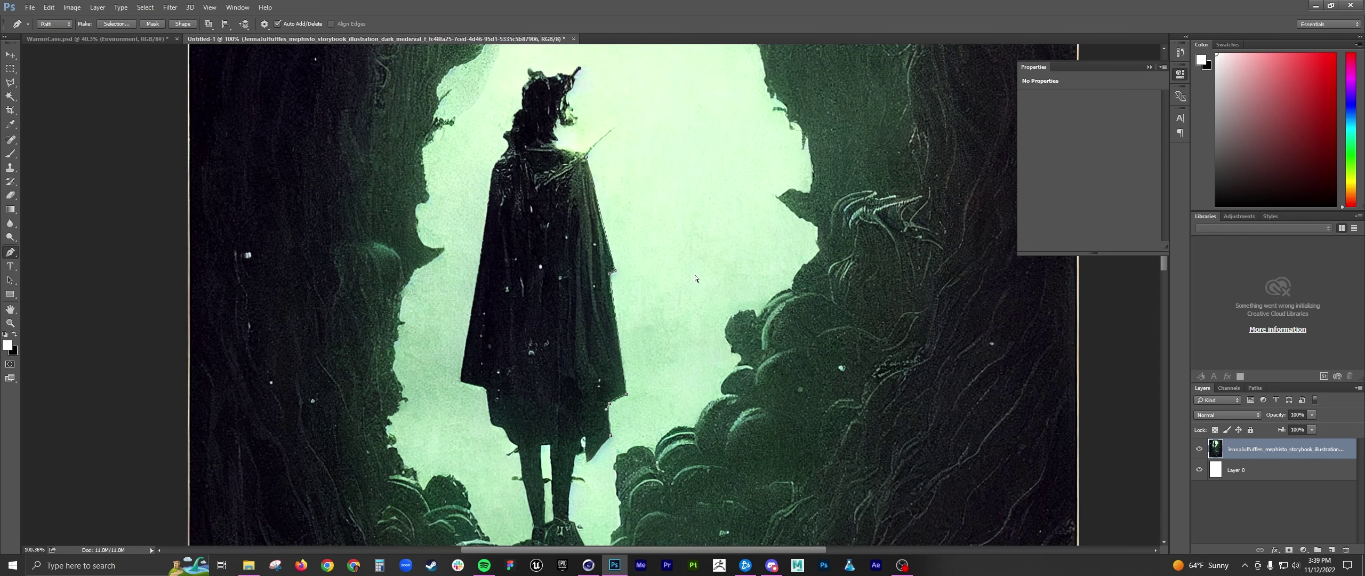
Step: Magic Wand-select the pale background around the figure, adding missed specks, then go to WarriorCave.psd
click(10, 96)
click(452, 328)
shift+click(664, 362)
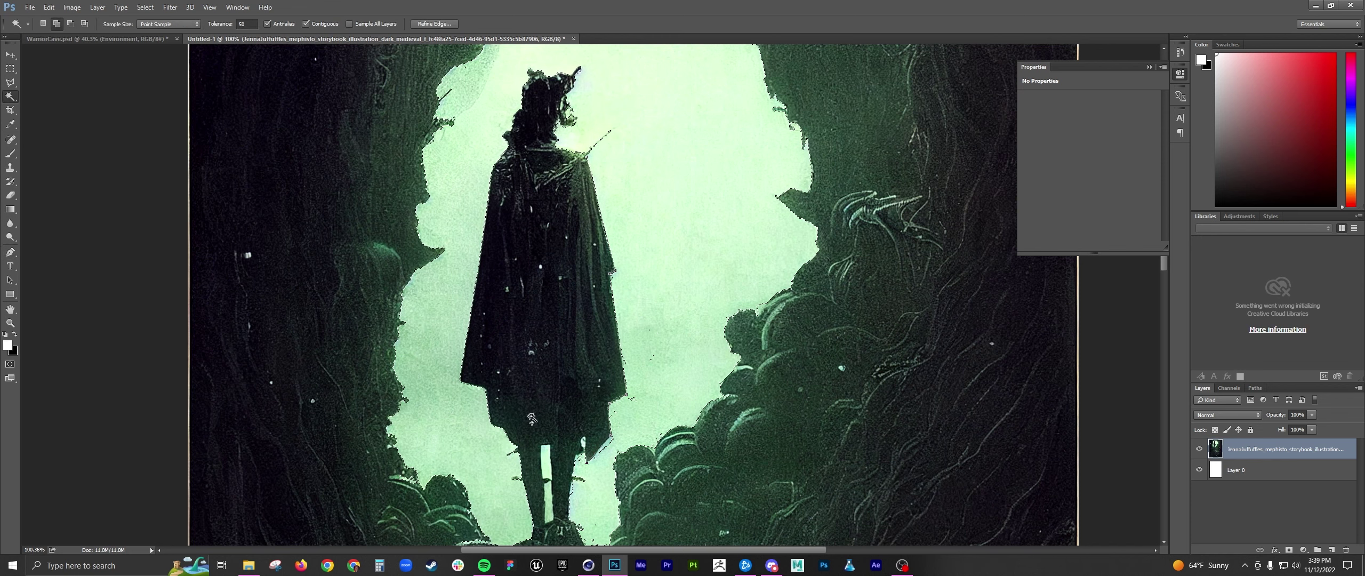
alt+scroll(663, 362, up, 5)
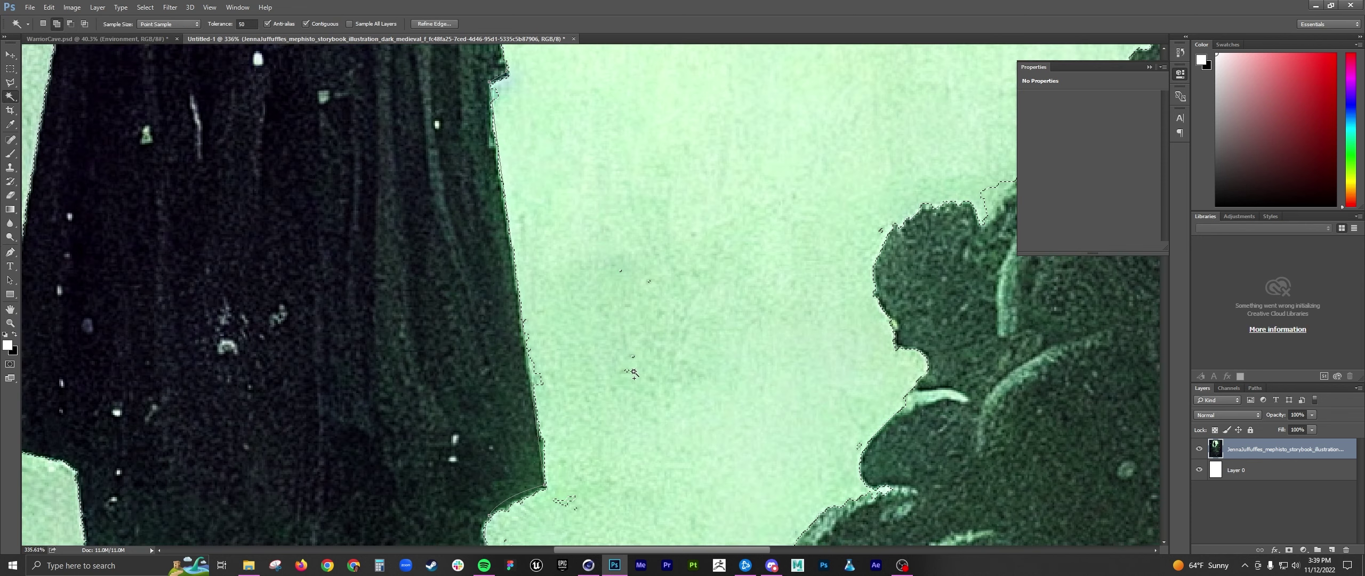
click(625, 278)
alt+scroll(790, 288, down, 2)
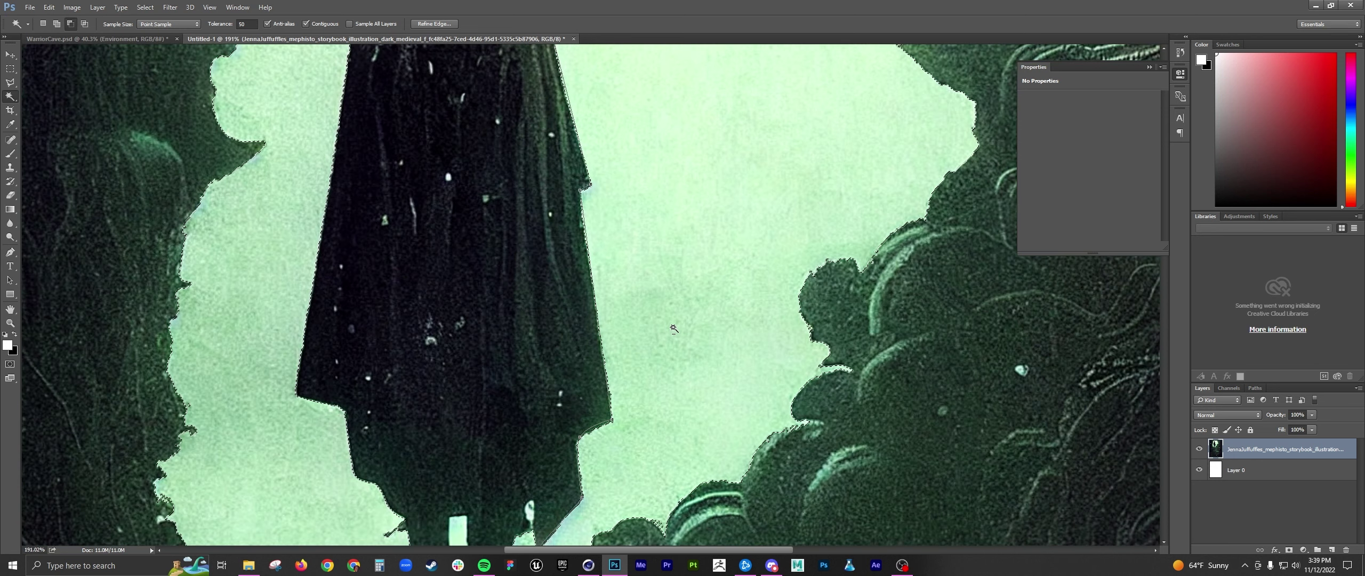
alt+scroll(603, 290, down, 1)
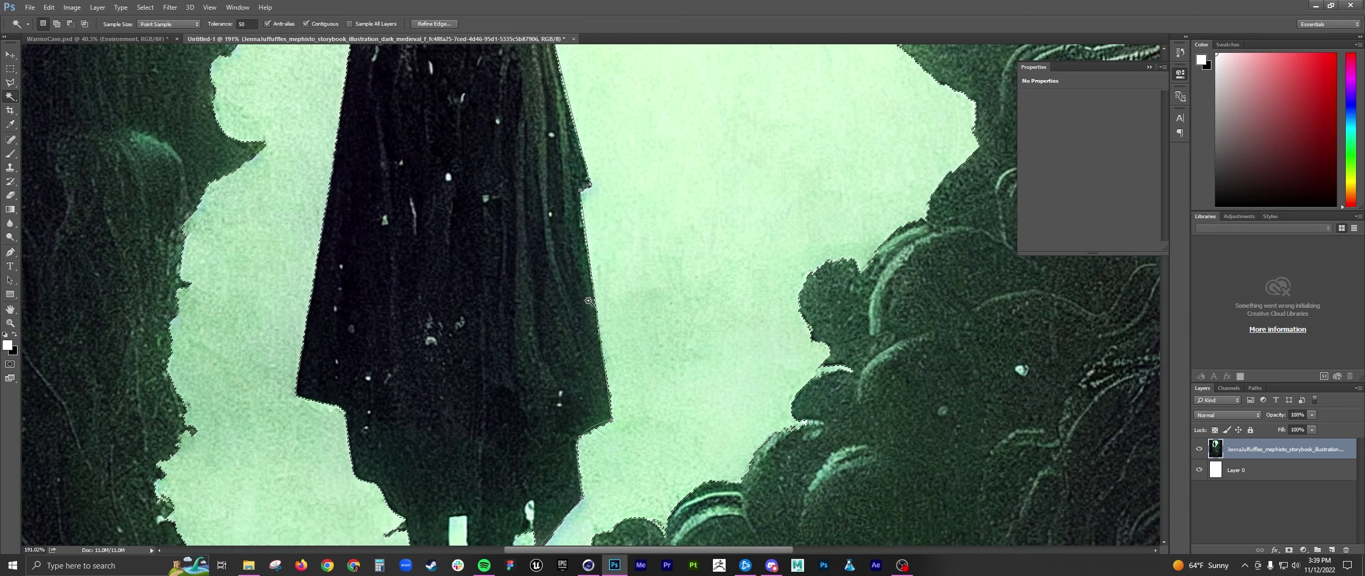
alt+scroll(603, 290, down, 2)
alt+scroll(597, 280, up, 1)
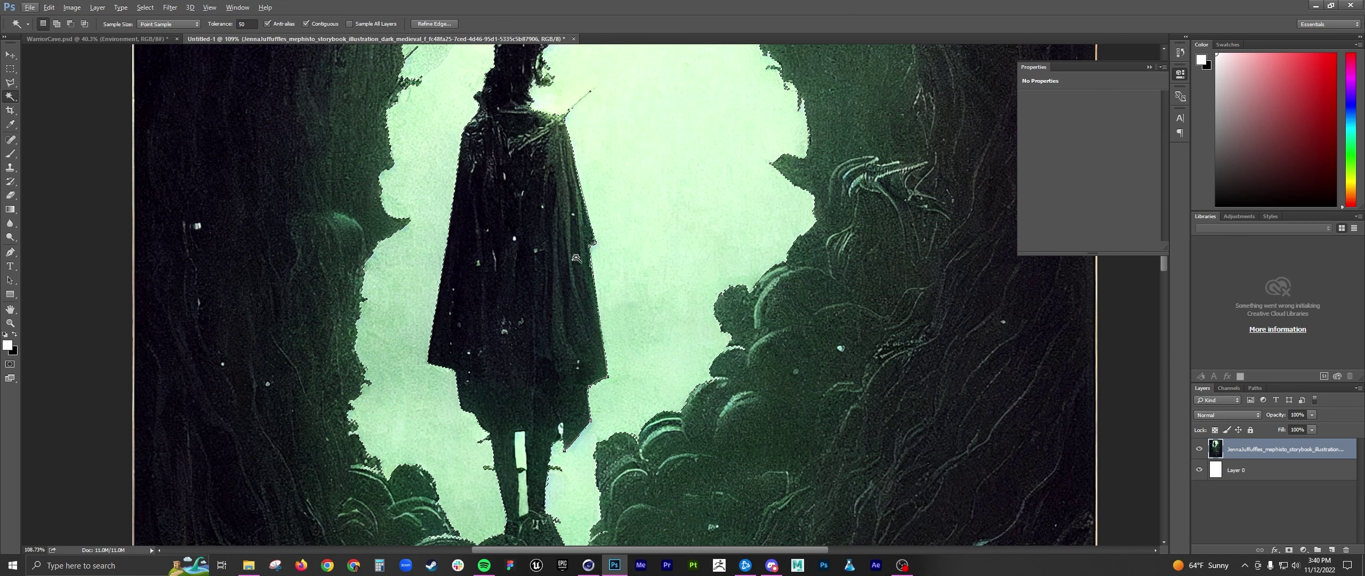
alt+scroll(646, 245, down, 1)
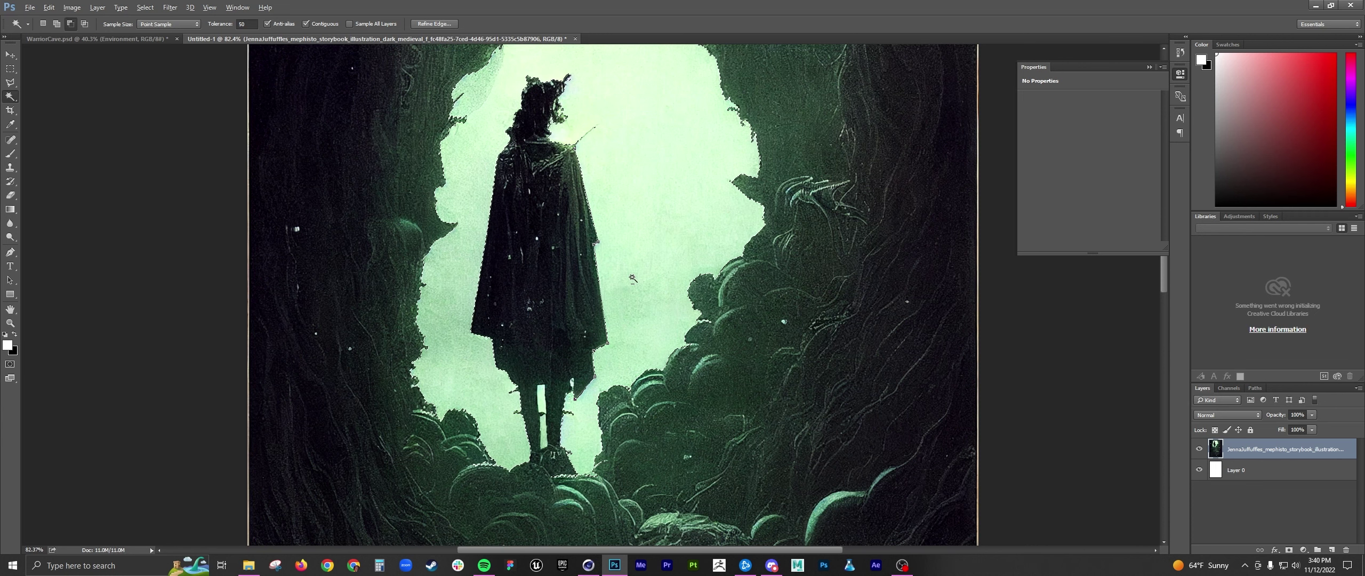
alt+scroll(586, 288, down, 2)
alt+scroll(586, 287, up, 1)
alt+scroll(591, 289, down, 2)
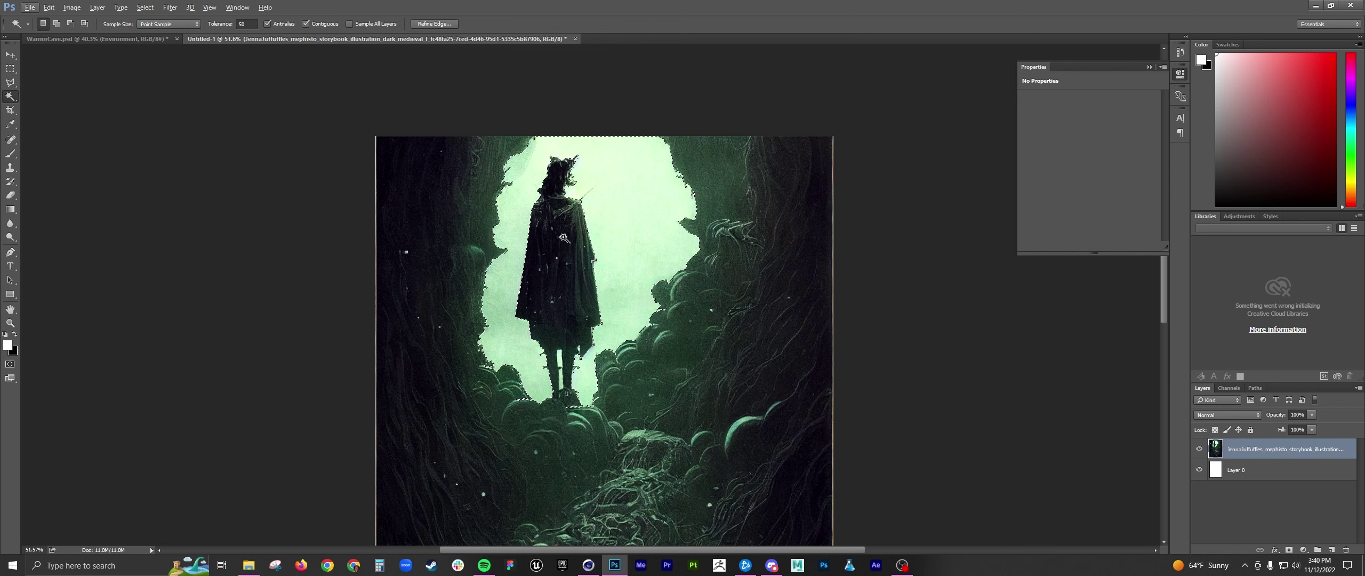
alt+scroll(567, 365, up, 3)
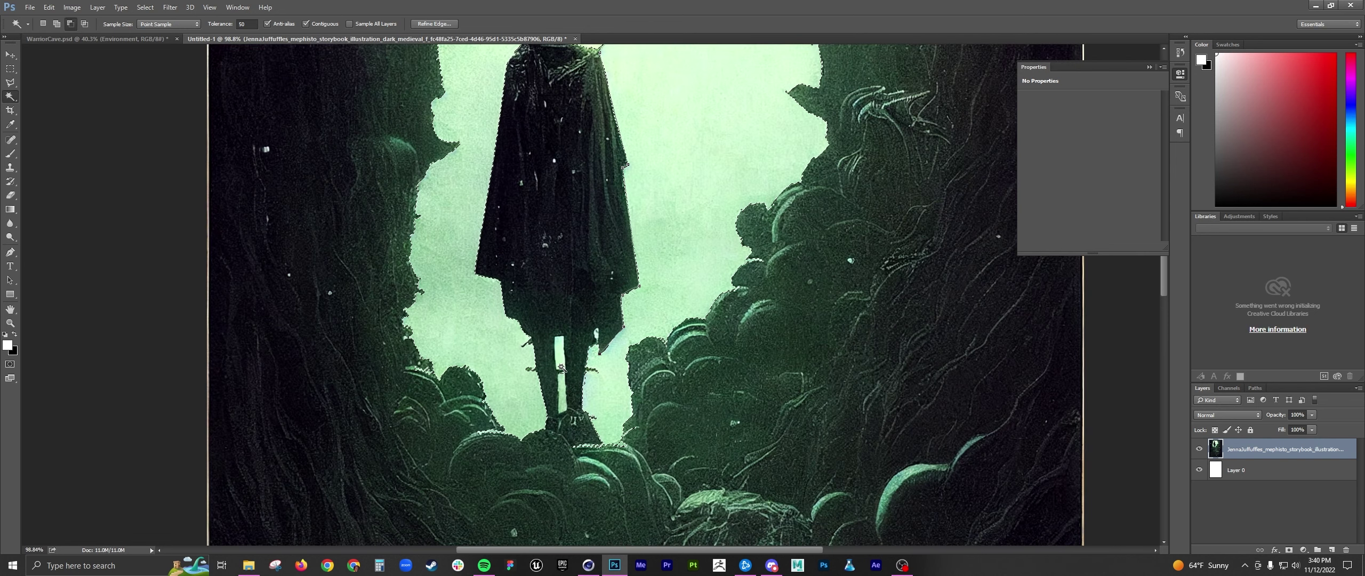
click(153, 40)
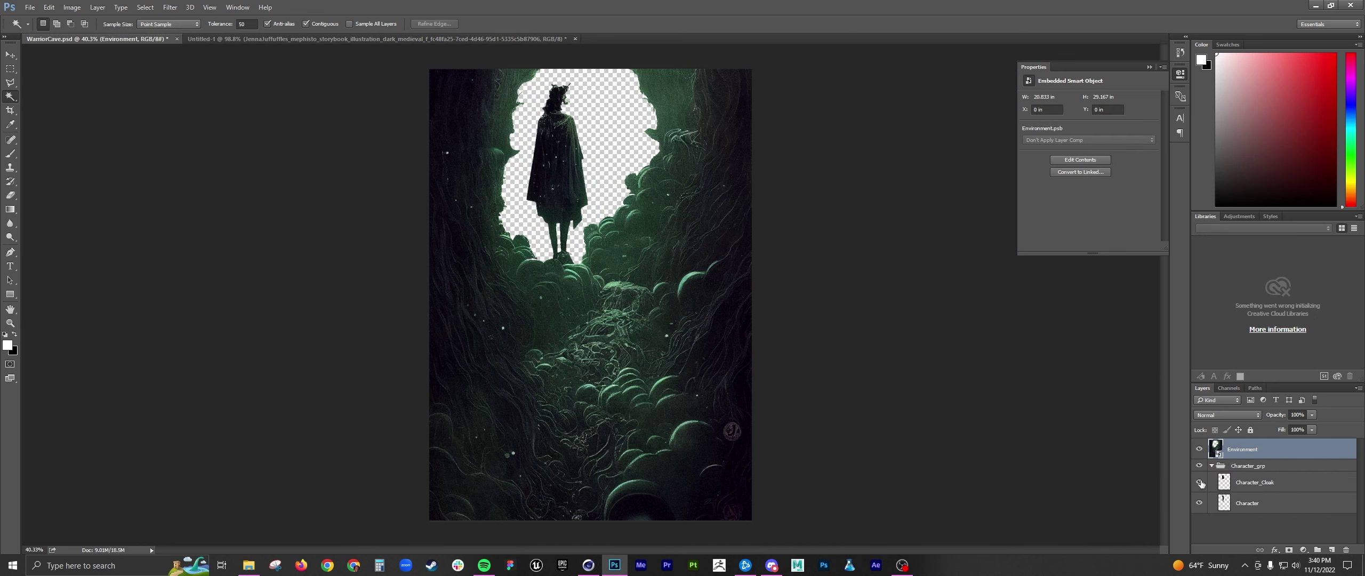
Step: Hide the Environment layer and show Character_Cloak and Character over transparency
click(1199, 503)
click(1199, 450)
click(1199, 450)
click(1199, 450)
click(1199, 450)
click(1199, 449)
click(1199, 449)
click(1198, 449)
click(1199, 482)
click(1199, 503)
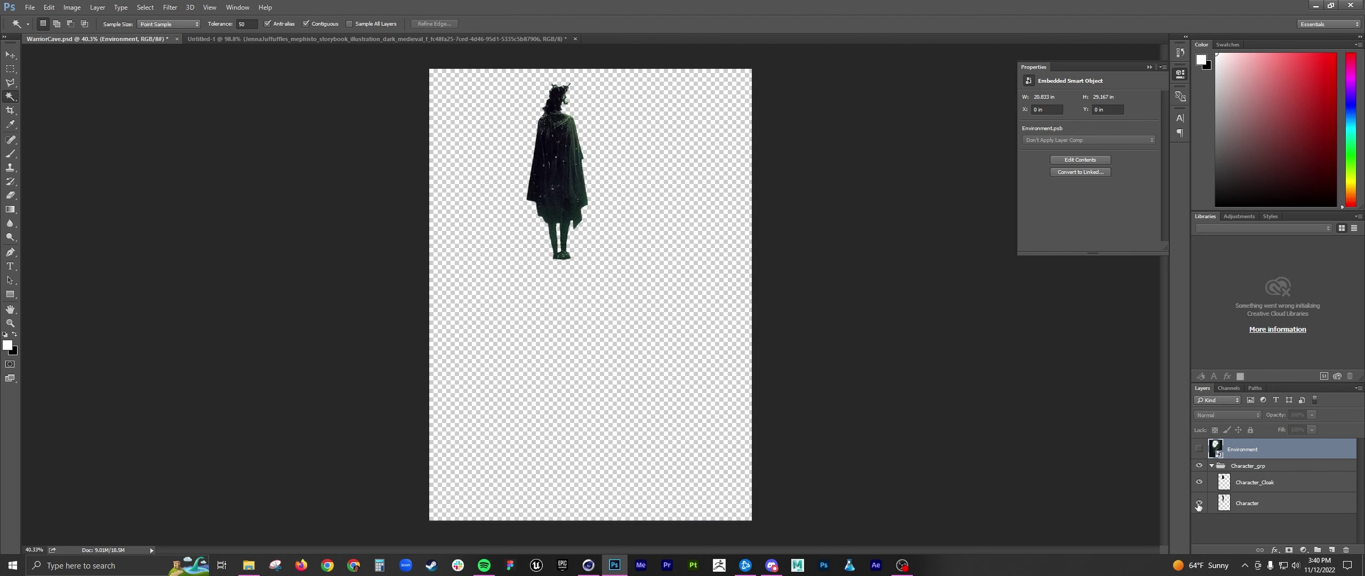
alt+scroll(528, 104, up, 3)
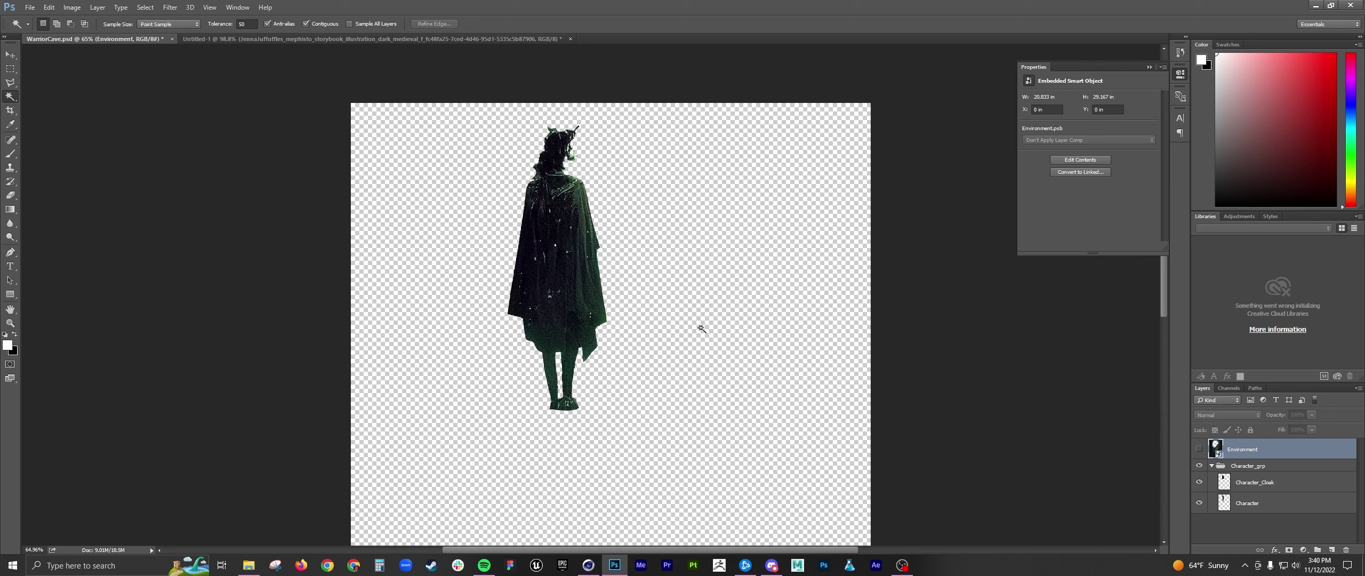
Step: Hide Character_Cloak to check the Character layer alone, then show the cloak again
click(1200, 483)
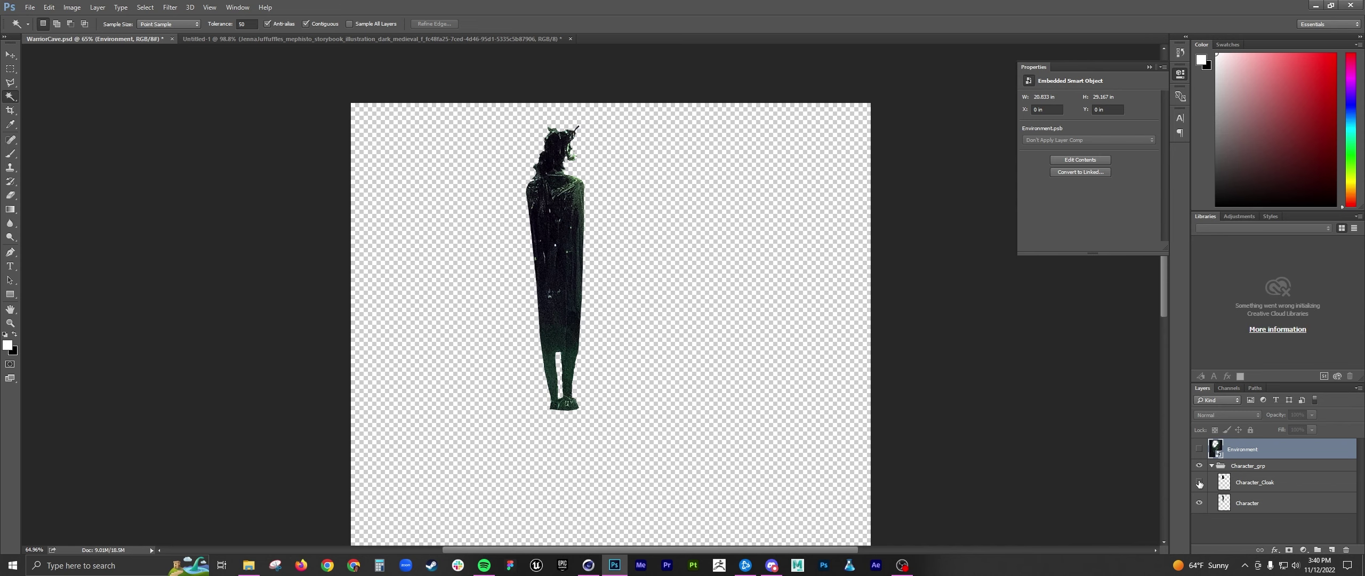
click(1248, 502)
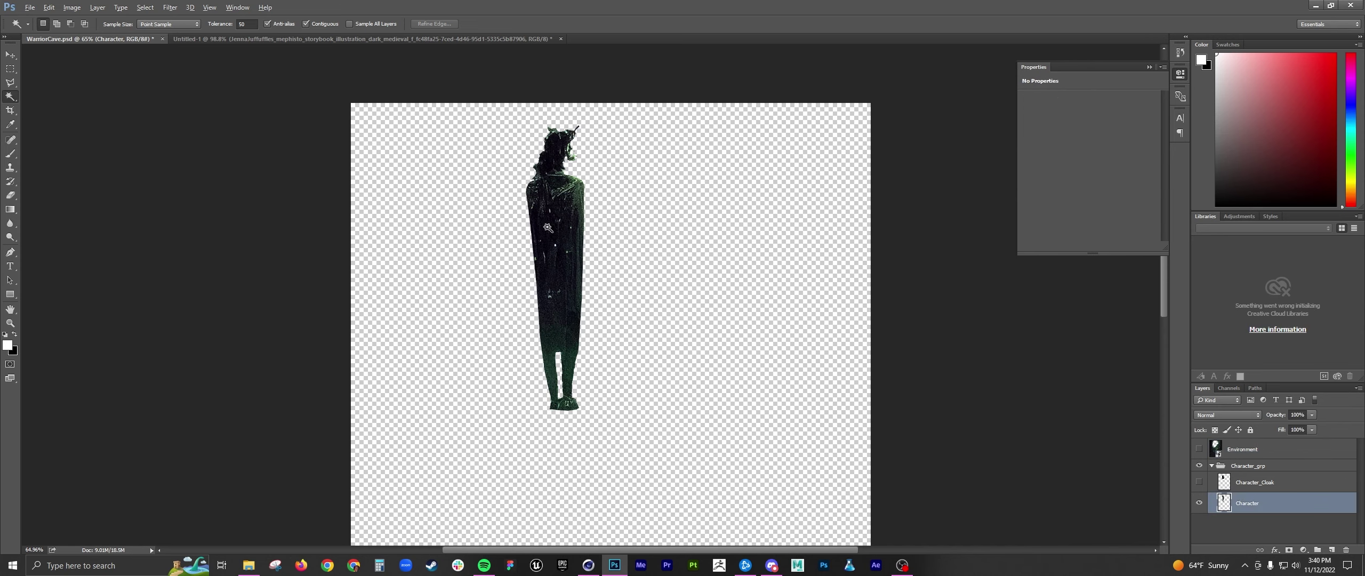
alt+scroll(548, 229, up, 3)
alt+scroll(556, 250, down, 1)
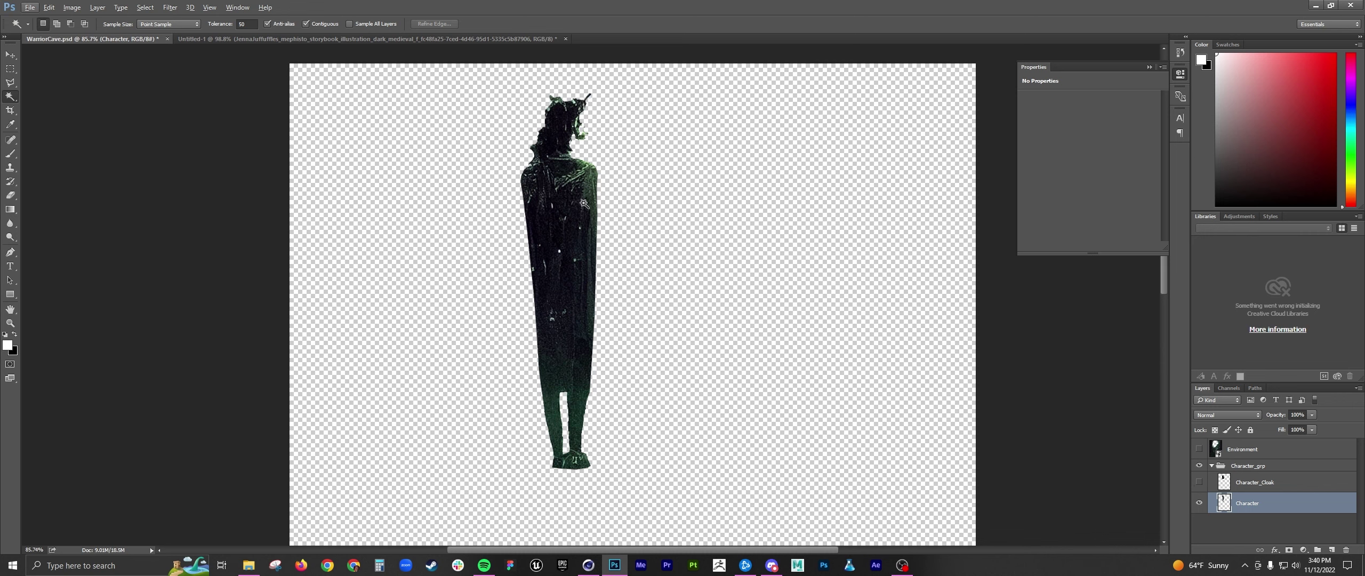
click(1199, 483)
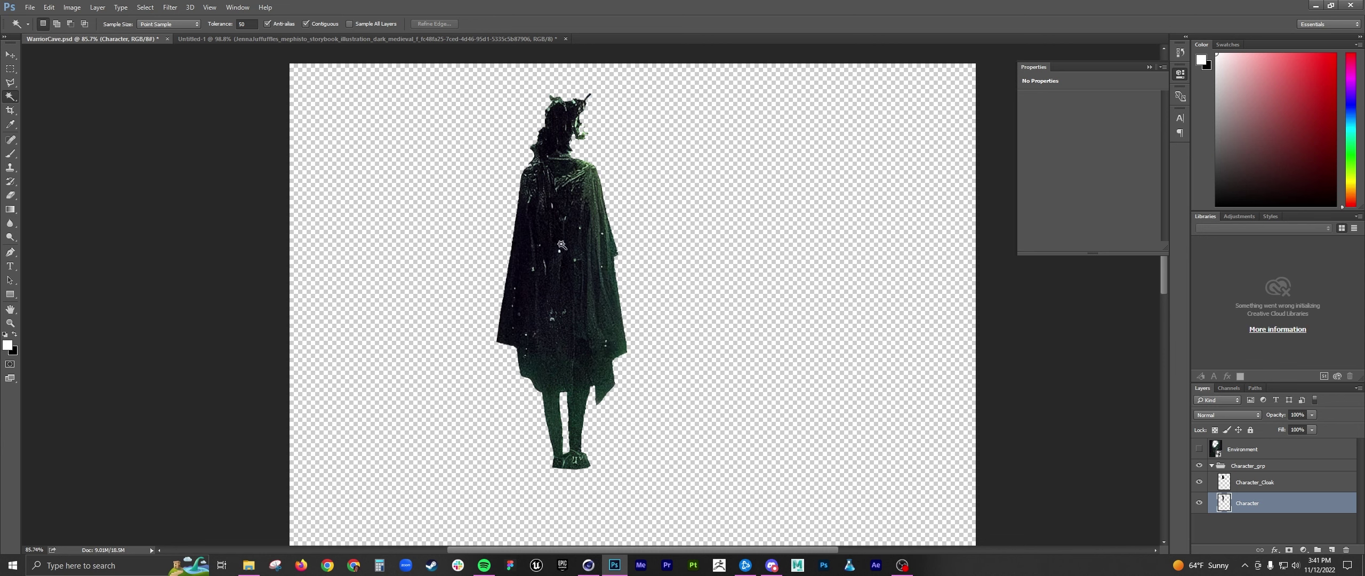
Step: Test-move the figure with the Move tool and toggle the Environment layer, leaving it hidden
alt+scroll(563, 238, up, 2)
alt+scroll(579, 241, down, 2)
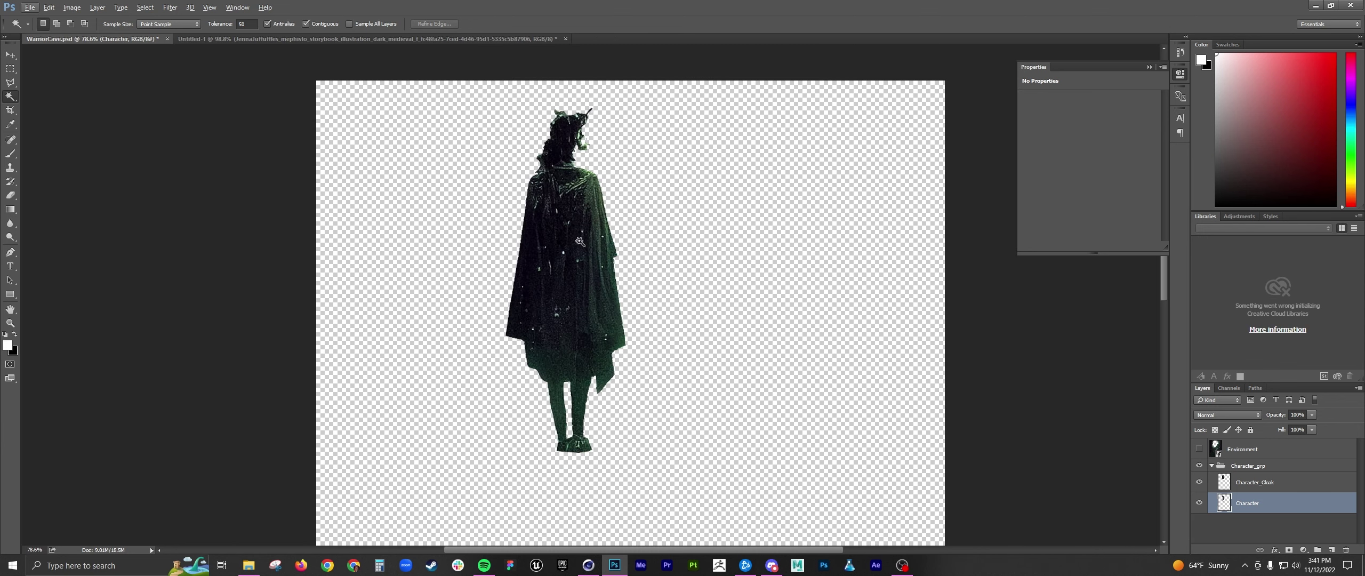
key(v)
key(alt+v)
drag(580, 228, 580, 227)
click(1248, 482)
alt+scroll(1242, 483, down, 2)
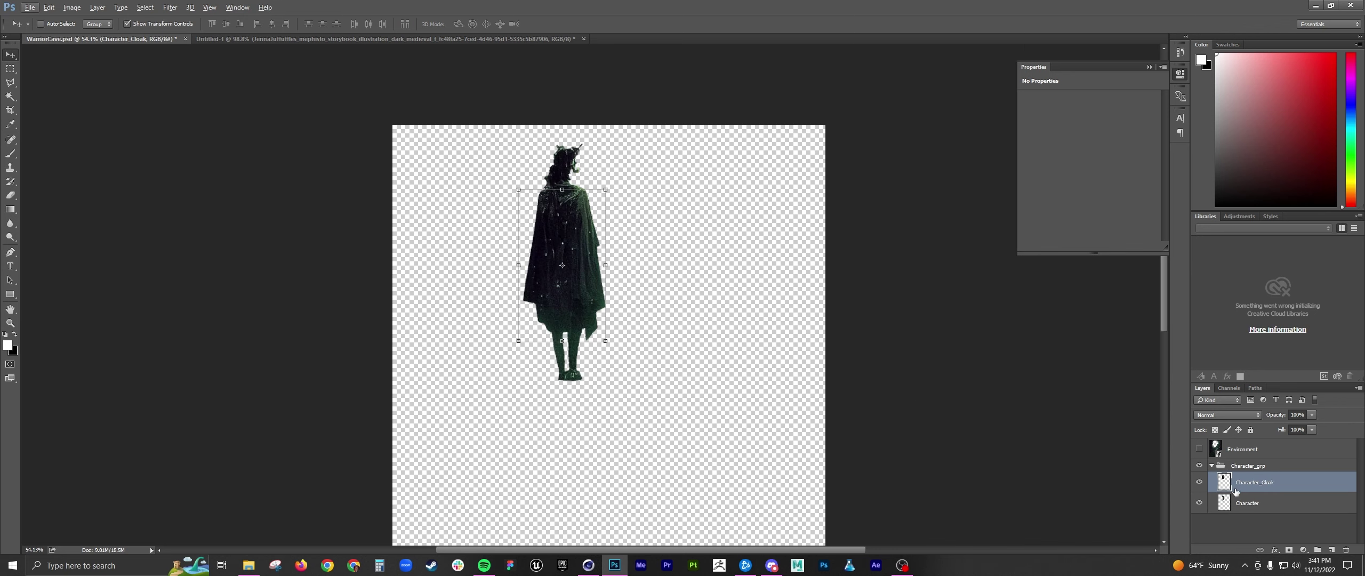
click(1199, 449)
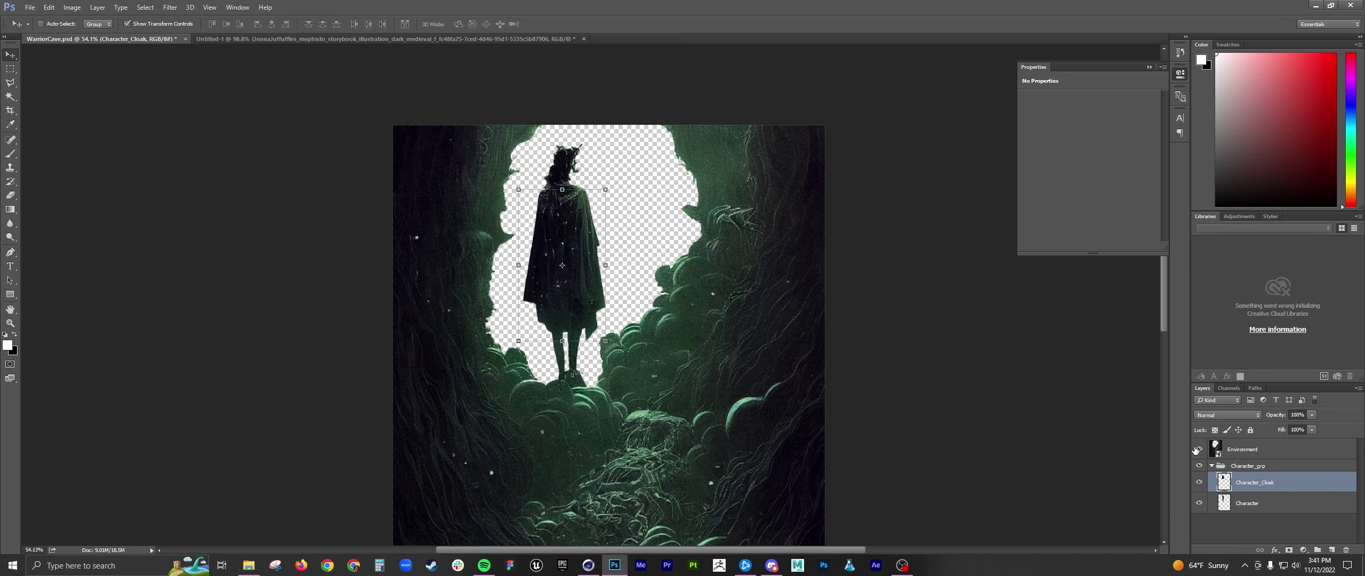
click(1279, 455)
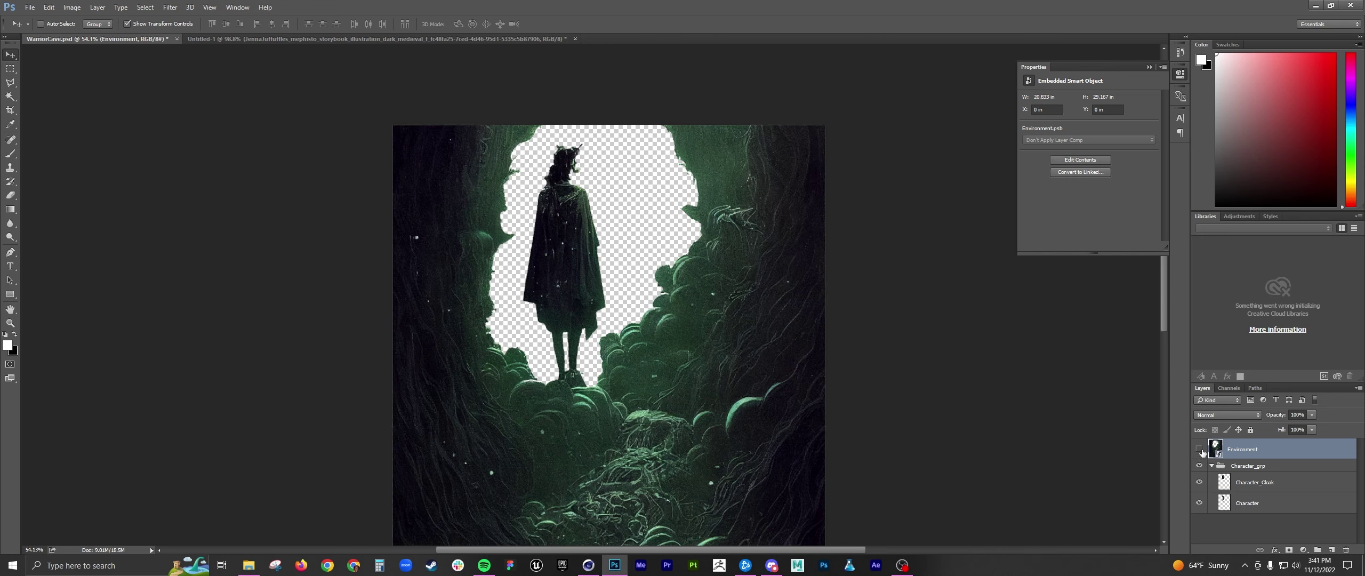
click(1199, 449)
Step: Start a Save As with PNG format, close the dialog, and switch to Cinema 4D
click(29, 7)
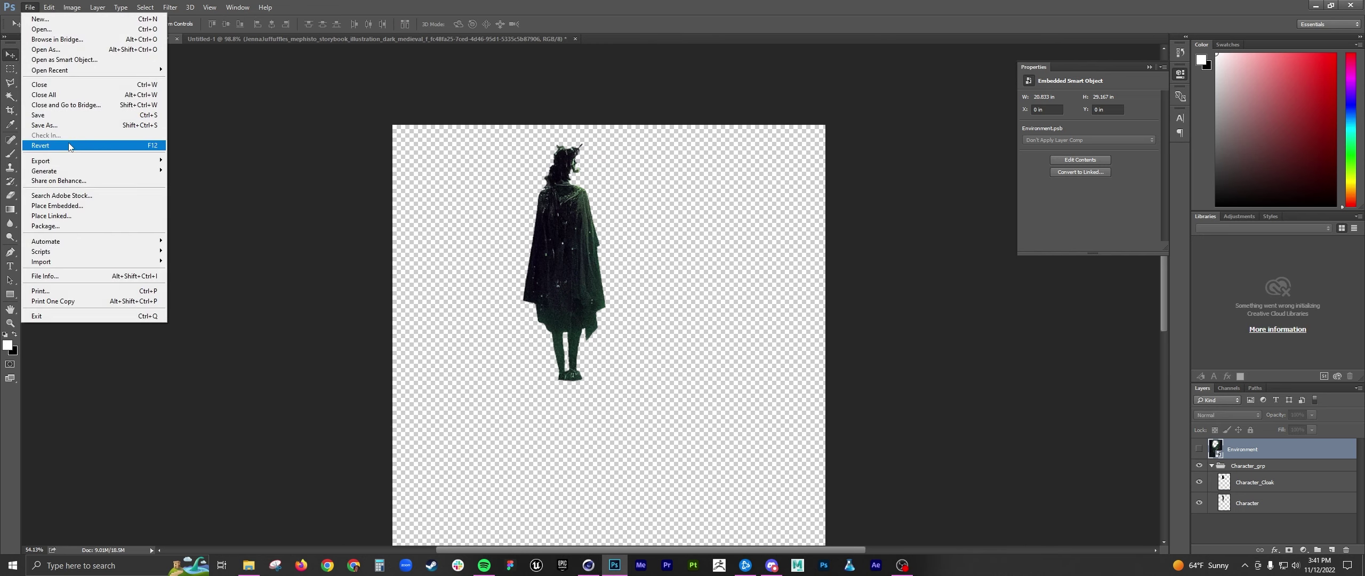
click(59, 125)
click(204, 366)
click(106, 486)
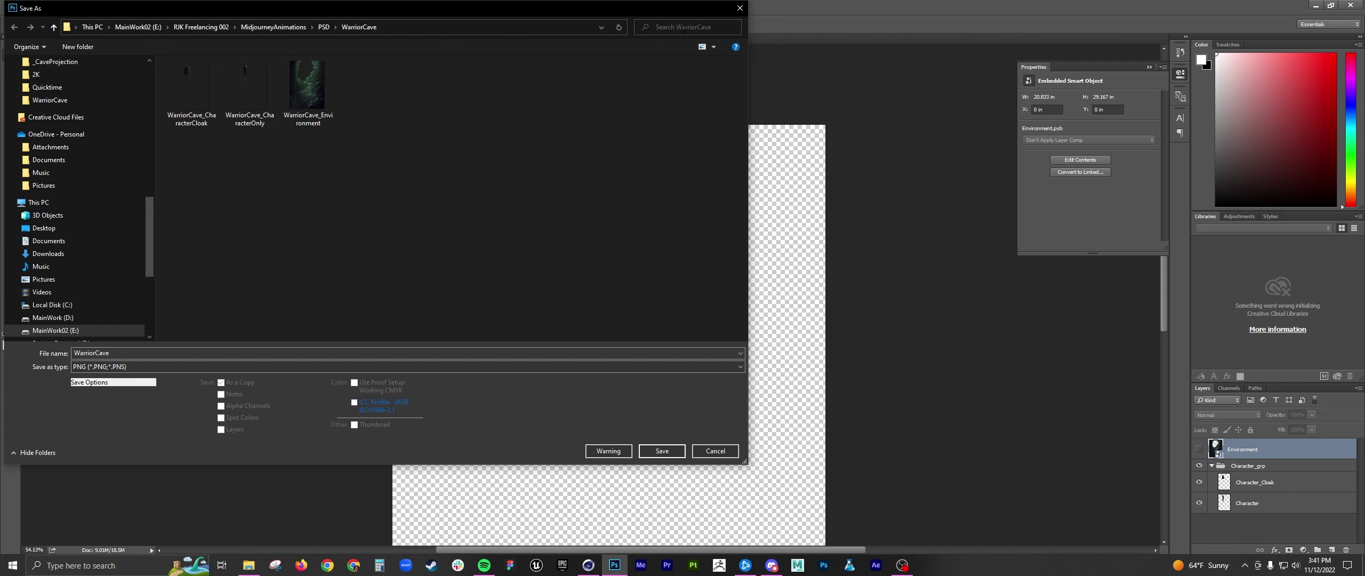
click(747, 9)
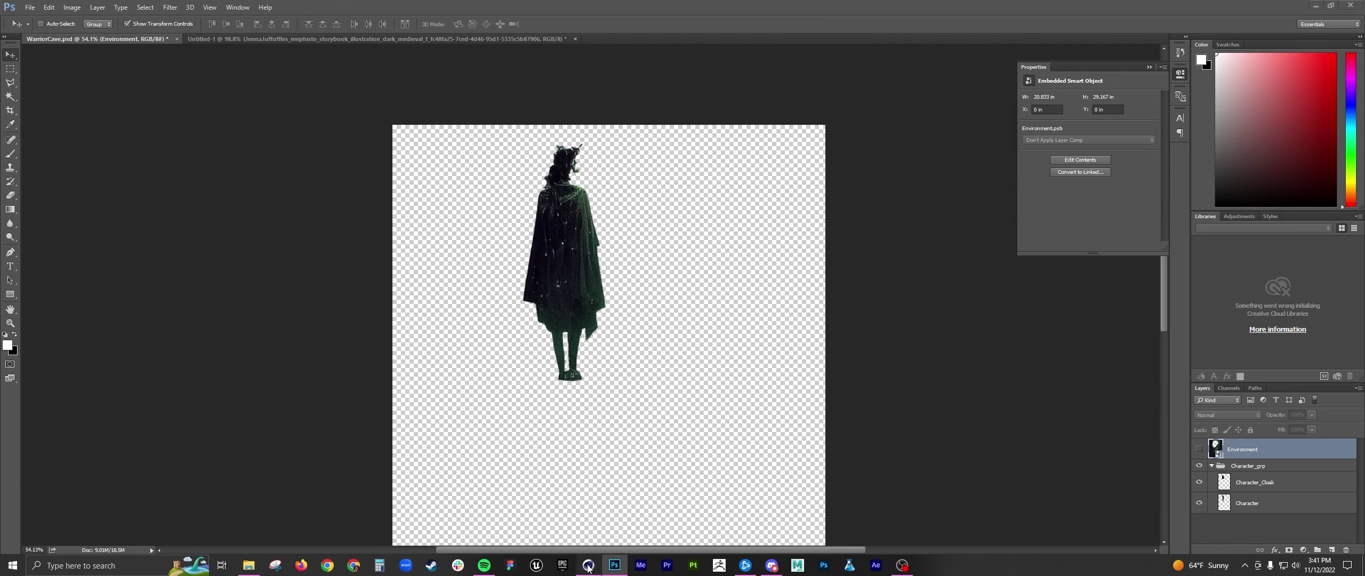
click(588, 564)
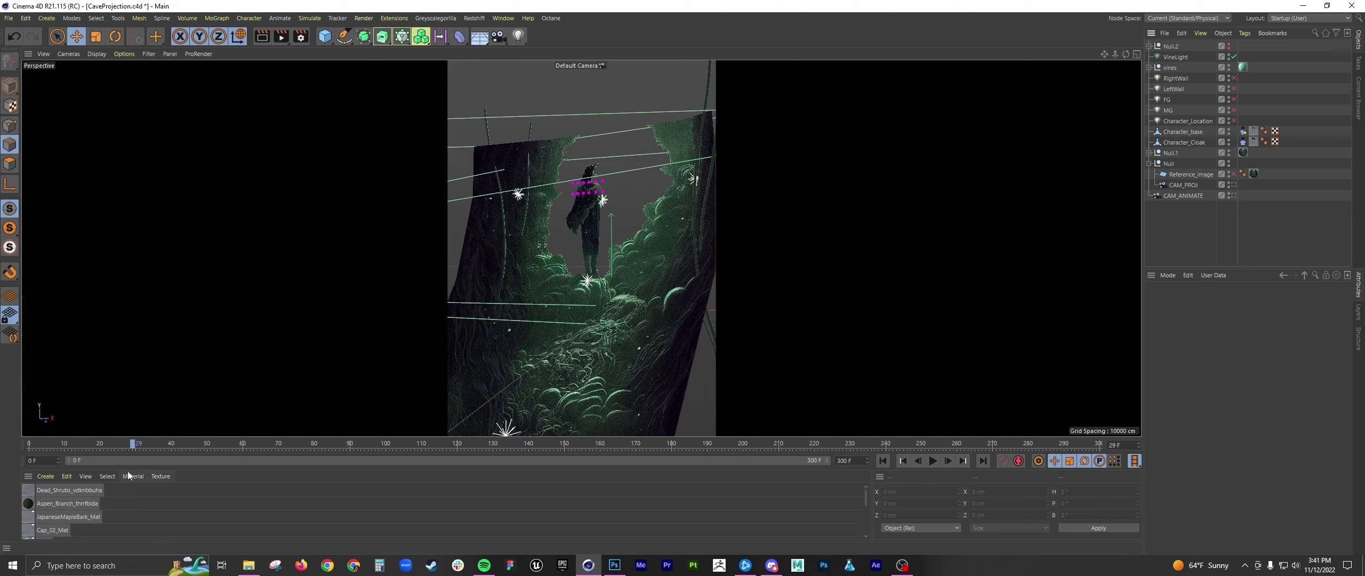
Step: Create material Mat.1 with Color and Reflectance off and Luminance on
click(44, 478)
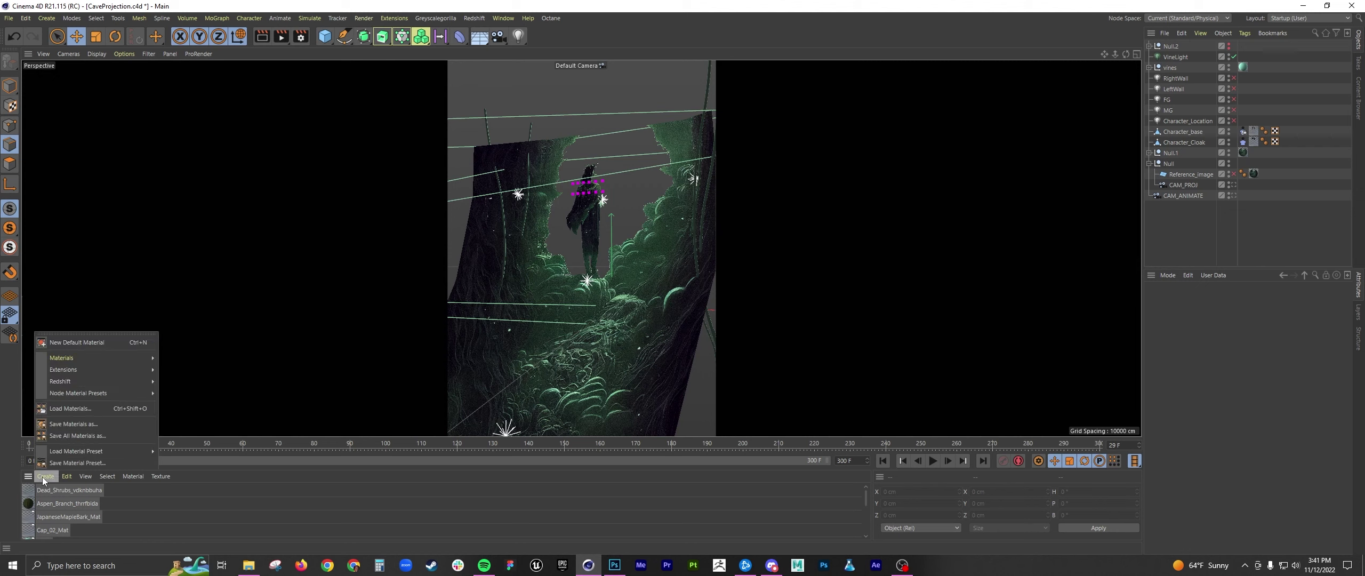
click(81, 344)
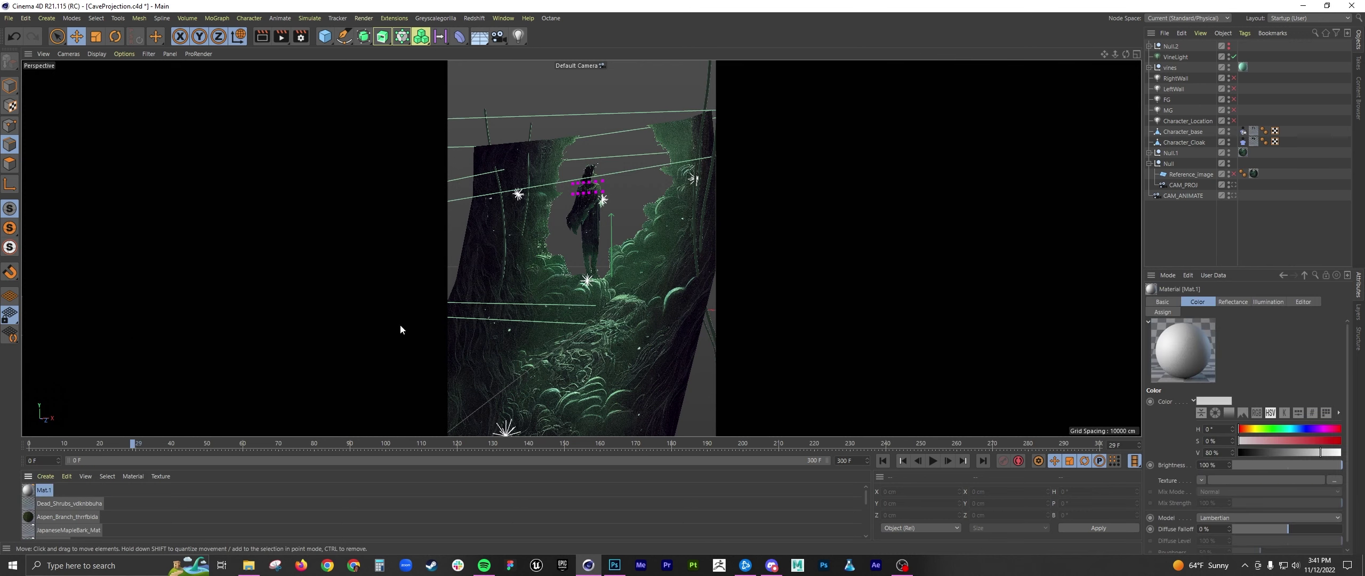
double_click(27, 490)
drag(284, 78, 615, 101)
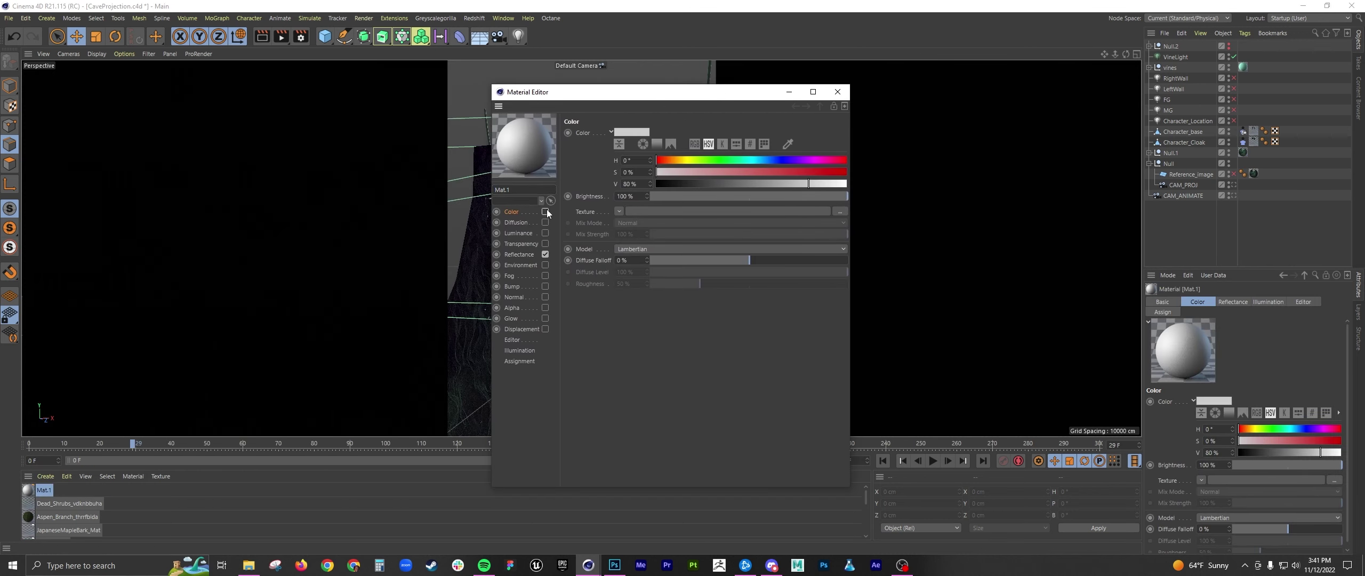
click(545, 211)
click(545, 233)
click(545, 254)
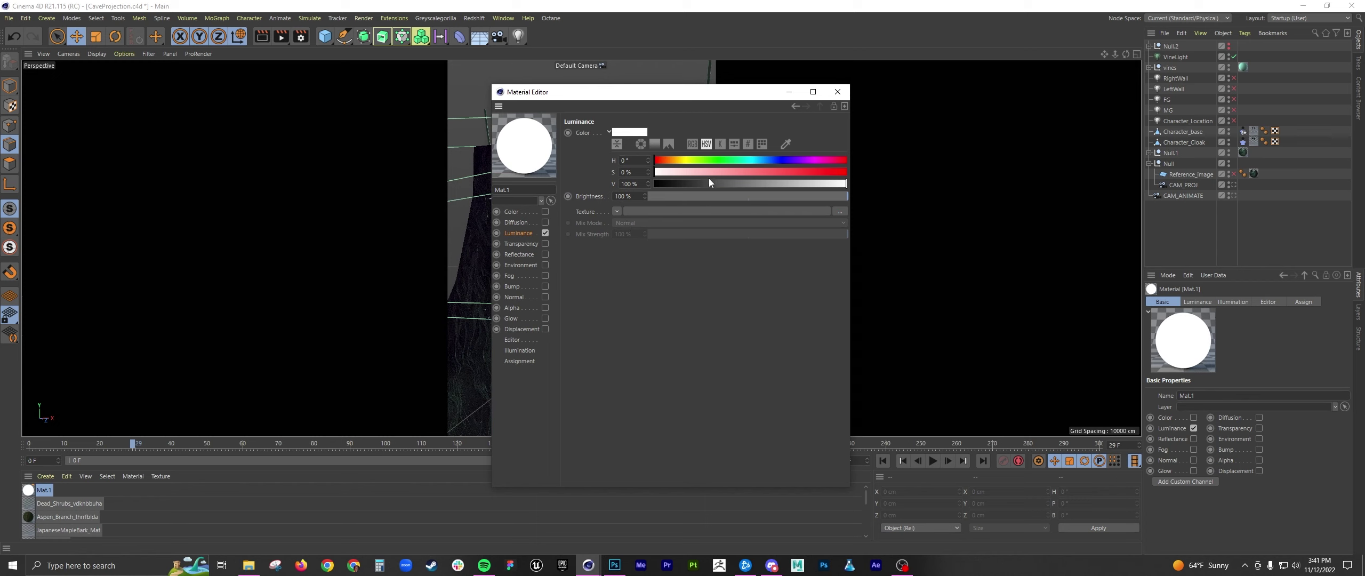
Step: Load WarriorCave_Environment.png as the Luminance texture and copy its shader
click(840, 212)
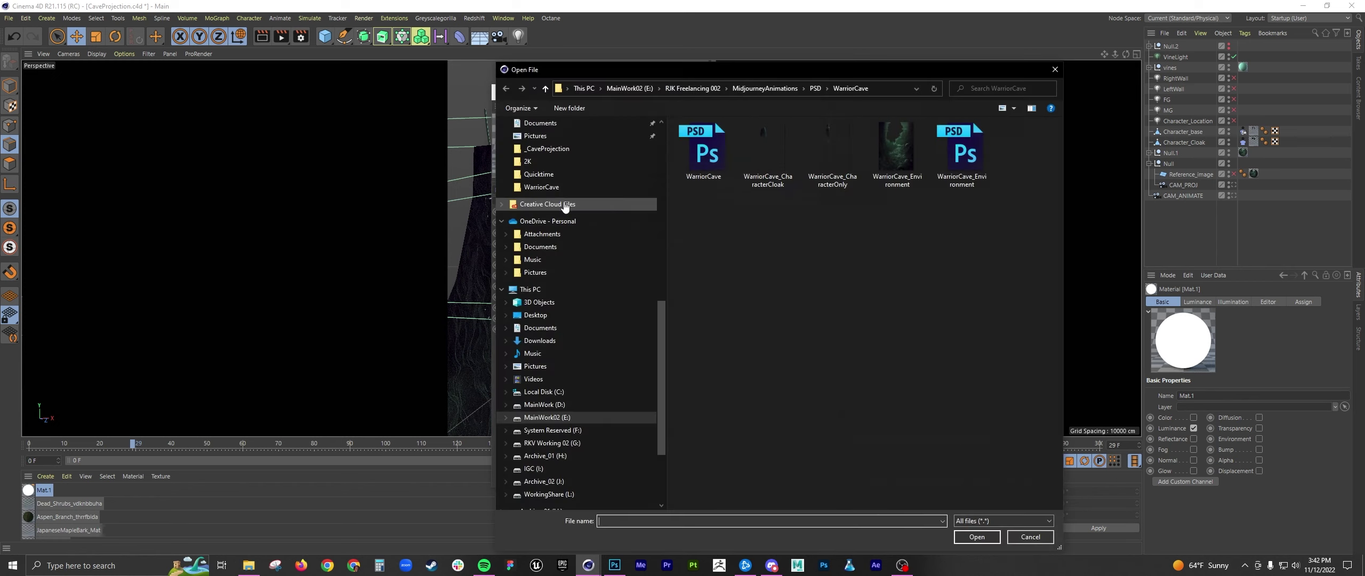
double_click(900, 145)
click(717, 329)
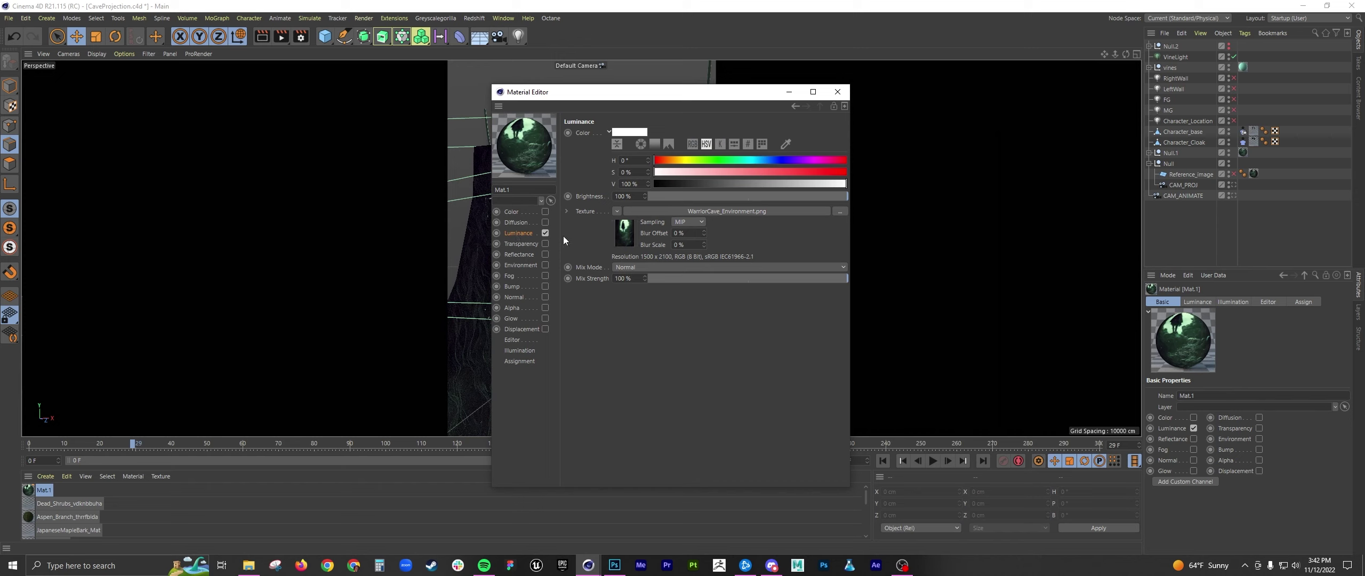
click(617, 211)
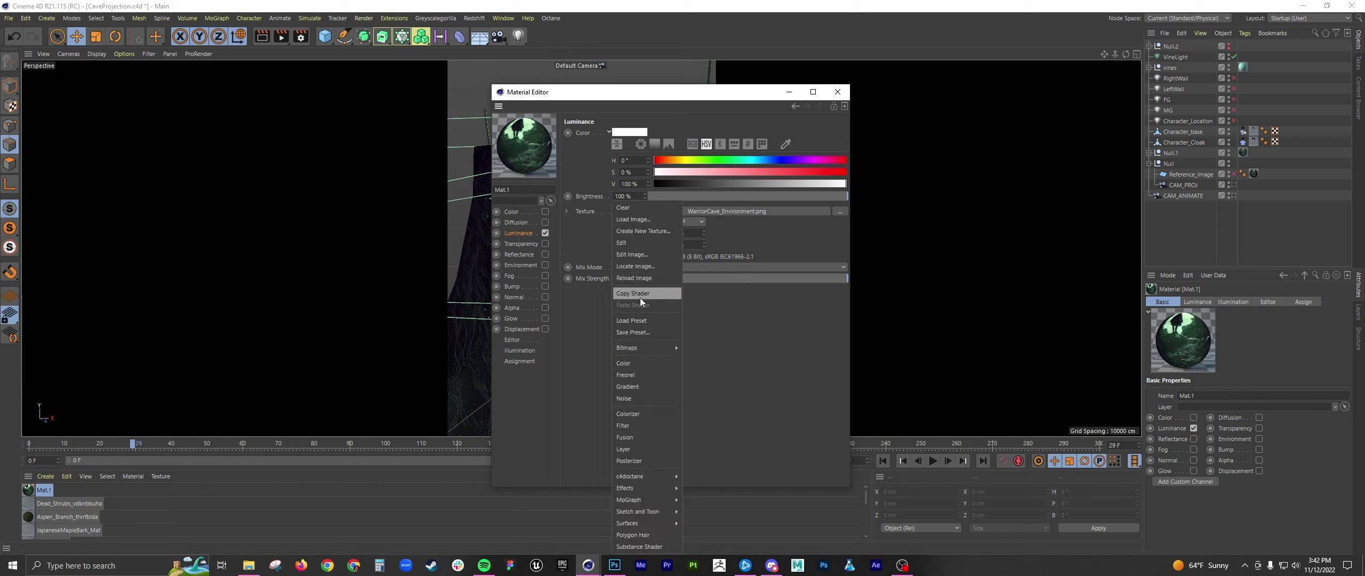
click(638, 294)
Step: Enable Alpha using the environment image, toggle it off and on, and close the editor
click(545, 308)
click(619, 201)
click(642, 258)
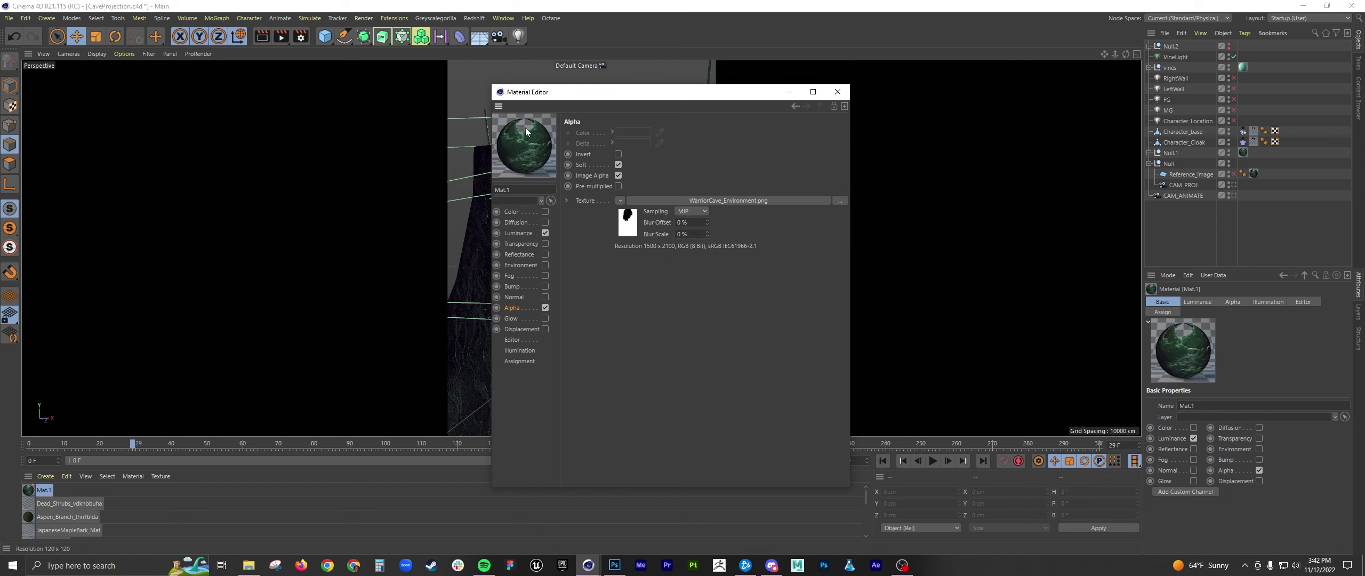
click(544, 307)
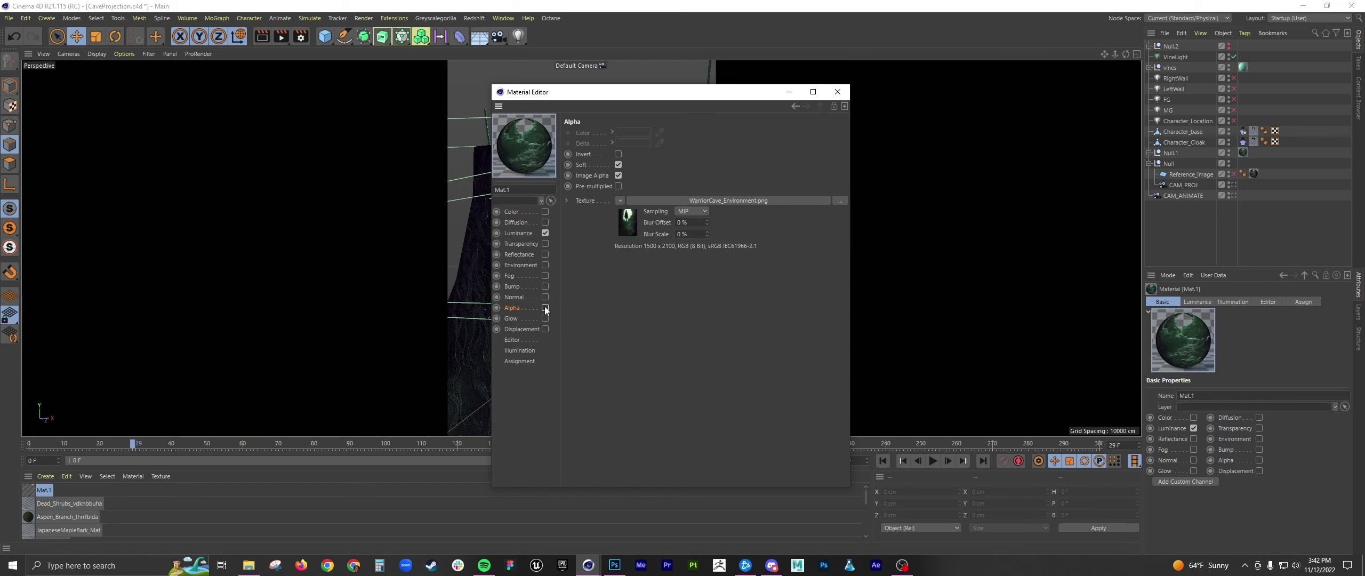
click(544, 307)
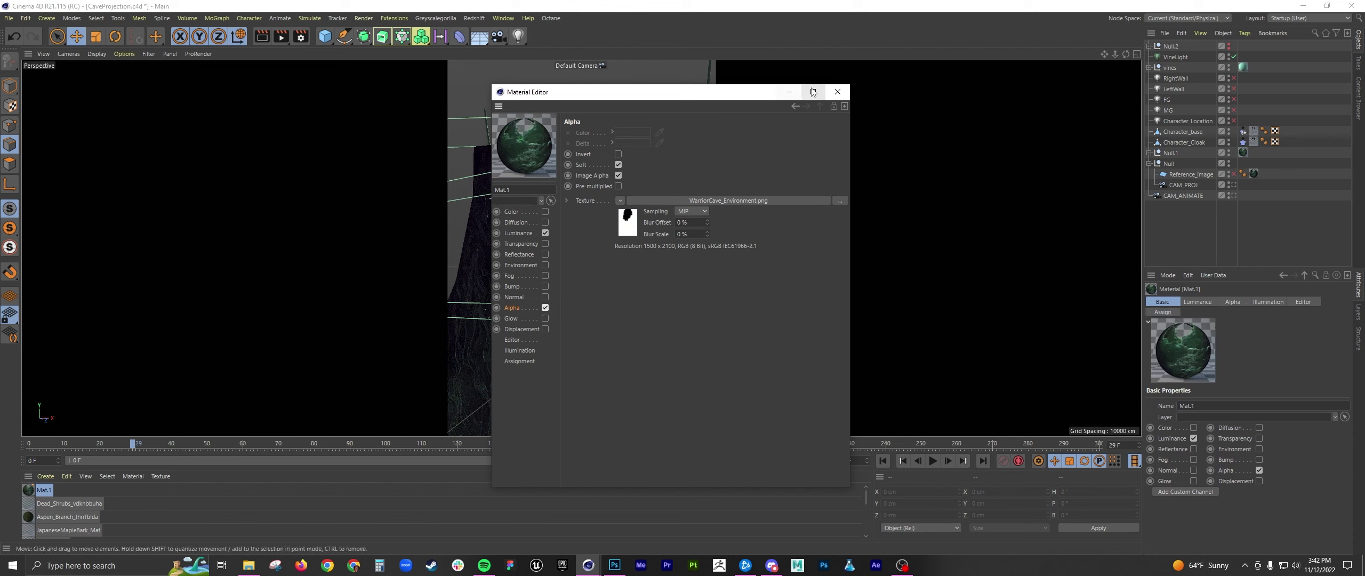
click(837, 92)
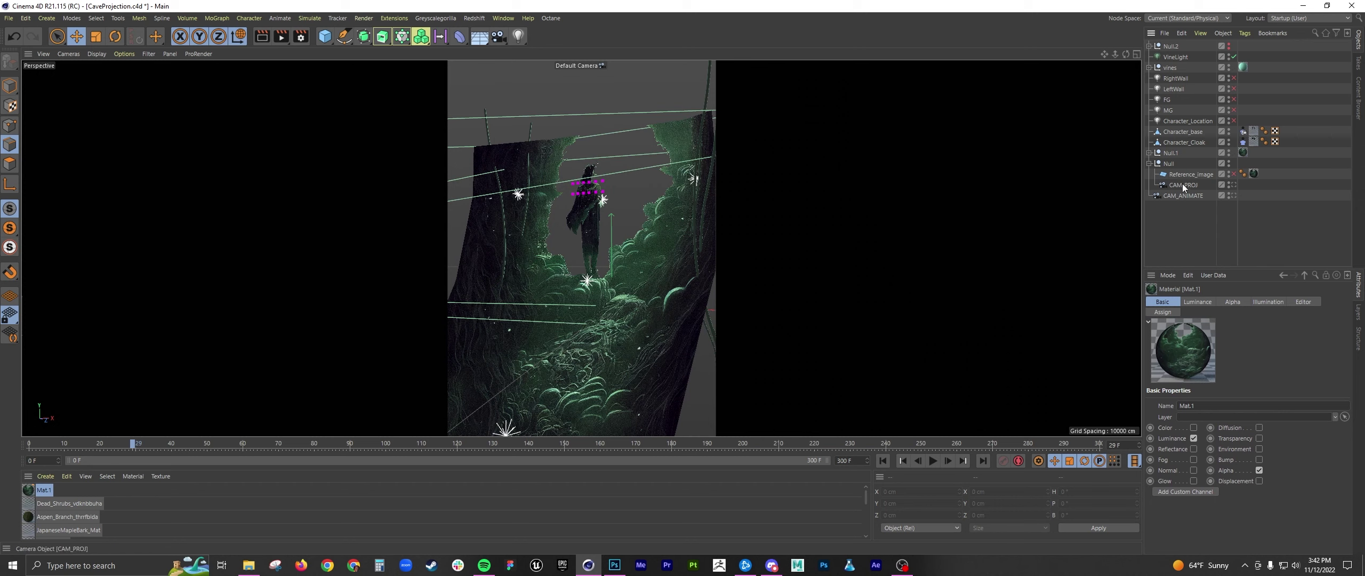
Step: Push CAM_PROJ back along P.Z, orbit to inspect the setup, then view through CAM_PROJ
click(1233, 184)
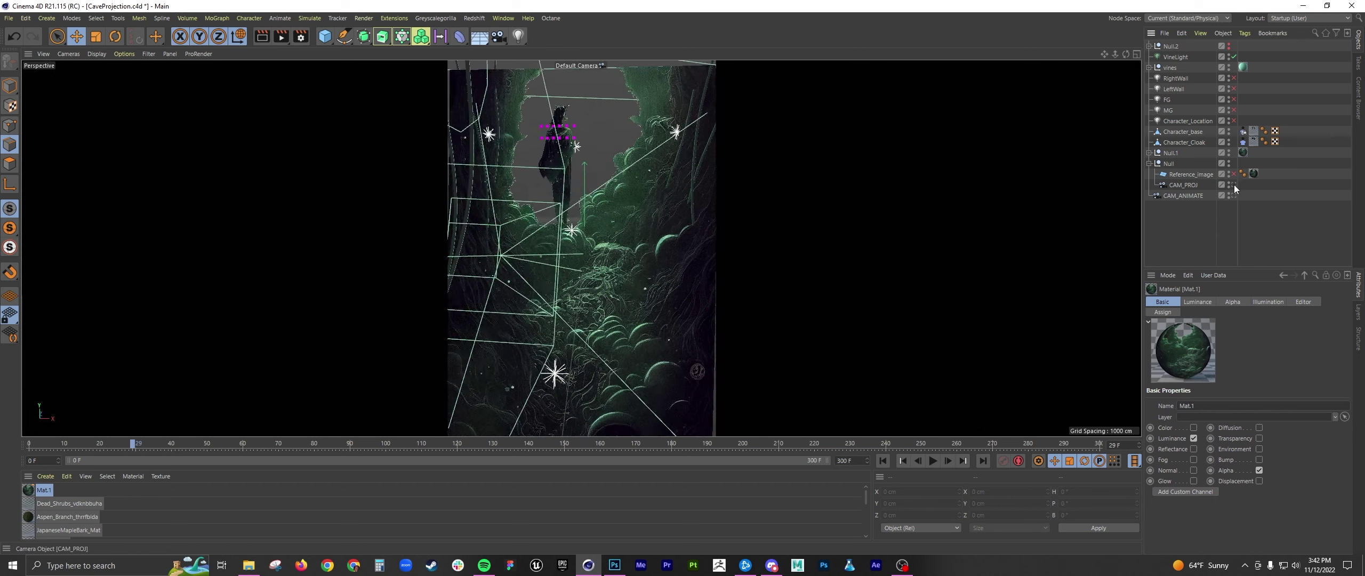
click(1183, 185)
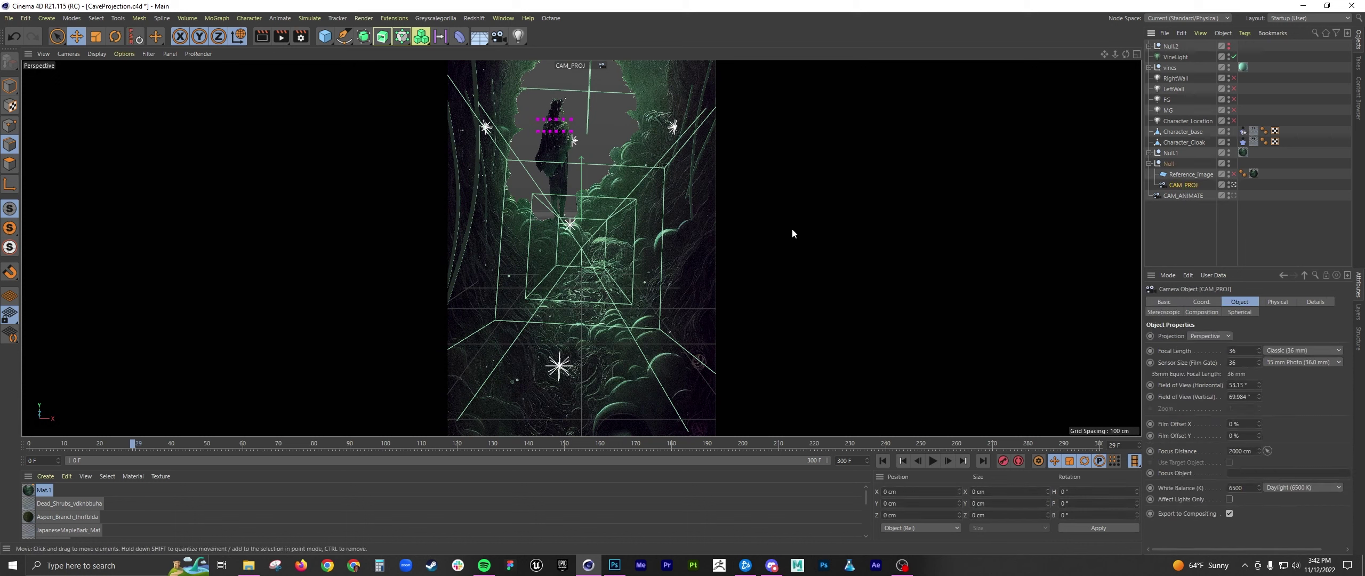
click(1202, 302)
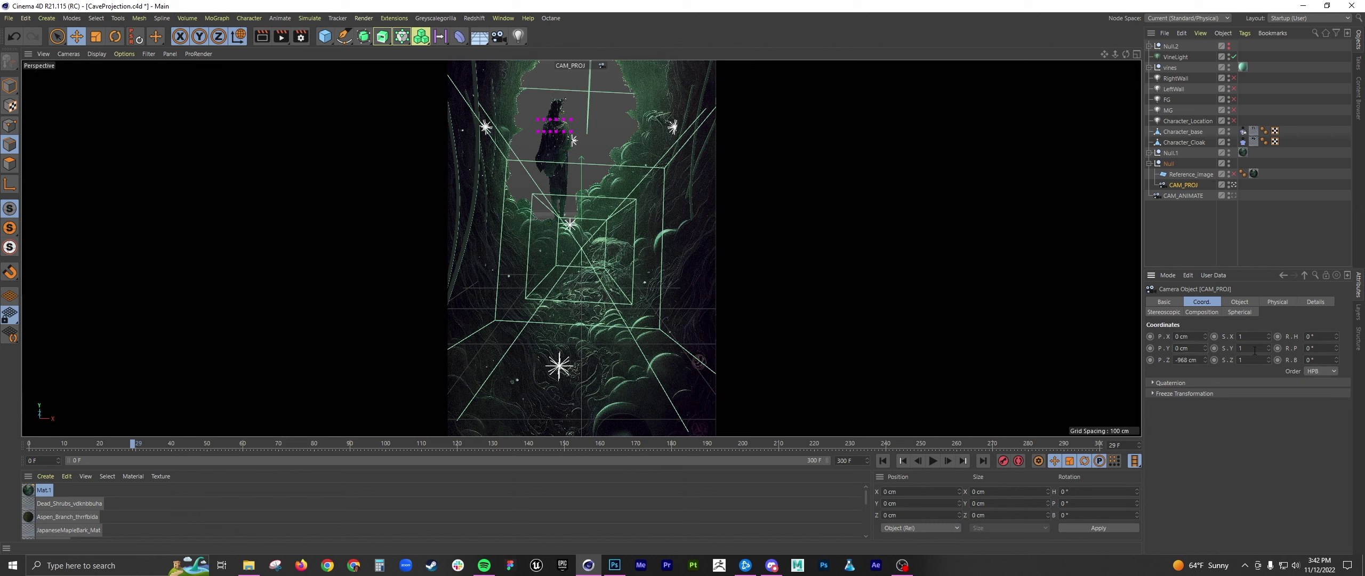
mouse_move(1205, 360)
mouse_down()
mouse_move(1204, 379)
mouse_move(1204, 347)
mouse_up()
click(601, 65)
alt+drag(693, 234, 535, 278)
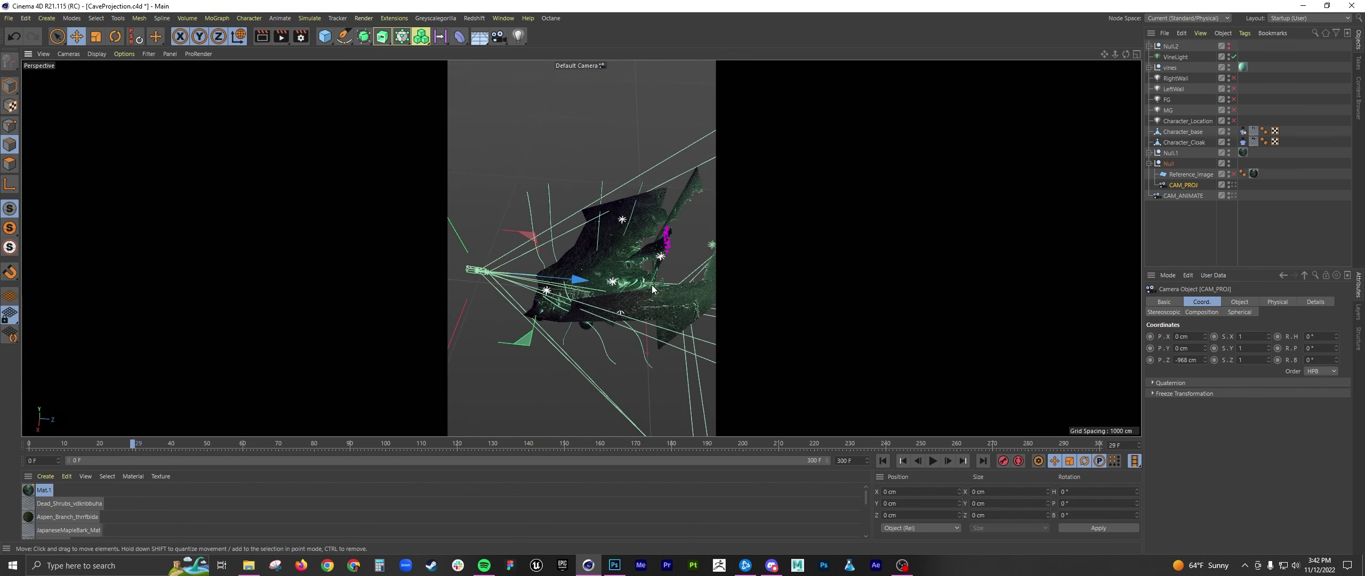
click(1192, 214)
click(1233, 184)
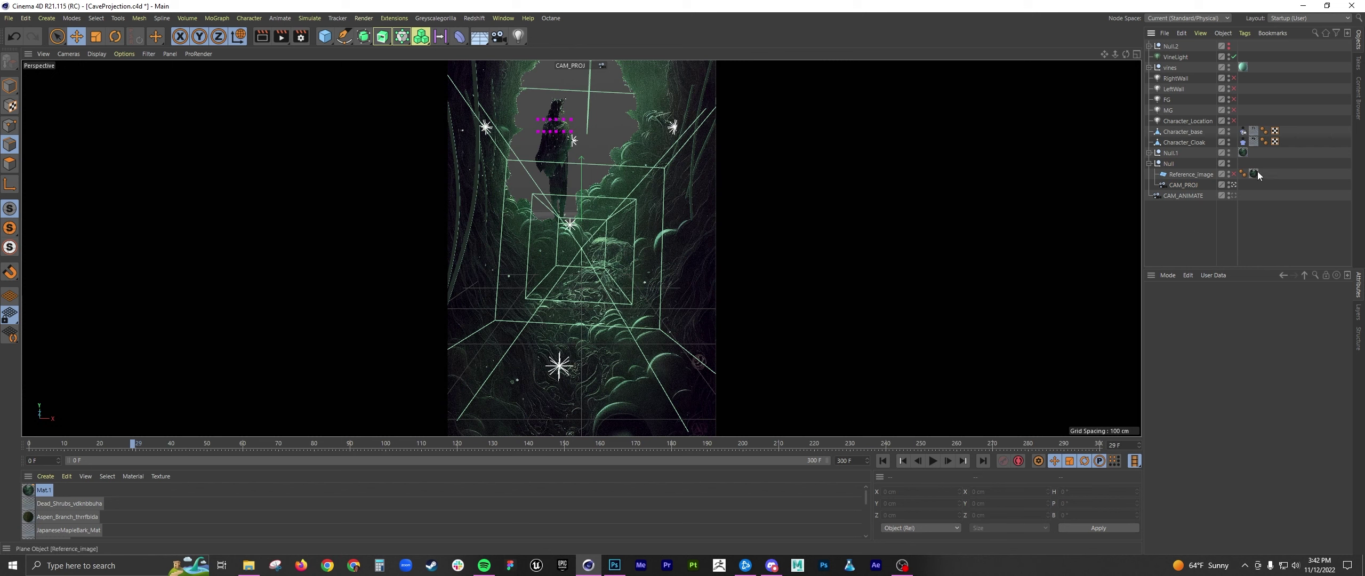
Step: Set the Env material tag under Null.1 to Camera Mapping projection
click(1149, 152)
click(1173, 153)
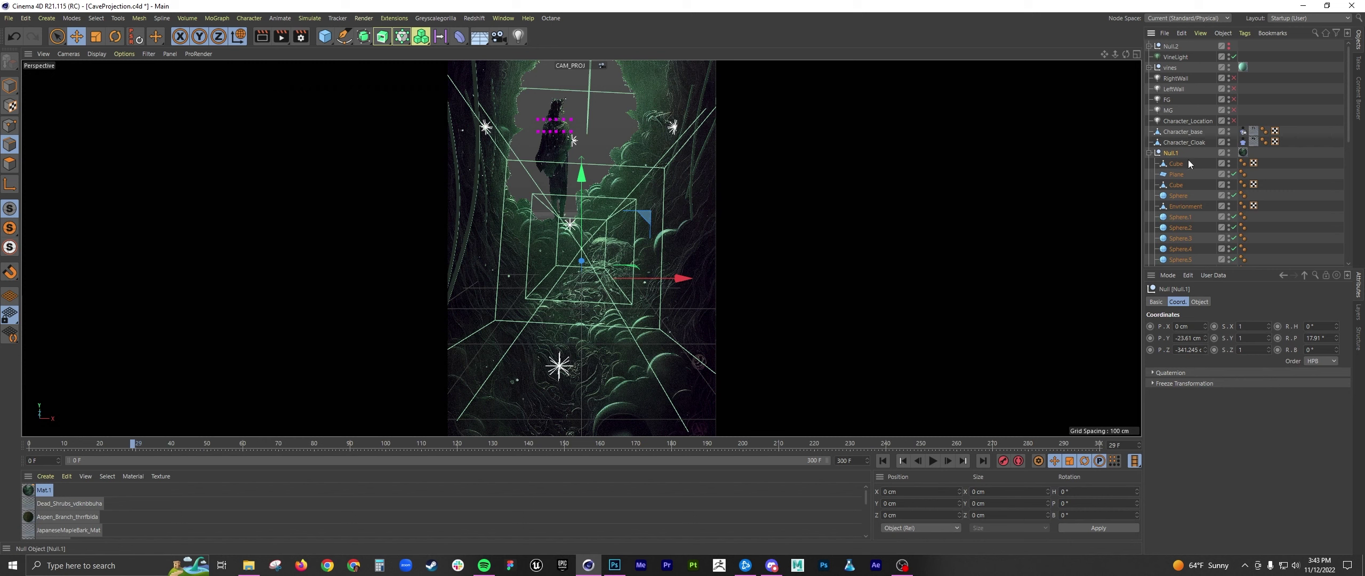
click(1242, 153)
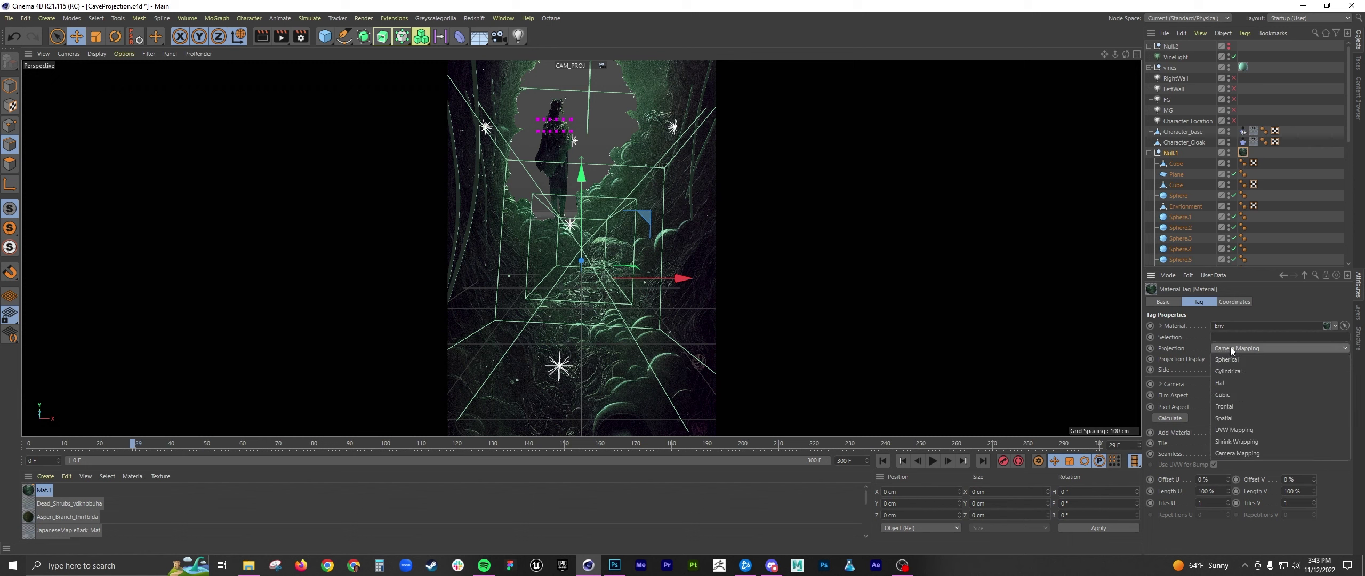
click(1242, 348)
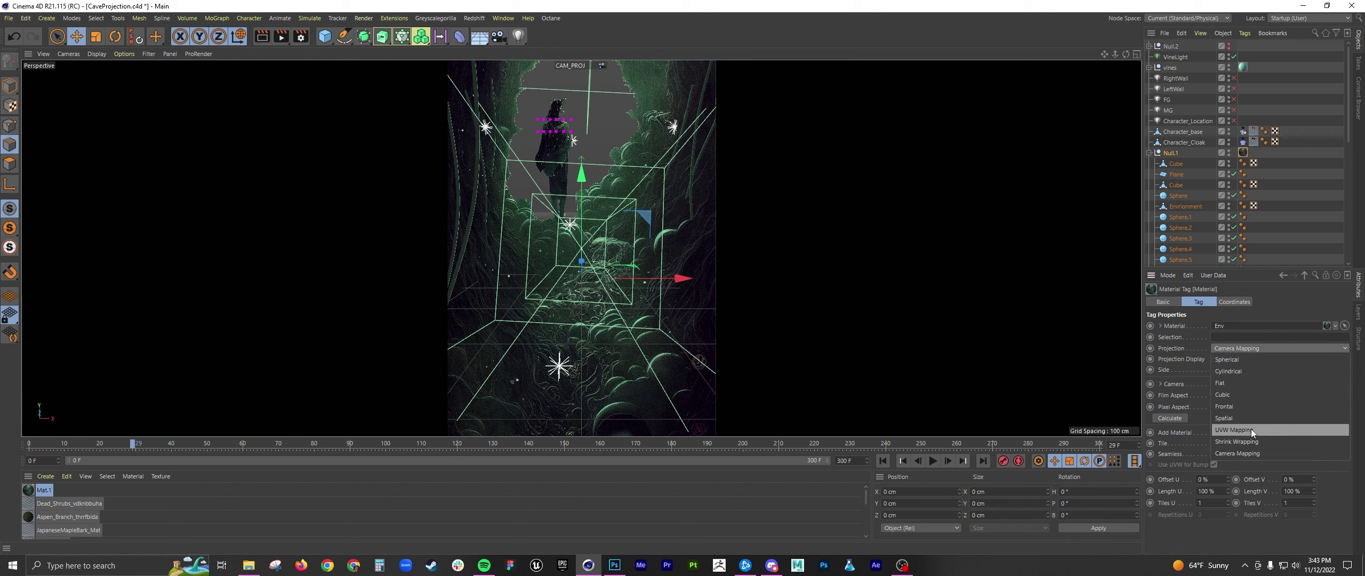
click(1233, 453)
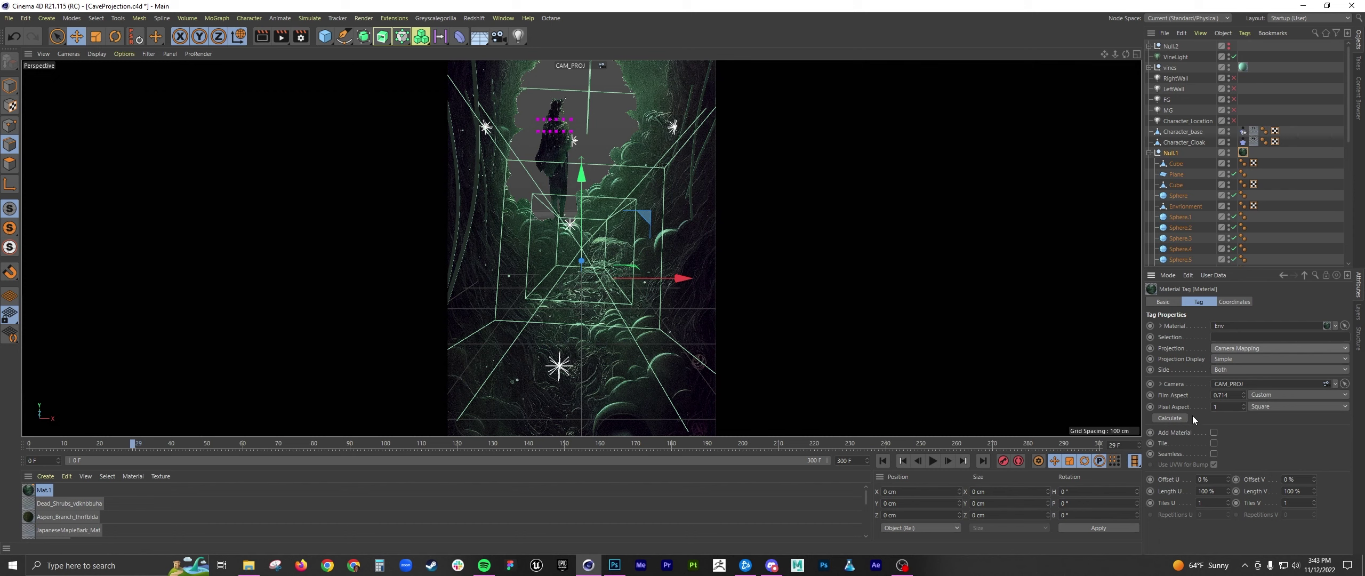
Step: Open Render Settings, move the window aside, and select the 1500 output Width value
click(303, 39)
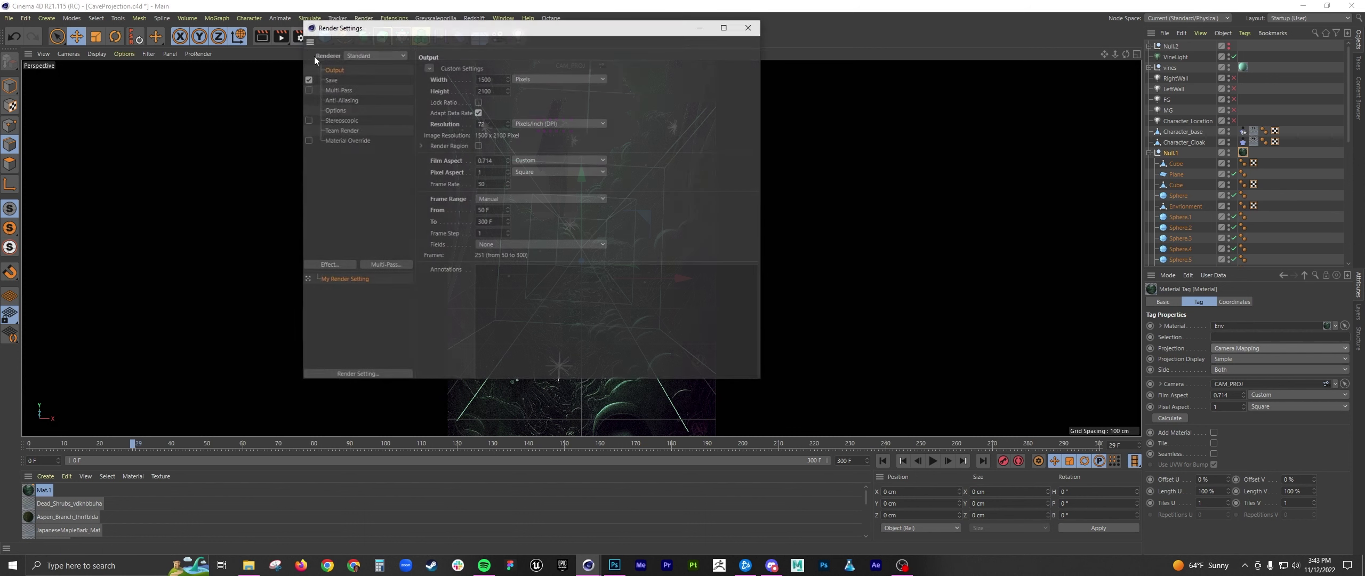
drag(469, 52, 925, 80)
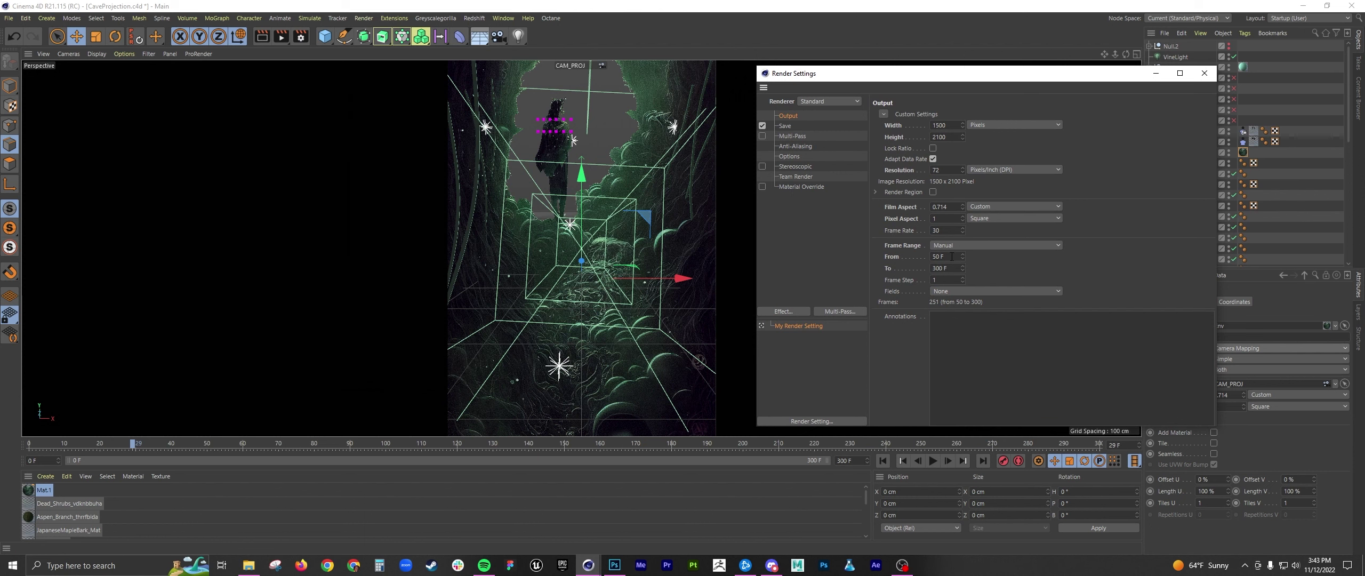
drag(947, 126, 933, 126)
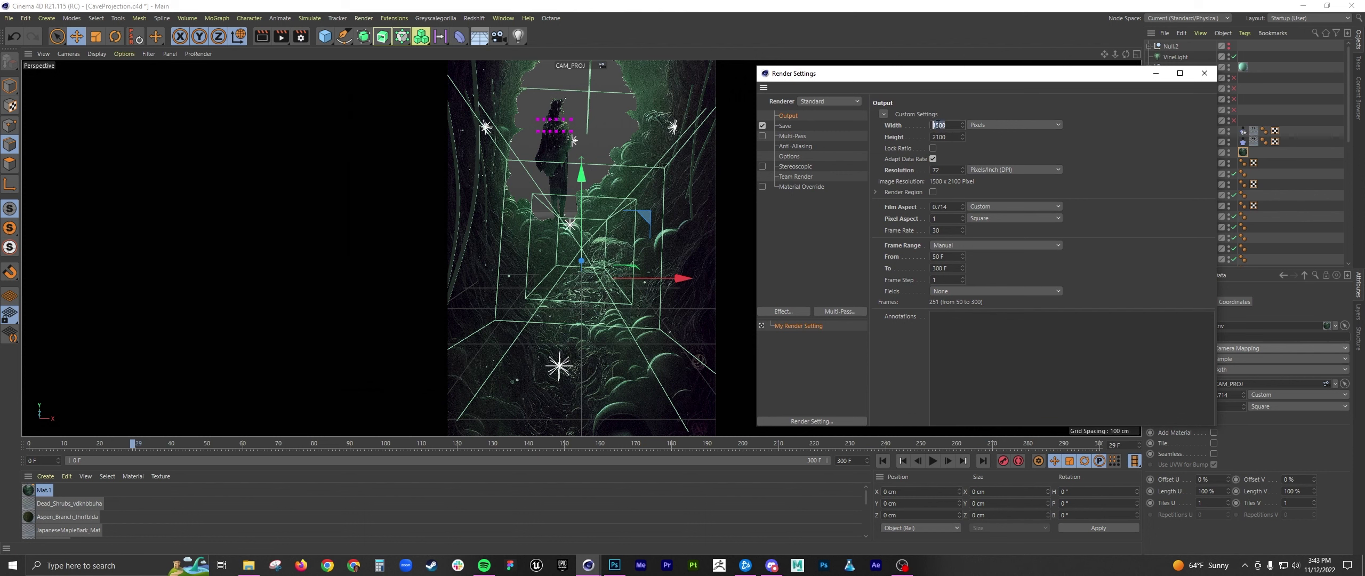
Step: Check the Environment image is 1500 × 2100 px in Photoshop's Image Size and copy the width
click(614, 565)
click(68, 9)
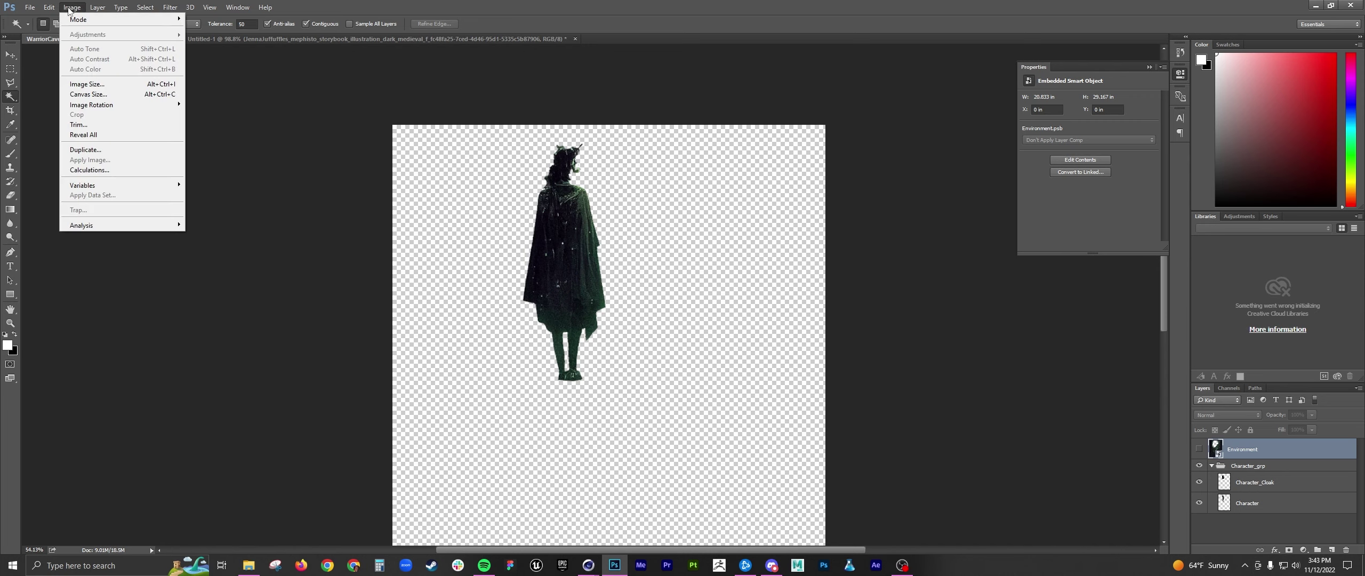
click(88, 84)
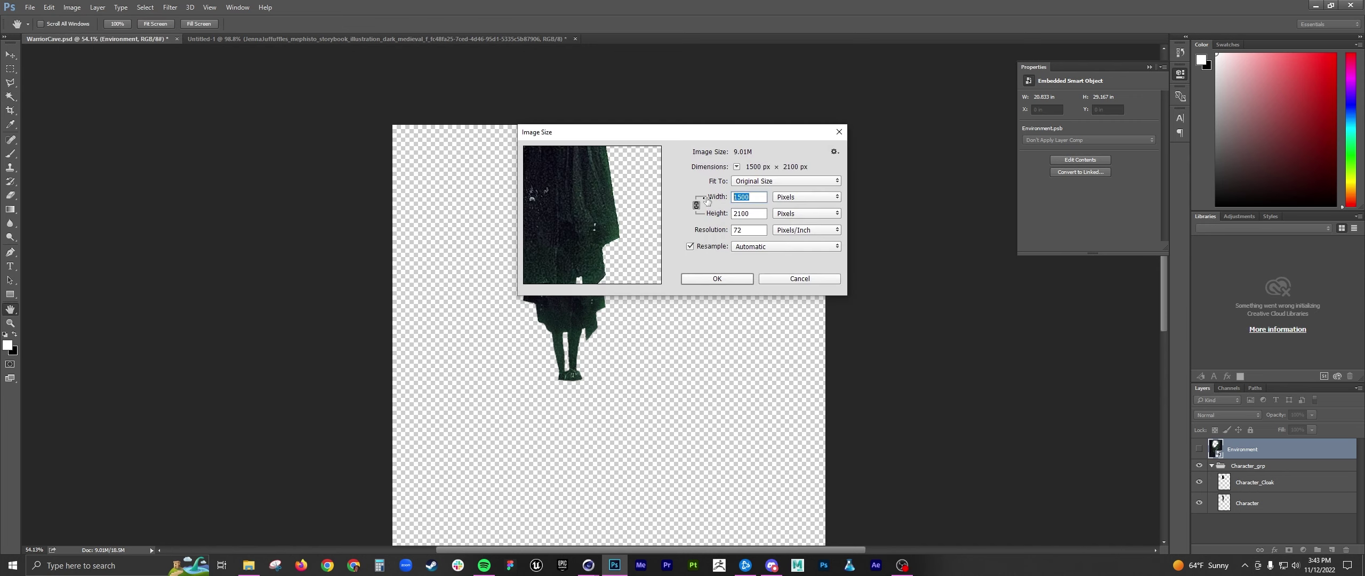
double_click(752, 213)
double_click(747, 196)
right_click(748, 197)
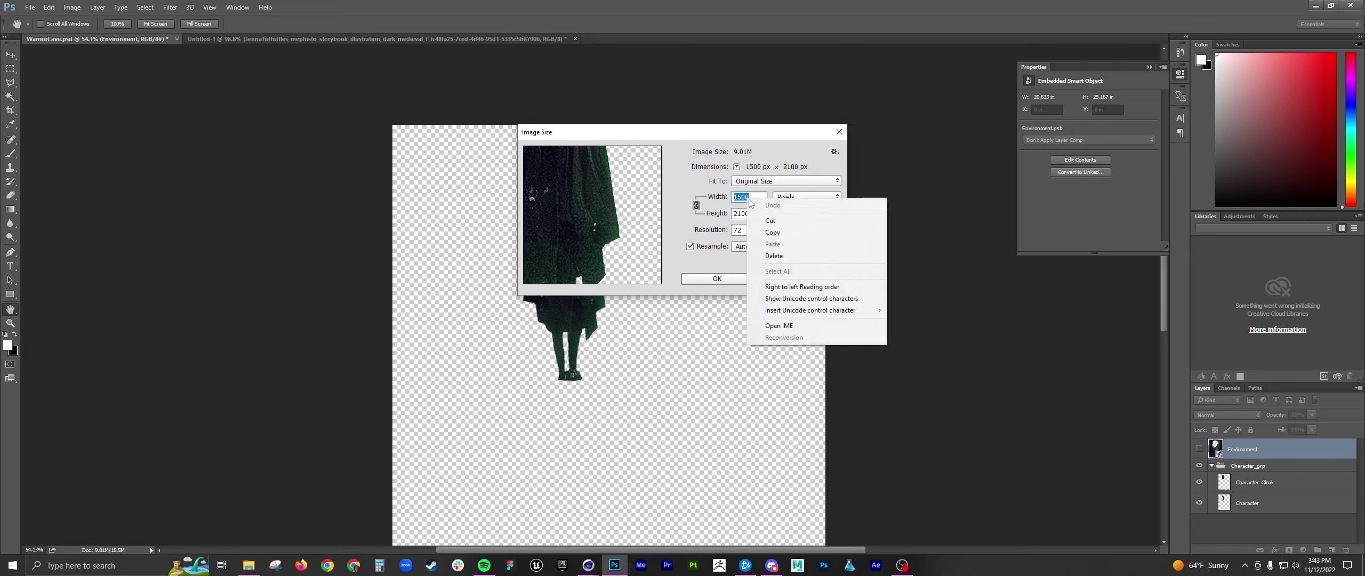
click(774, 227)
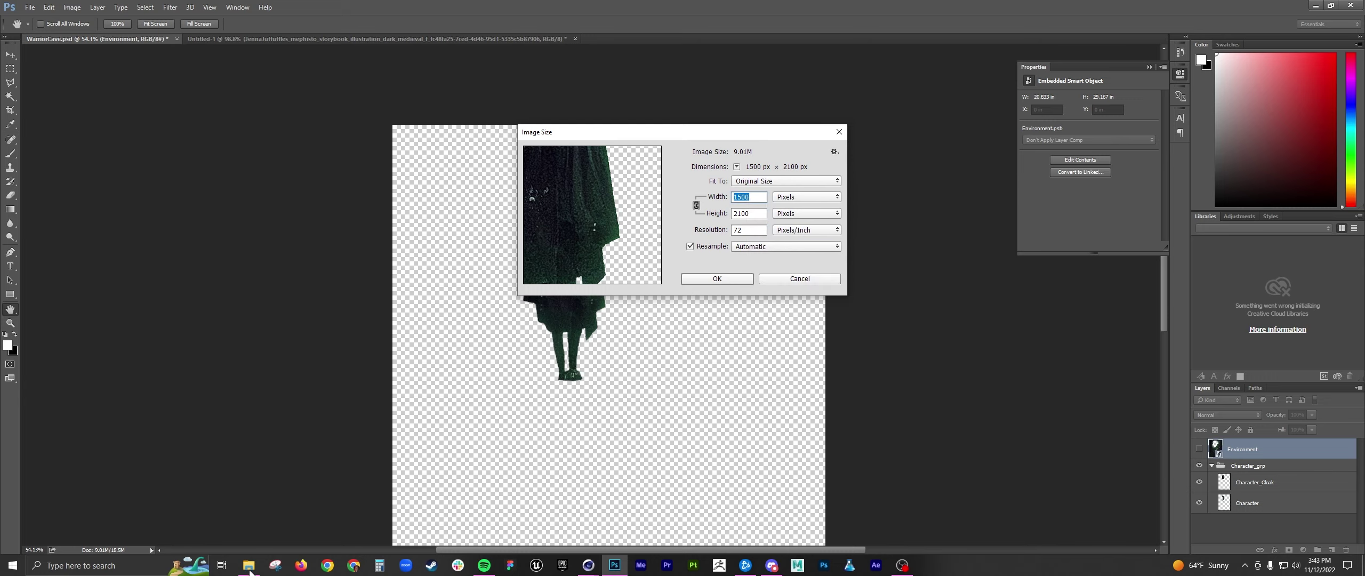
Step: Capture a Snipping Tool snip of the 1500 × 2100 px, 72 ppi Image Size dialog
click(277, 570)
drag(635, 74, 1009, 86)
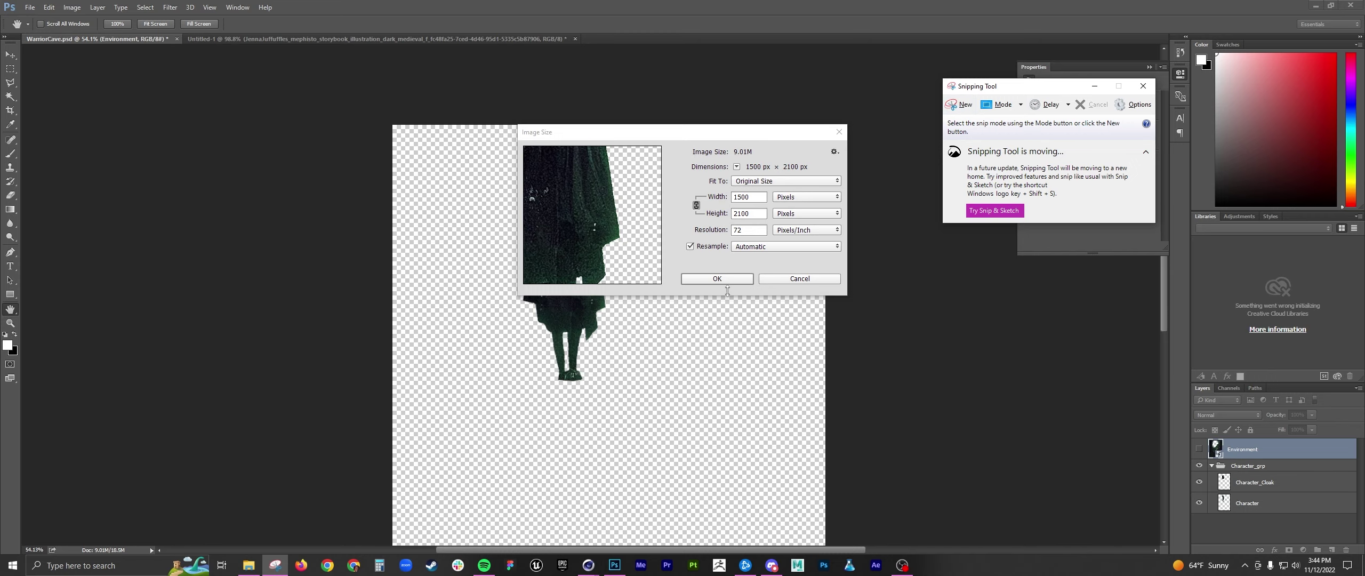
click(962, 105)
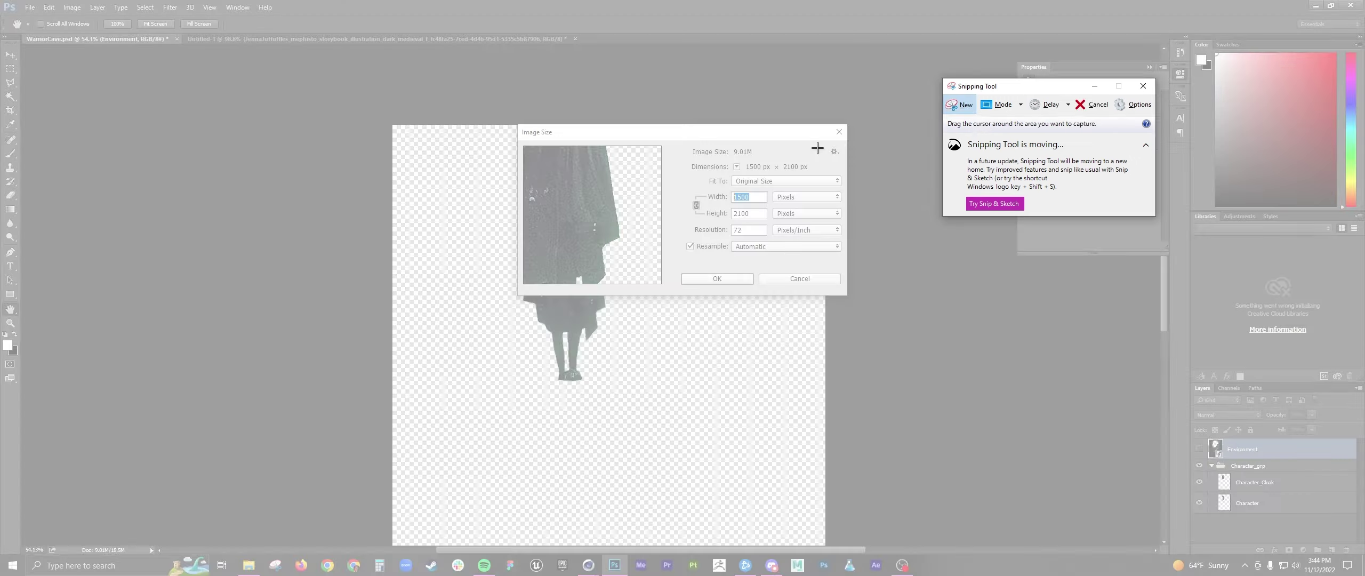
drag(500, 104, 880, 326)
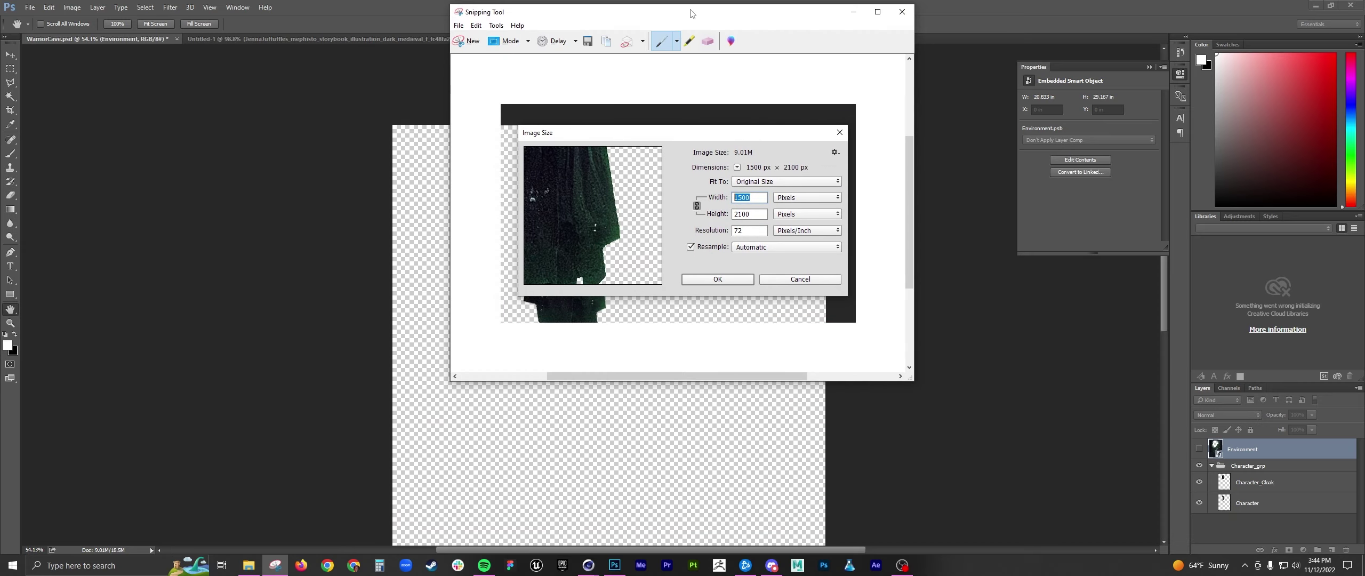
drag(686, 13, 1068, 133)
Step: Cancel the Image Size dialog and quit Photoshop
key(alt+Tab)
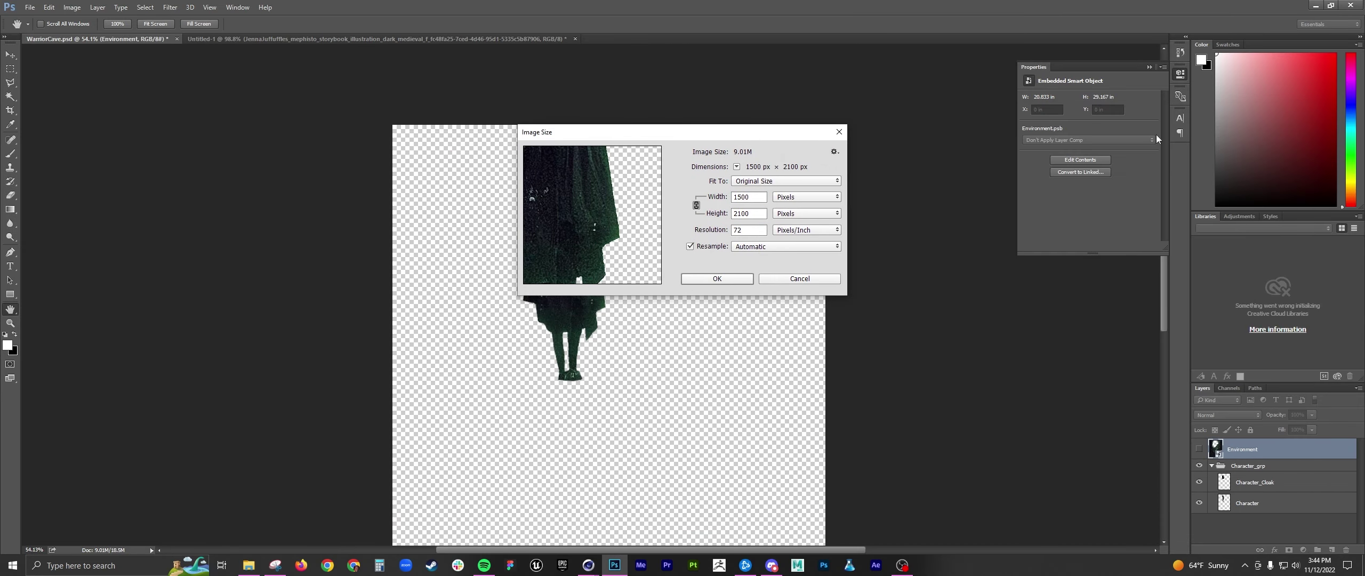
click(767, 279)
click(1346, 5)
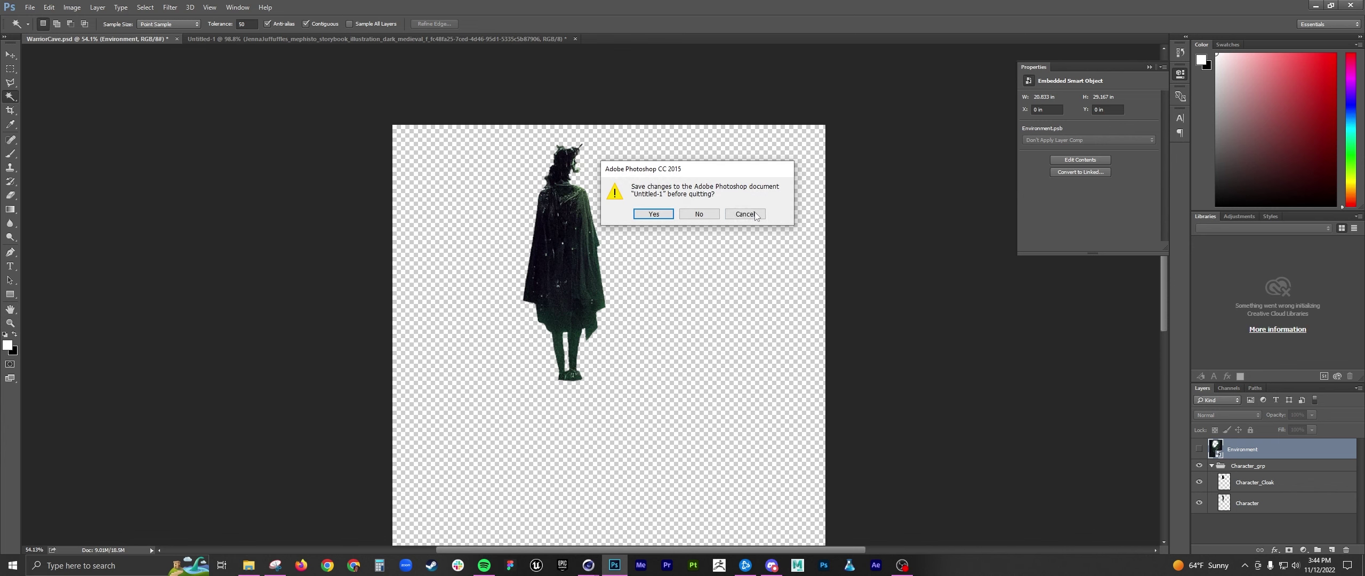
Step: Discard Untitled-1 and bring Cinema 4D's Render Settings into clear view beside the snip
click(697, 214)
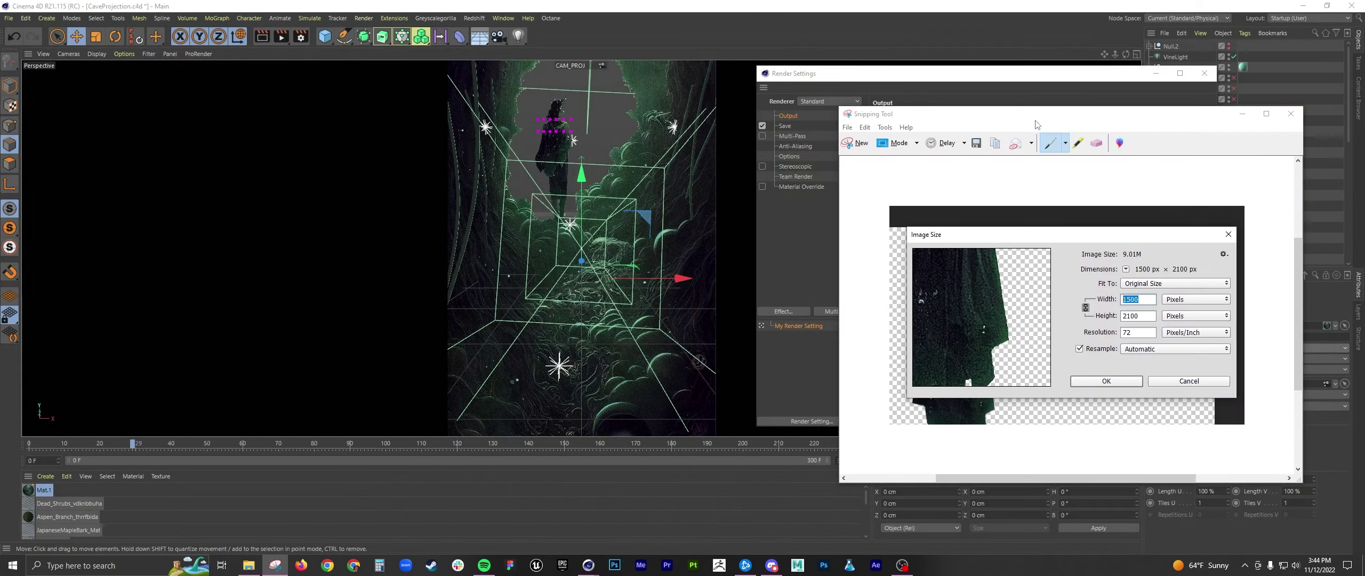
drag(1037, 123, 1152, 321)
click(588, 564)
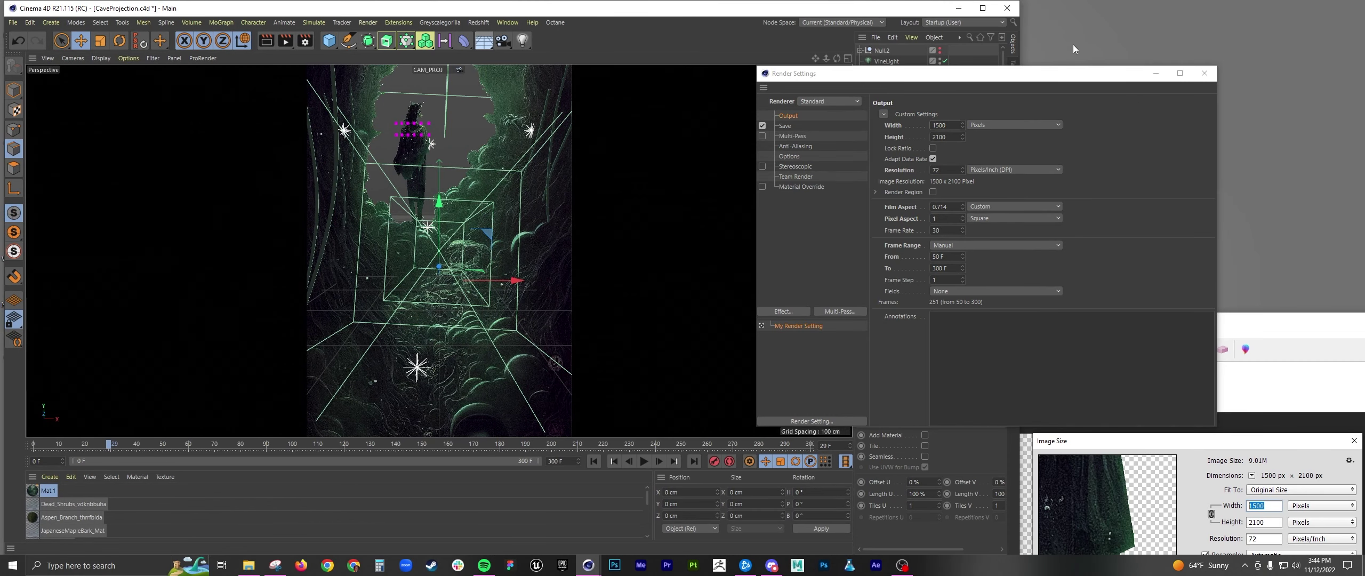
drag(1053, 75, 824, 106)
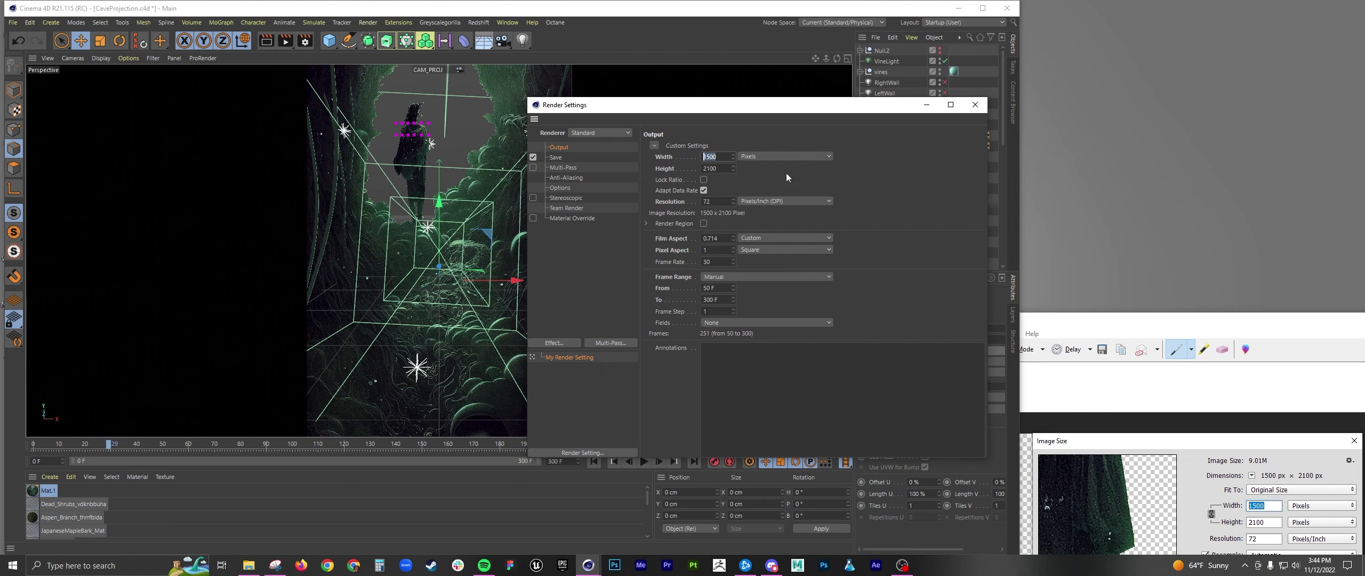
Step: Confirm the 1500 × 2100 output stays on the Standard renderer, then close Render Settings
click(709, 169)
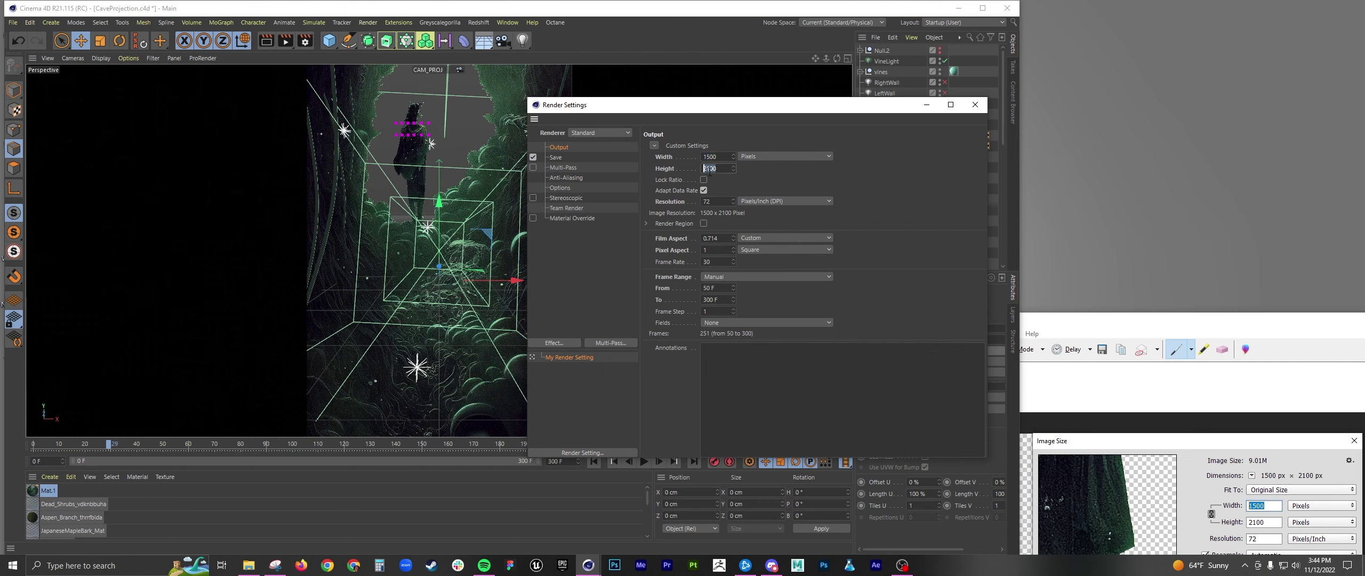
click(595, 133)
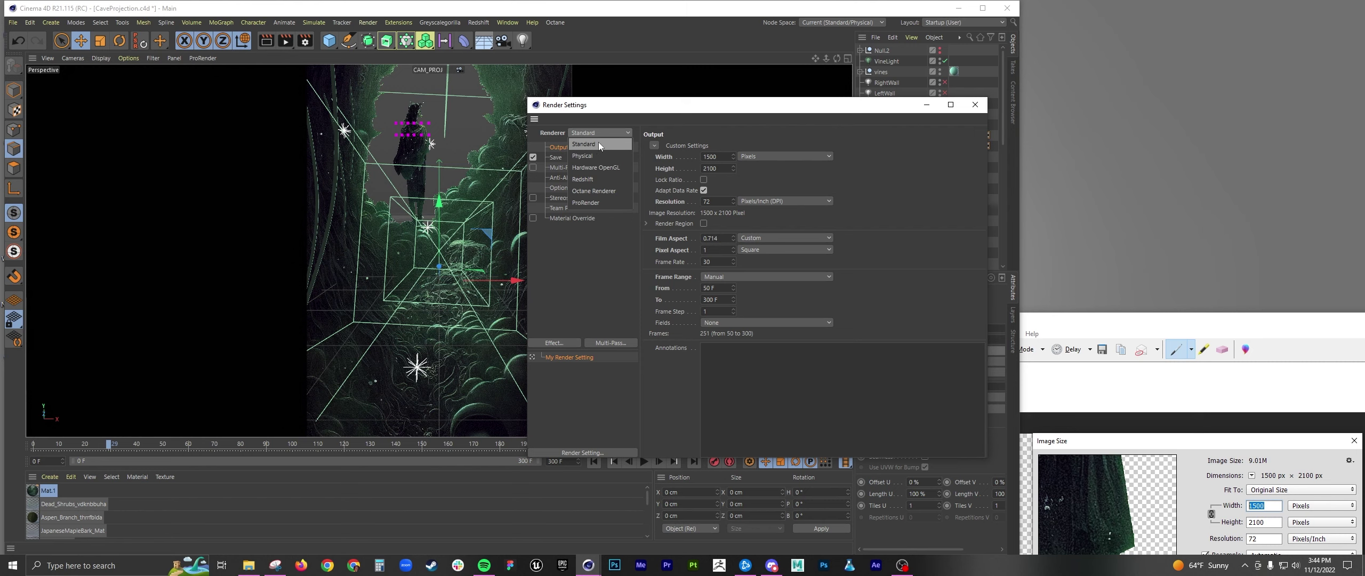
click(598, 143)
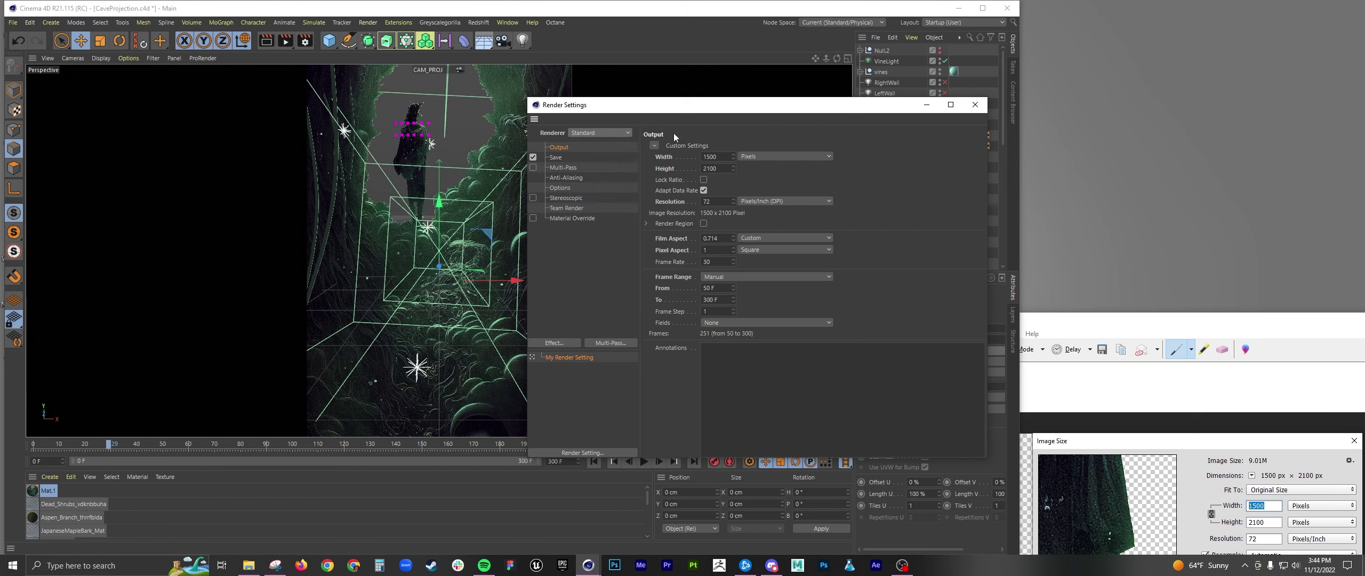
click(974, 108)
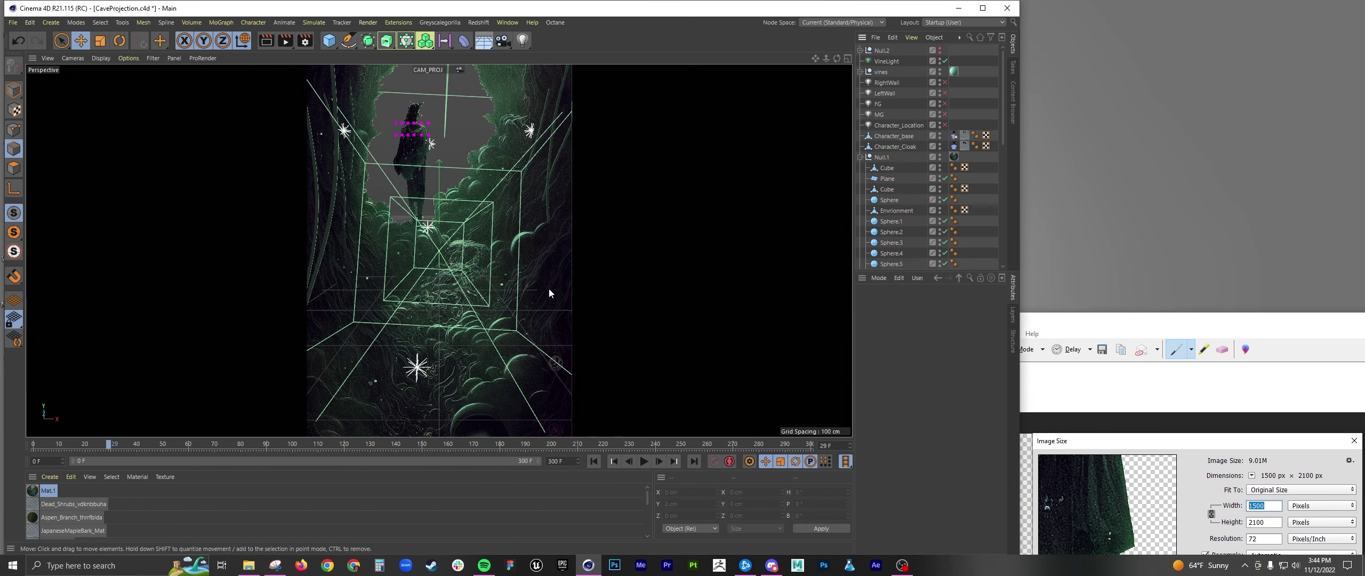
Step: Rewind to frame 0 and recalculate the Env tag's projection film aspect at 0.714, then select the Cube
click(593, 460)
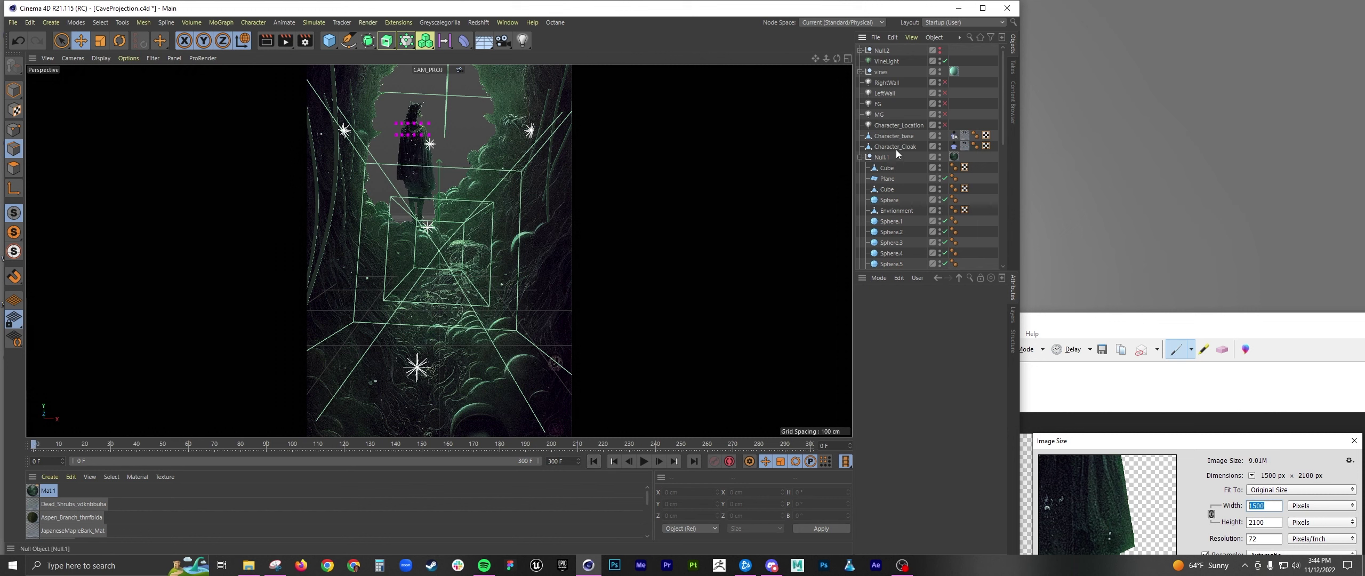
click(954, 156)
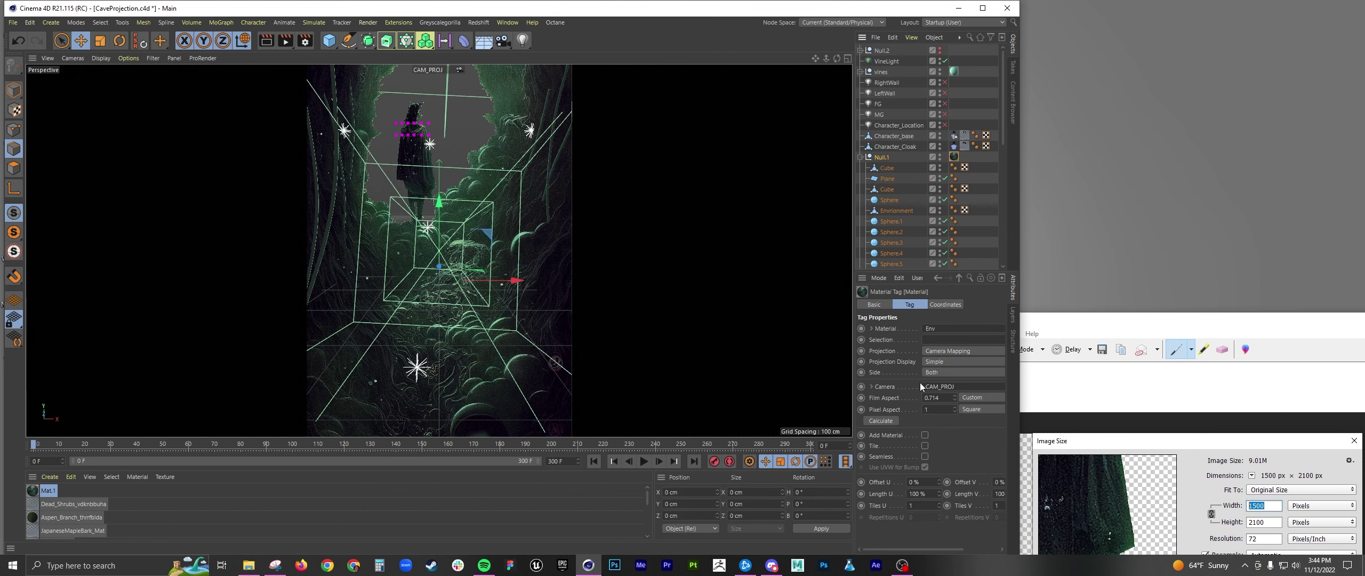
click(304, 41)
click(752, 29)
click(878, 420)
click(986, 174)
click(905, 168)
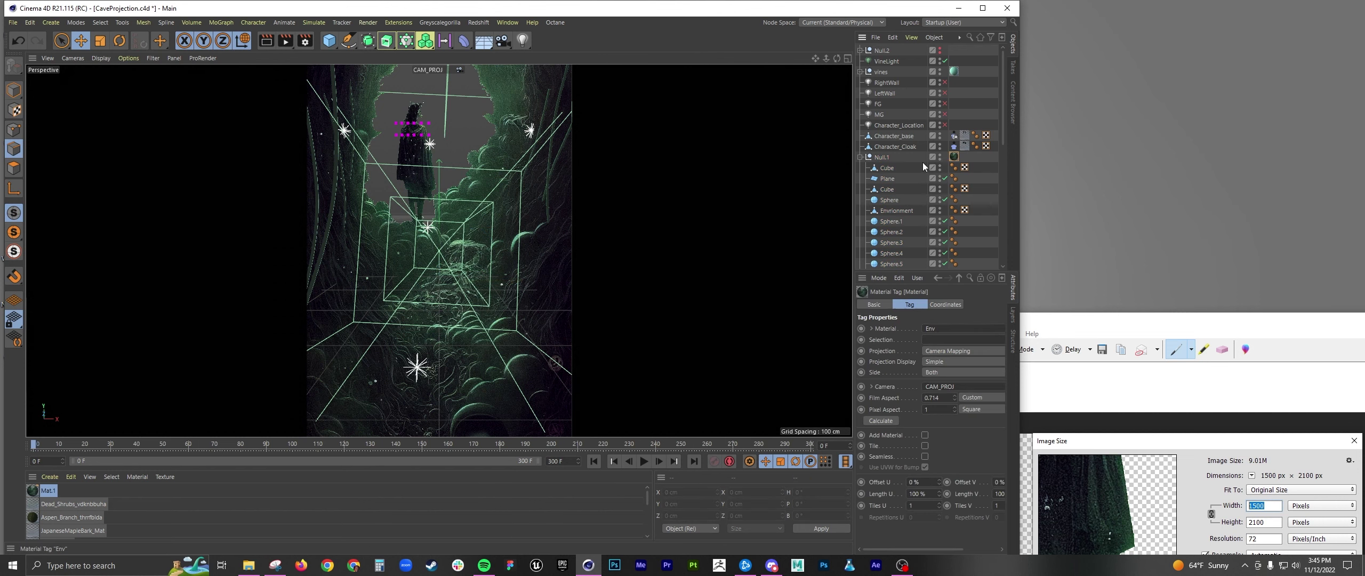
Step: Turn on Shading Lines and move Environment out of Null.1 to the top level
click(885, 179)
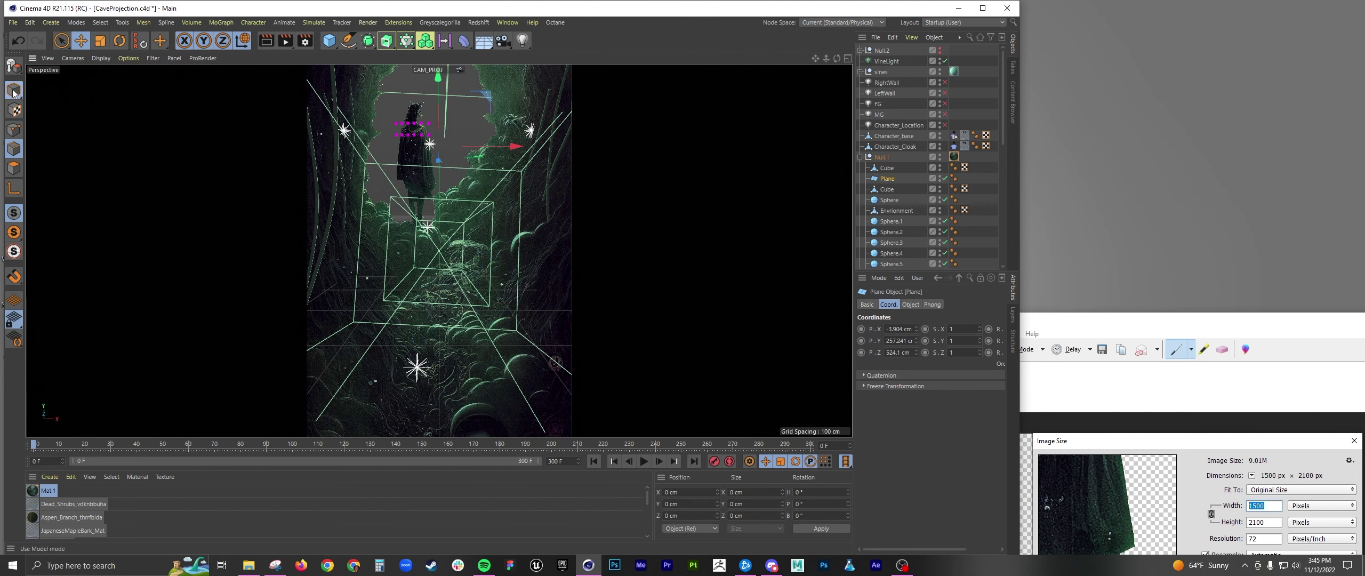
click(897, 211)
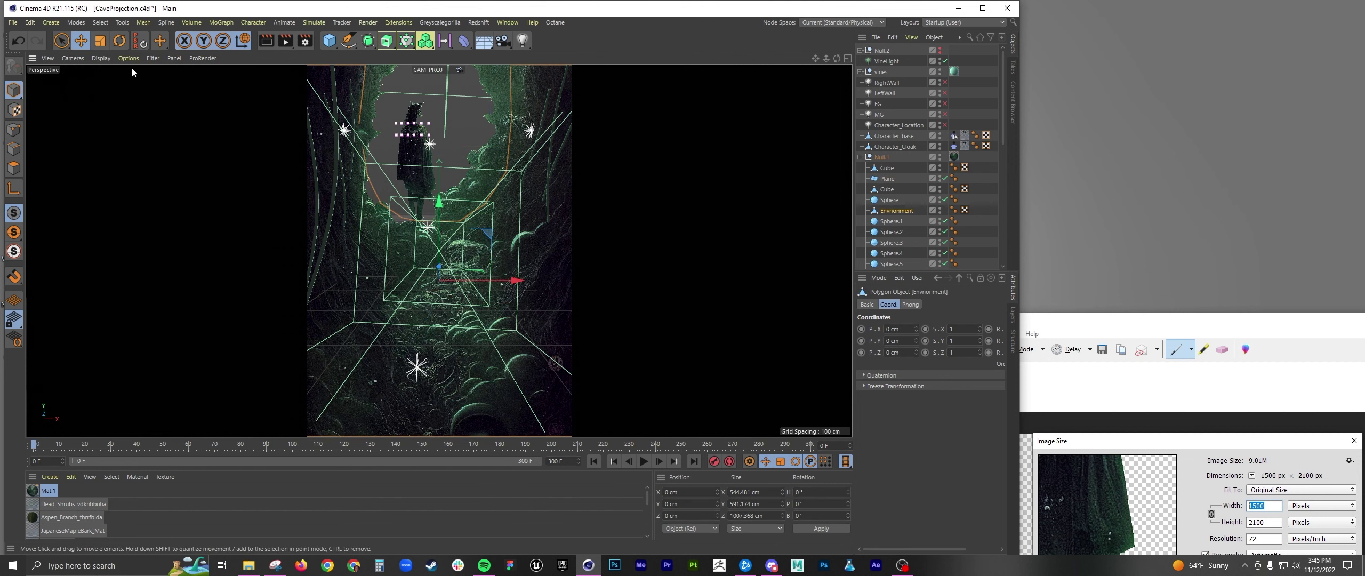
click(101, 58)
click(133, 87)
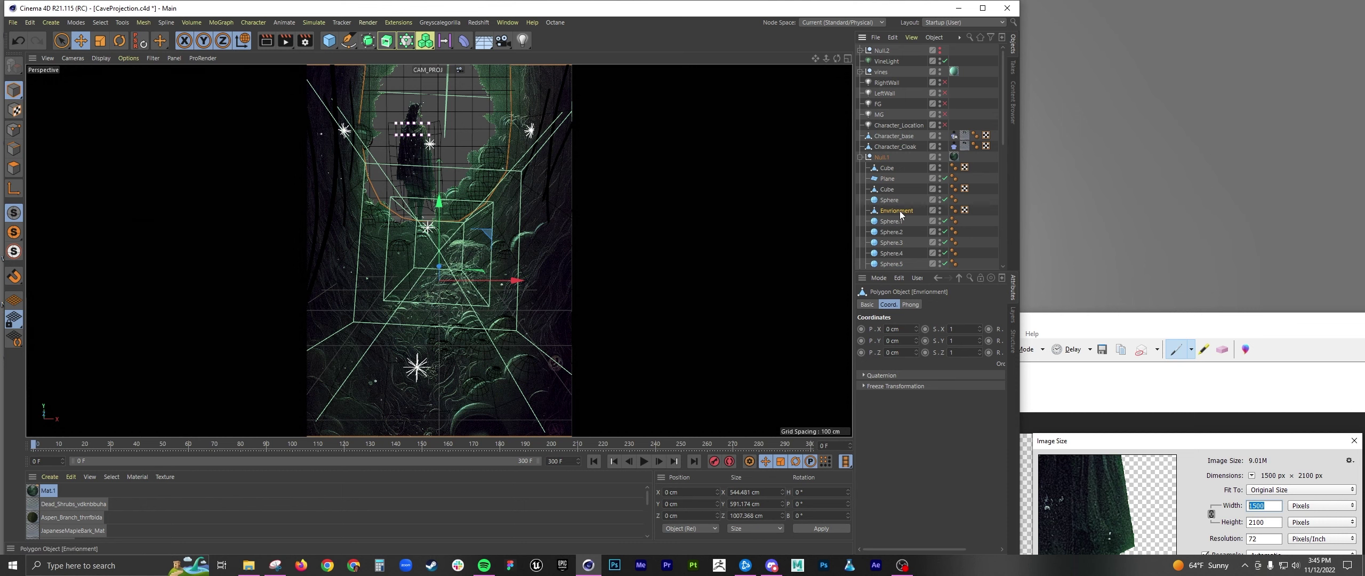
drag(900, 214, 887, 155)
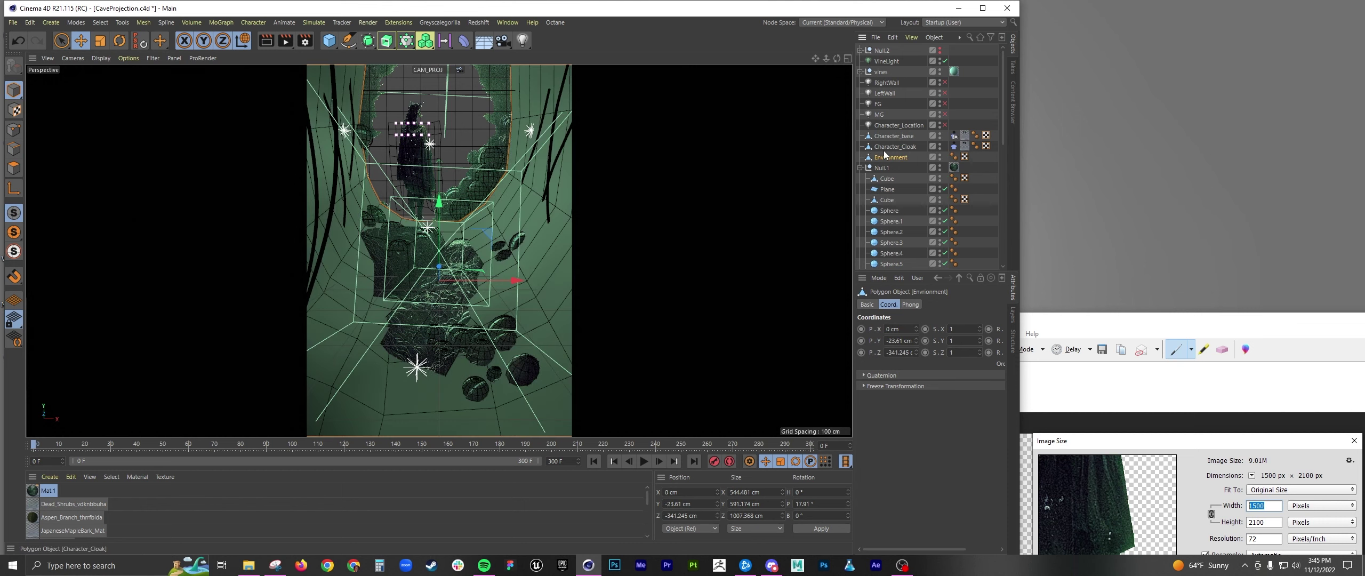
Step: Add a Plane primitive, raise it and tilt it about 15° in pitch
click(329, 40)
click(422, 75)
mouse_move(444, 175)
mouse_down()
mouse_move(438, 138)
mouse_move(439, 160)
mouse_up()
key(r)
drag(441, 198, 442, 148)
key(e)
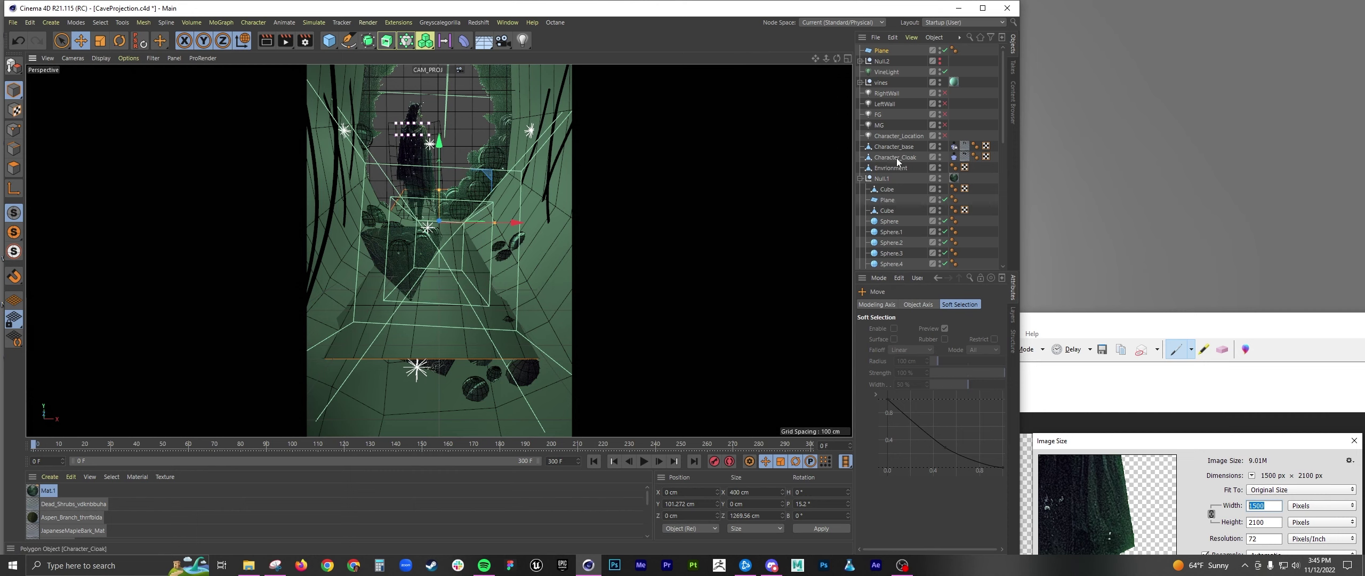
Step: Position the plane at Y 40.044 cm, Z -250 cm below the projection and narrow its width
click(880, 50)
drag(916, 352, 916, 372)
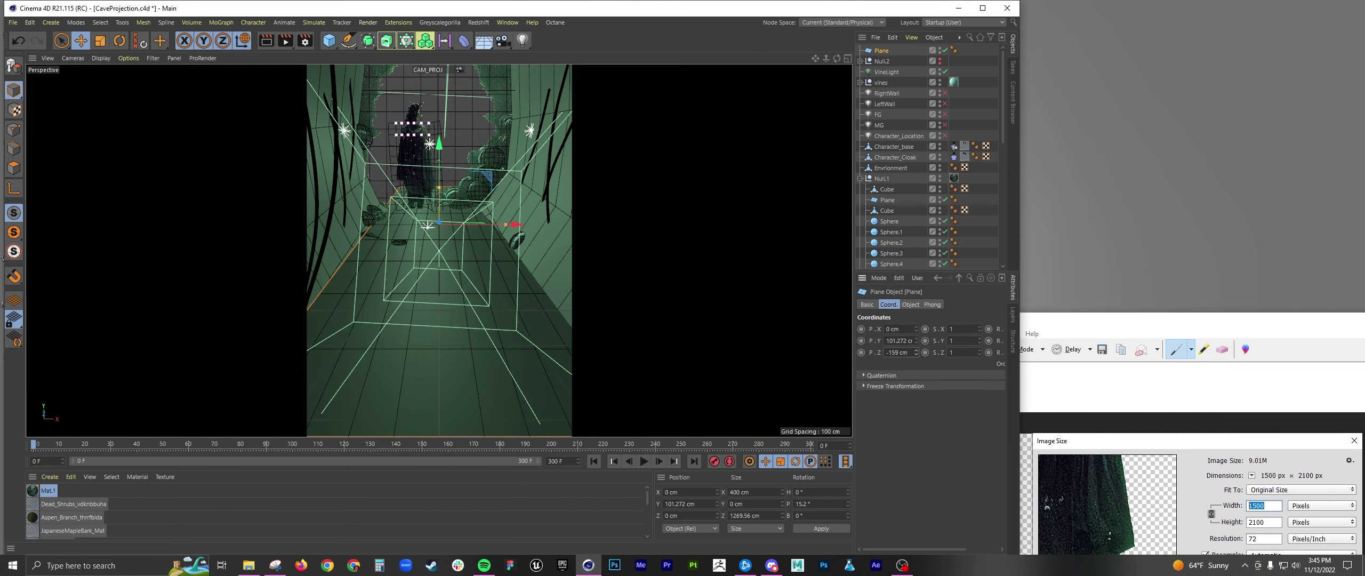
mouse_move(441, 189)
mouse_down()
mouse_move(441, 203)
mouse_move(439, 192)
mouse_up()
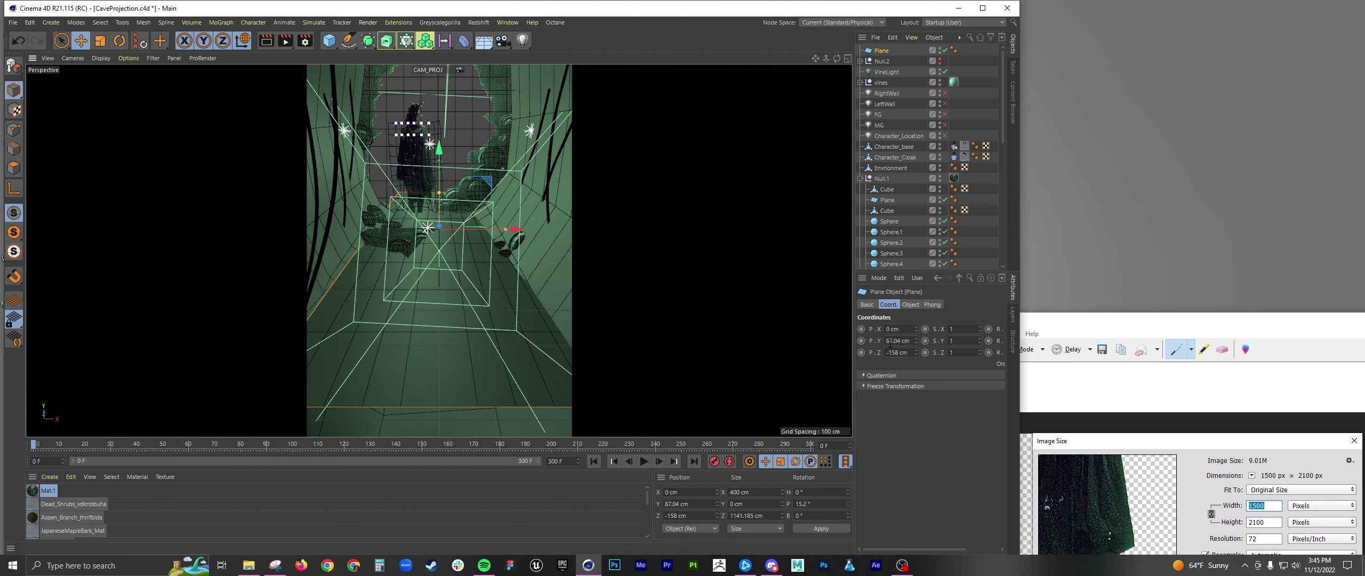
drag(916, 353, 916, 364)
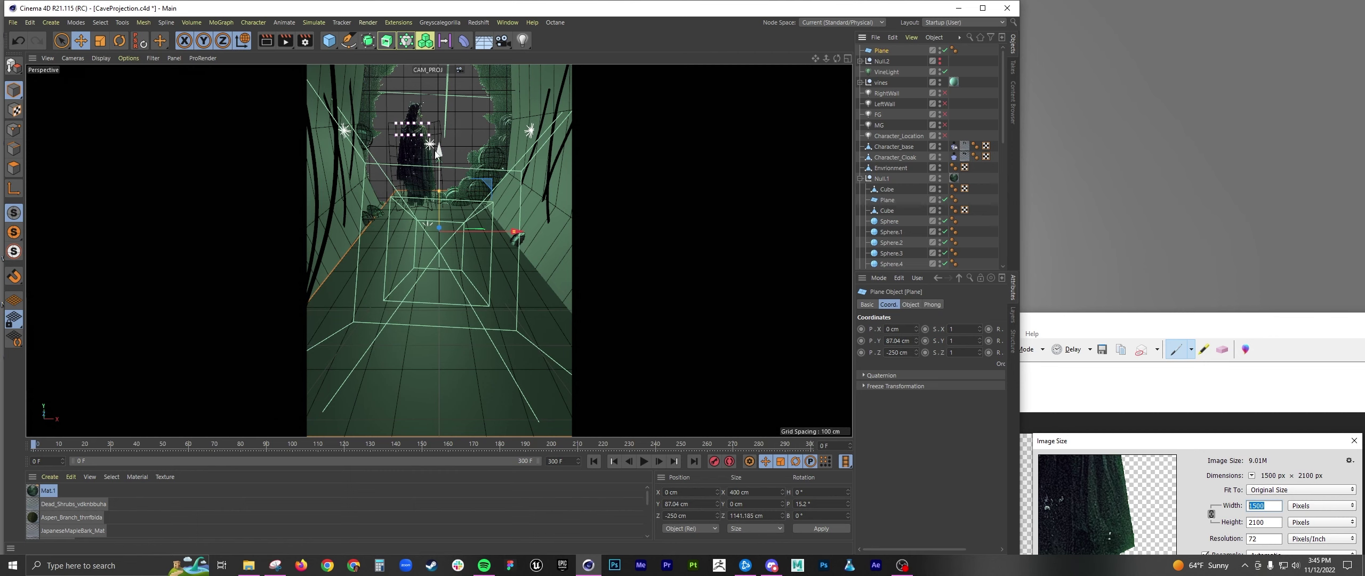
mouse_move(440, 153)
mouse_down()
mouse_move(441, 181)
mouse_move(443, 164)
mouse_up()
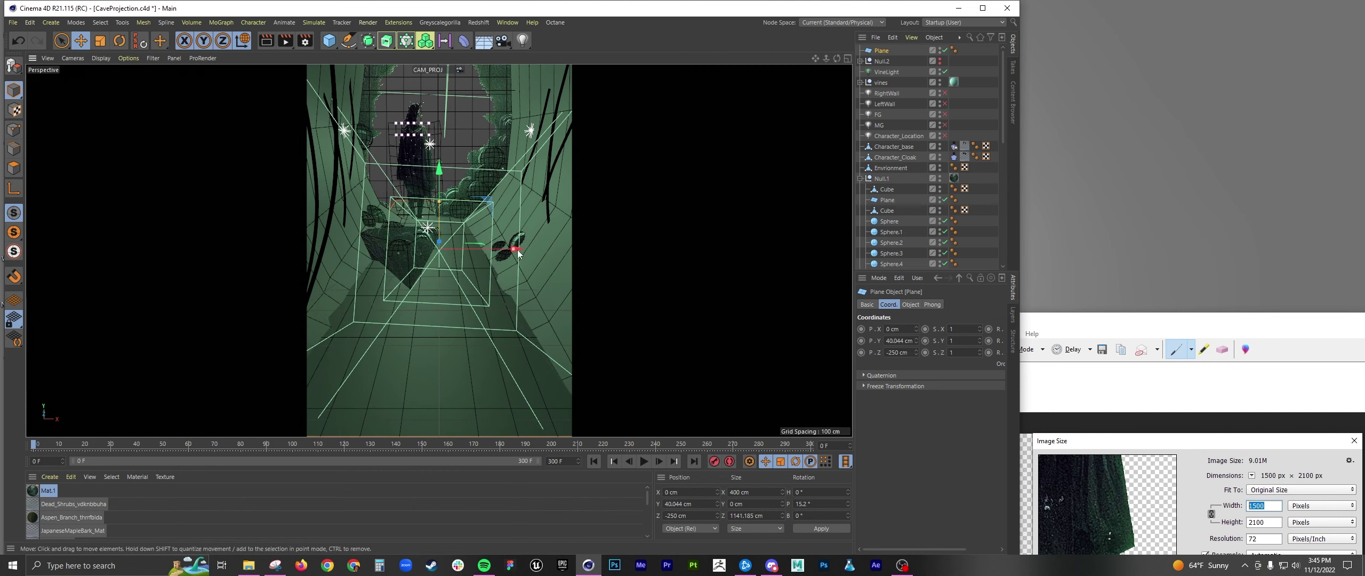
drag(511, 249, 483, 250)
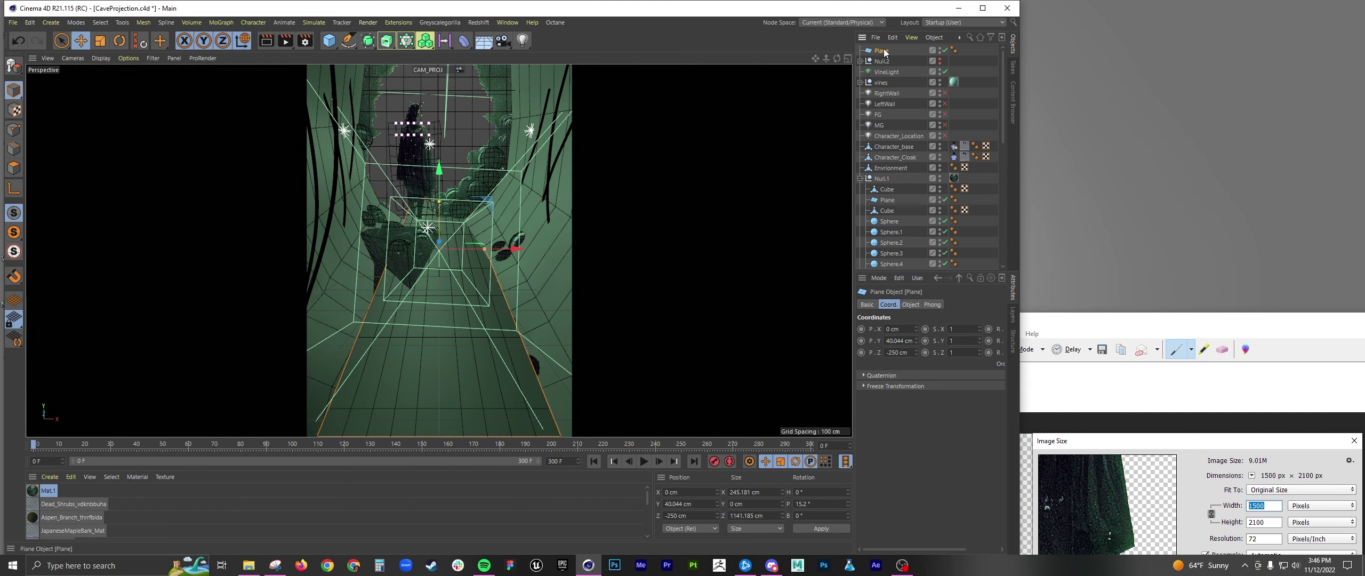
Step: Delete the floor plane and put Environment back inside Null.1
key(Delete)
click(890, 157)
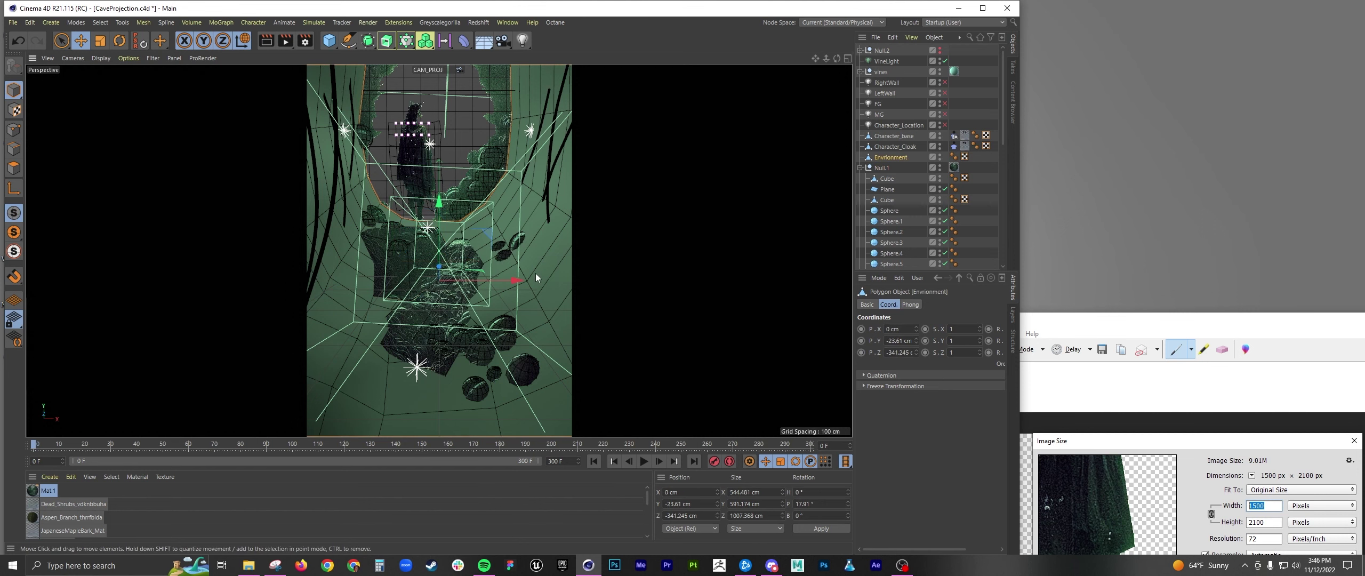
key(ctrl+z)
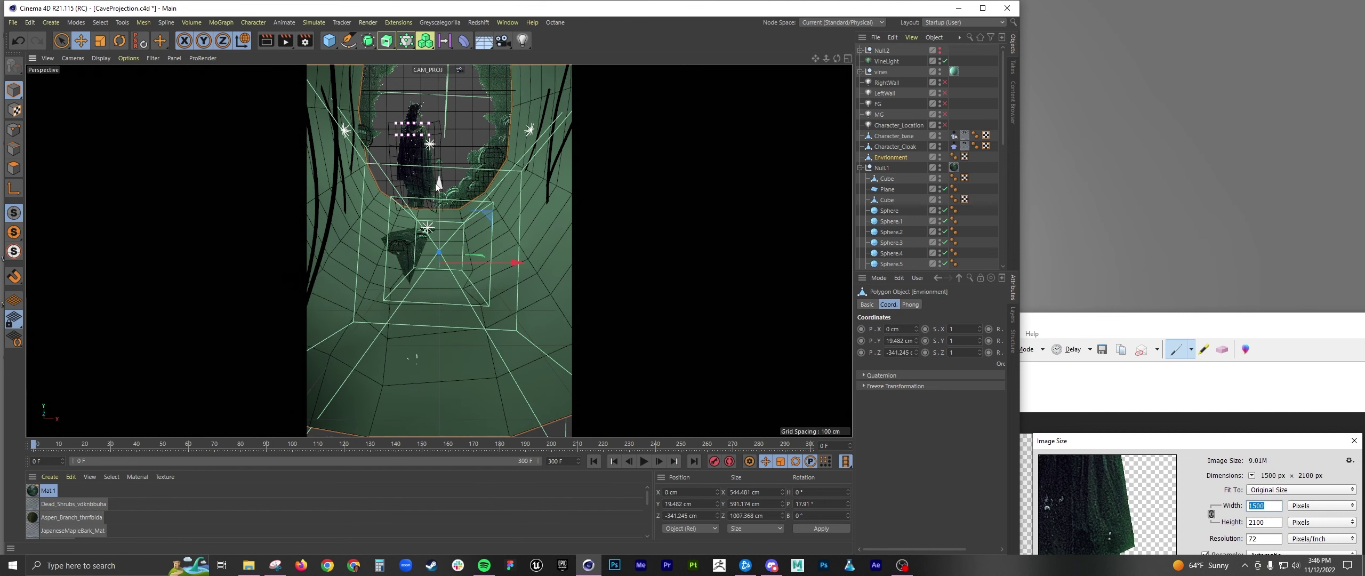
key(ctrl+z)
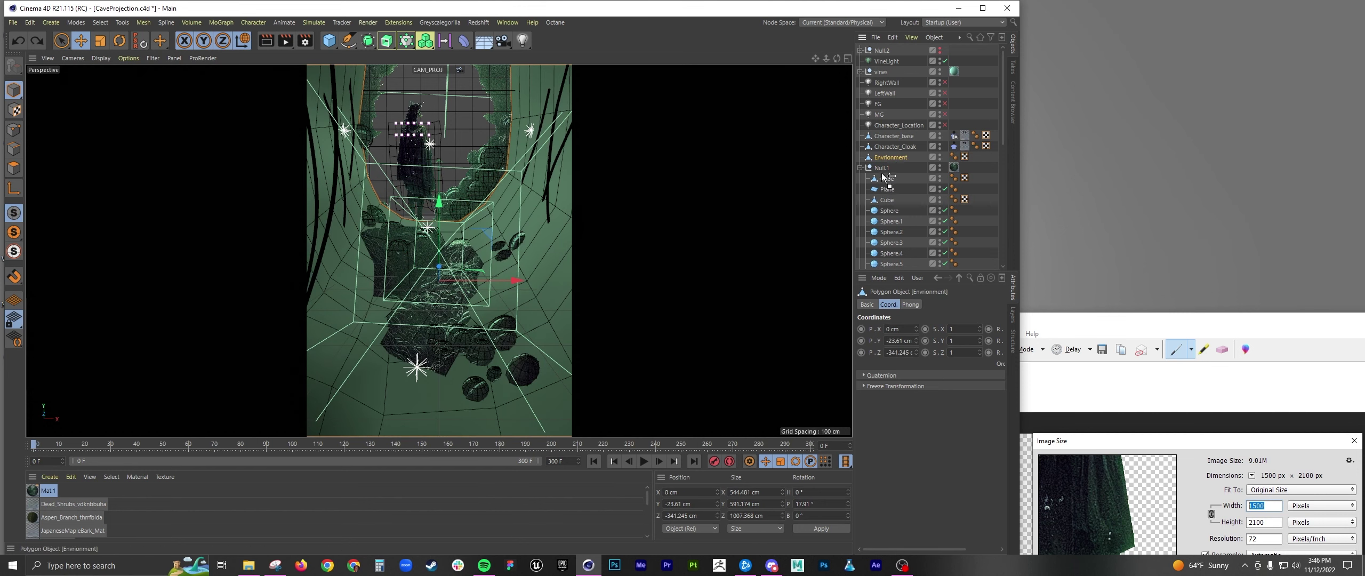
drag(882, 175, 883, 176)
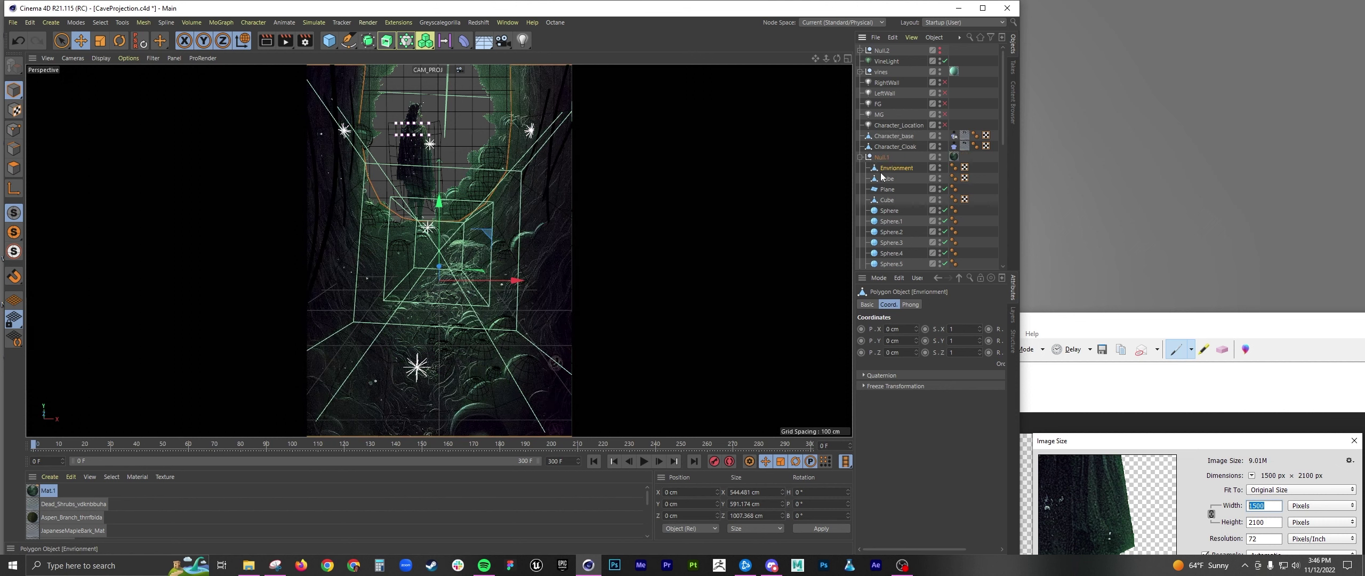
click(954, 157)
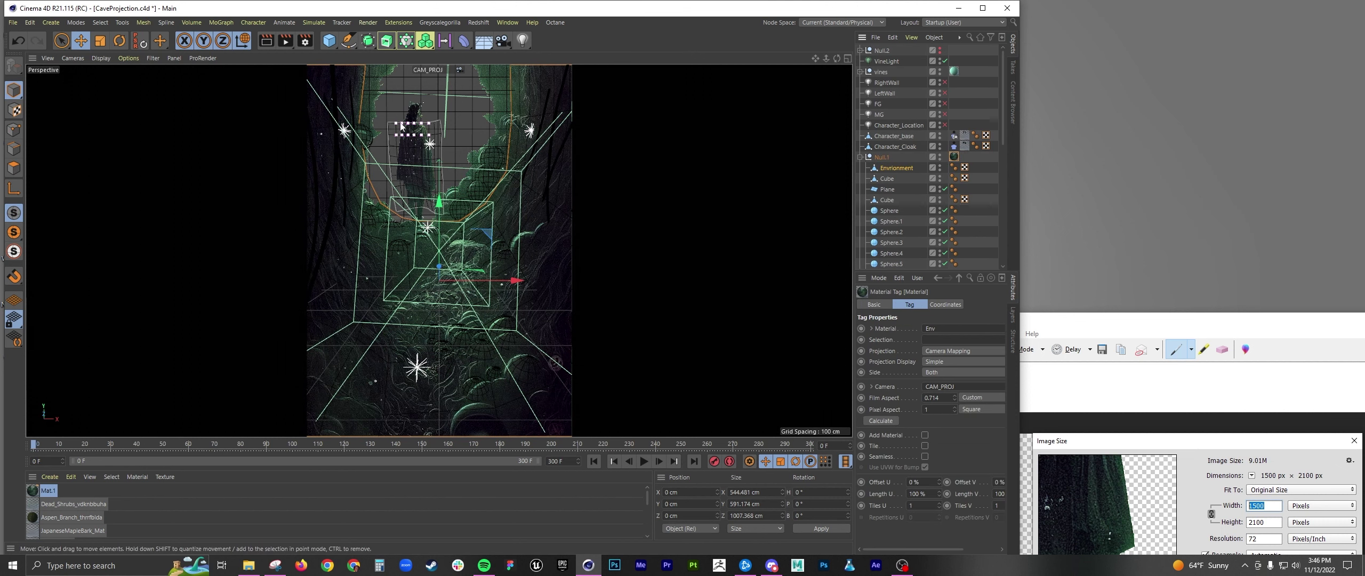
Step: Add a 200 cm cube under Null.1, placed at X -42.683, Y 141.706, Z 18.252 cm
click(328, 40)
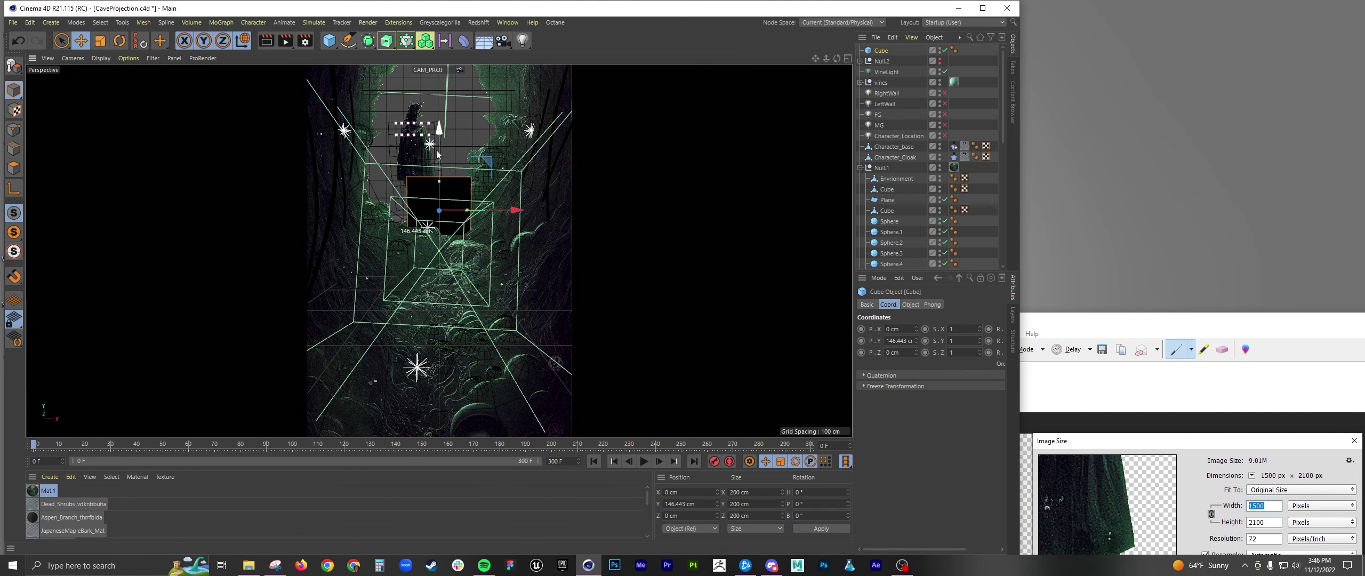
drag(446, 245, 406, 214)
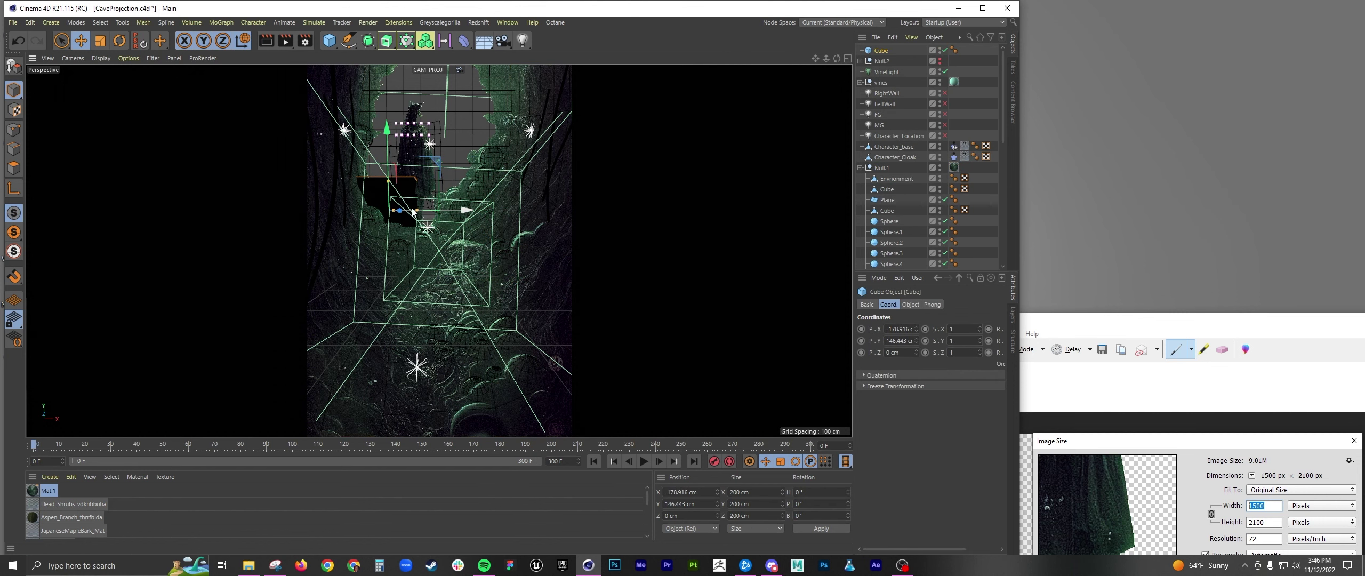
drag(388, 150, 387, 189)
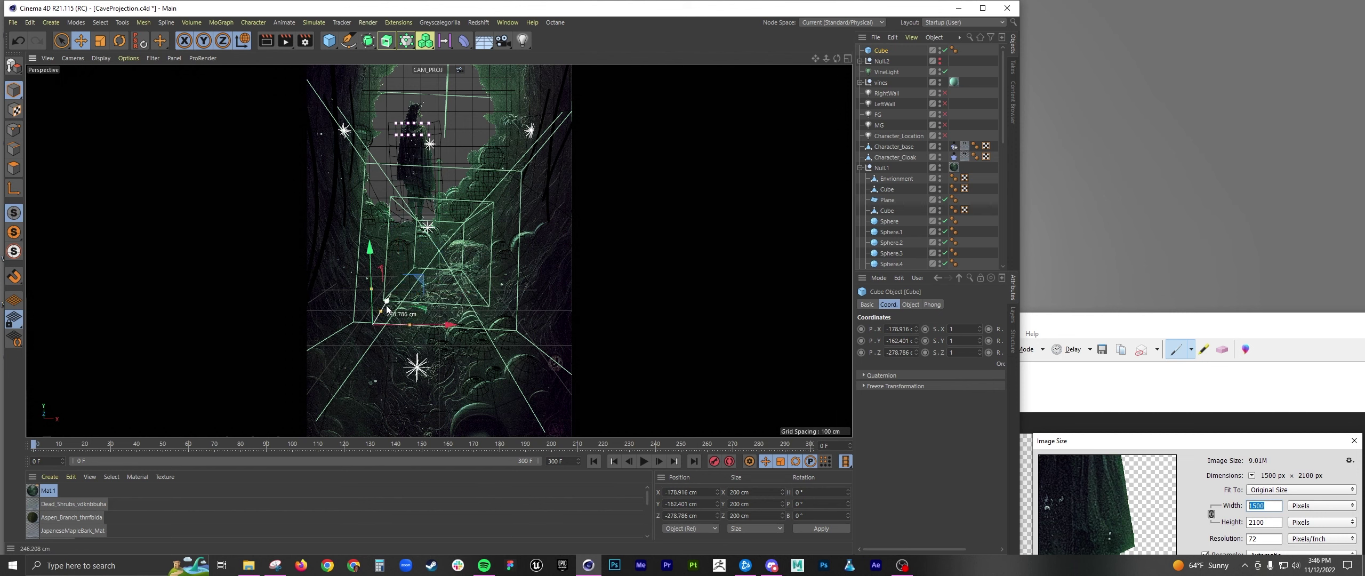
drag(386, 312, 431, 244)
drag(355, 176, 353, 158)
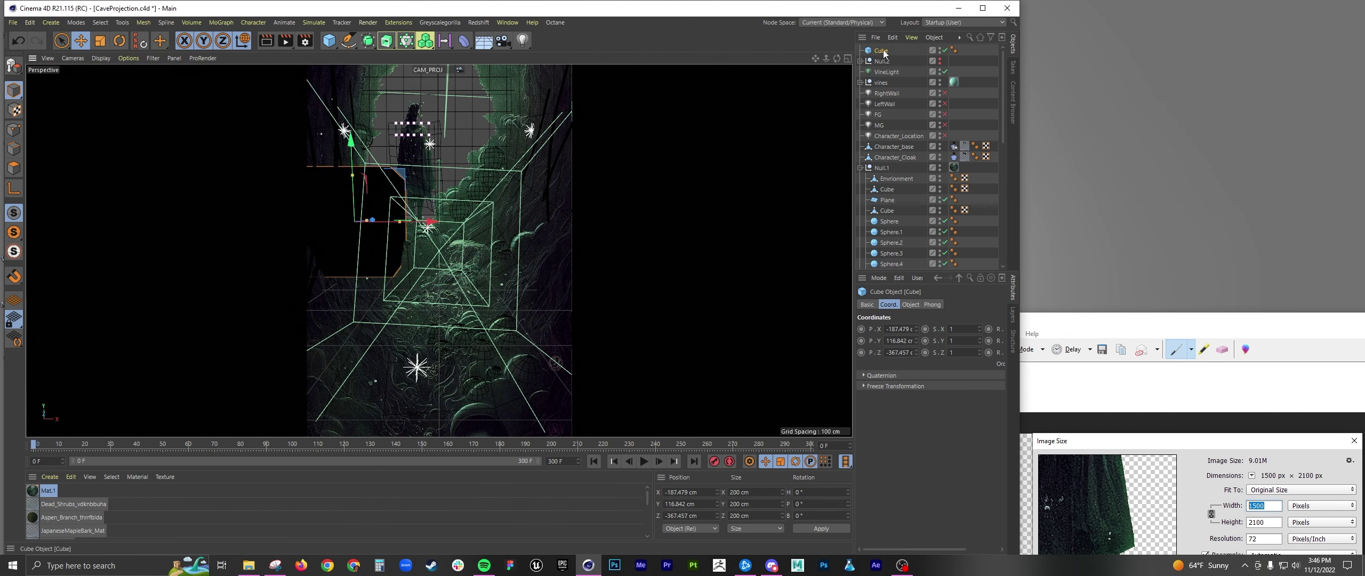
drag(883, 175, 883, 169)
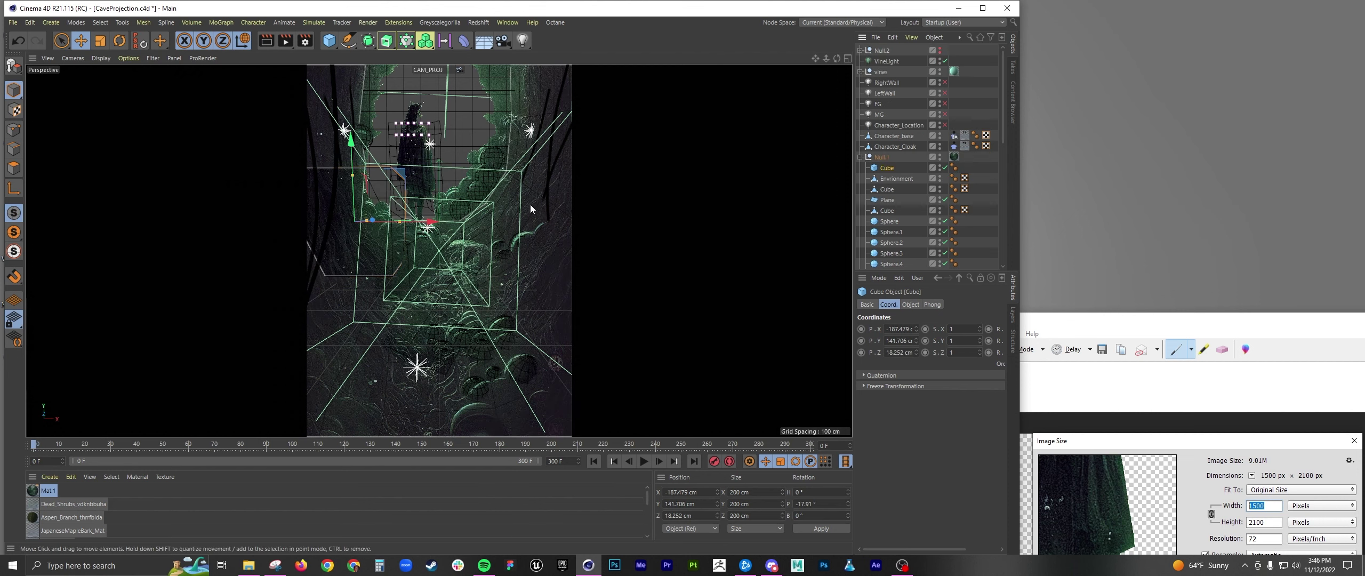
drag(430, 222, 498, 226)
Step: Leave the CAM_PROJ view and orbit the default camera to a frontal close-up of the projected cave
scroll(980, 201, down, 8)
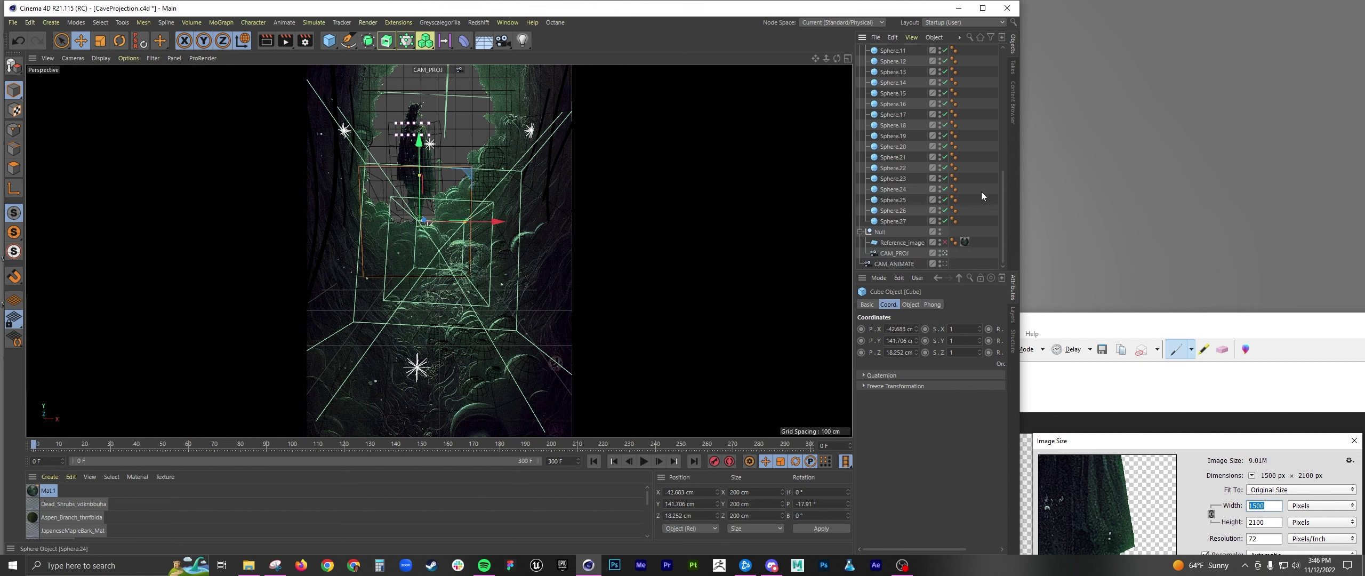
click(944, 253)
alt+drag(459, 250, 603, 181)
click(890, 254)
key(o)
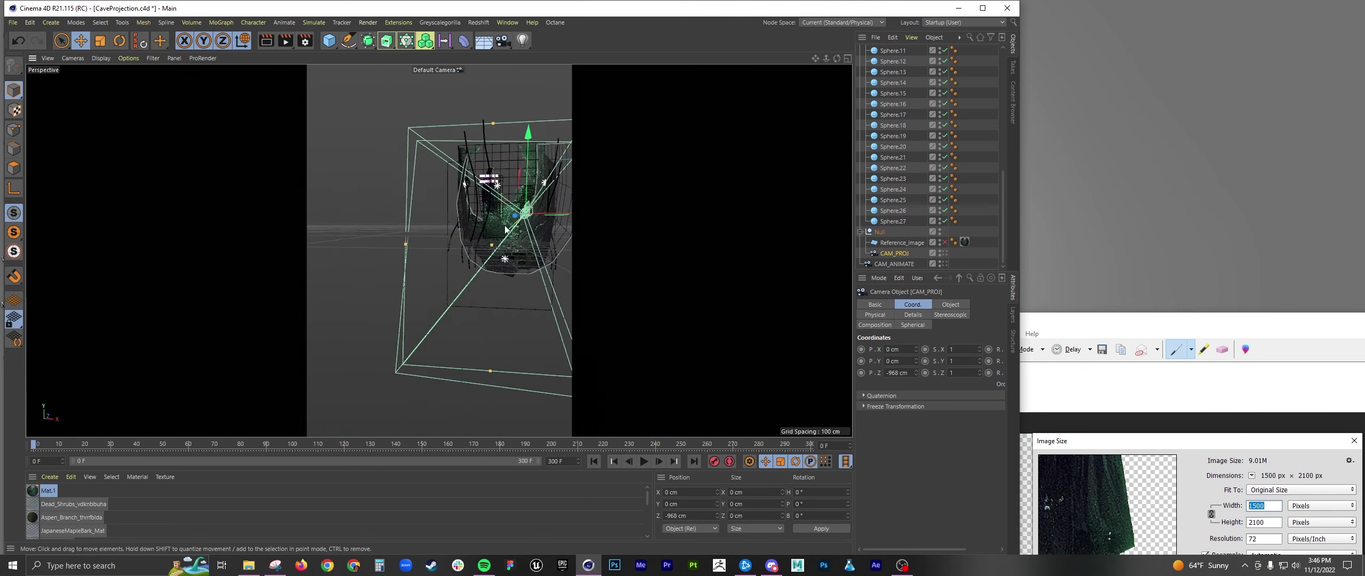
mouse_move(522, 220)
alt+mouse_down()
mouse_move(489, 226)
mouse_move(527, 216)
alt+mouse_up()
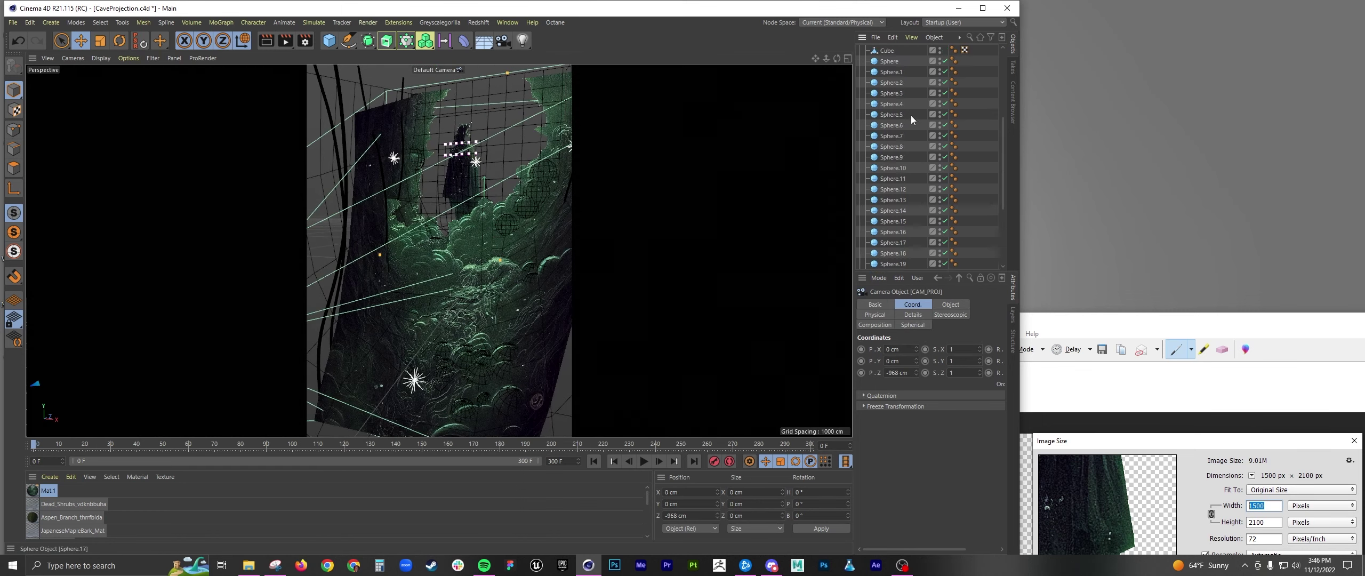
scroll(910, 115, up, 5)
key(ctrl+shift+a)
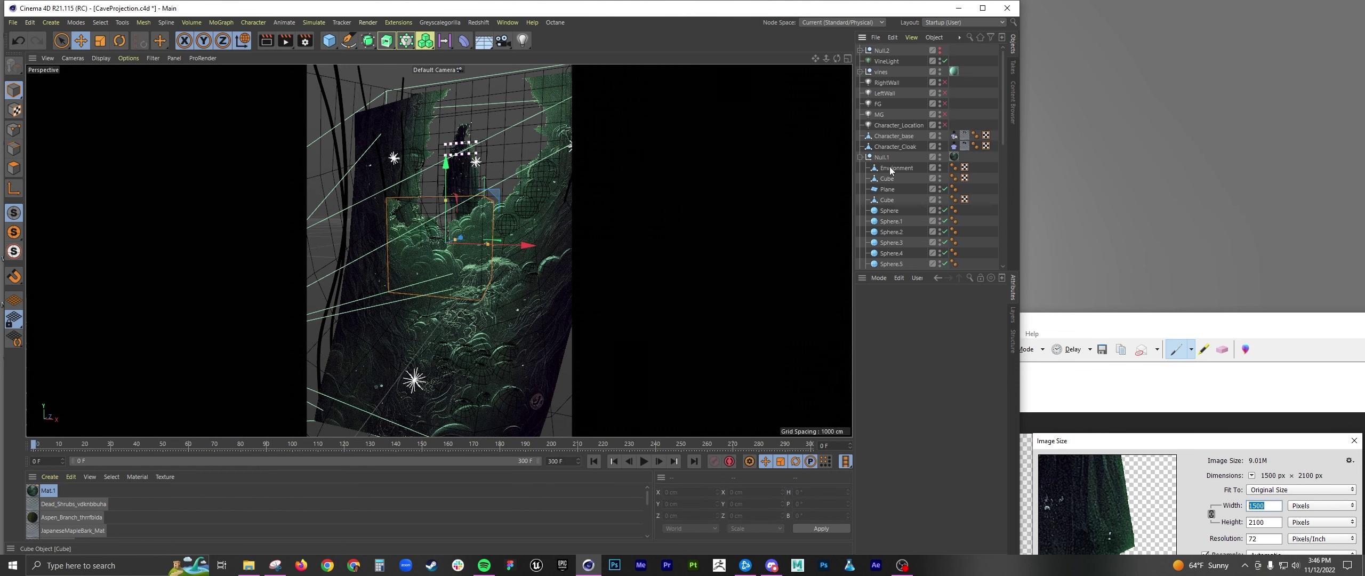
alt+drag(554, 270, 493, 254)
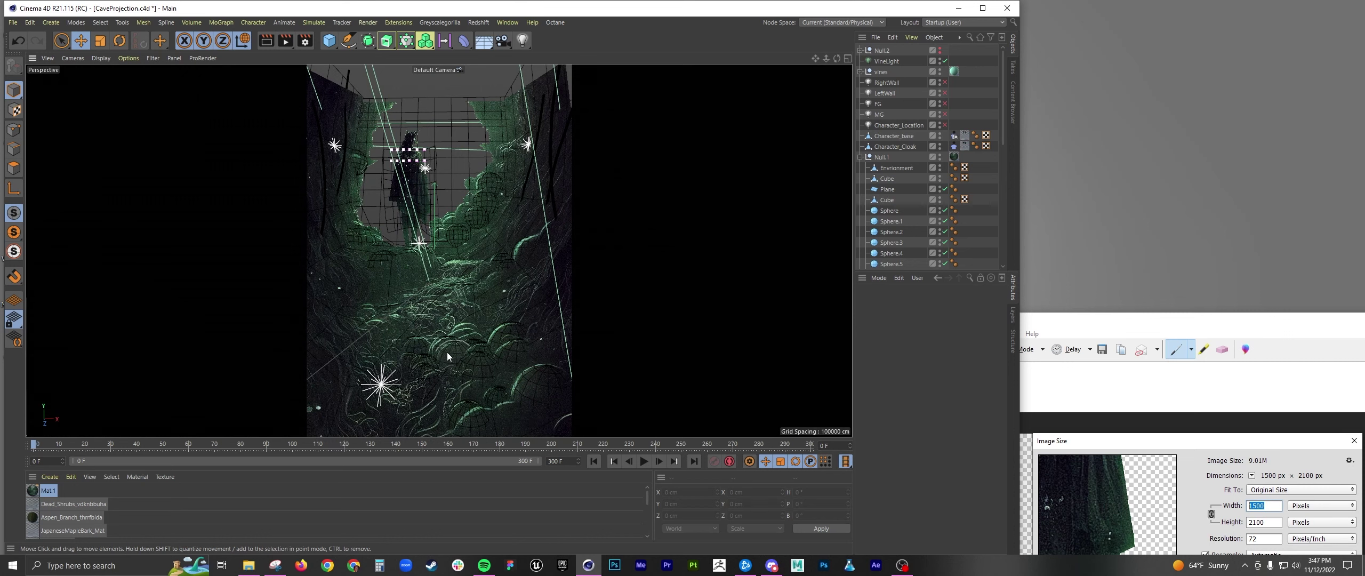
Step: Select a lower-right sphere, zoom in and nudge it slightly along X
click(536, 381)
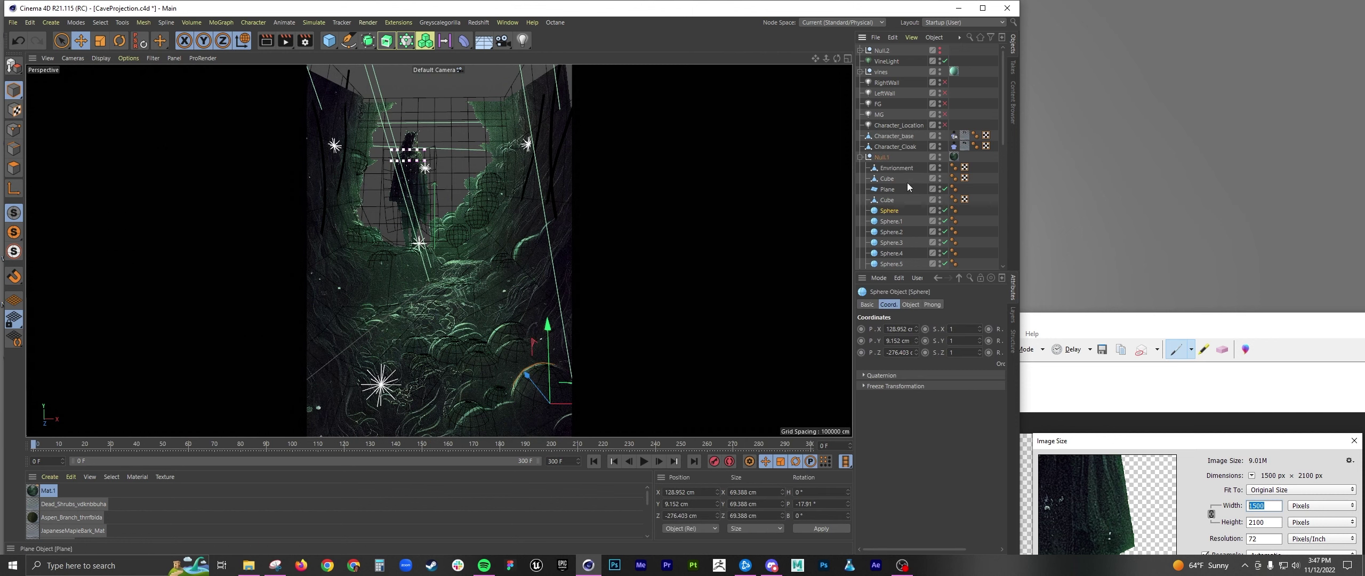
scroll(909, 187, down, 5)
alt+drag(508, 310, 396, 263)
drag(549, 335, 469, 273)
Step: Preview and play the CAM_ANIMATE flight through the cave, ending back at frame 0
alt+drag(800, 374, 663, 426)
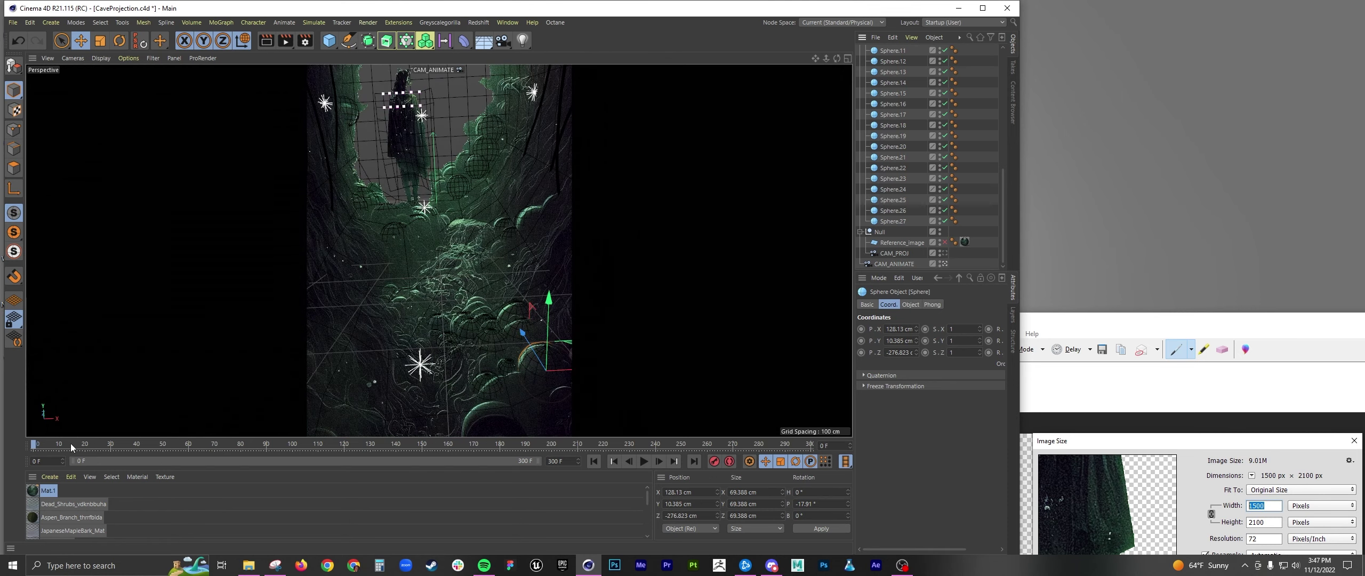
drag(105, 443, 159, 410)
key(F8)
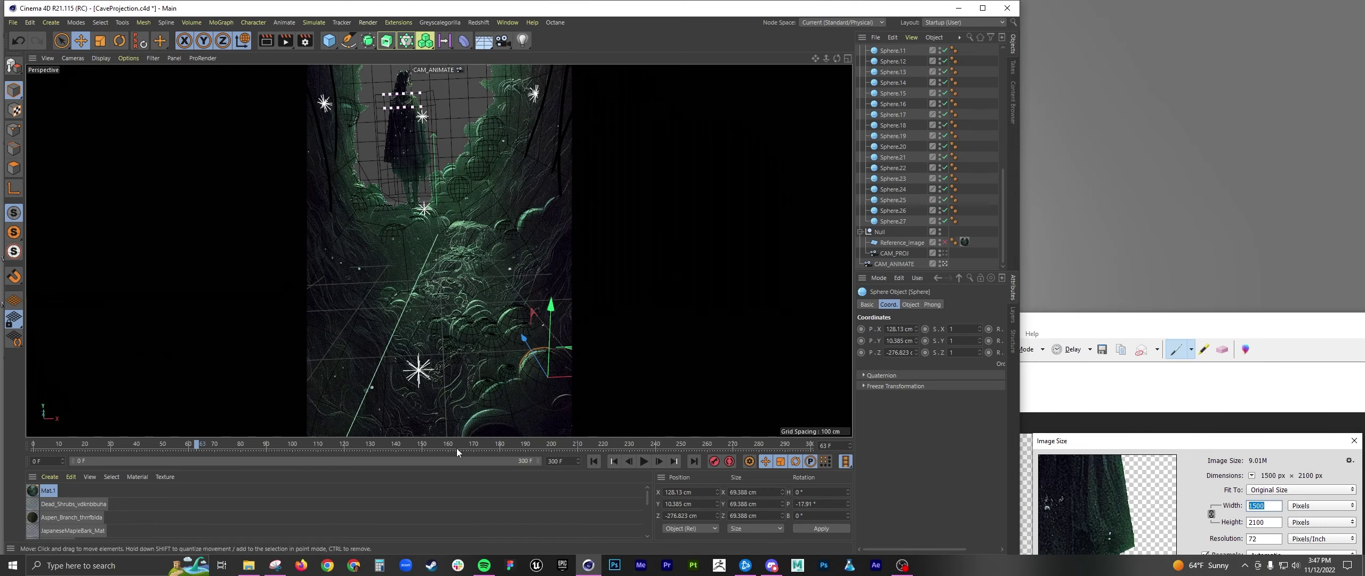
click(595, 462)
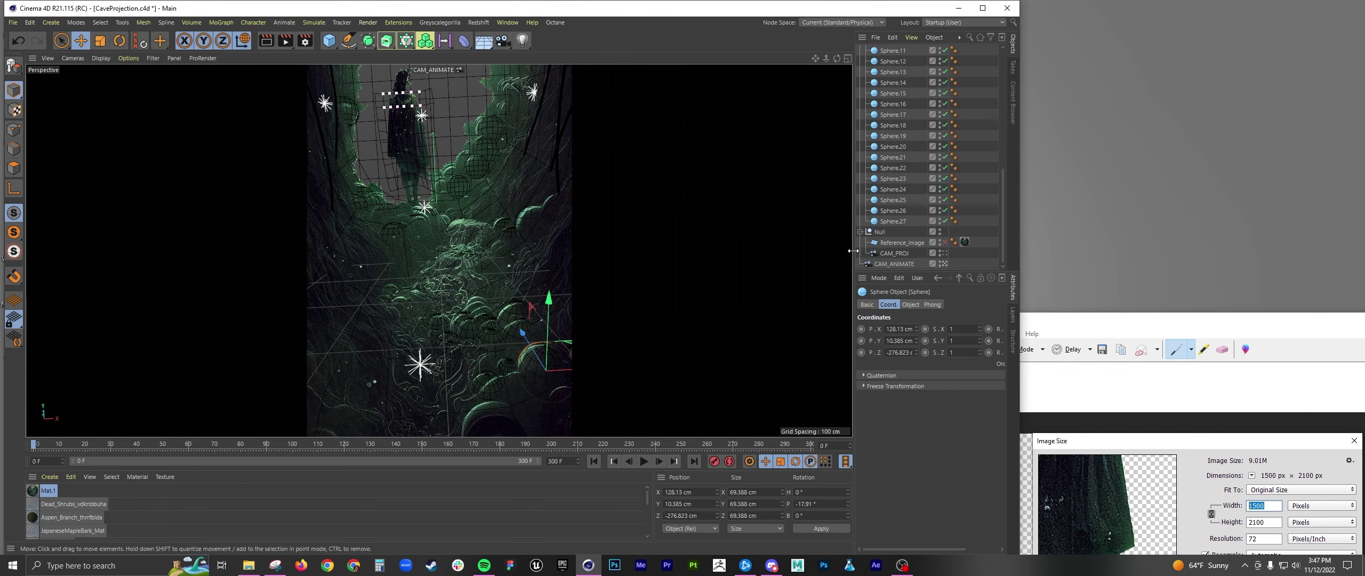
Step: Leave the CAM_ANIMATE view, orbit the cave and select the Plane object
click(944, 263)
alt+drag(511, 310, 421, 244)
click(459, 254)
click(406, 264)
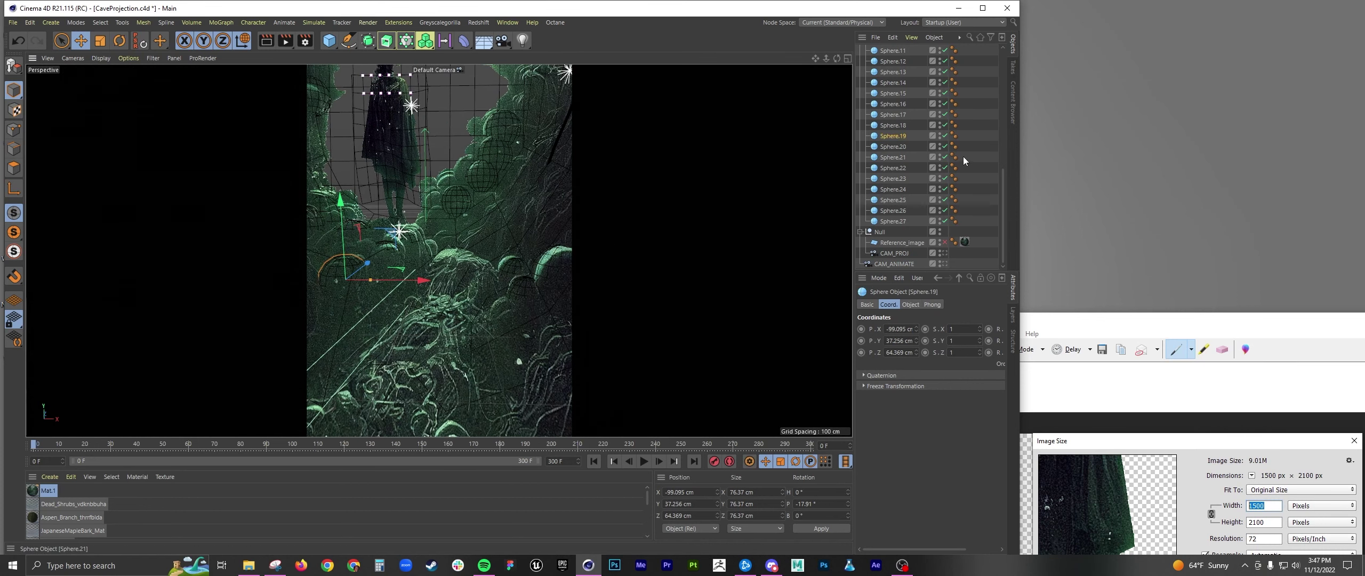
scroll(599, 211, down, 5)
alt+drag(469, 192, 503, 157)
click(462, 149)
alt+drag(326, 243, 372, 283)
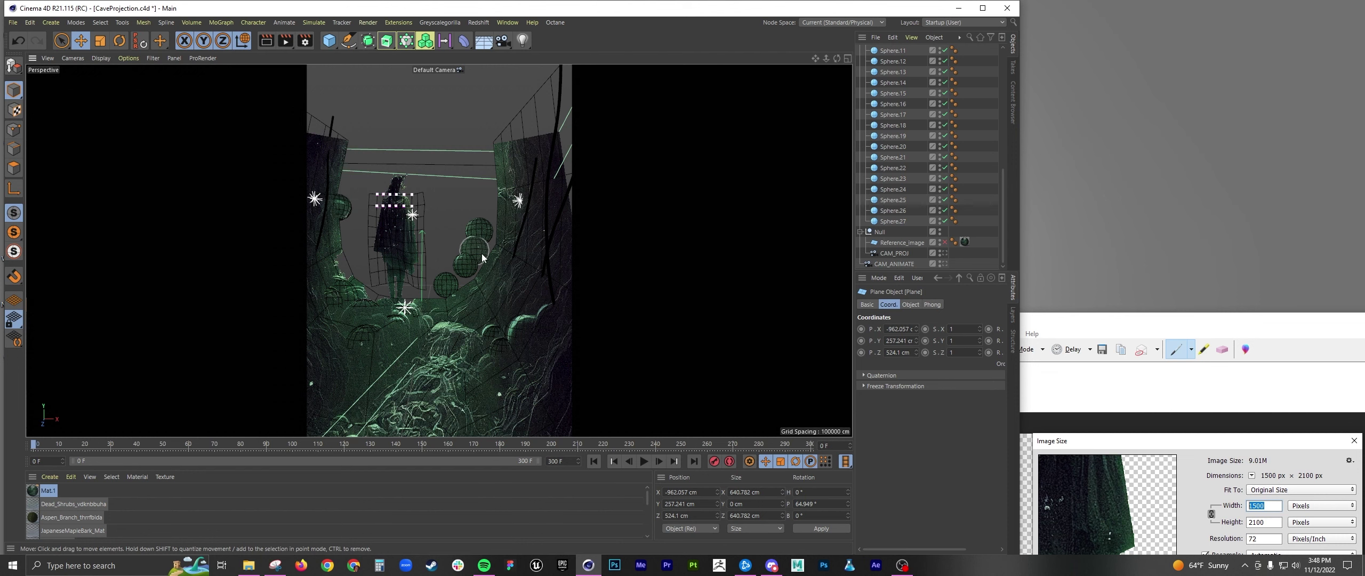
alt+drag(459, 220, 479, 250)
Step: Through CAM_ANIMATE, shift the plane along X to about -227.95 cm, undoing the rightward overshoot
key(ctrl+z)
drag(478, 250, 501, 232)
key(ctrl+z)
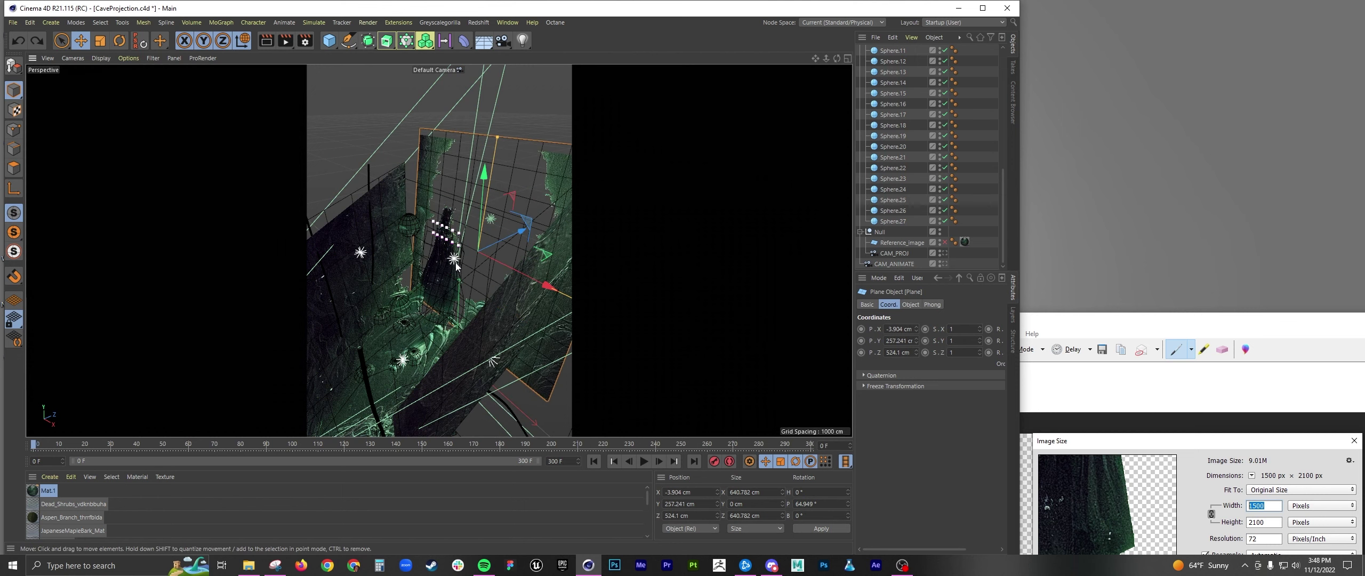
click(944, 263)
drag(500, 119, 457, 115)
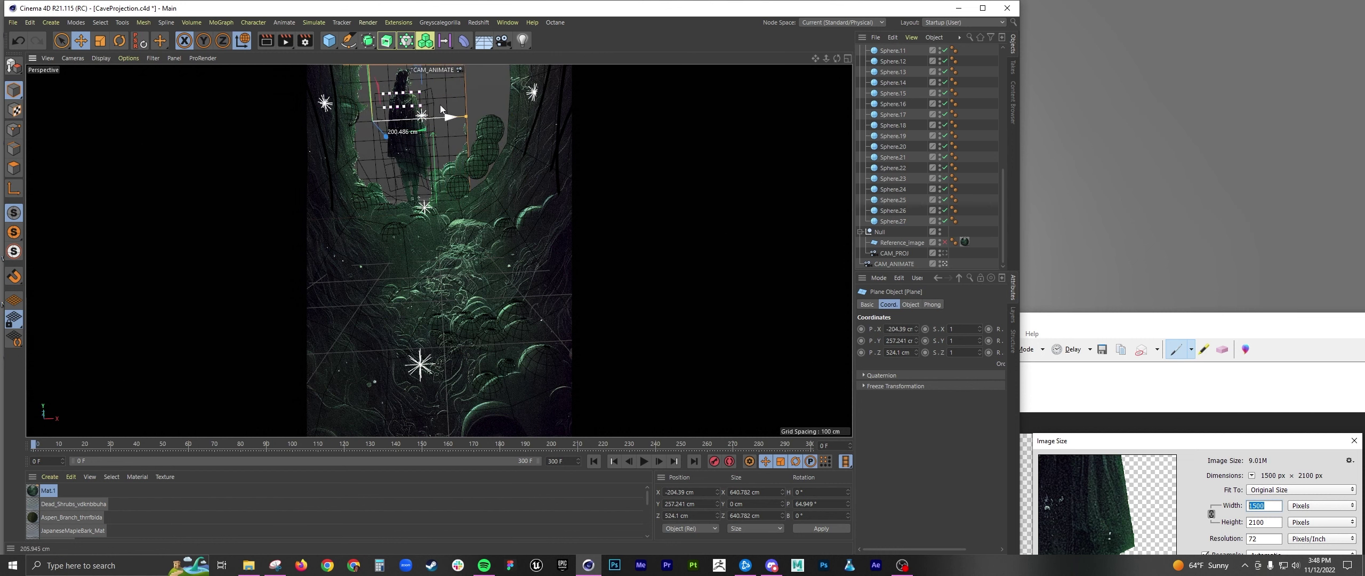
drag(440, 109, 442, 124)
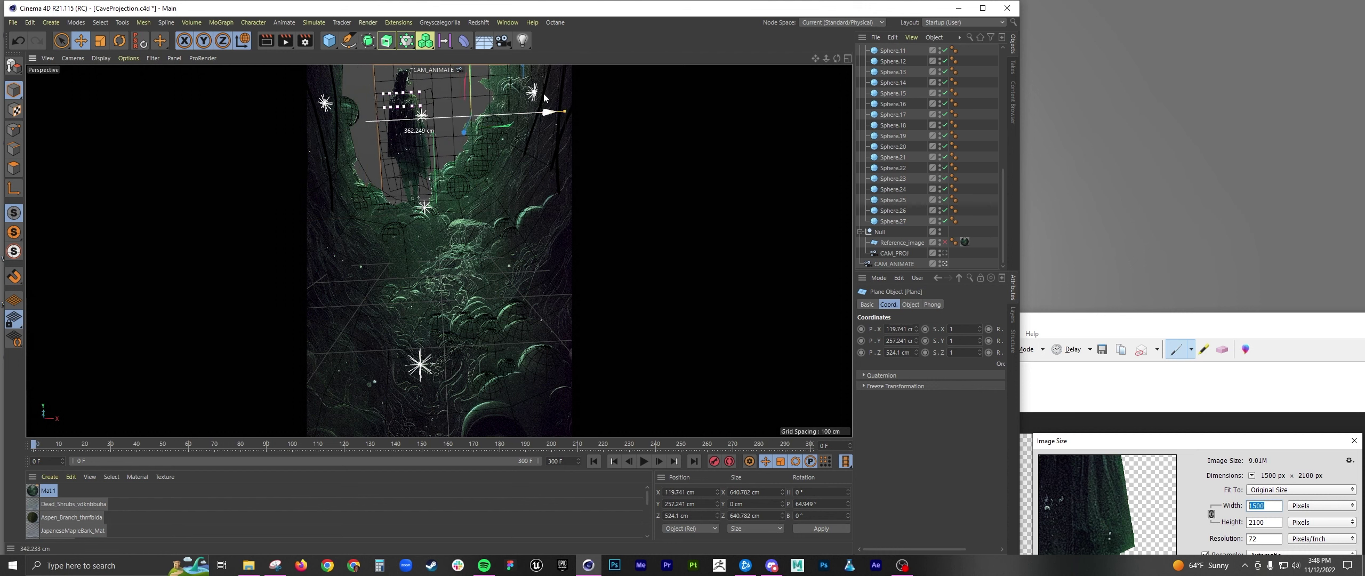
drag(575, 97, 596, 98)
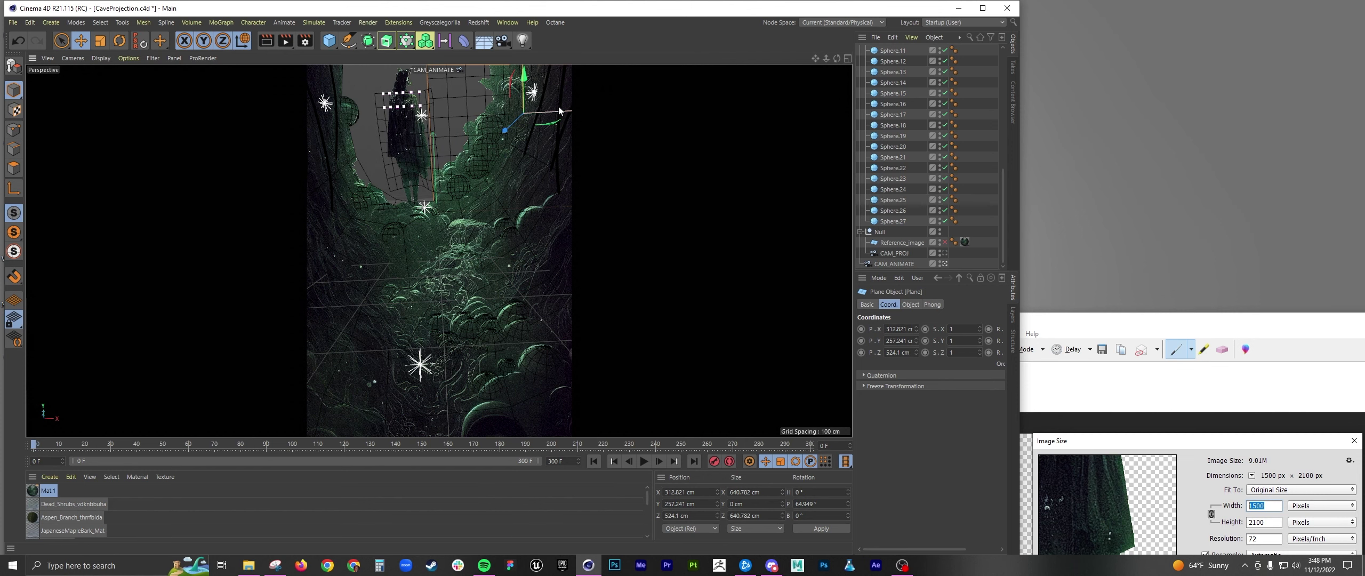
key(ctrl+z)
key(ctrl+z)
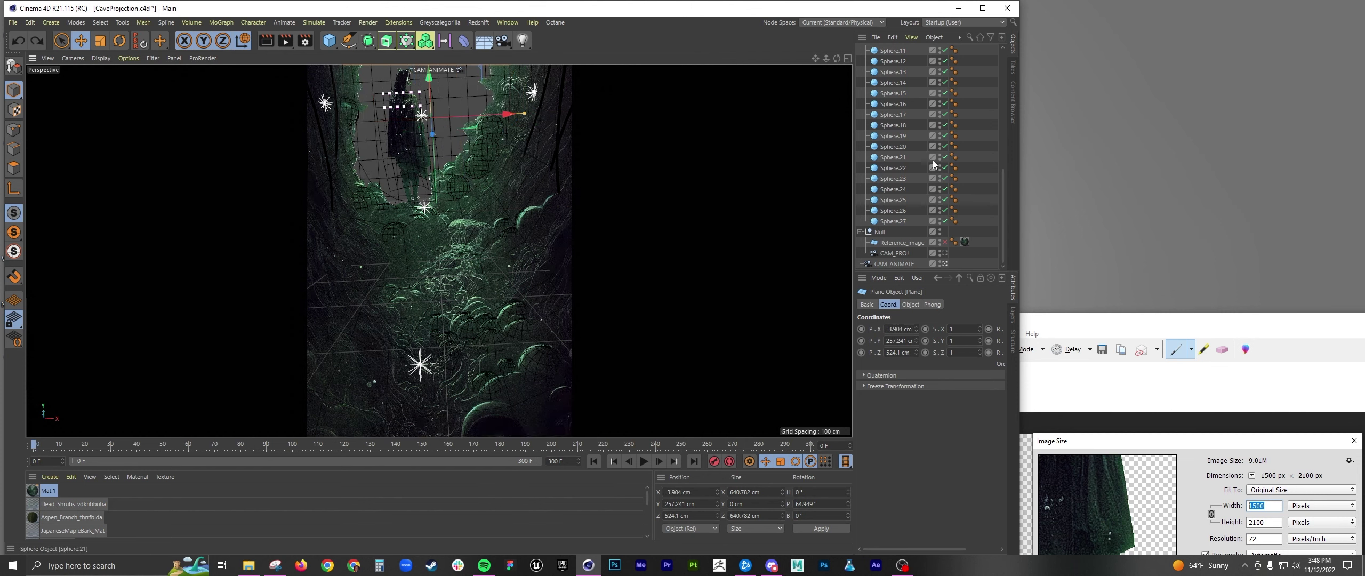
click(980, 149)
Step: Switch the viewport to Gouraud shading
scroll(981, 149, up, 6)
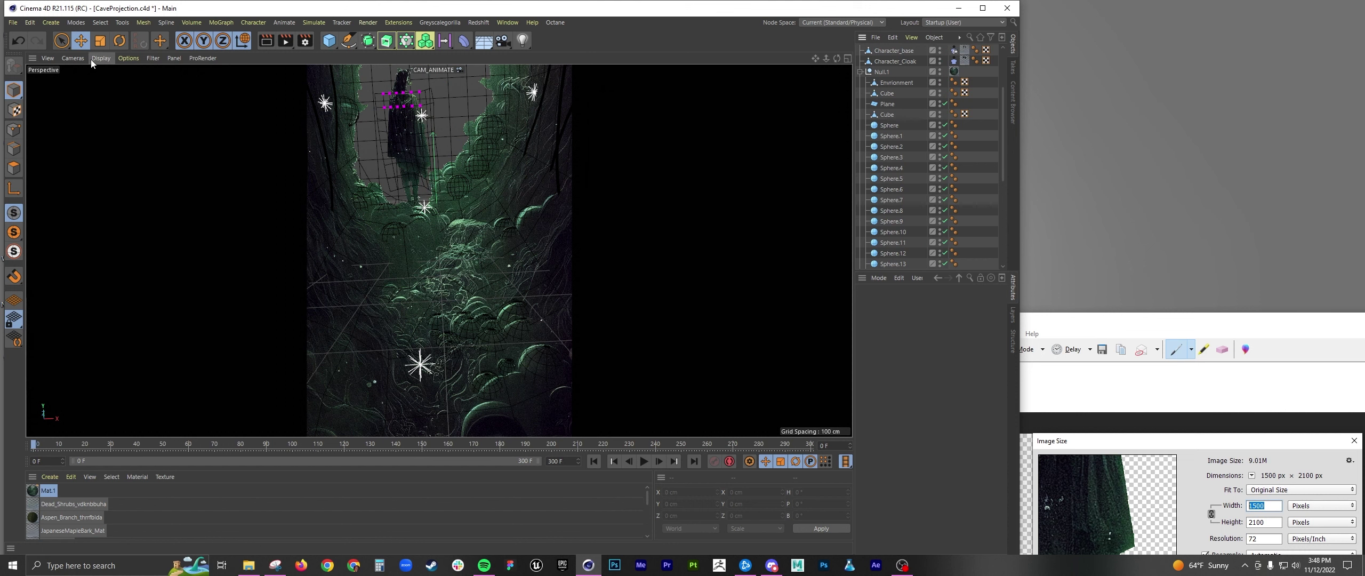
click(94, 59)
click(122, 99)
click(100, 58)
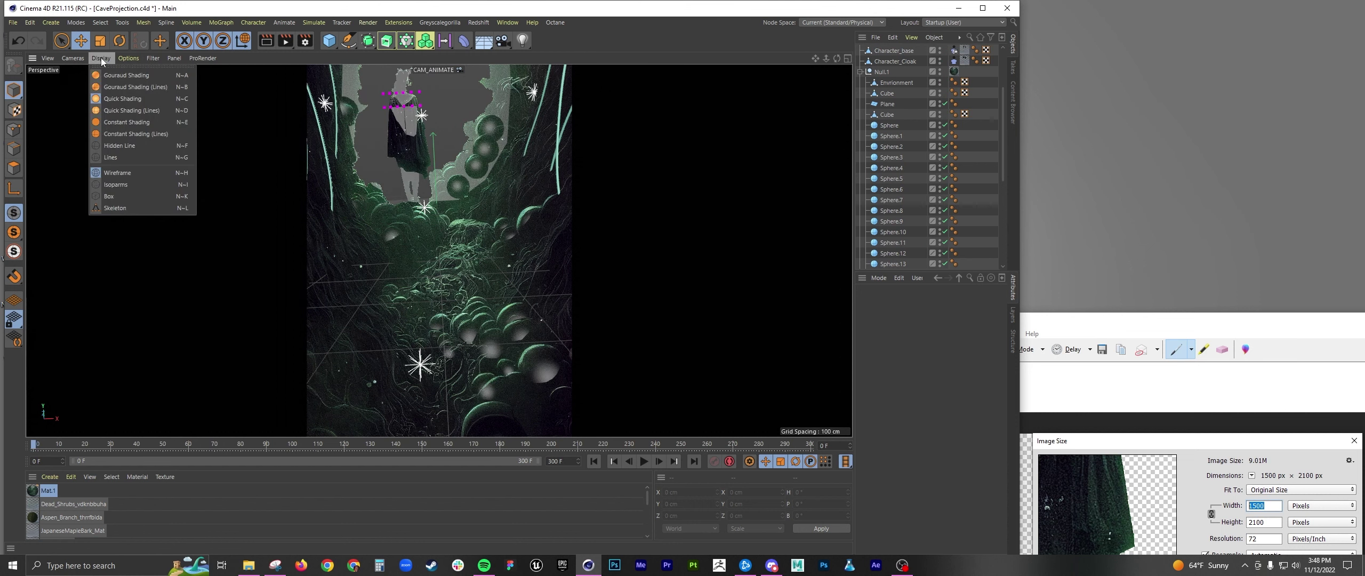
click(115, 76)
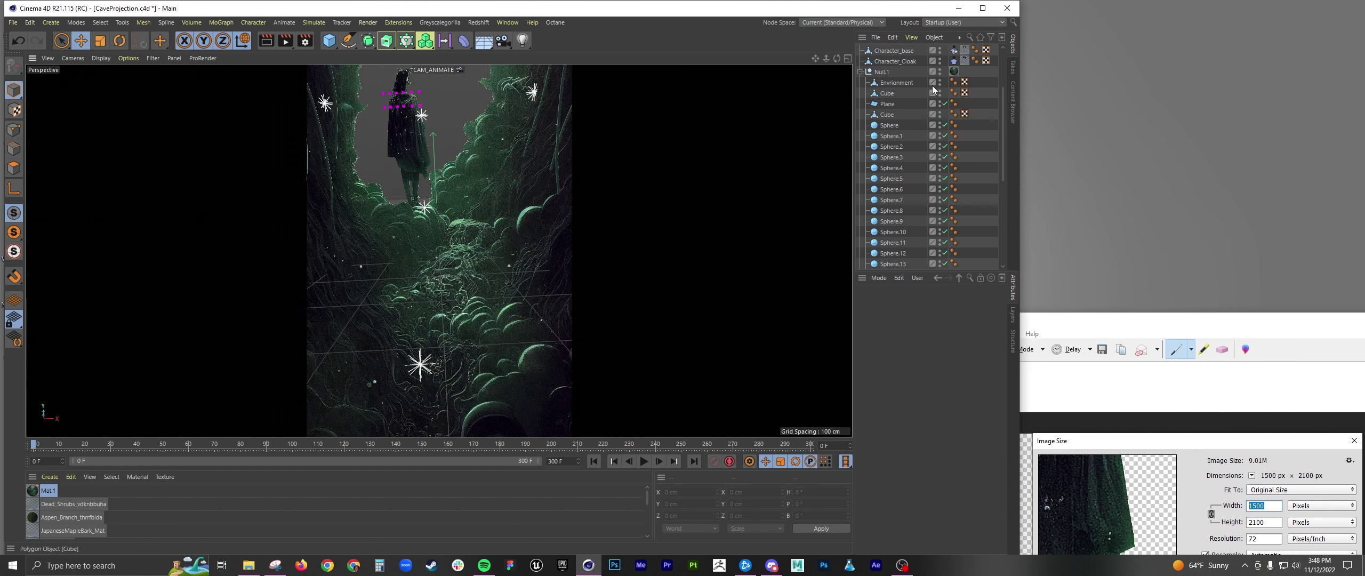
Step: Collapse Null.1 and orbit the Default Camera around the whole cave set from outside
click(881, 72)
click(860, 71)
click(904, 214)
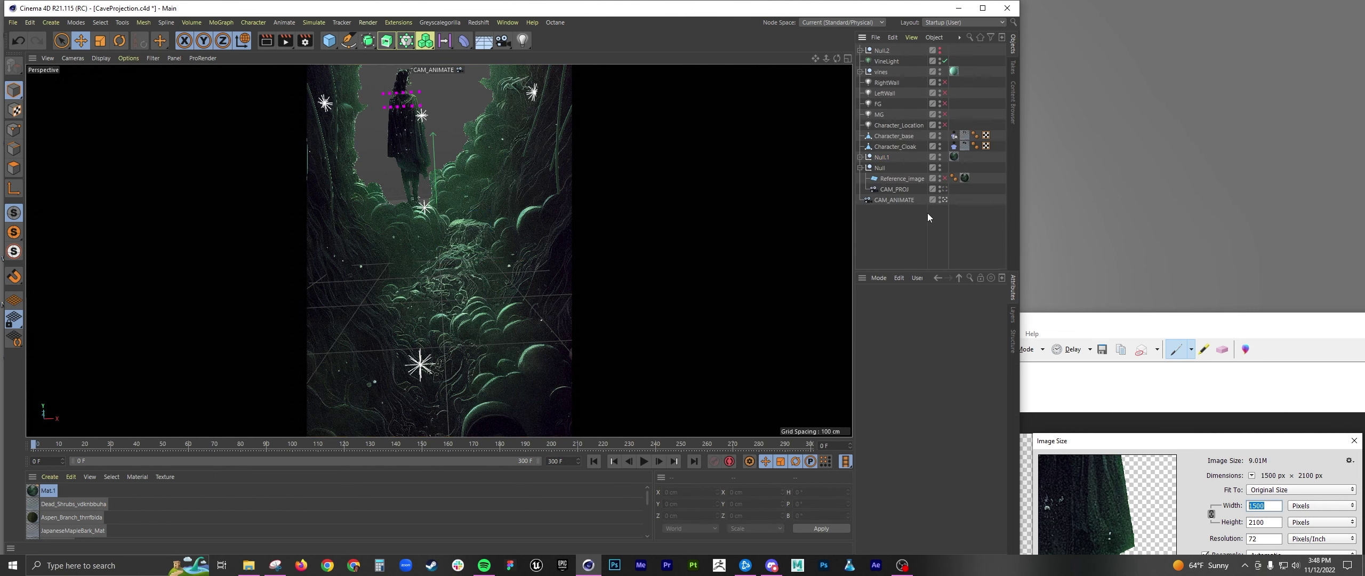
click(943, 200)
alt+drag(640, 243, 474, 254)
click(897, 84)
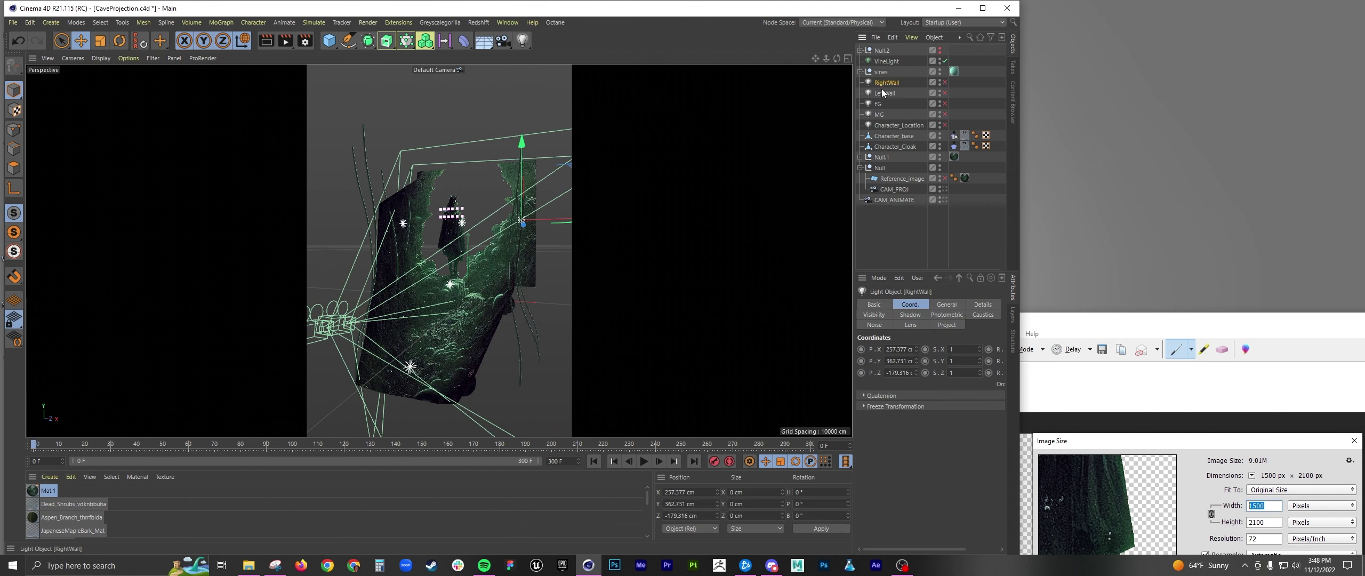
alt+drag(568, 235, 522, 234)
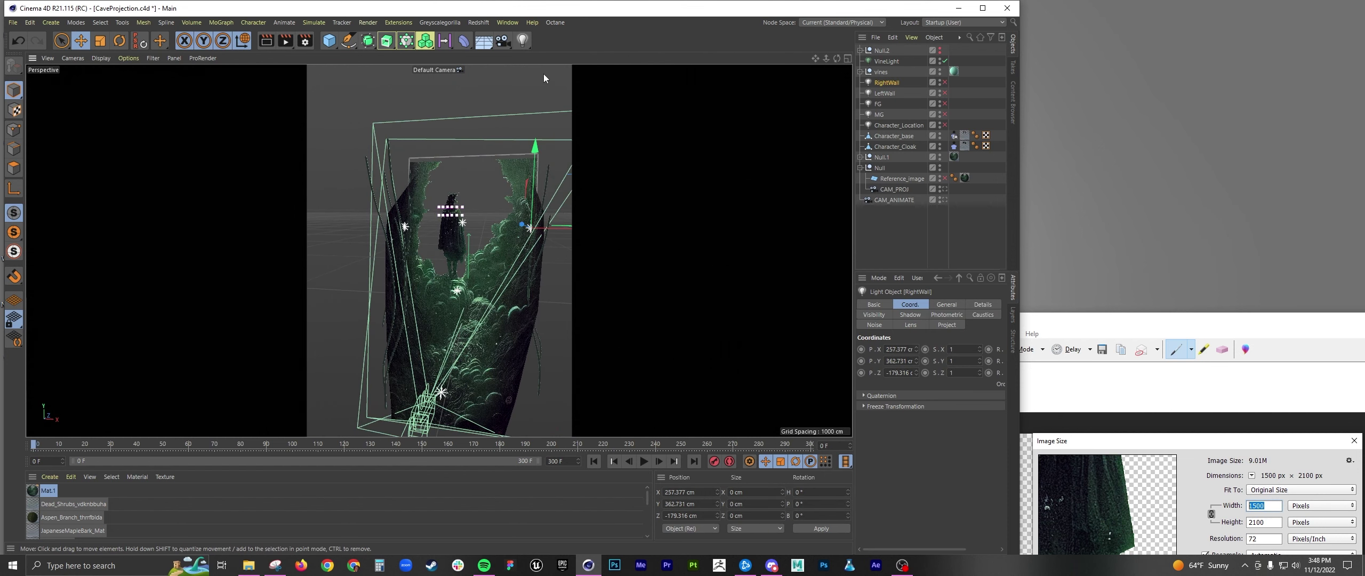
Step: Add a test light, disable and move it along X, then delete it
click(523, 42)
click(566, 57)
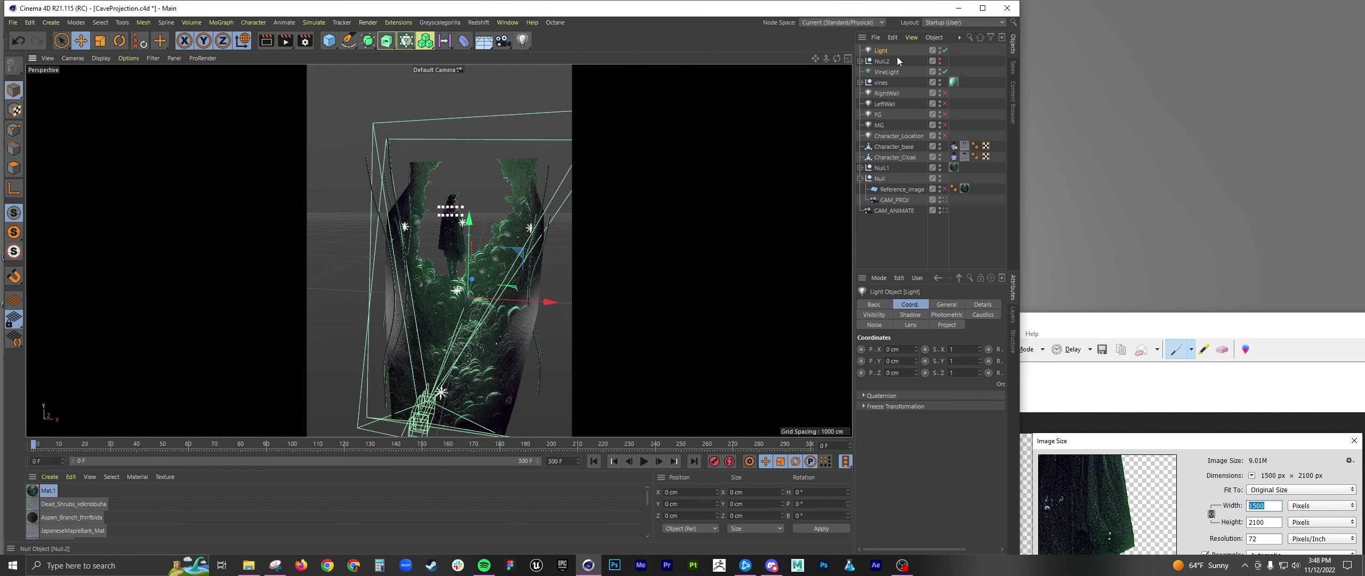
click(944, 51)
scroll(535, 302, up, 3)
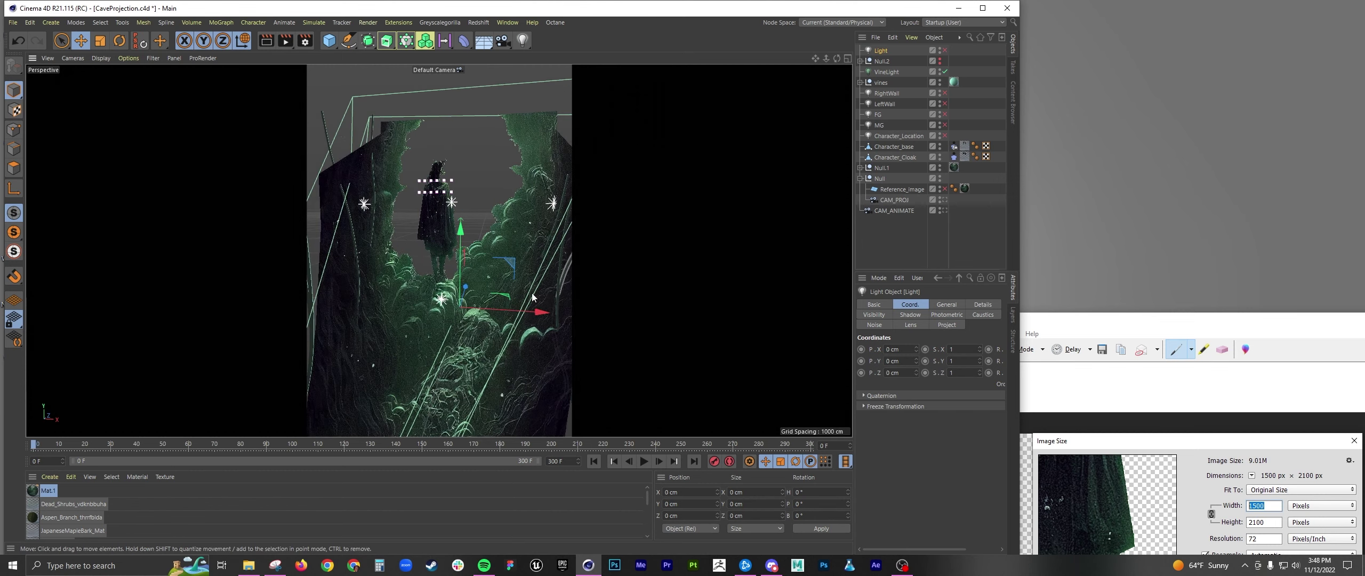
drag(535, 303, 592, 316)
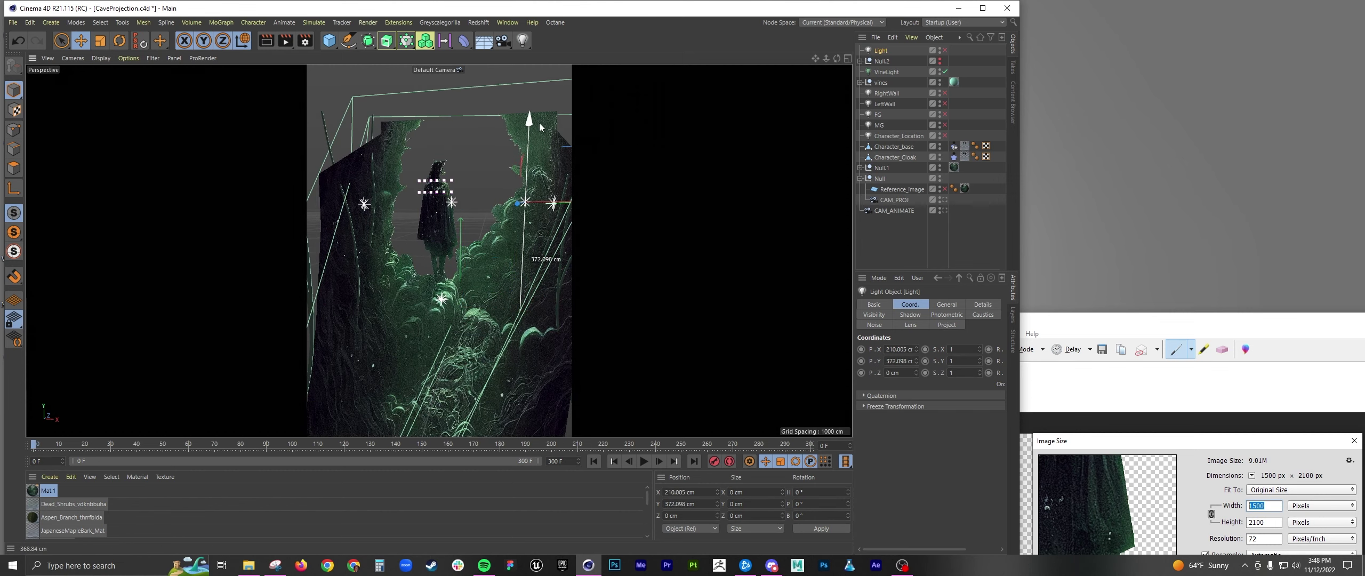
alt+drag(540, 127, 344, 177)
alt+drag(482, 181, 516, 159)
key(Delete)
alt+drag(385, 166, 440, 215)
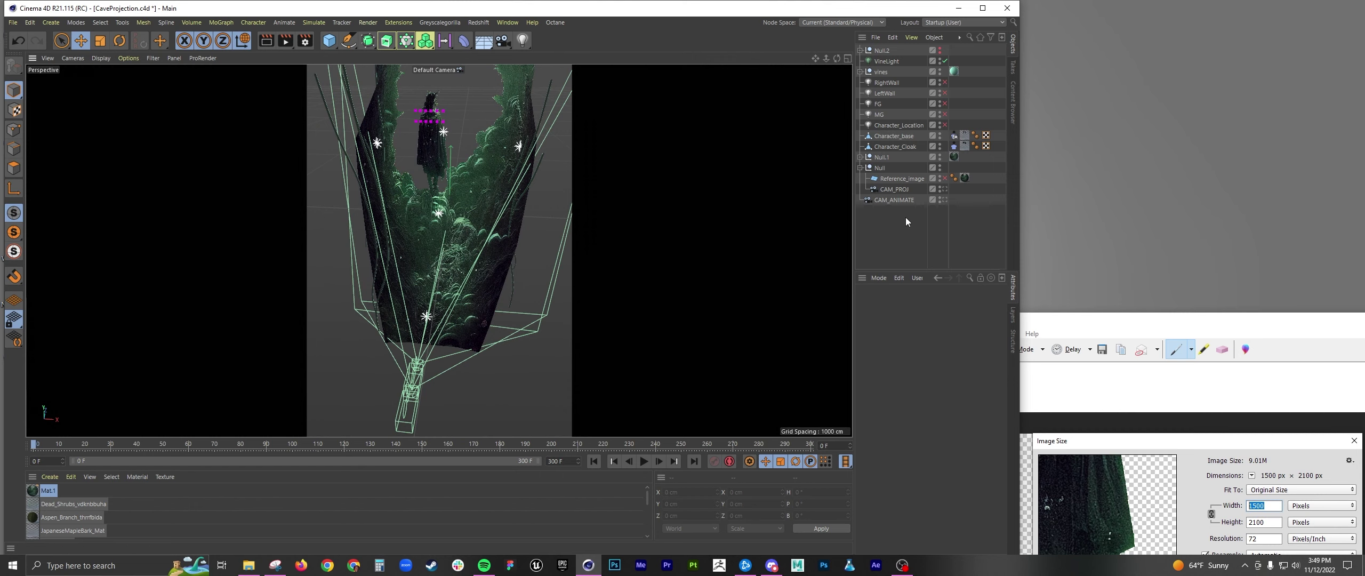
Step: Inspect the RightWall and FG lights, CAM_ANIMATE, Character_Location, Character_Cloak and its cloth tag
click(889, 83)
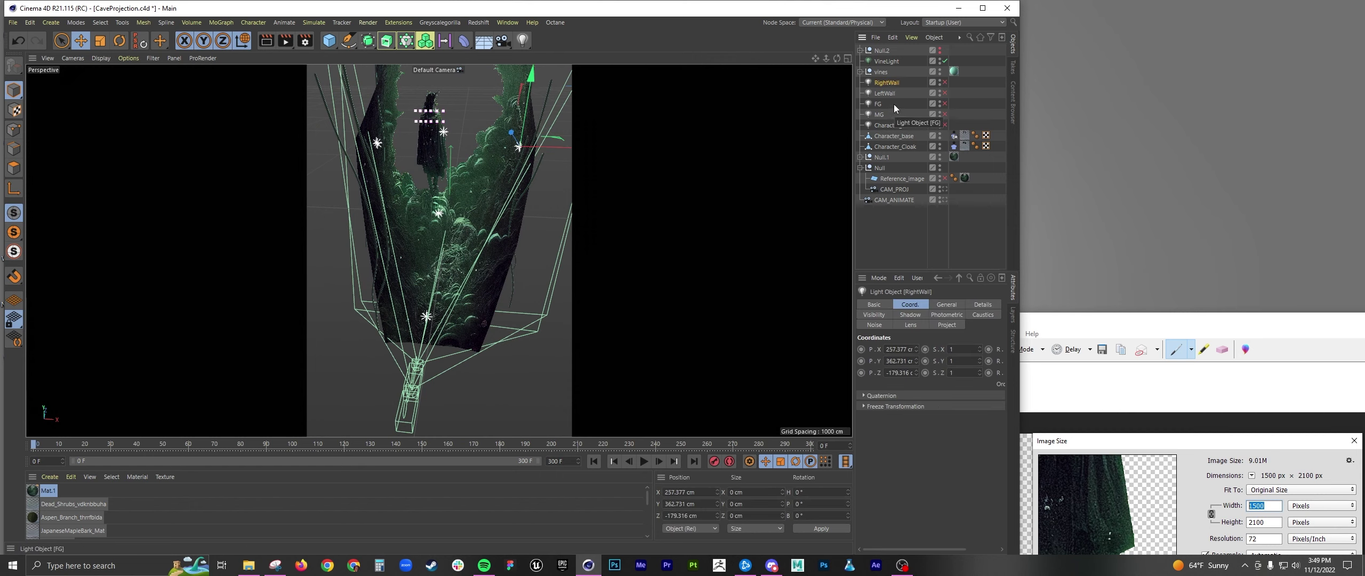
click(896, 200)
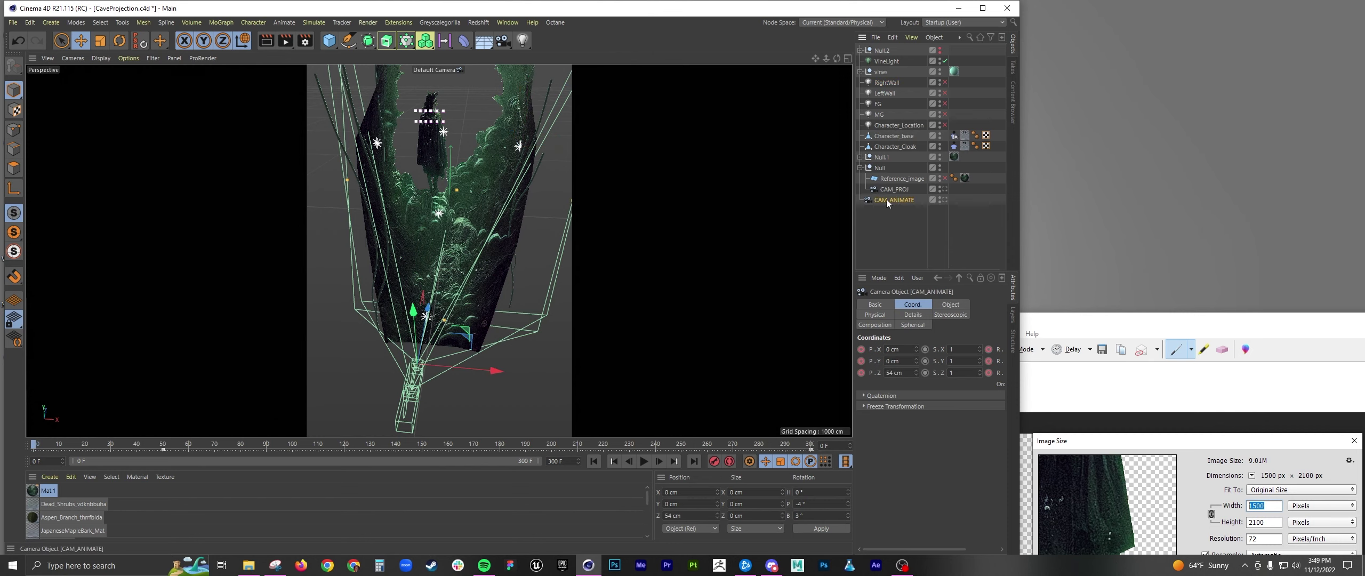
click(878, 104)
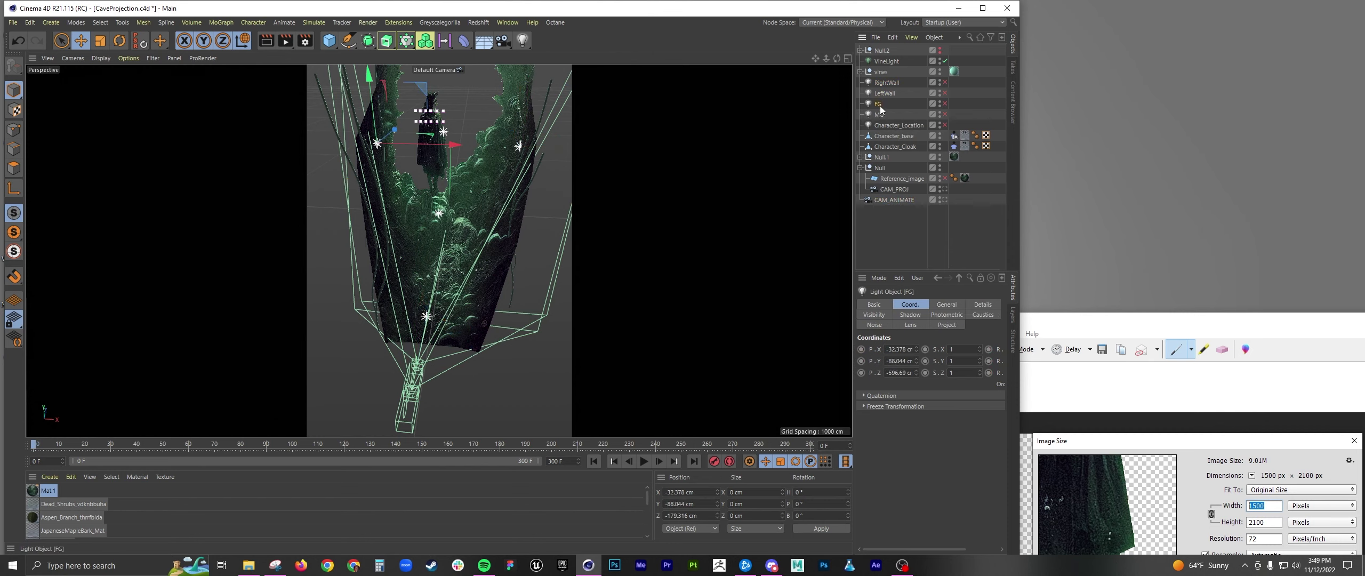
key(Down)
key(Down)
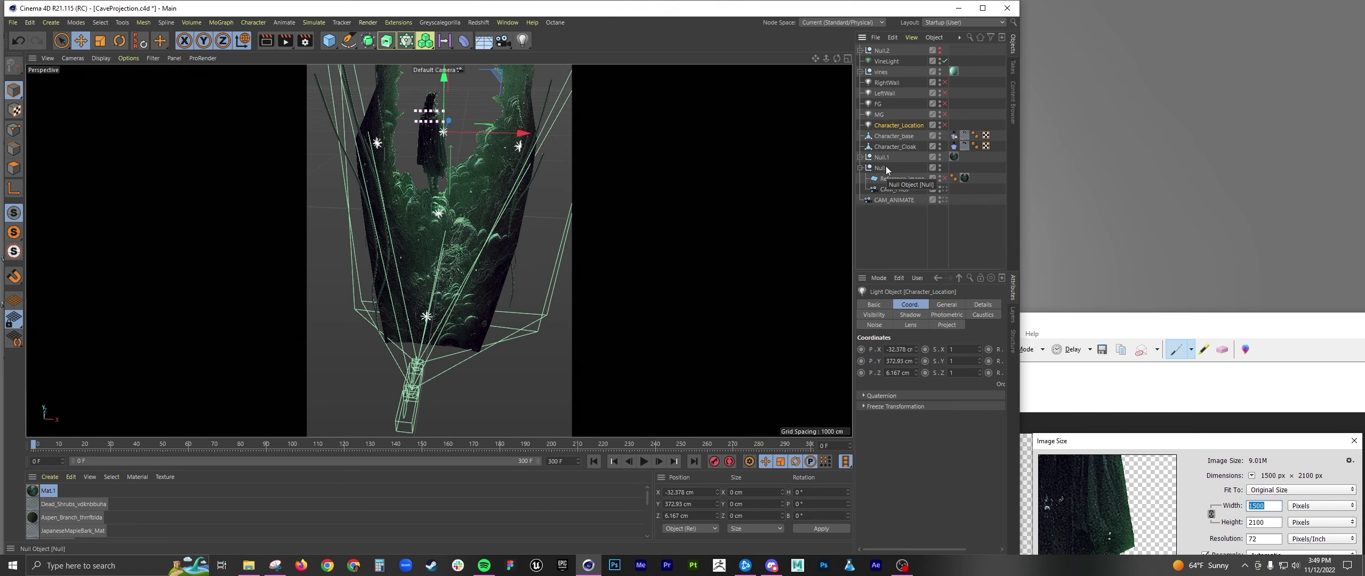
click(904, 219)
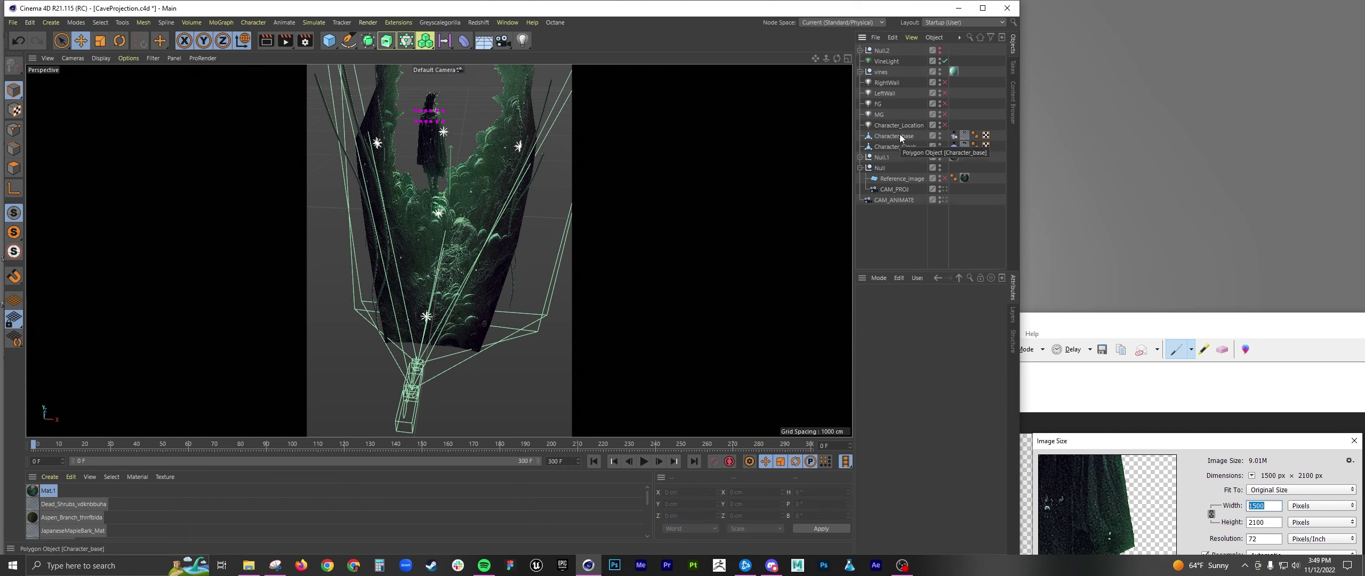
click(435, 152)
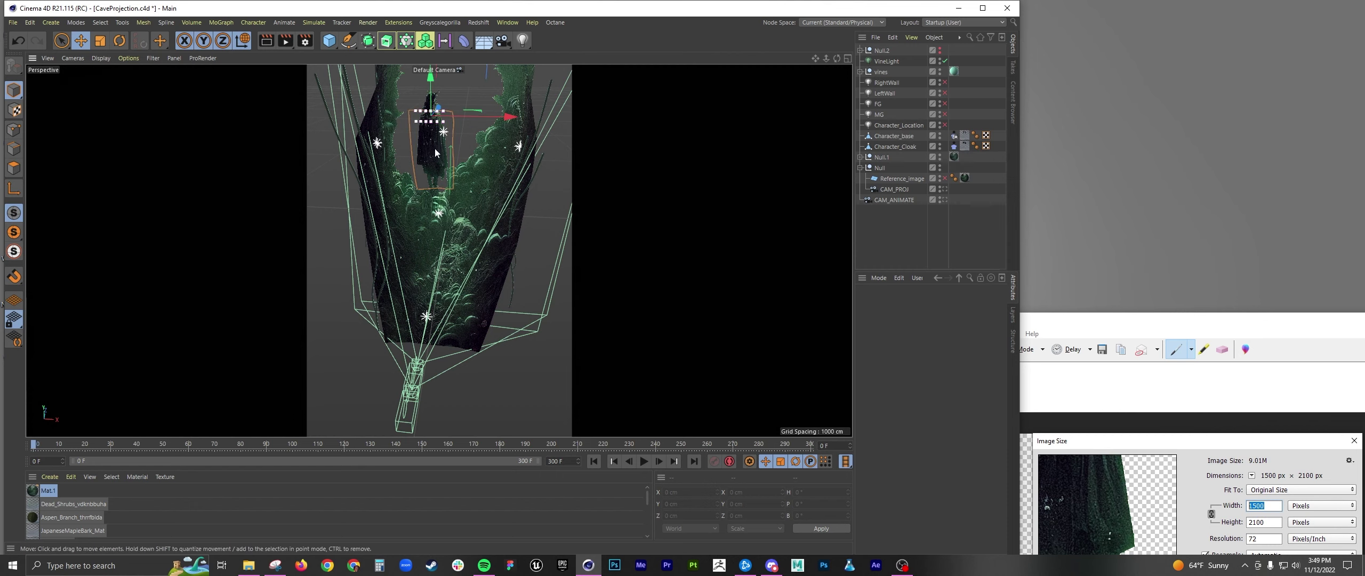
click(877, 221)
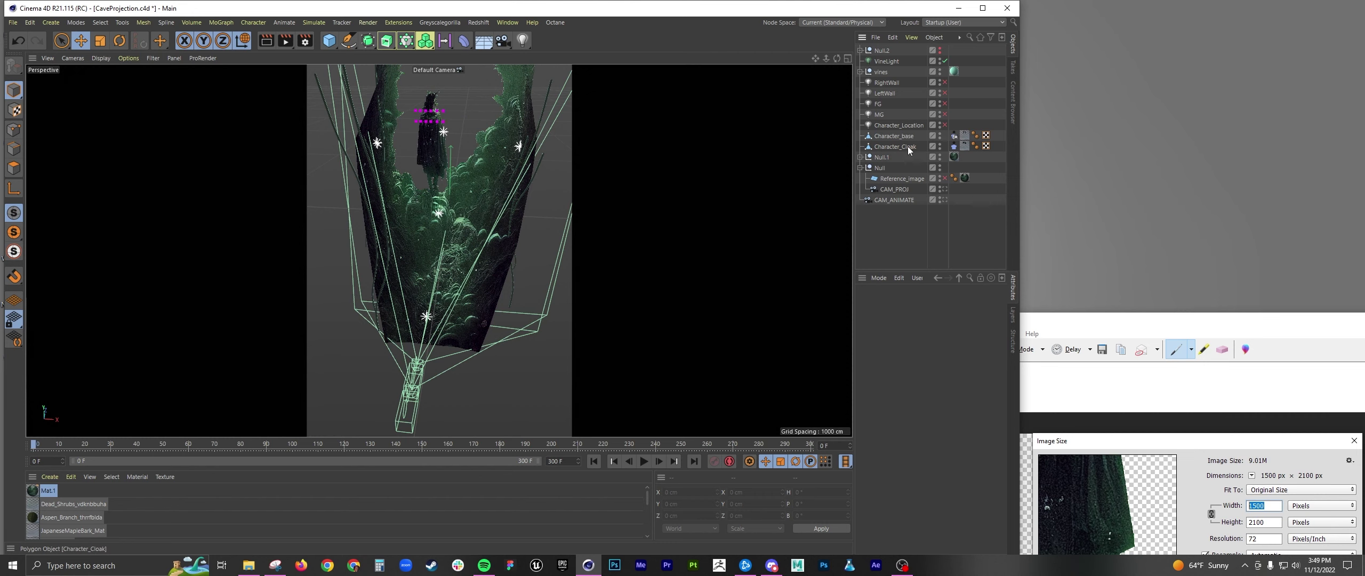
click(955, 146)
click(597, 130)
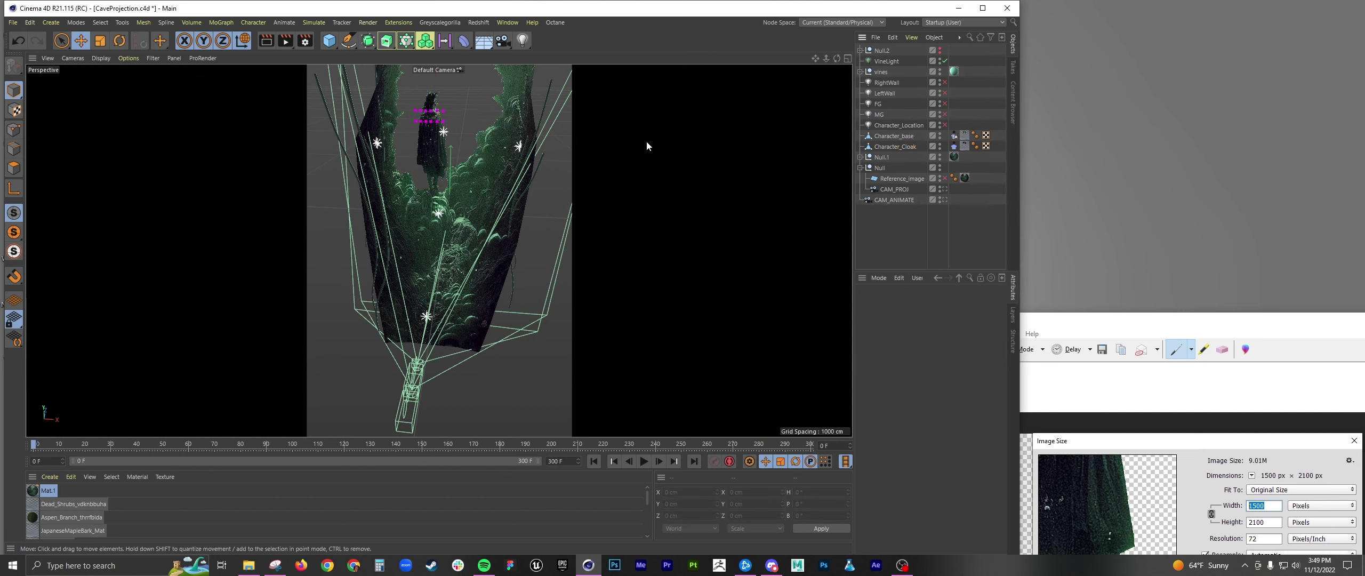
Step: Add a Plane primitive, rotate it 90° to stand upright and raise it along Y
click(329, 40)
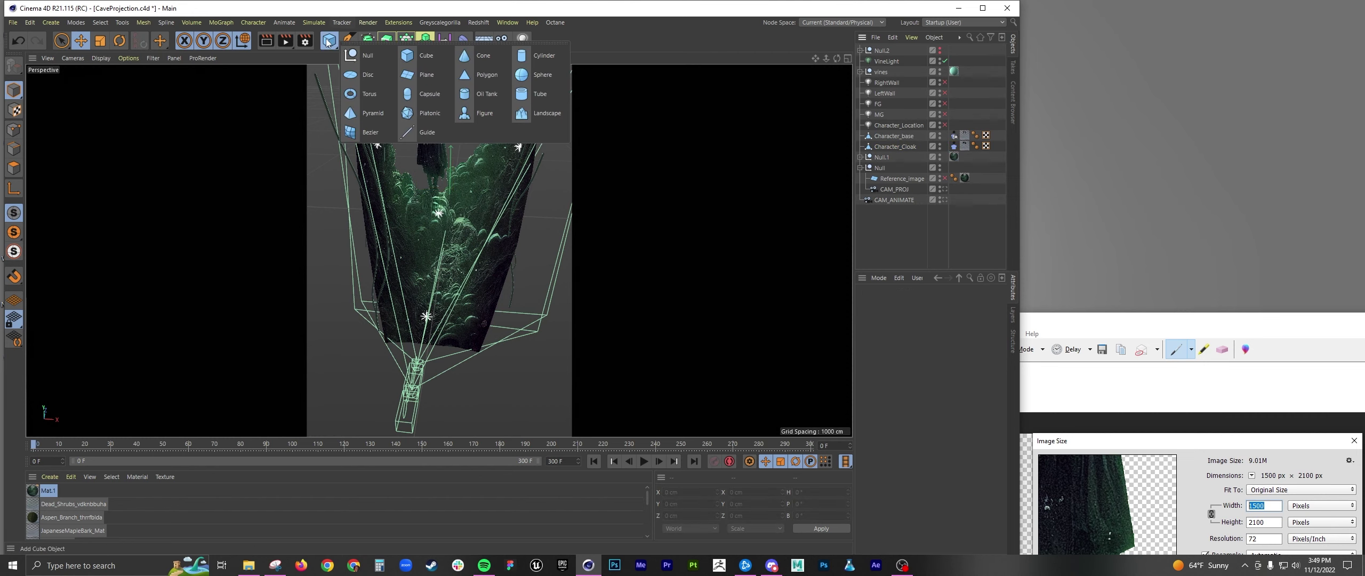
click(412, 78)
key(r)
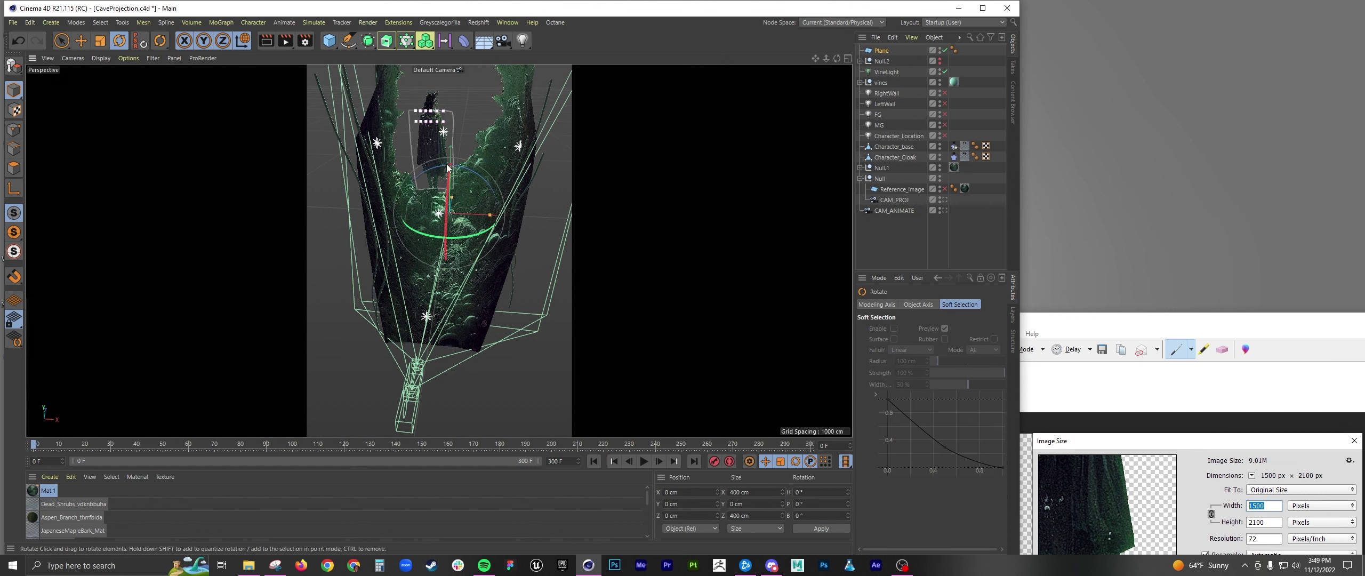
drag(448, 177, 453, 299)
key(e)
drag(450, 137, 499, 153)
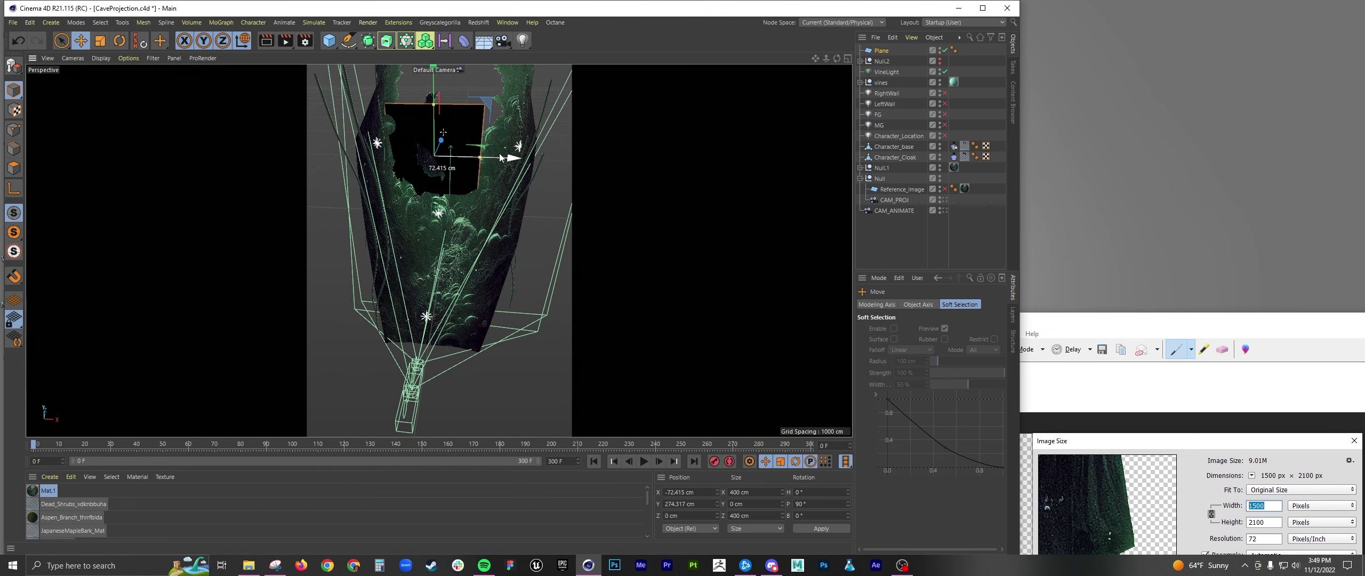
Step: Resize the plane to about 233 × 359 cm and shift it slightly left
click(92, 58)
click(124, 121)
click(101, 58)
click(119, 87)
mouse_move(459, 143)
alt+mouse_down()
mouse_move(484, 145)
mouse_move(307, 150)
mouse_move(445, 145)
mouse_move(436, 181)
mouse_move(458, 160)
alt+mouse_up()
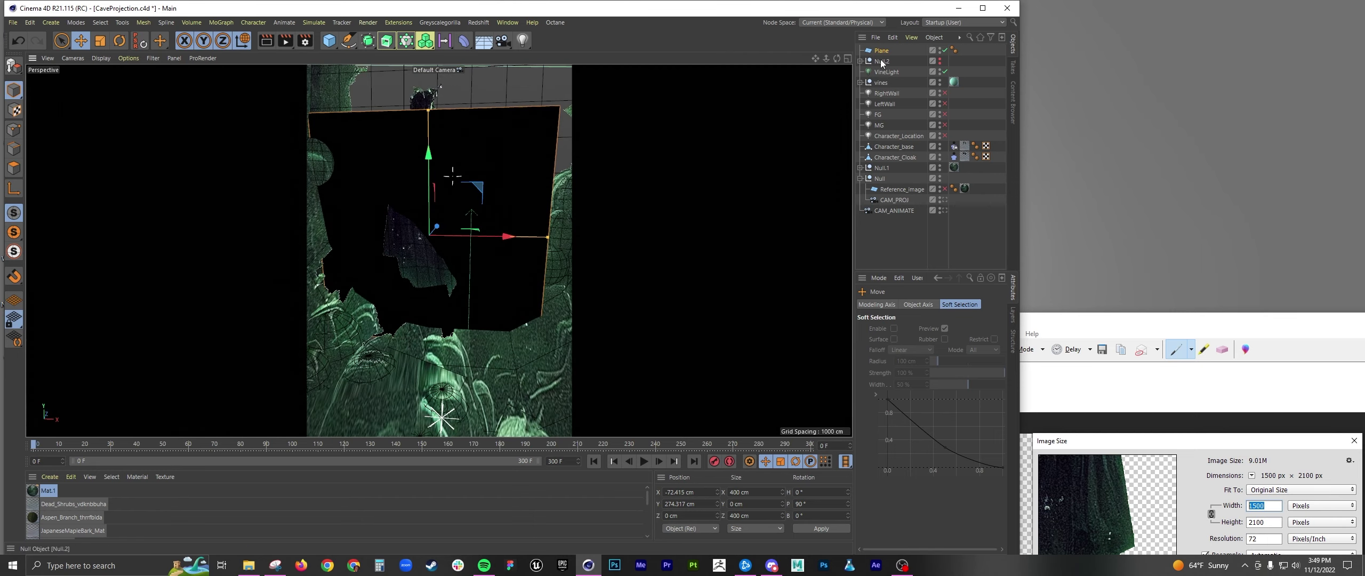
alt+drag(341, 176, 401, 183)
drag(356, 245, 400, 243)
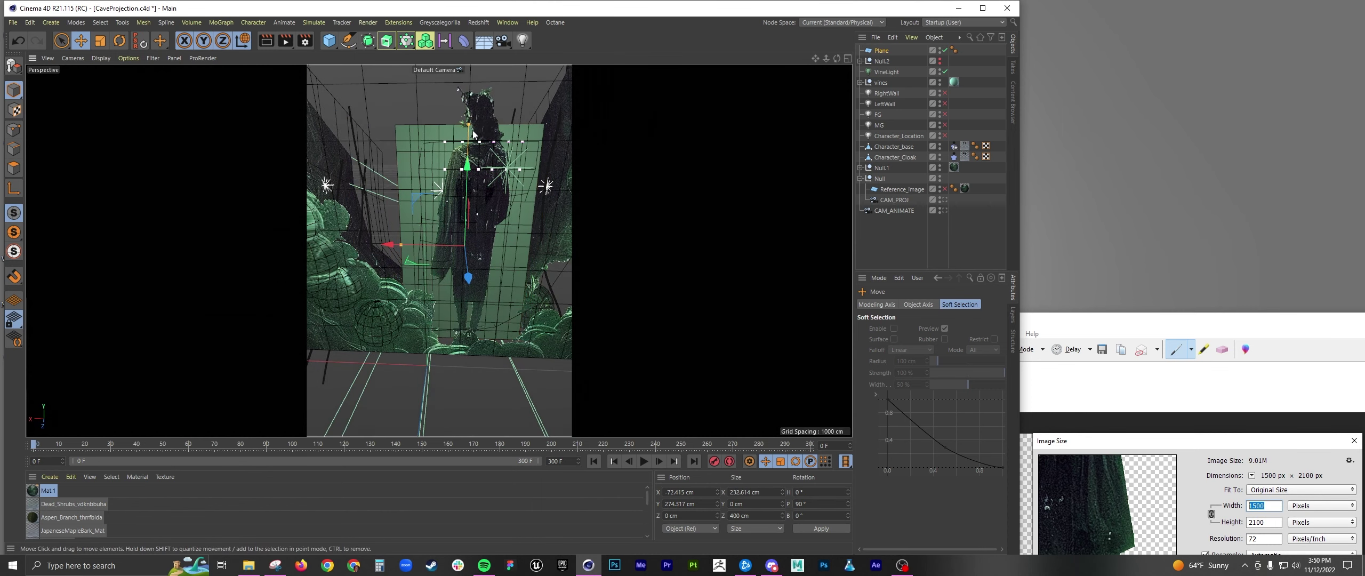
mouse_move(471, 129)
mouse_down()
mouse_move(472, 146)
mouse_move(471, 134)
mouse_up()
alt+drag(504, 184, 469, 182)
drag(372, 237, 400, 236)
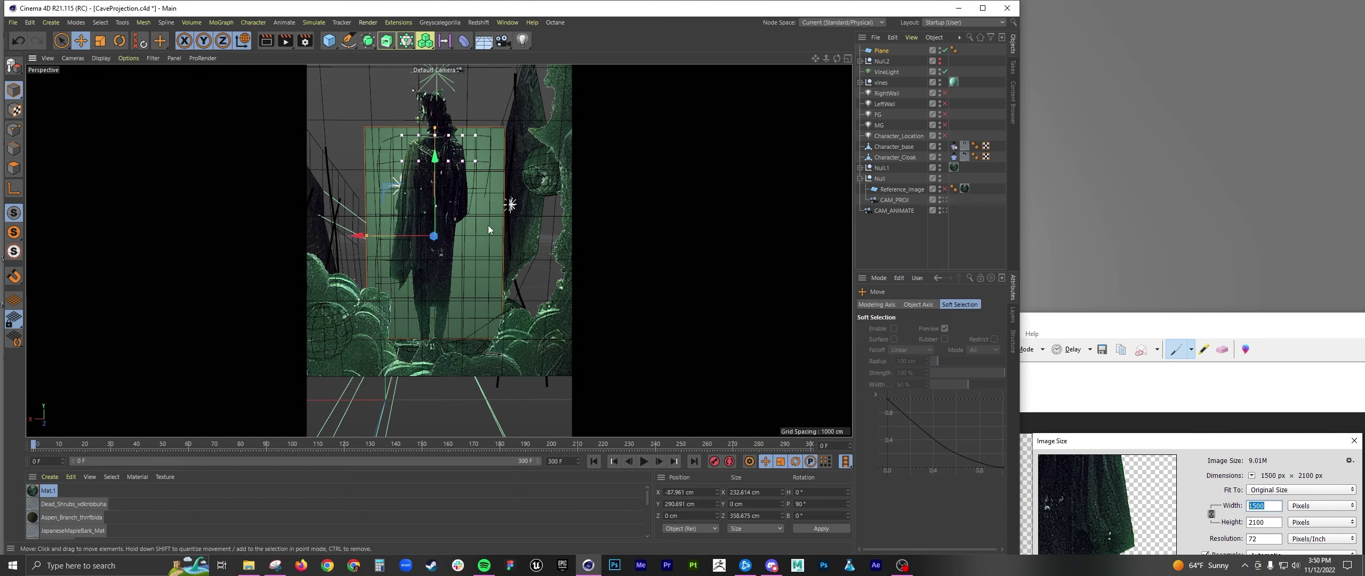
Step: Set the plane's Width and Height Segments to 7 each
click(423, 232)
click(910, 304)
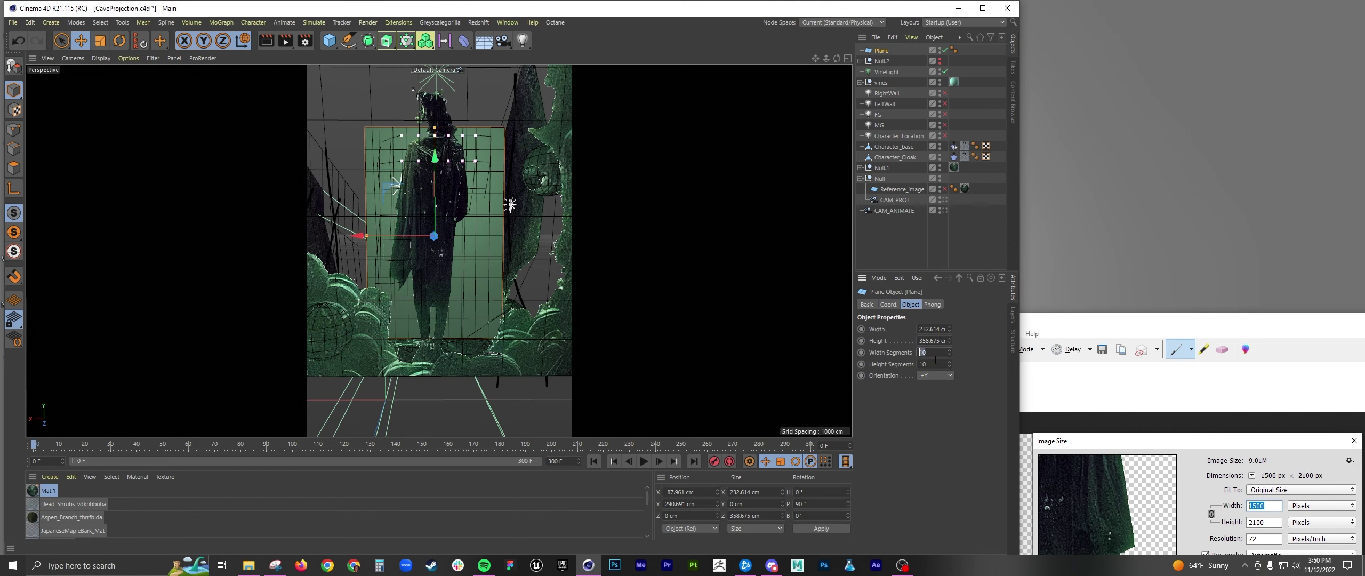
text(7)
key(Tab)
text(7)
key(Return)
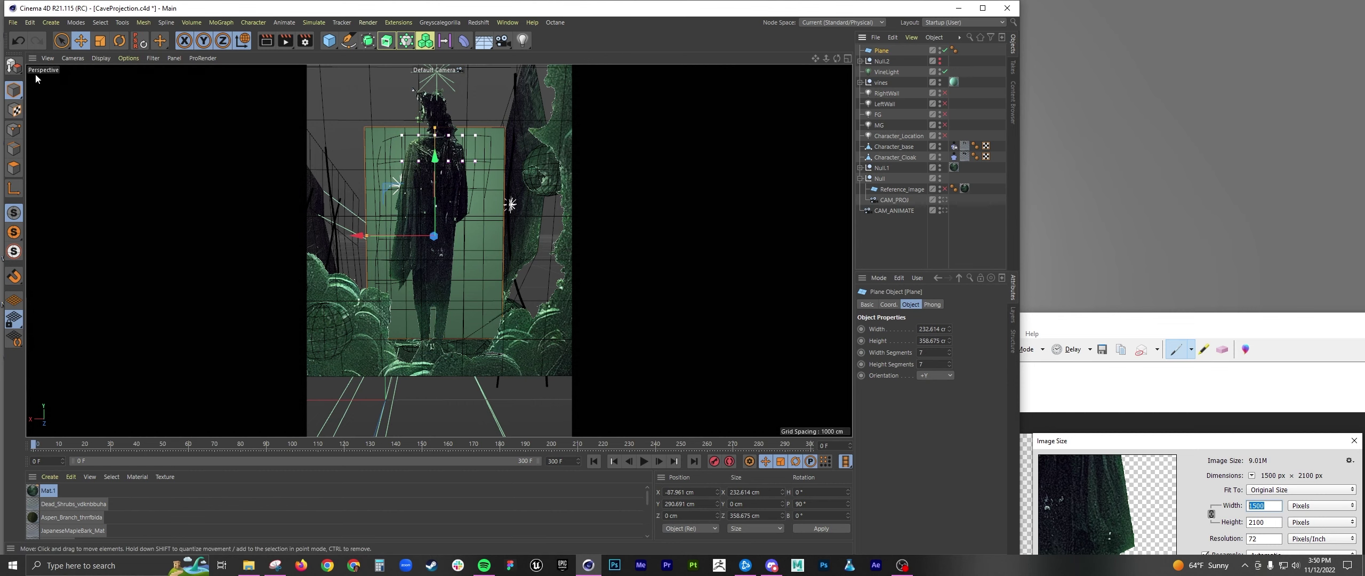
Step: Make the plane editable and move it along X to -415.59 cm
key(c)
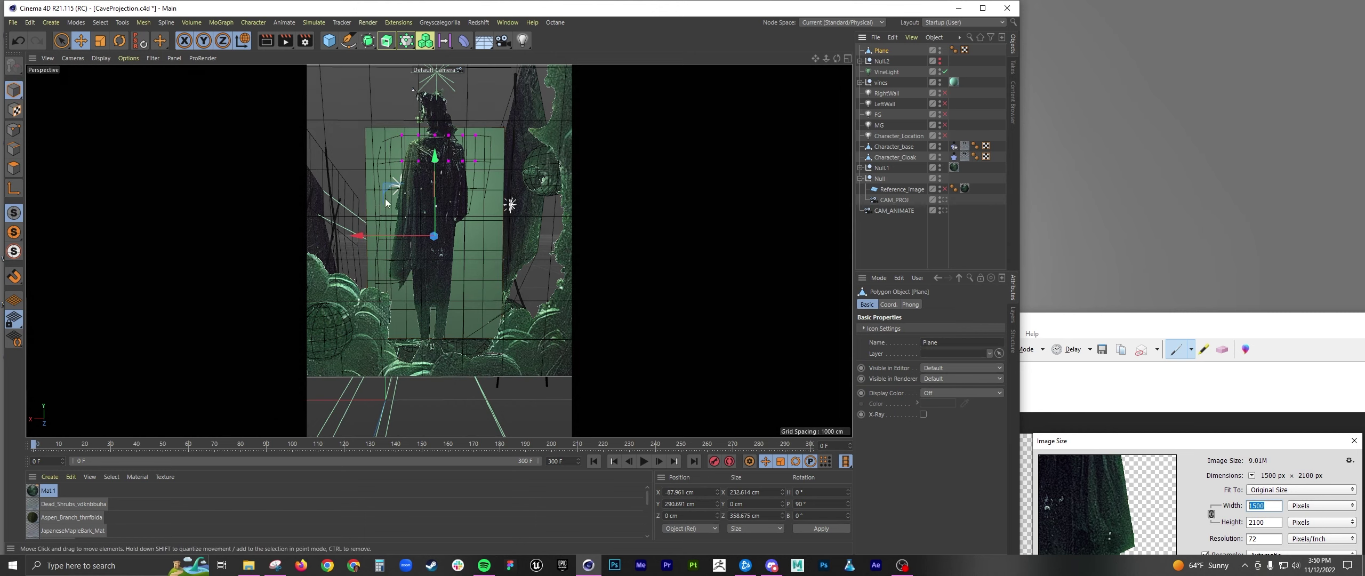
drag(358, 235, 506, 237)
alt+drag(507, 238, 454, 229)
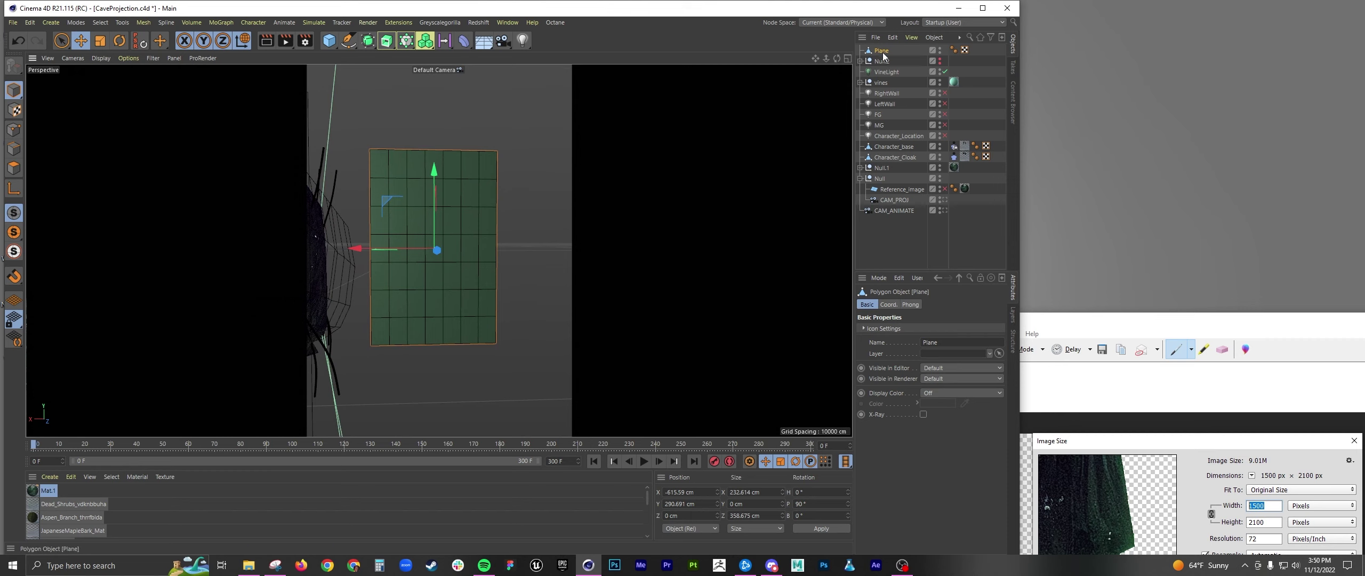
Step: Apply the character_cloak material to the plane
scroll(94, 521, down, 5)
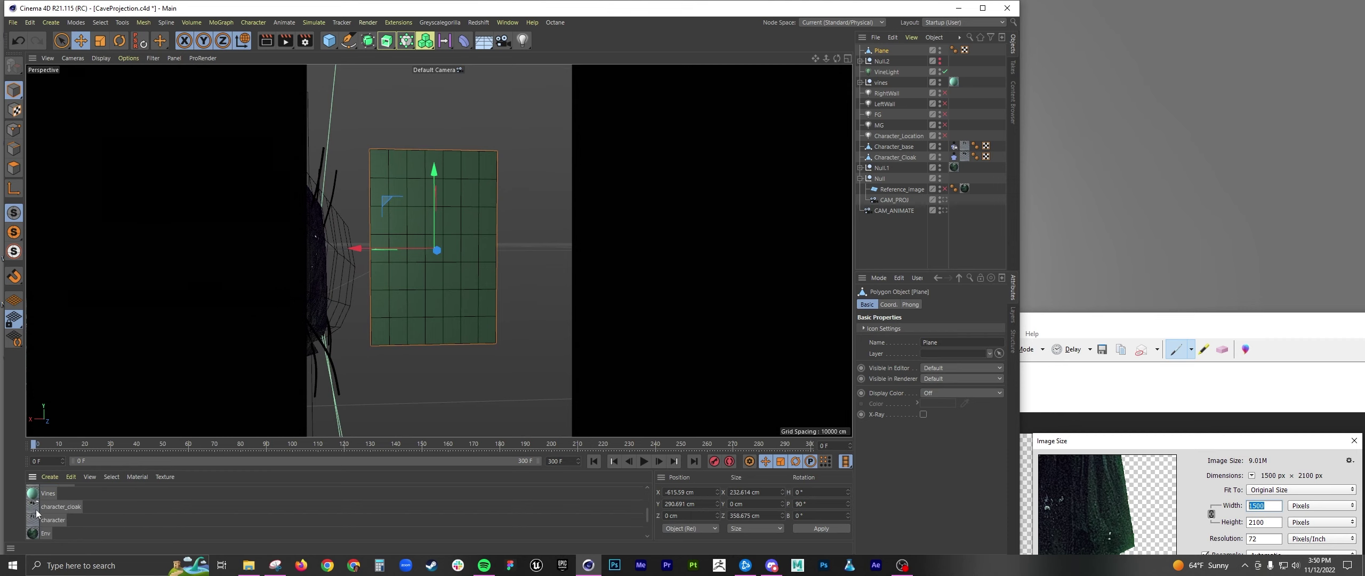
drag(356, 310, 440, 282)
scroll(478, 189, up, 3)
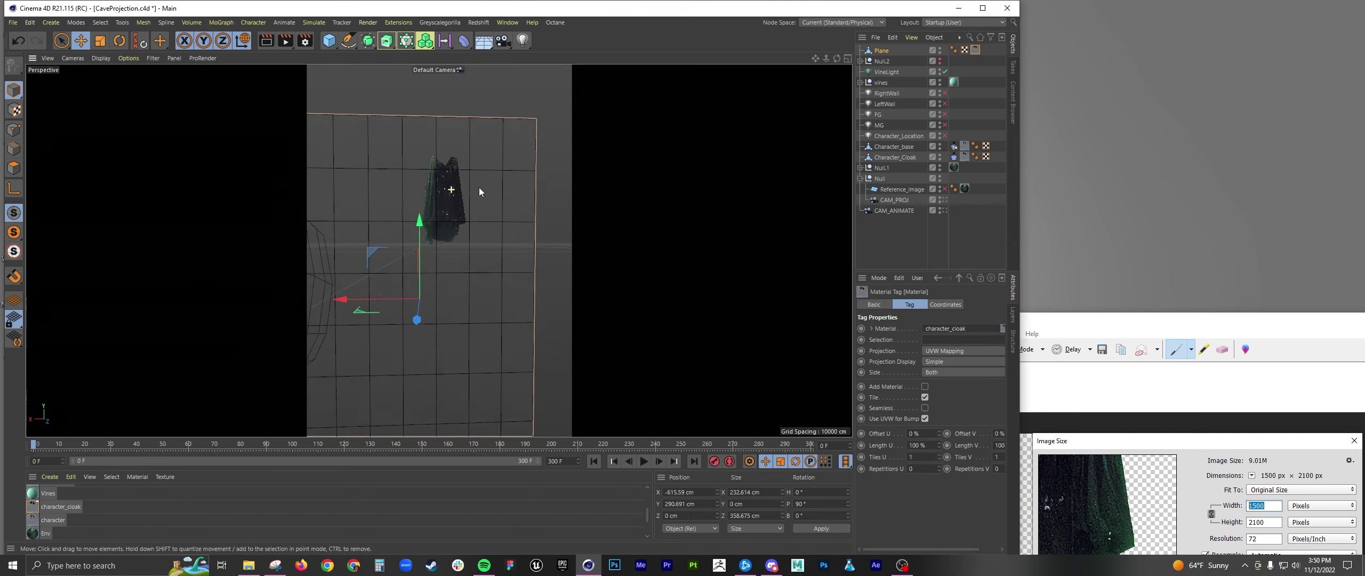
alt+drag(470, 198, 445, 209)
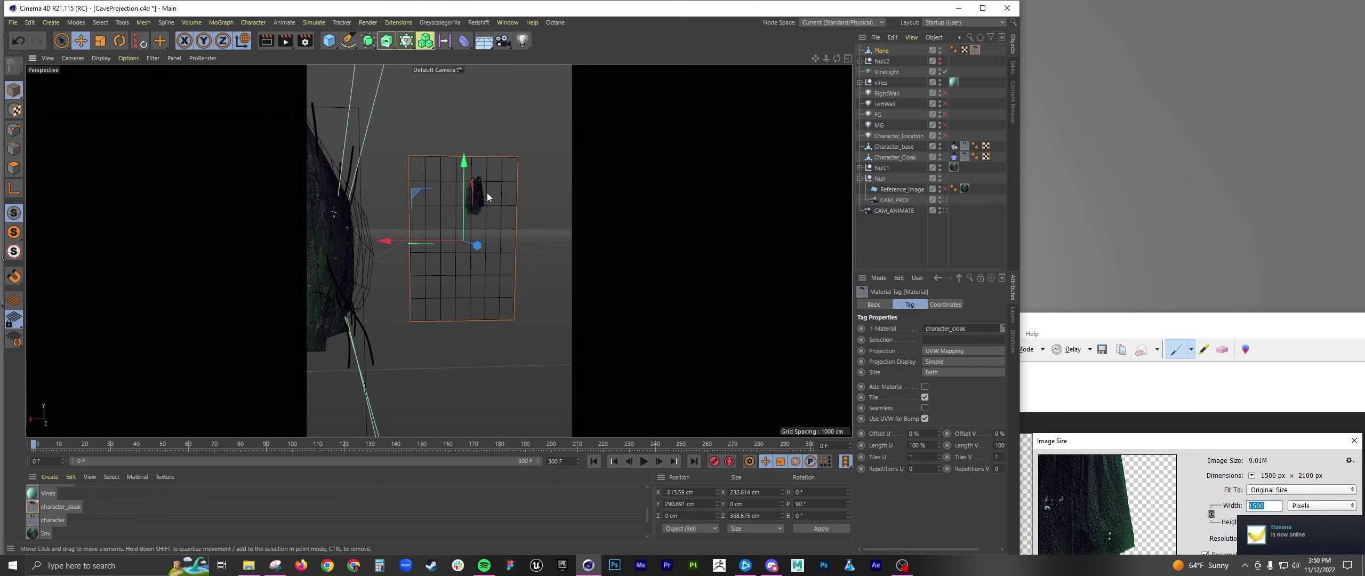
scroll(486, 192, up, 6)
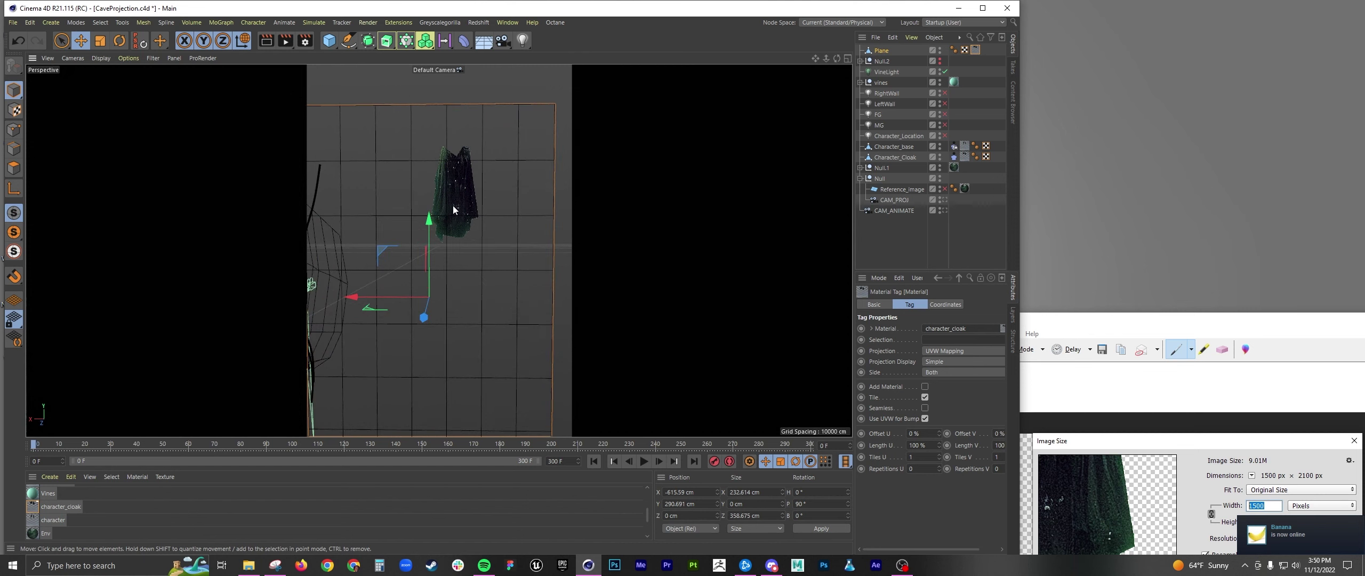
Step: Move the plane's axis up and to the side
click(14, 189)
drag(429, 218, 436, 77)
drag(356, 152, 453, 163)
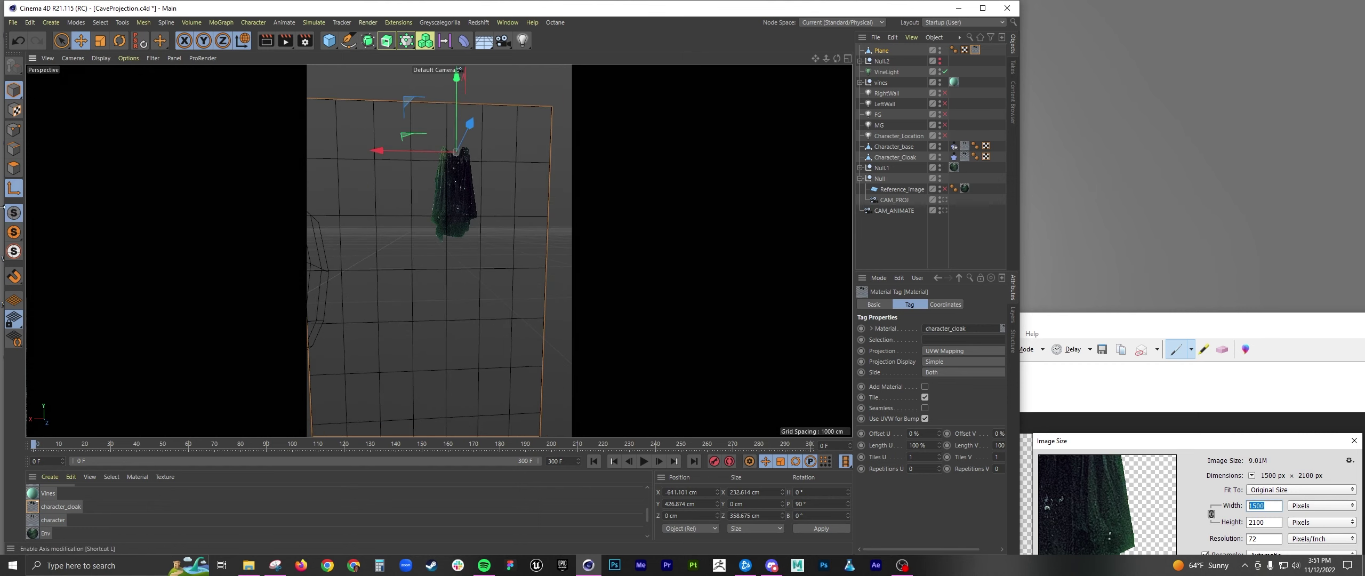
Step: Delete the plane's polygons away from the cloak, leaving an 88.461 × 153.718 cm patch
click(14, 168)
key(9)
click(420, 237)
mouse_move(420, 237)
alt+mouse_down()
mouse_move(456, 202)
mouse_move(509, 258)
mouse_move(368, 267)
mouse_move(372, 300)
mouse_move(412, 337)
mouse_move(536, 338)
alt+mouse_up()
click(509, 261)
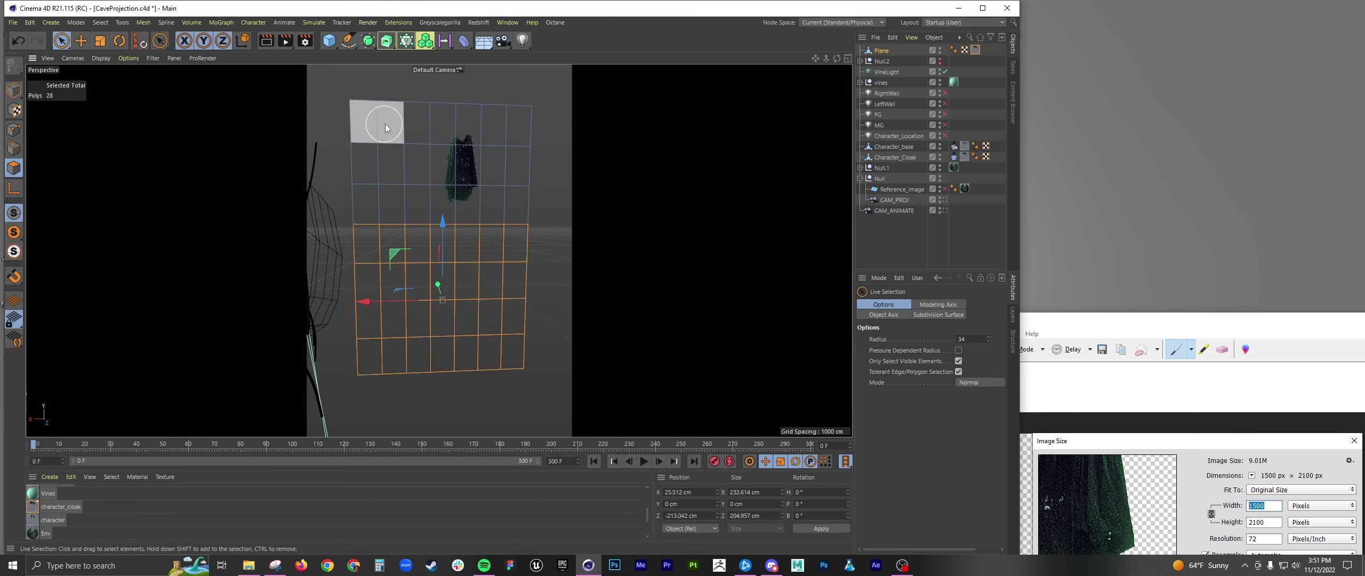
mouse_move(398, 177)
shift+mouse_down()
mouse_move(538, 133)
mouse_move(516, 128)
shift+mouse_up()
key(Delete)
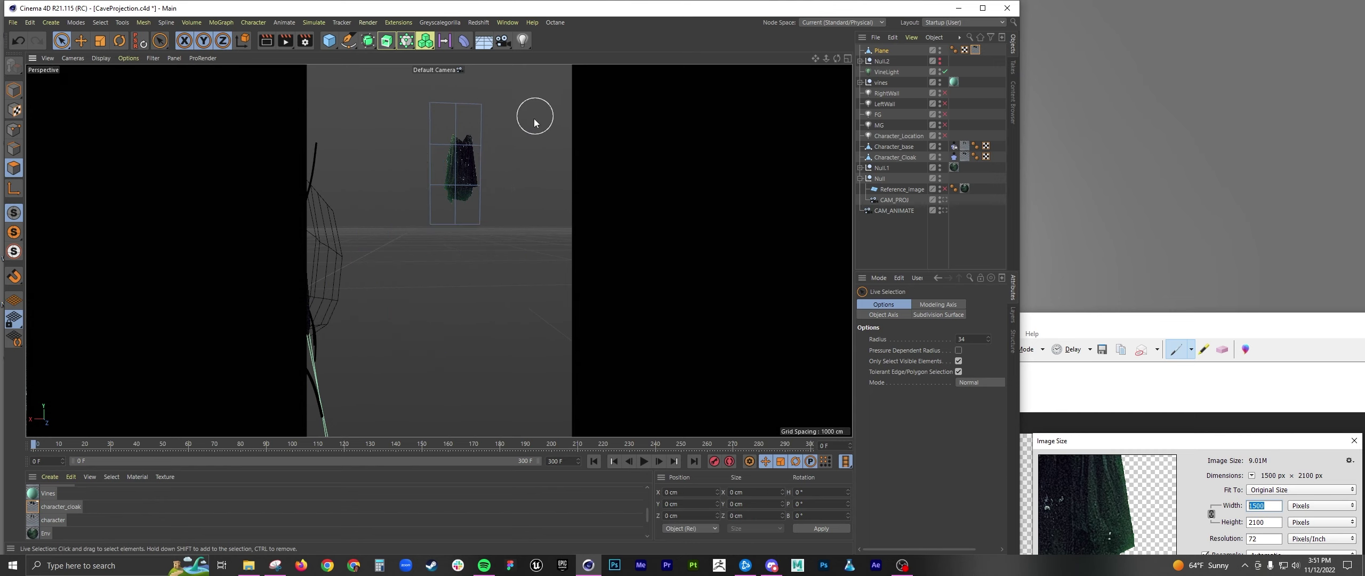
click(14, 90)
scroll(488, 146, up, 2)
scroll(491, 149, up, 2)
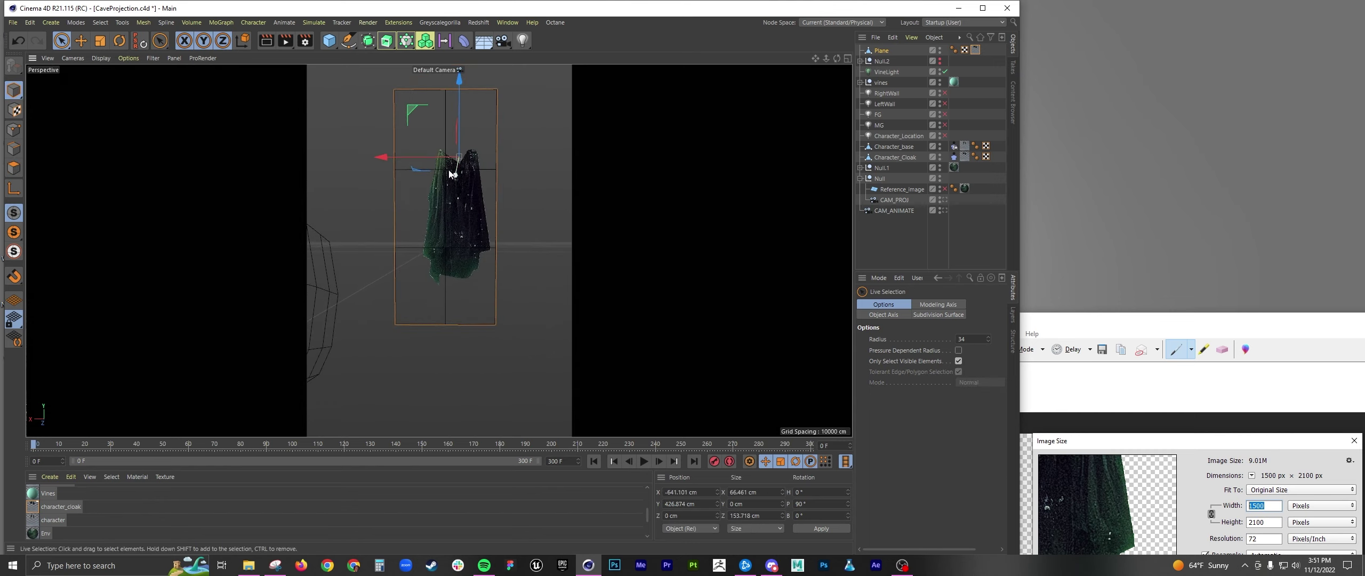
scroll(451, 176, down, 2)
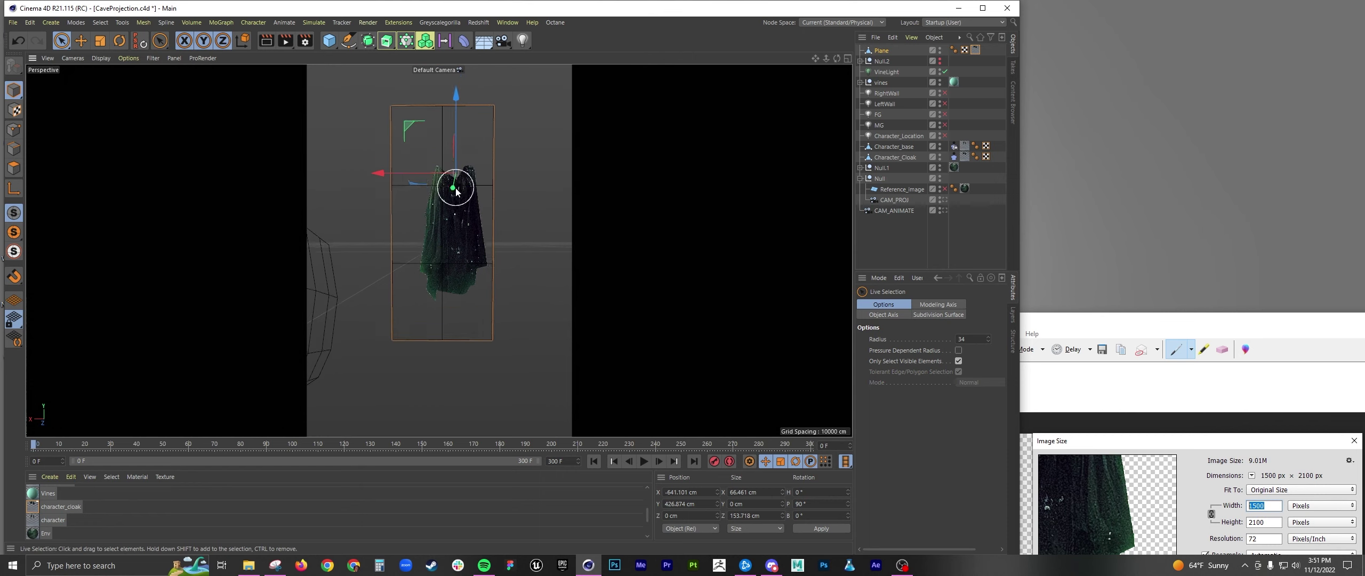
Step: Add Loop/Path Cuts across the plane: one vertical and several horizontal loops near the shoulders, lower and top
click(14, 149)
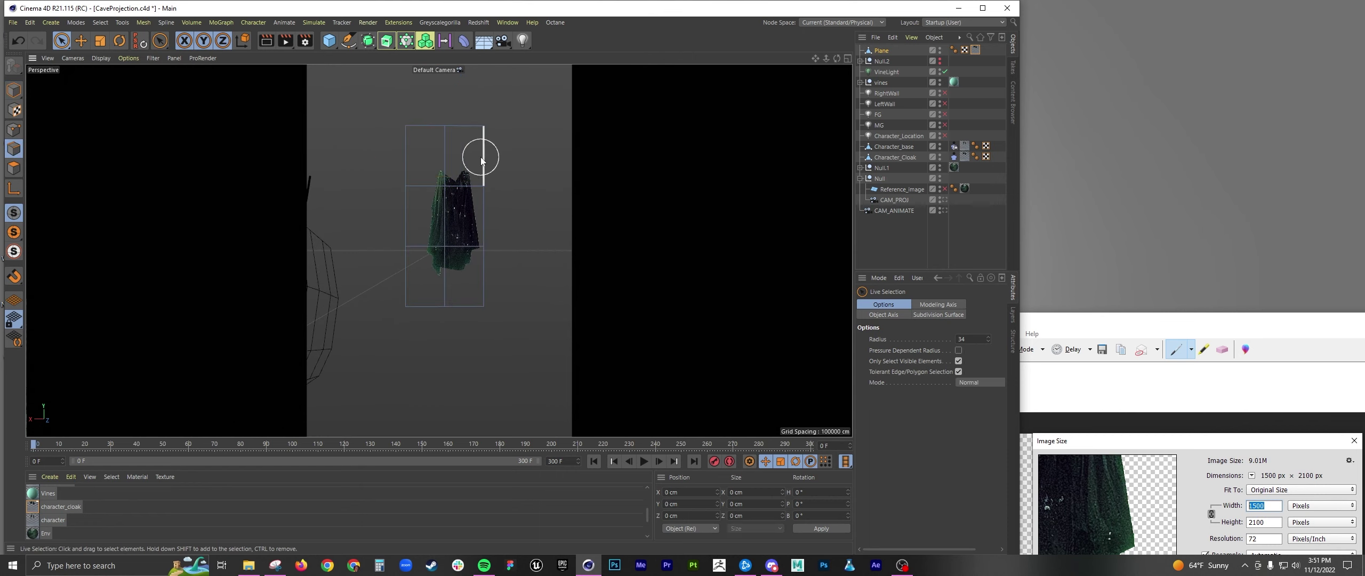
right_click(480, 157)
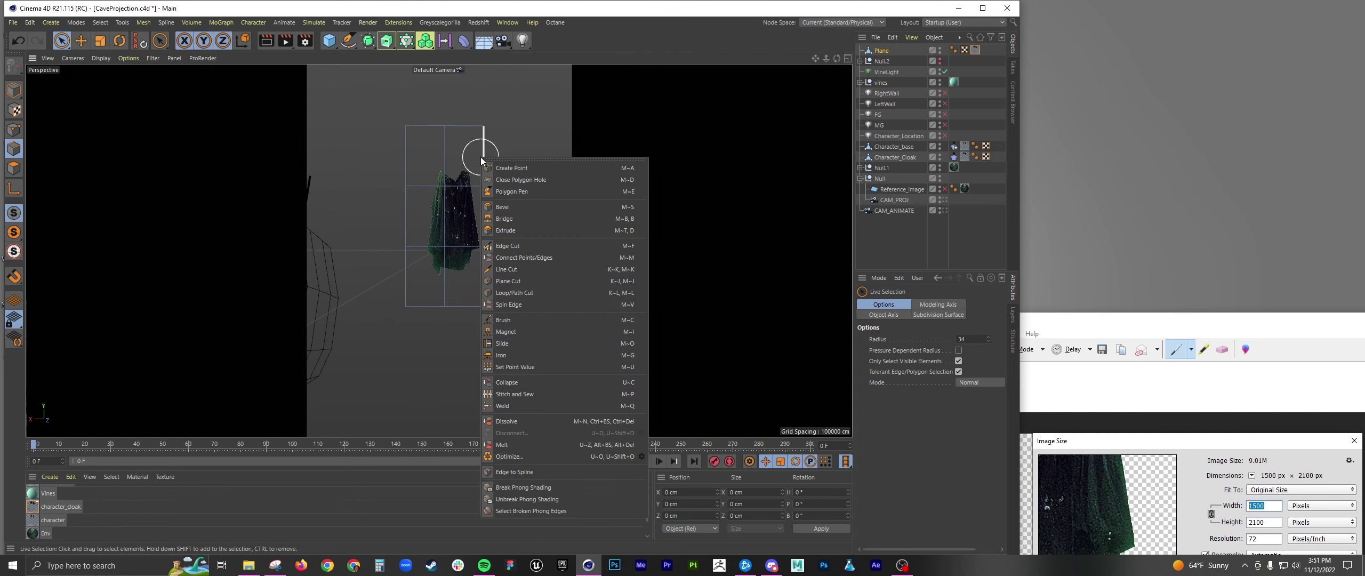
click(526, 292)
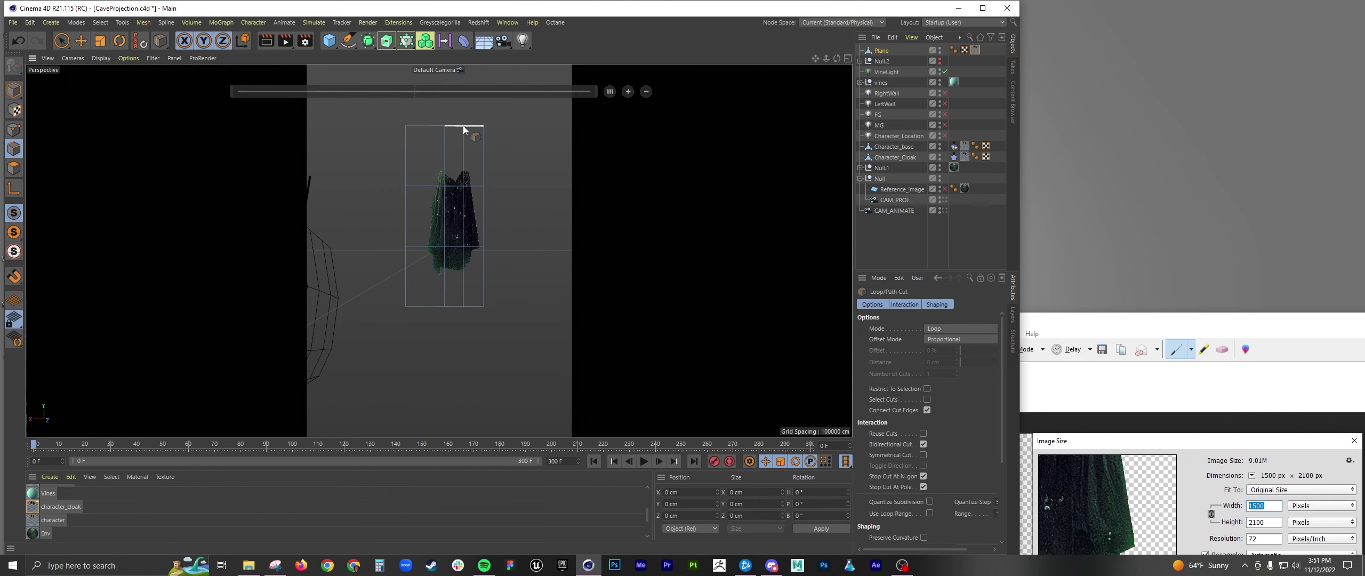
click(424, 126)
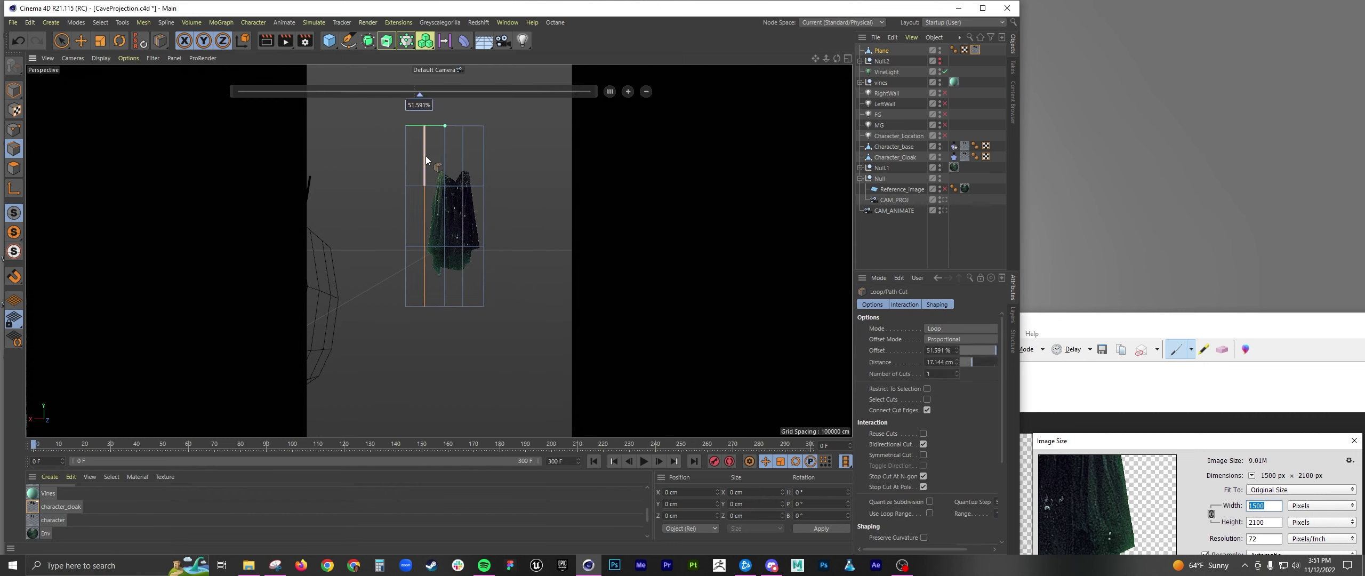
drag(404, 156, 405, 218)
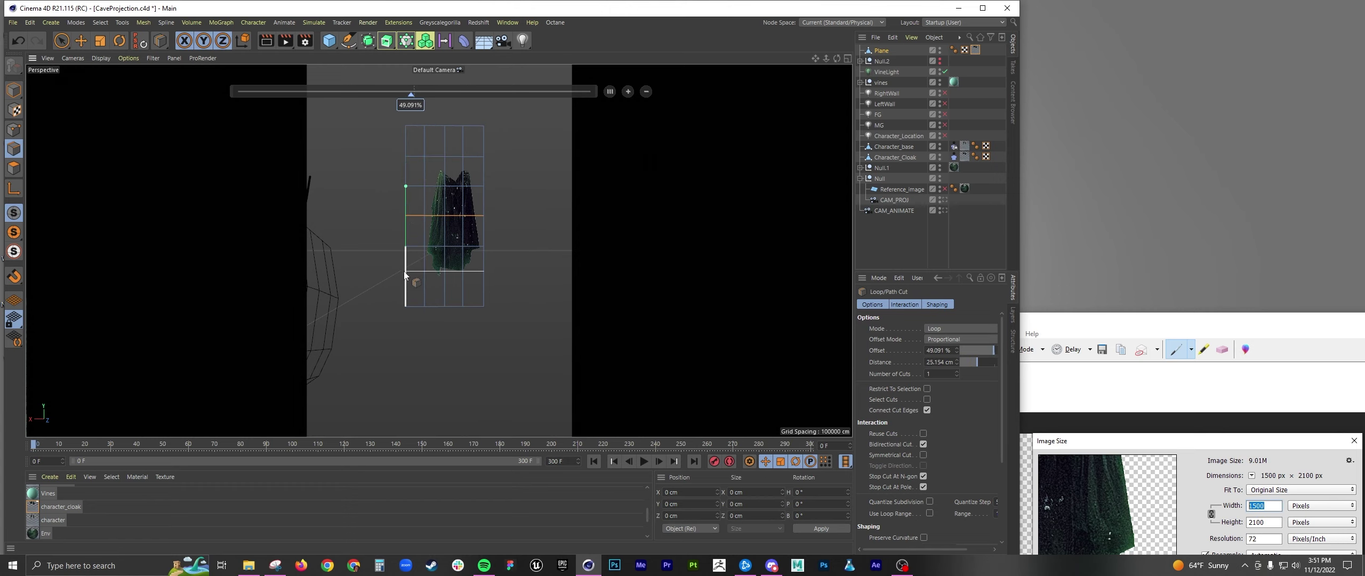
click(403, 276)
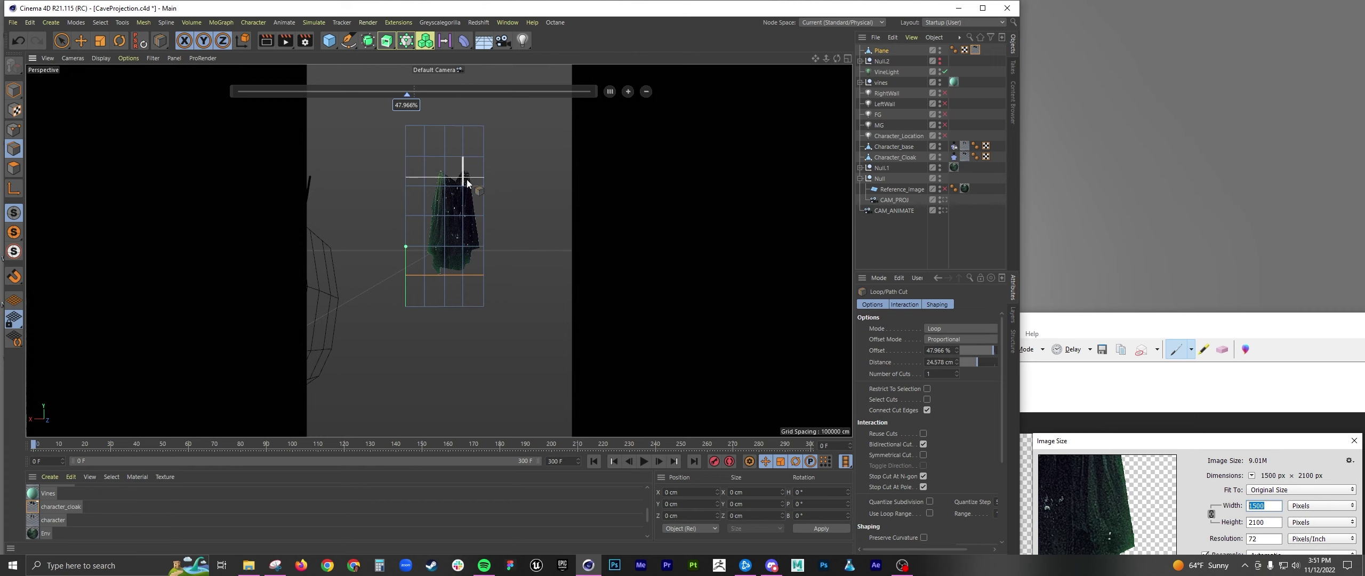
scroll(474, 188, up, 3)
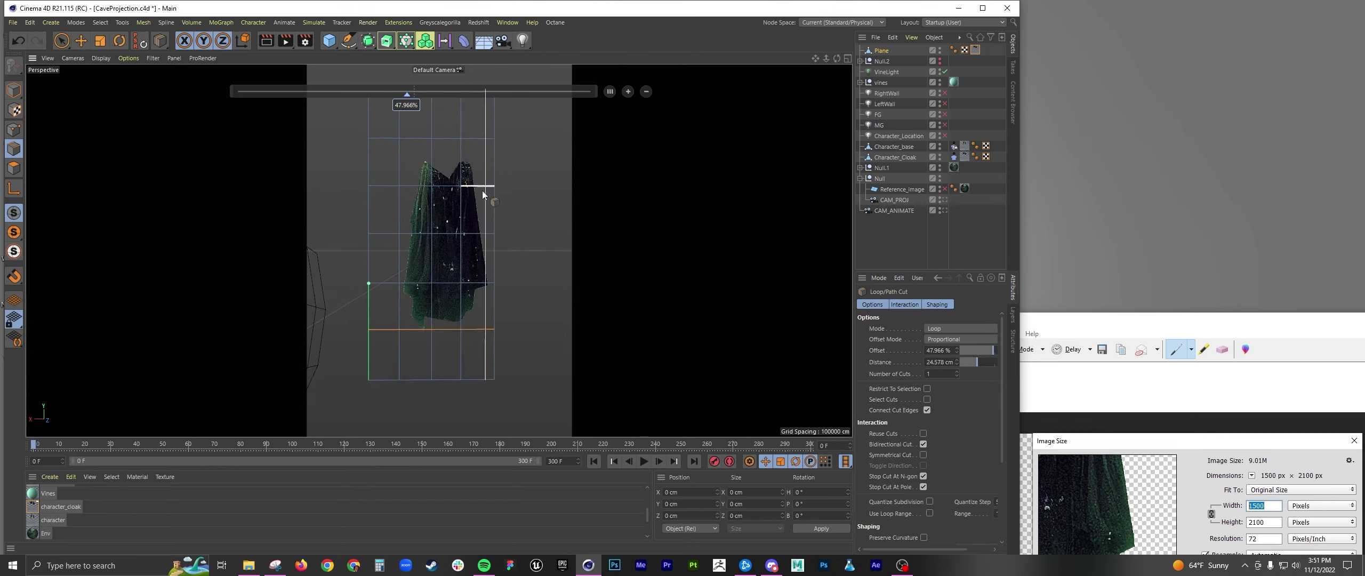
click(462, 210)
click(463, 302)
click(461, 161)
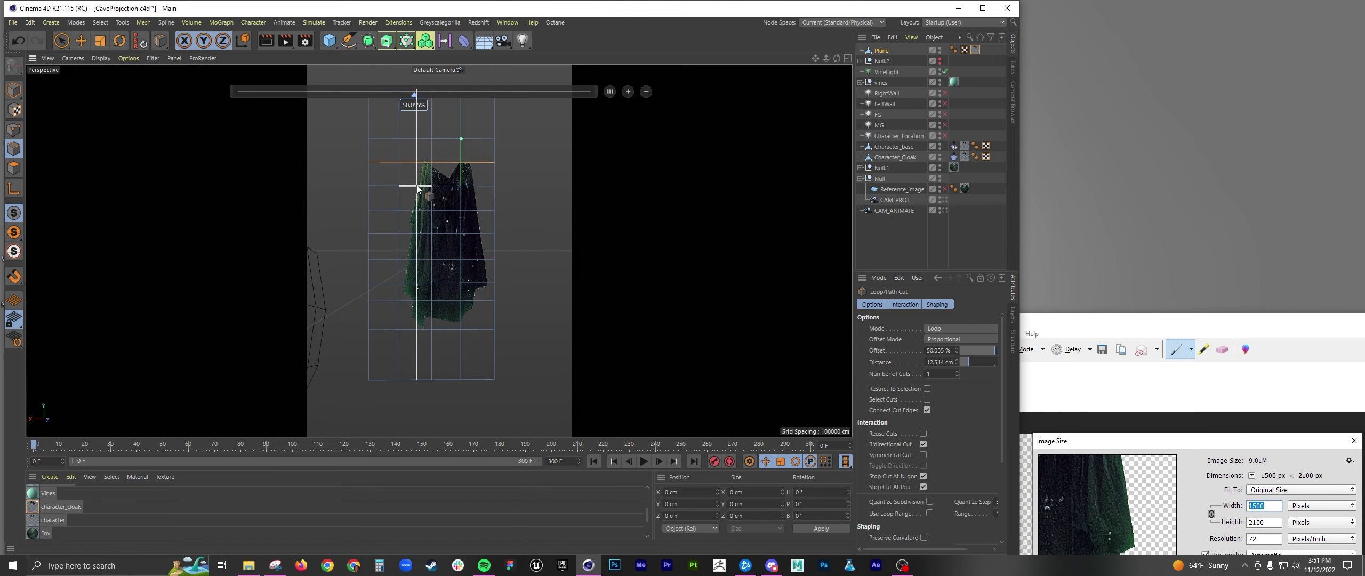
Step: Return to Model mode with the cloak plane selected and orbit around it
click(16, 93)
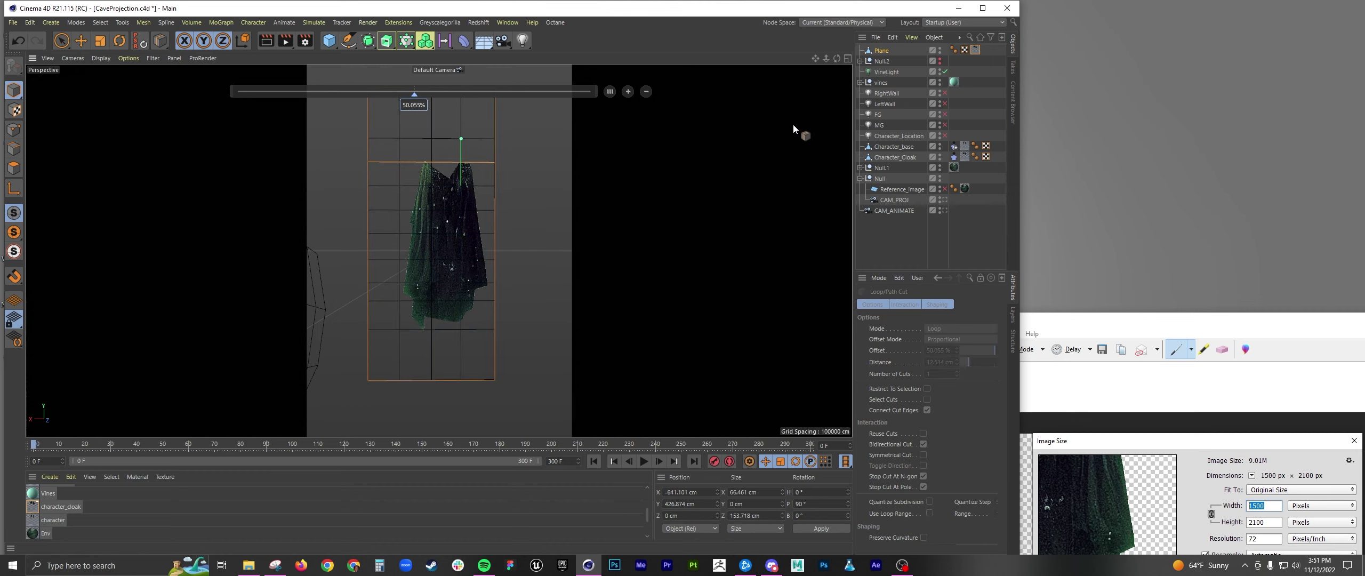
click(881, 50)
alt+drag(427, 214, 463, 213)
click(61, 41)
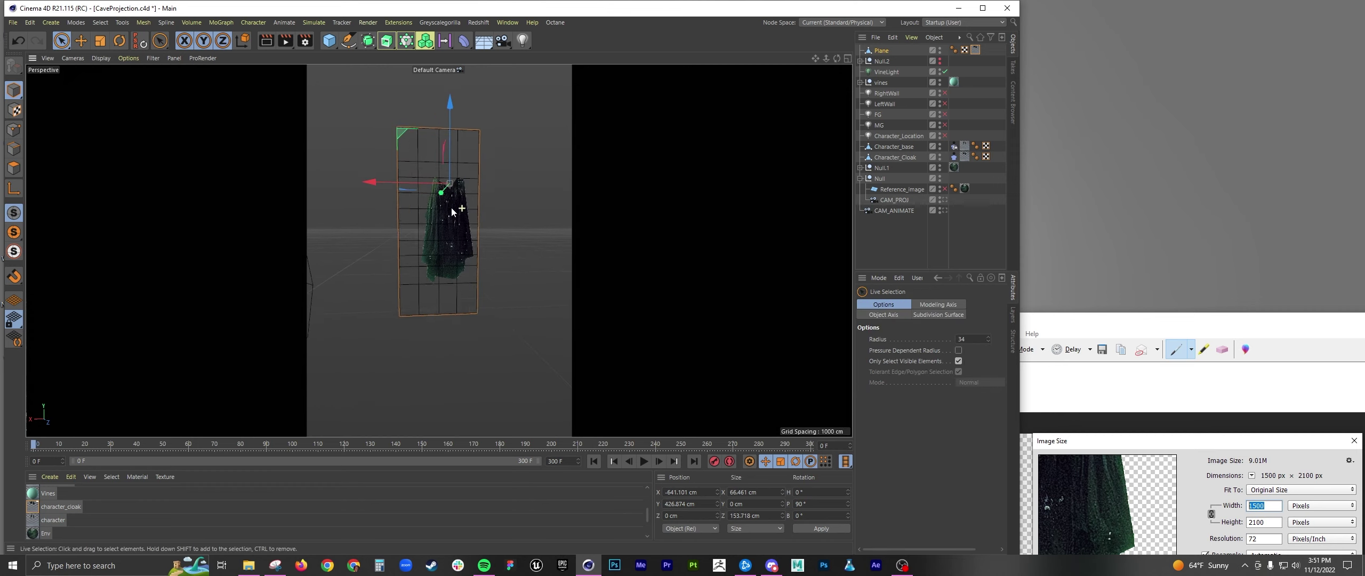
Step: Add a Cloth simulation tag to the plane
right_click(881, 52)
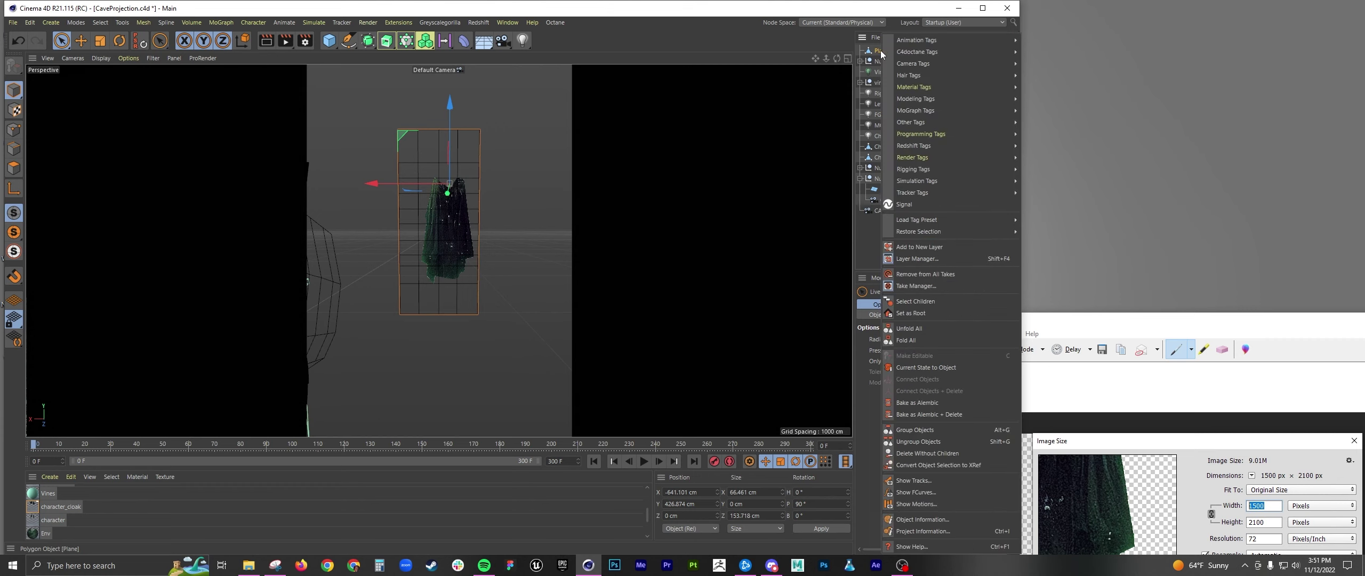
mouse_move(923, 183)
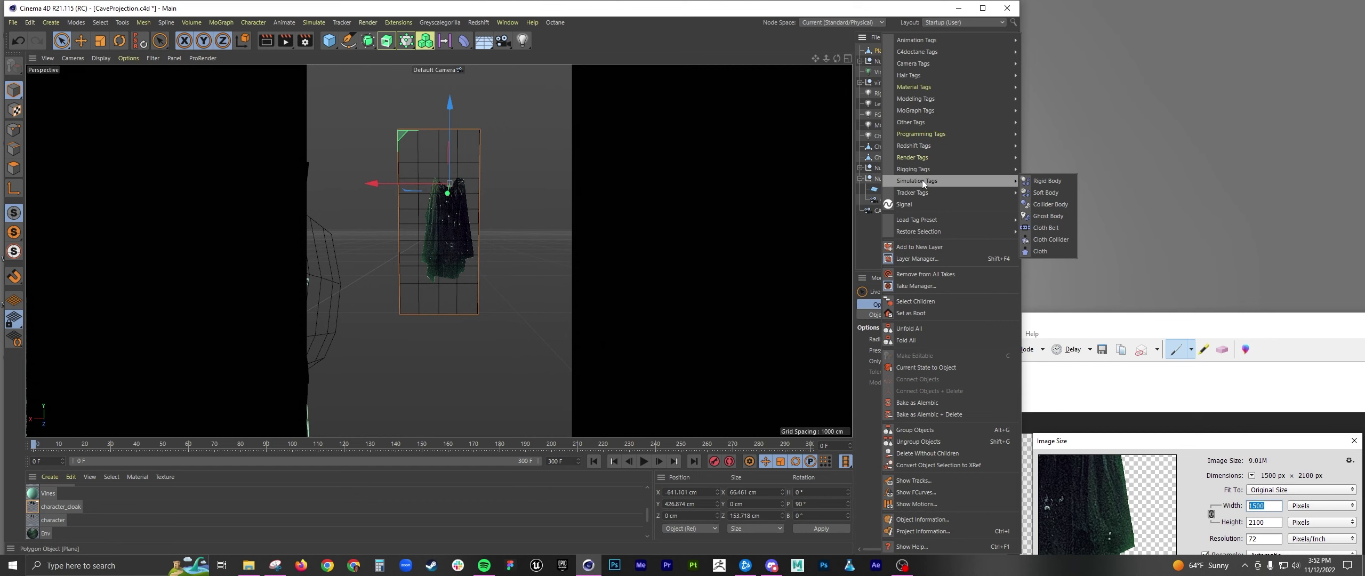
click(1043, 251)
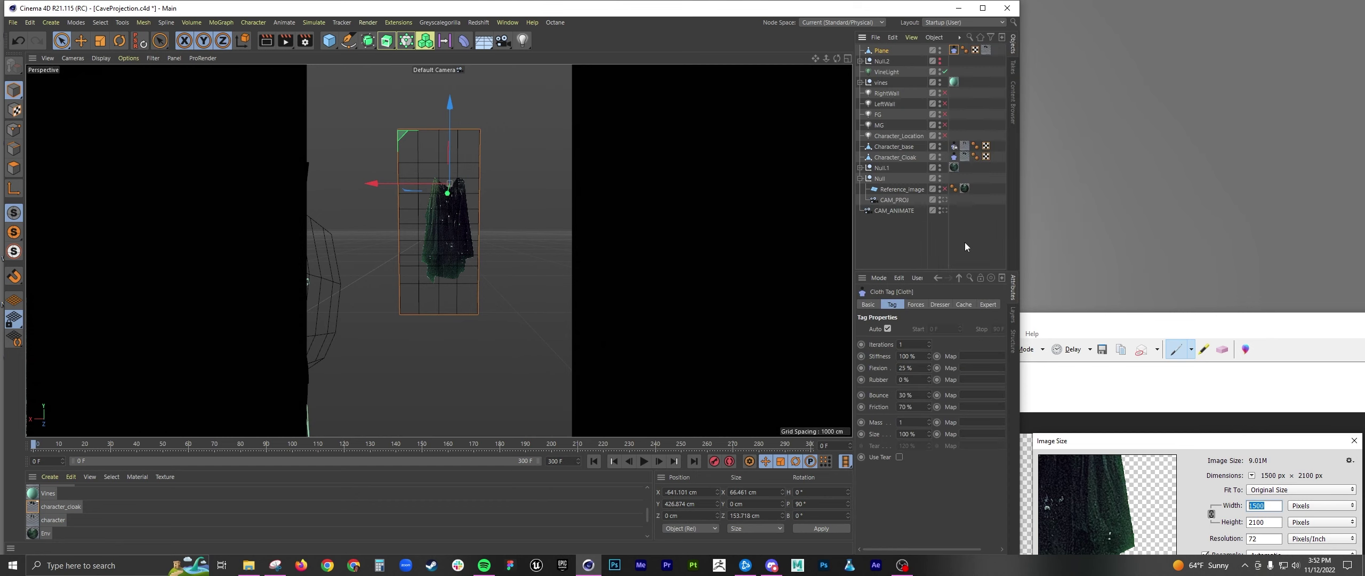
click(913, 240)
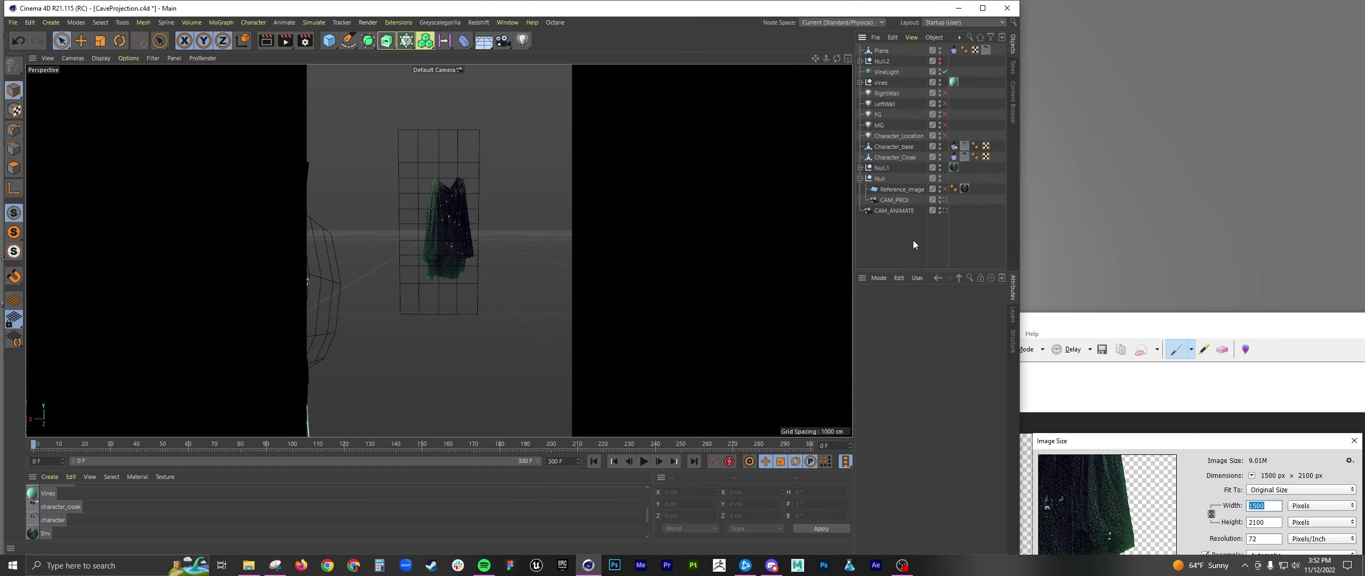
Step: Play the cloth simulation, stop it and rewind to frame 0
click(644, 462)
click(644, 461)
click(594, 462)
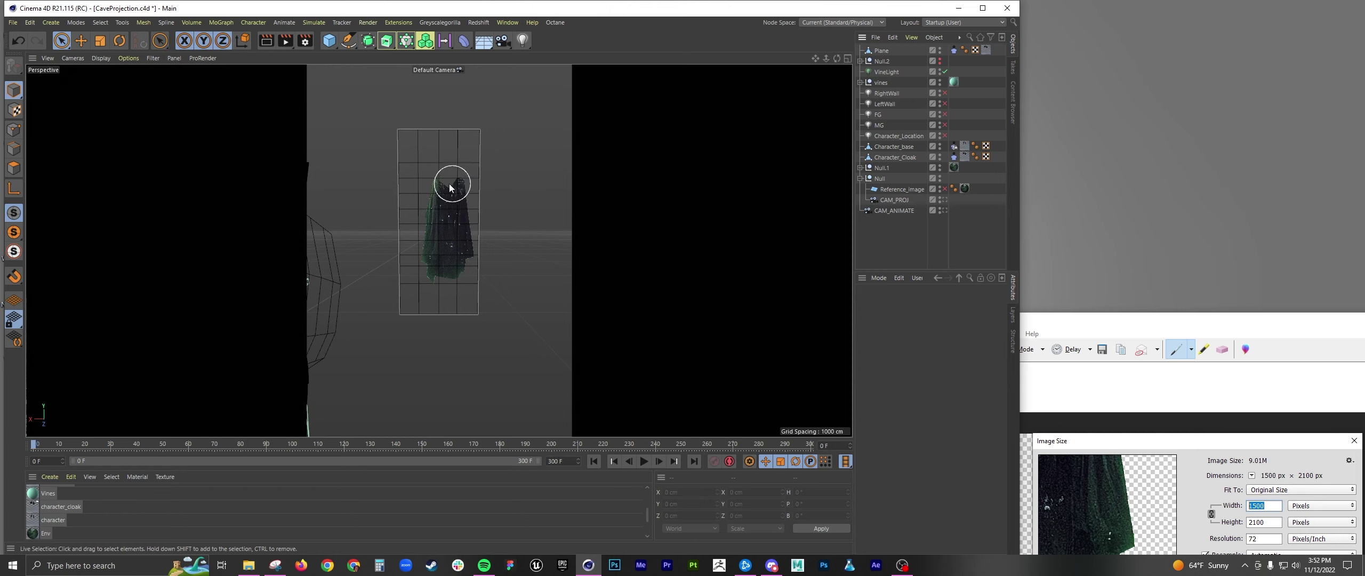
click(14, 130)
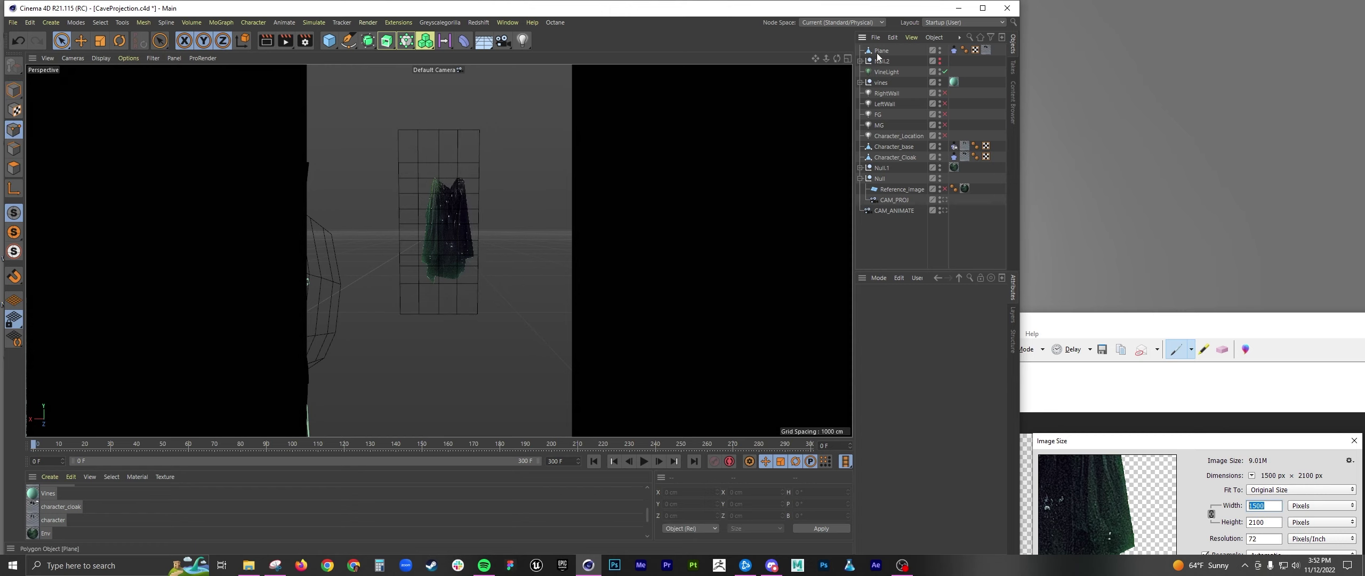
Step: Select the plane's top row of points
click(469, 160)
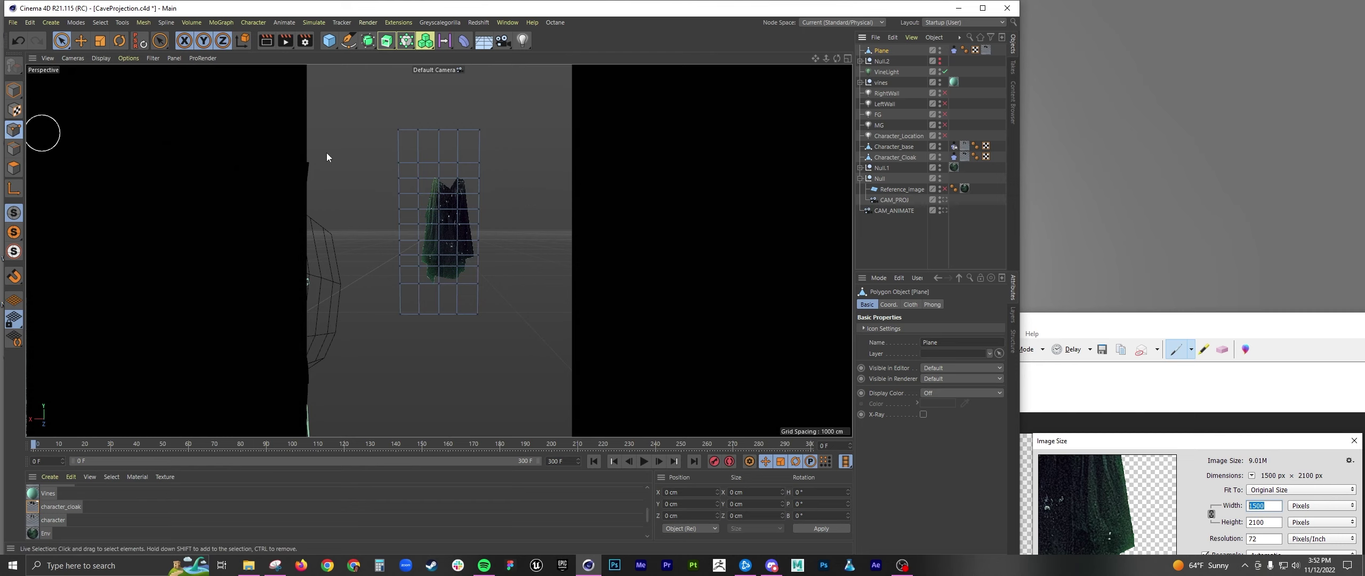
scroll(458, 184, up, 5)
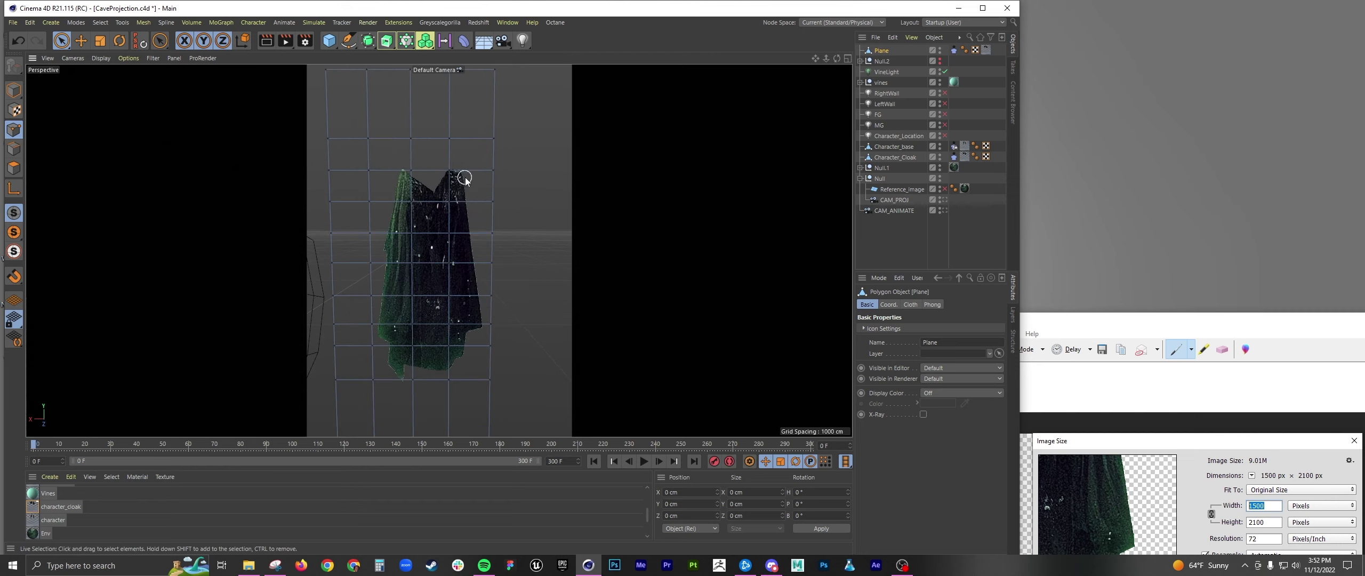
mouse_move(494, 170)
mouse_down()
mouse_move(365, 171)
mouse_move(461, 182)
mouse_move(461, 199)
mouse_move(409, 202)
mouse_up()
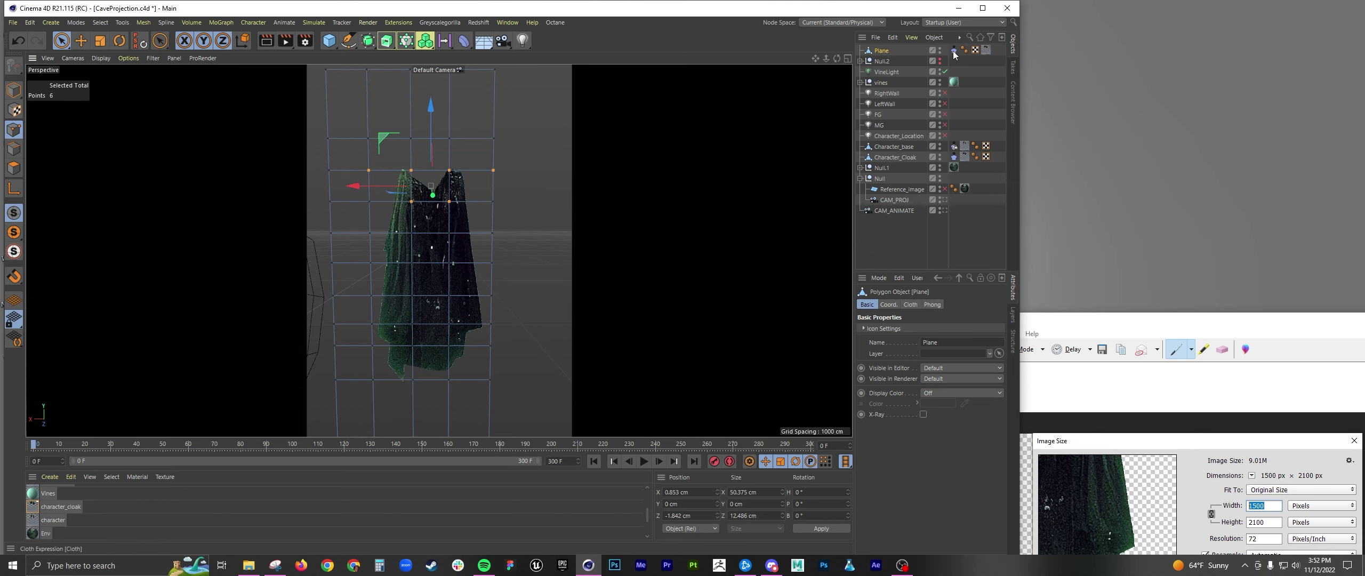
click(983, 8)
Step: Pin the top six points as cloth fix points in the Dresser and play the simulation
click(1243, 46)
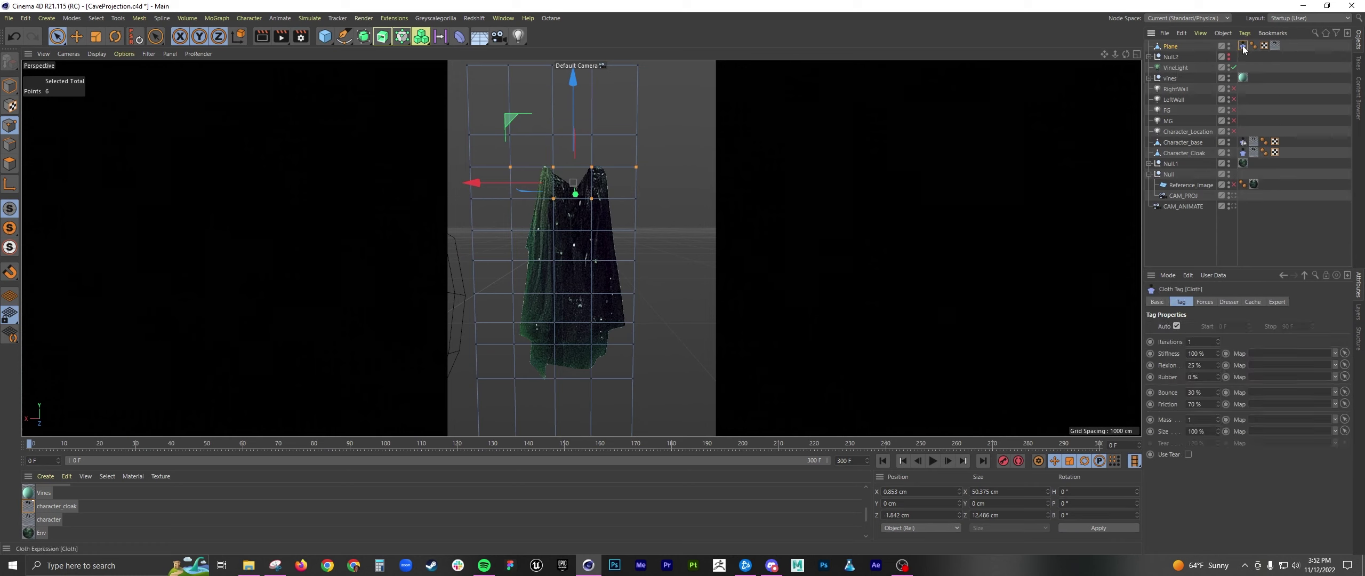
click(1229, 302)
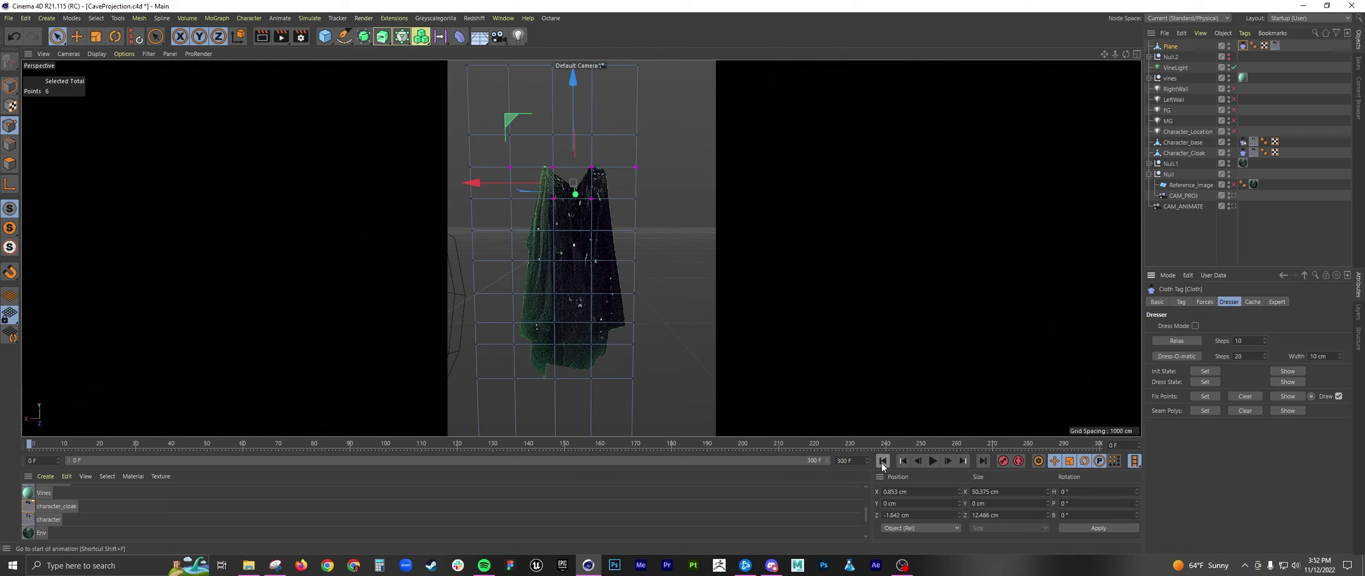
click(934, 460)
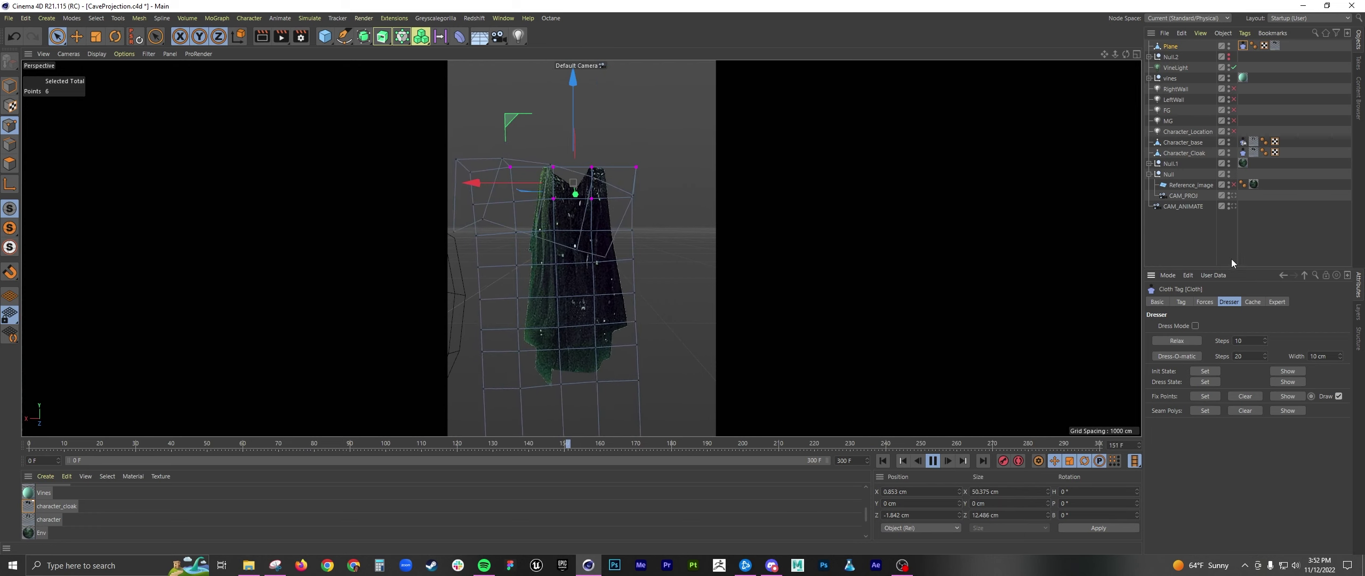
click(1212, 302)
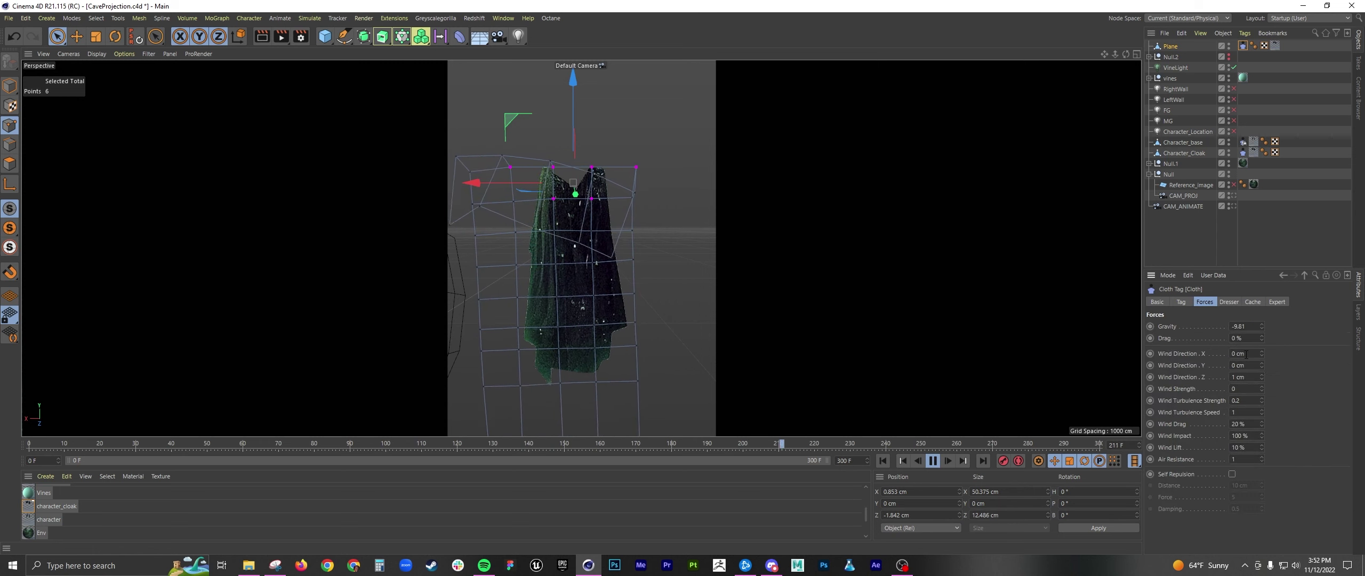
Step: Set the cloth Wind Direction to X 0.5 cm and Z 1 cm
click(1237, 377)
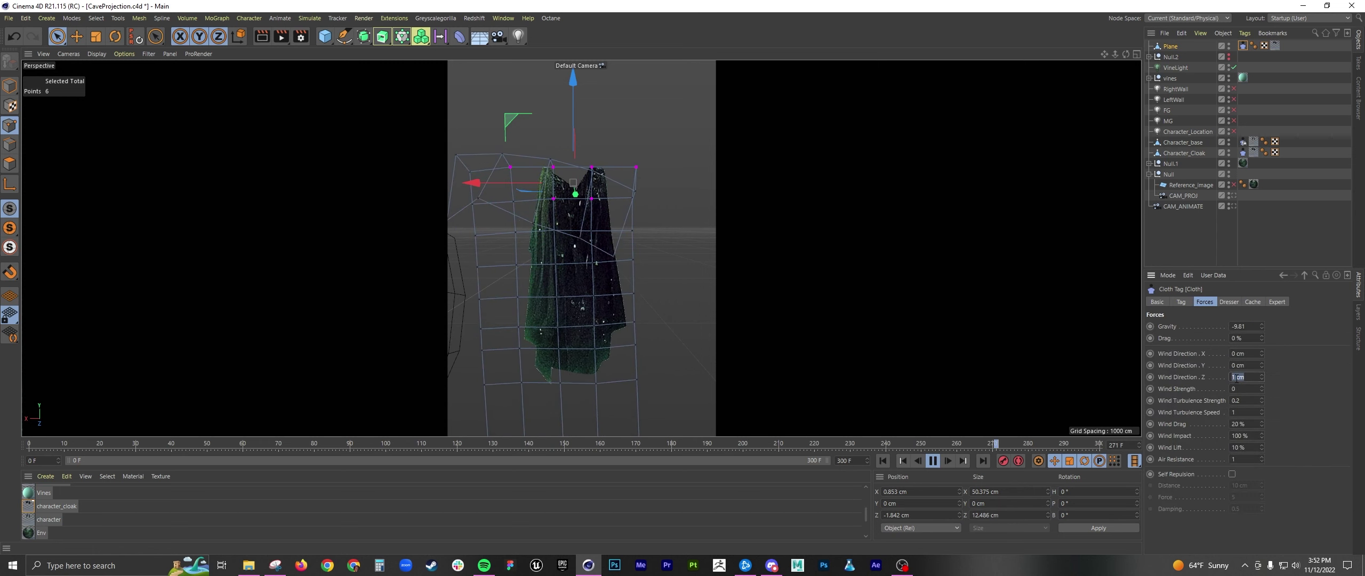
text(1)
click(1262, 352)
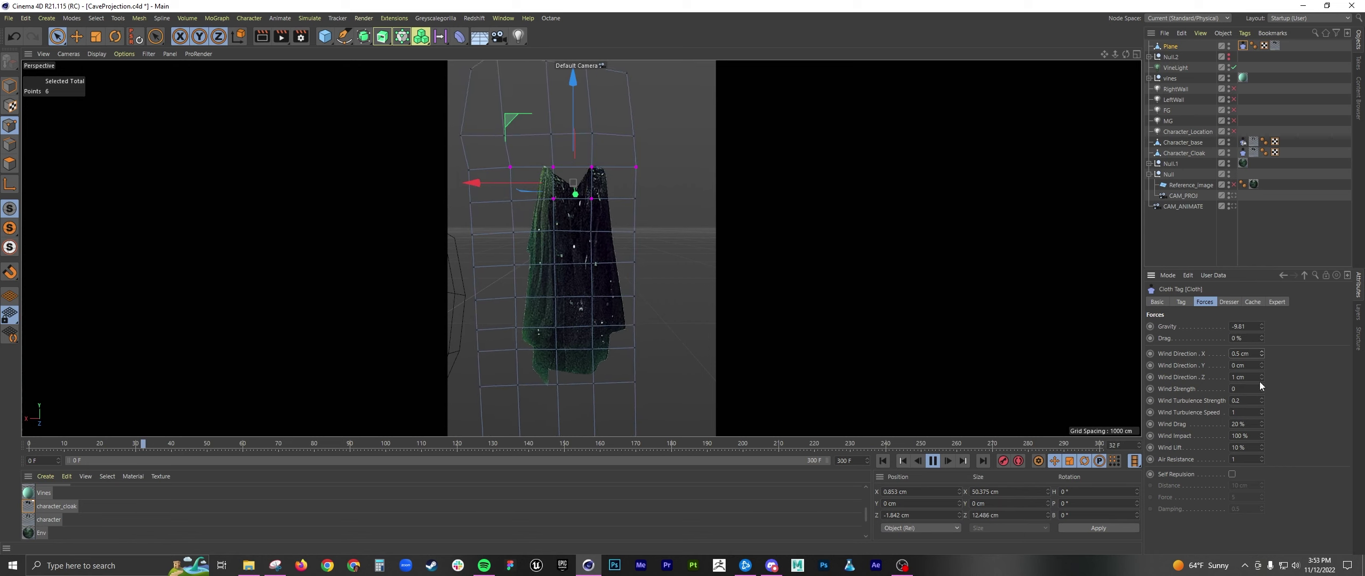
click(1184, 353)
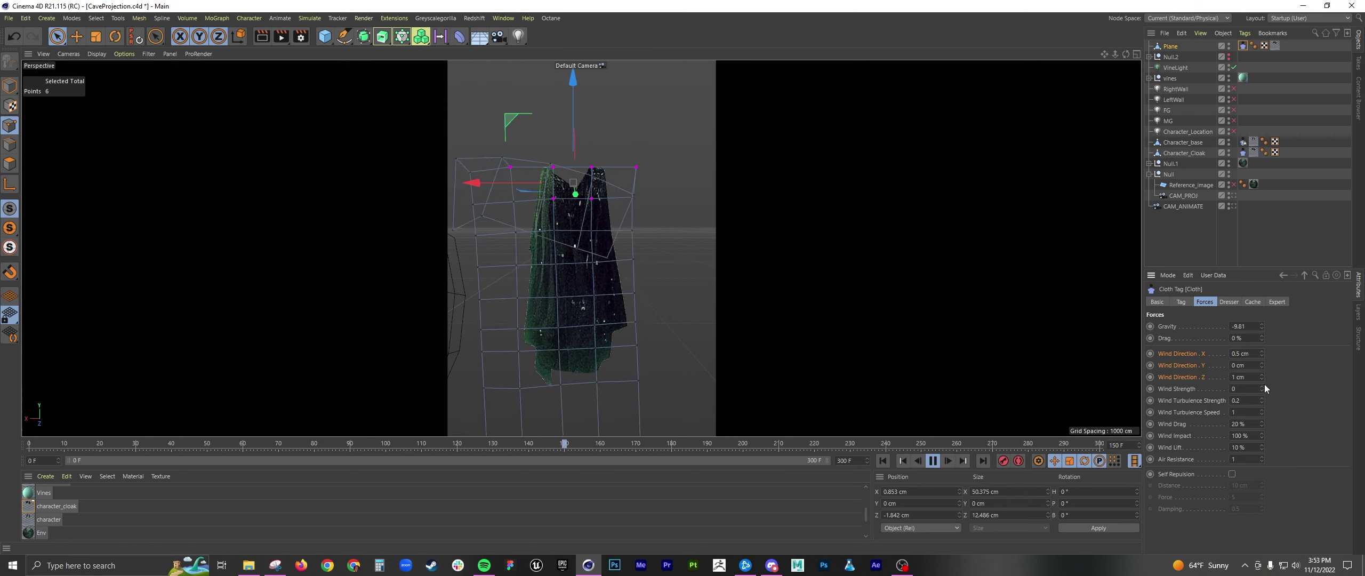
Step: Set the cloth Wind Strength to 0.8
click(1261, 386)
click(1260, 386)
click(1261, 386)
click(1261, 386)
click(1261, 386)
click(1261, 386)
click(1261, 386)
click(1260, 386)
click(1261, 386)
click(1260, 386)
click(1261, 386)
click(1260, 386)
click(1261, 386)
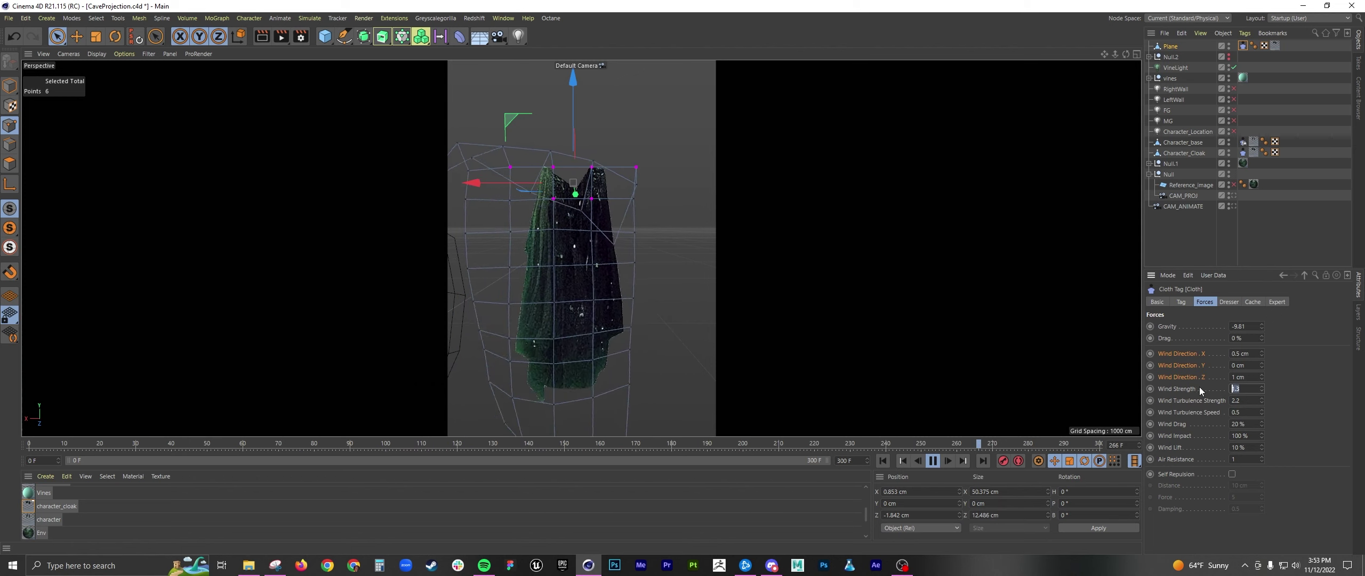
text(0.8)
key(Return)
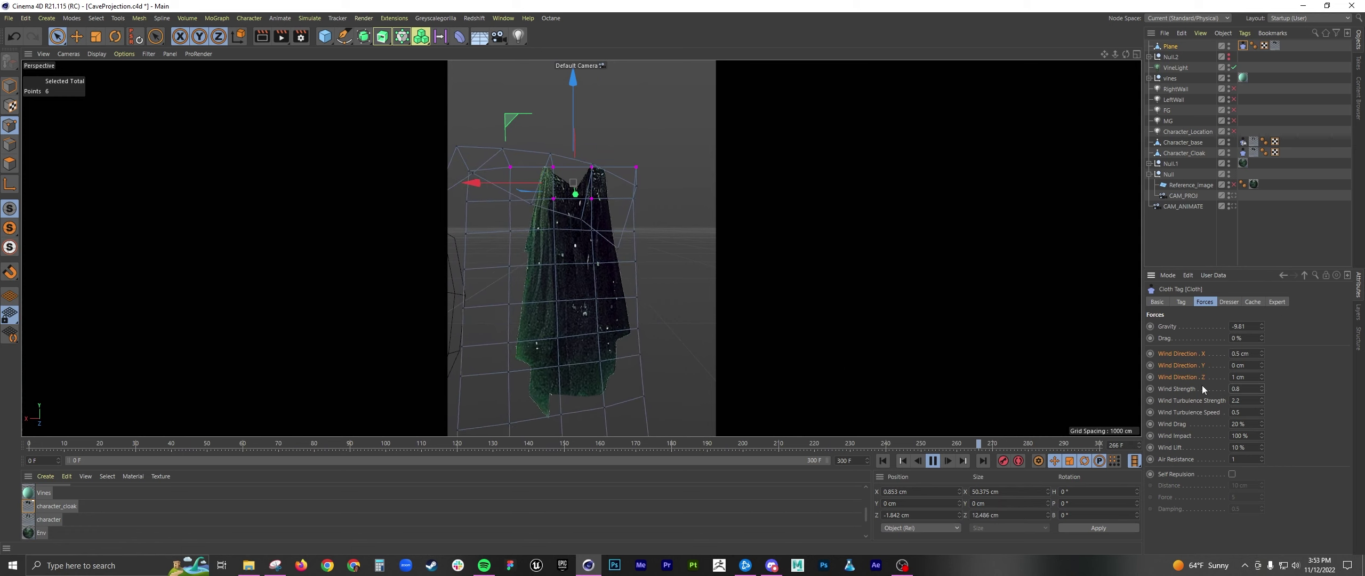
click(932, 460)
click(883, 460)
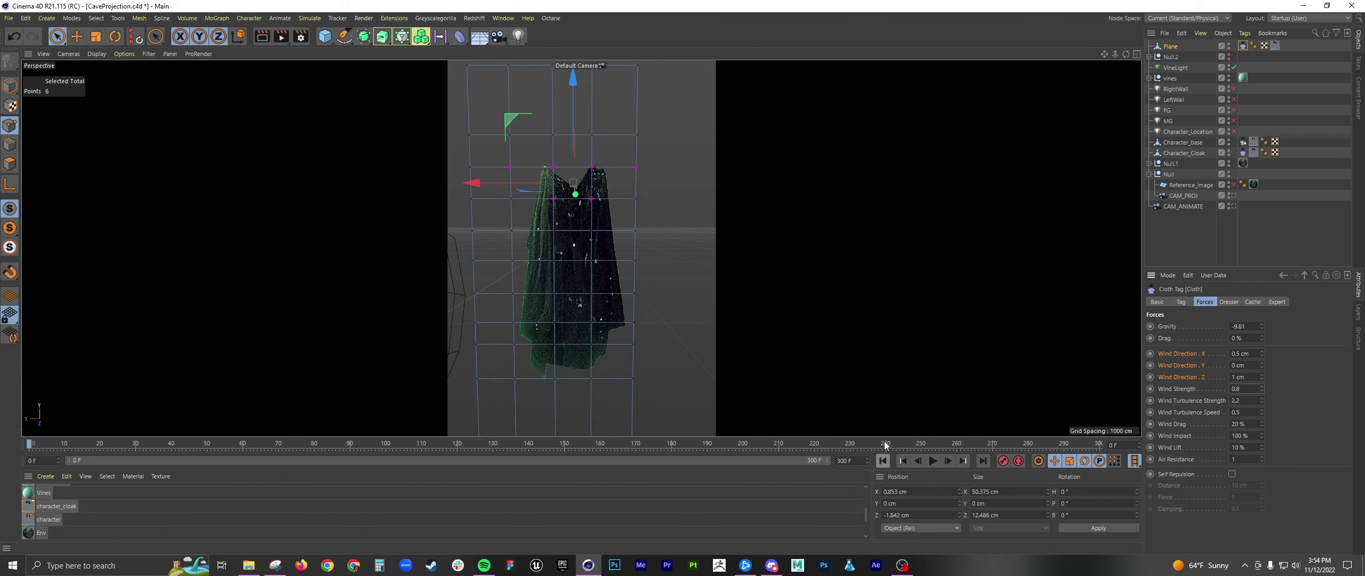
click(301, 37)
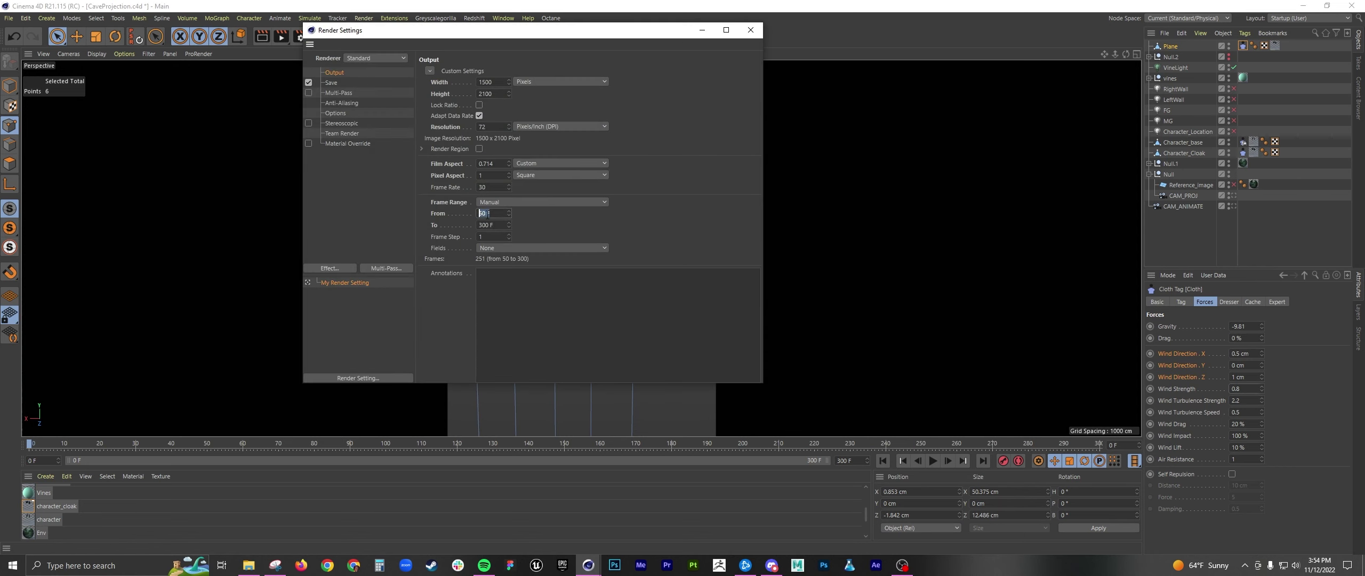
click(750, 30)
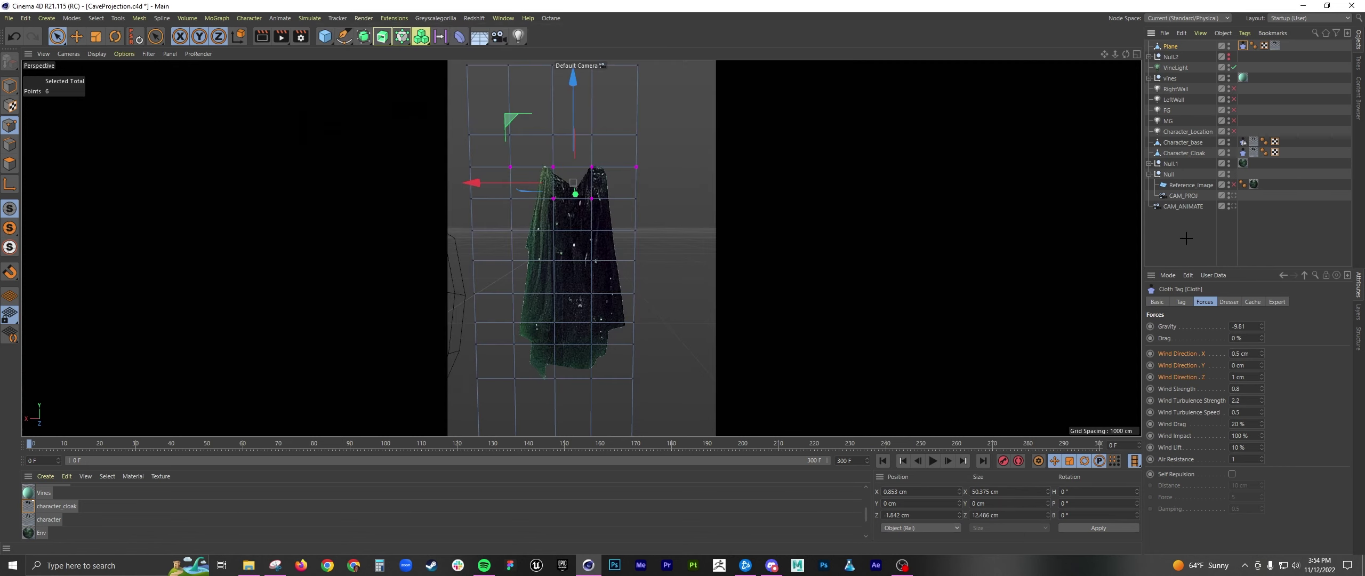
click(853, 405)
click(933, 461)
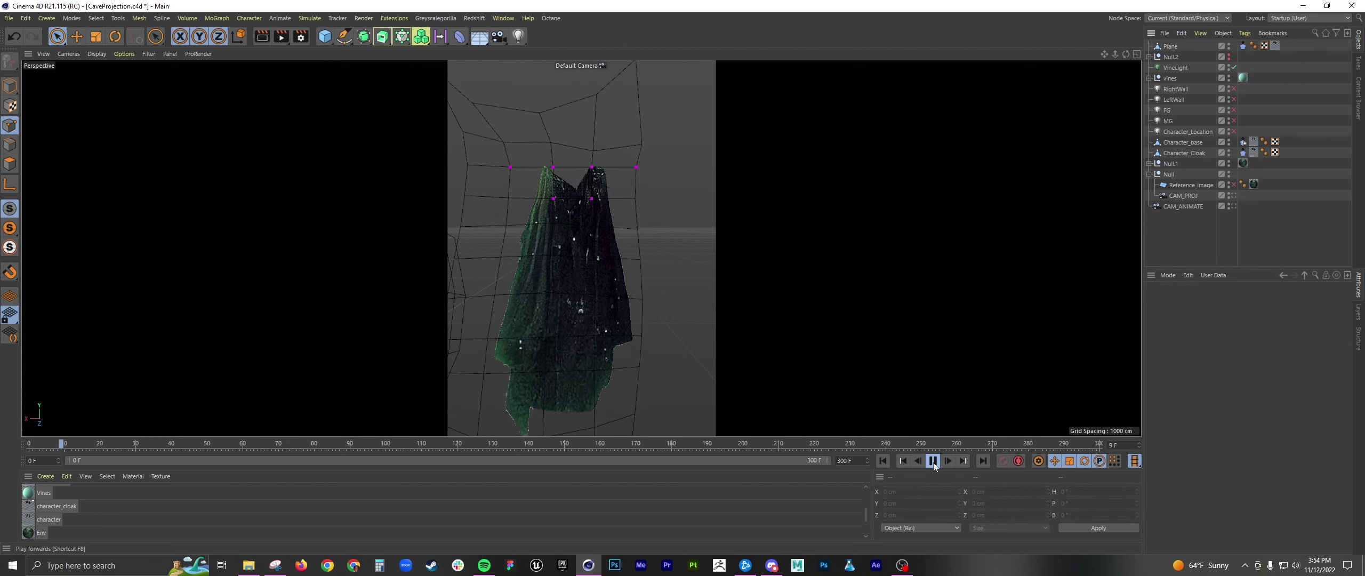
click(883, 460)
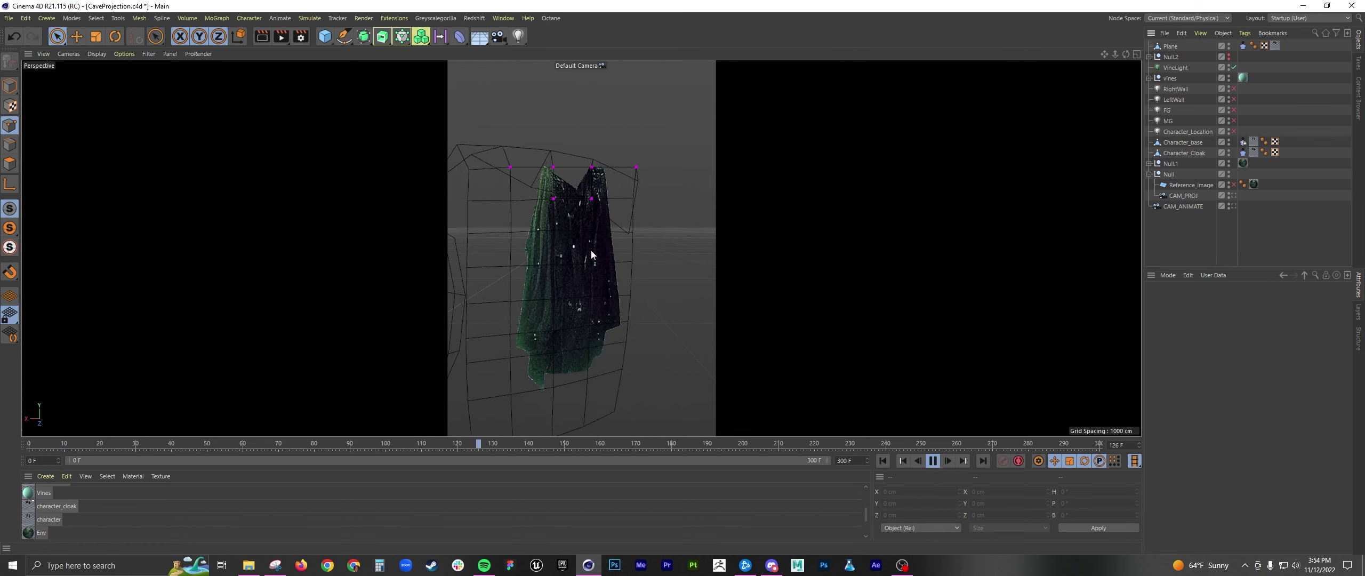
click(883, 460)
click(932, 460)
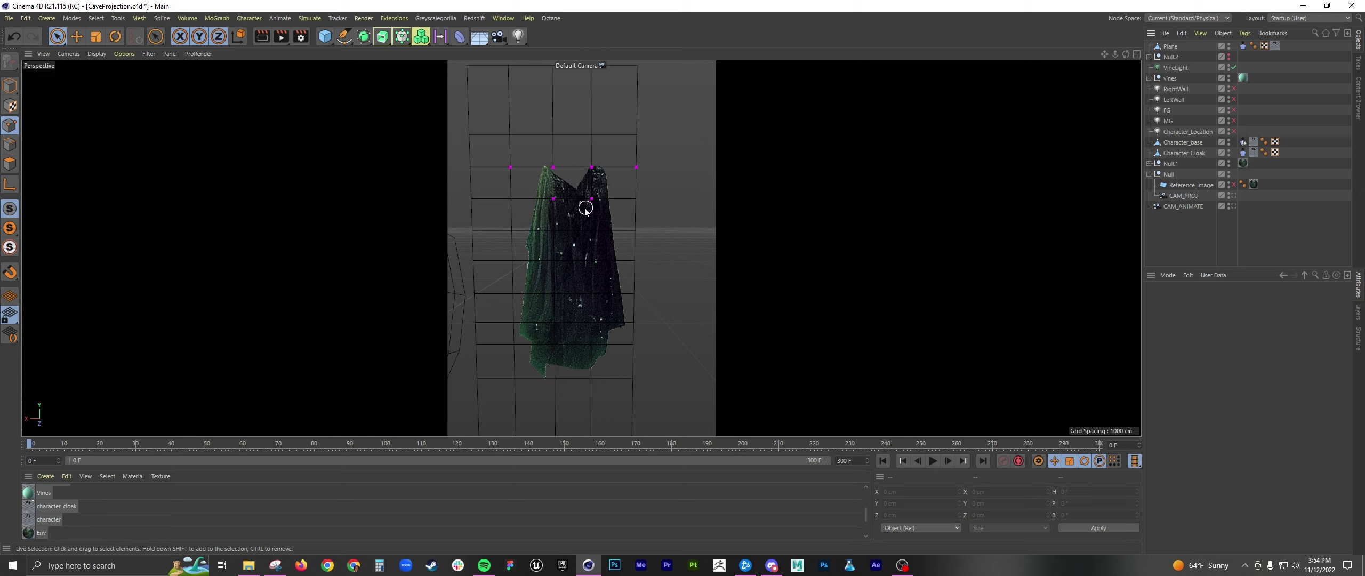
click(933, 460)
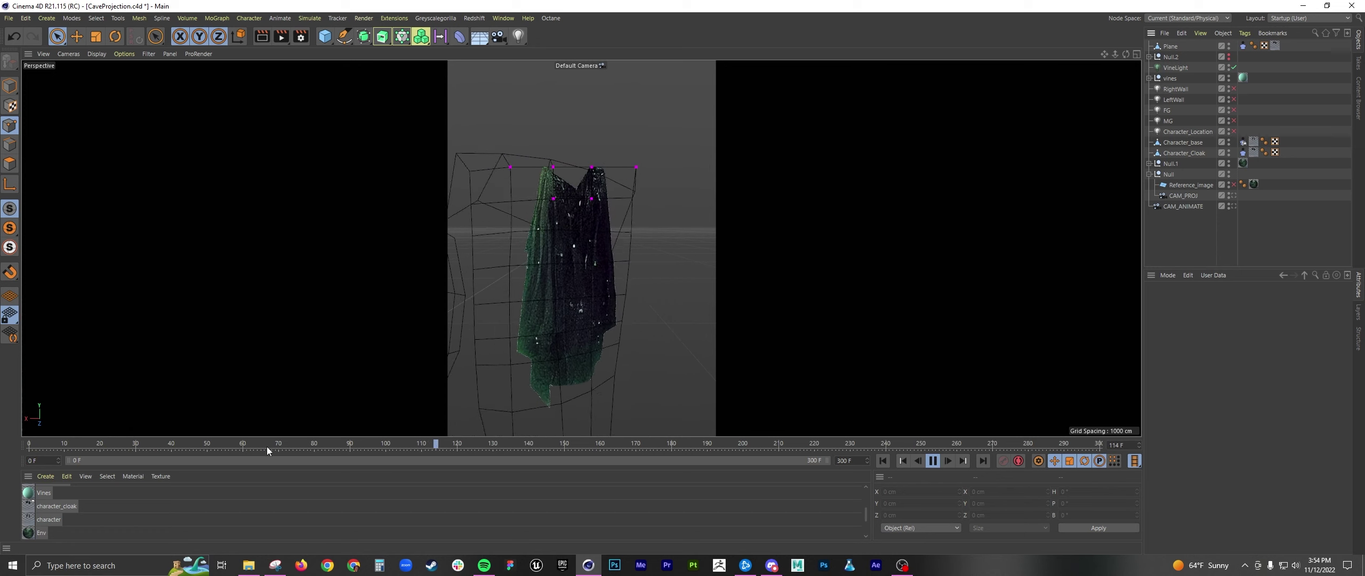
click(934, 462)
Step: Delete the Plane object and view the scene through the CAM_ANIMATE camera
click(1170, 46)
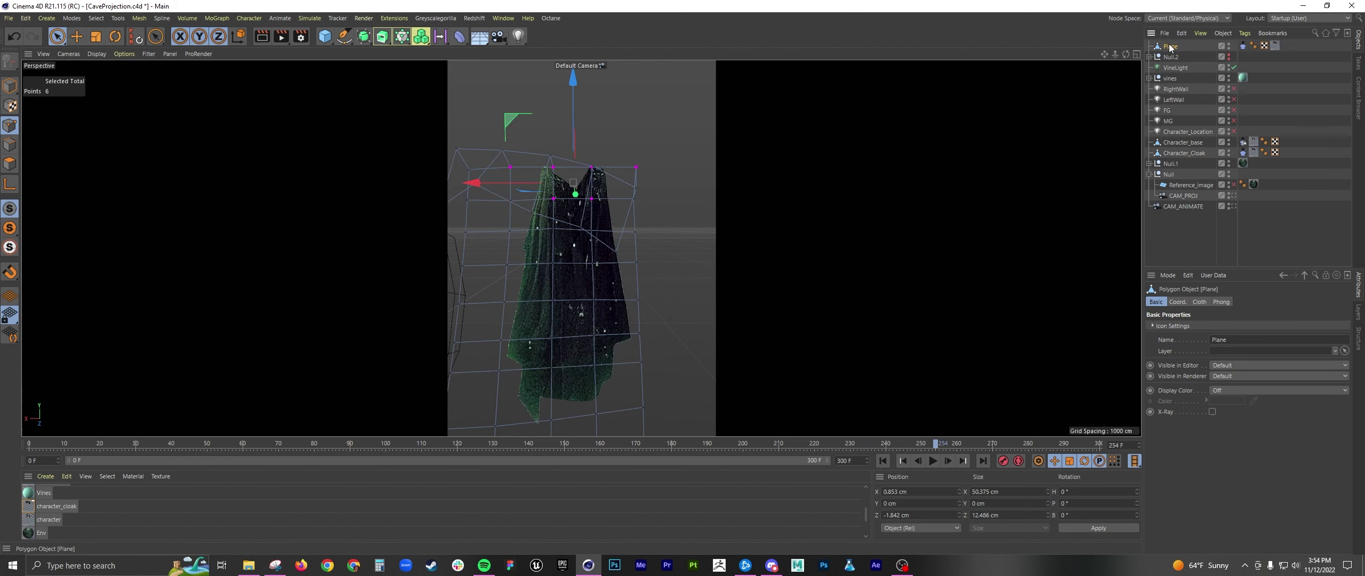
key(Delete)
click(1234, 195)
Step: Switch to Model mode and play the camera animation, stopping around frame 272
click(1184, 142)
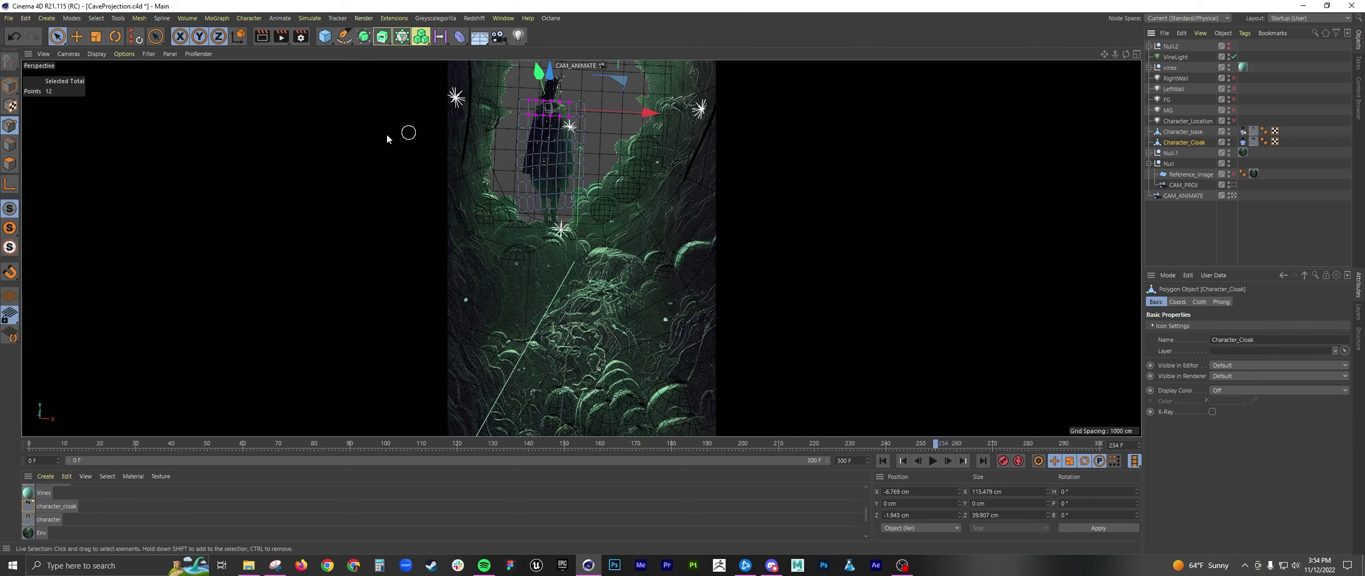
click(10, 85)
click(1193, 229)
click(932, 461)
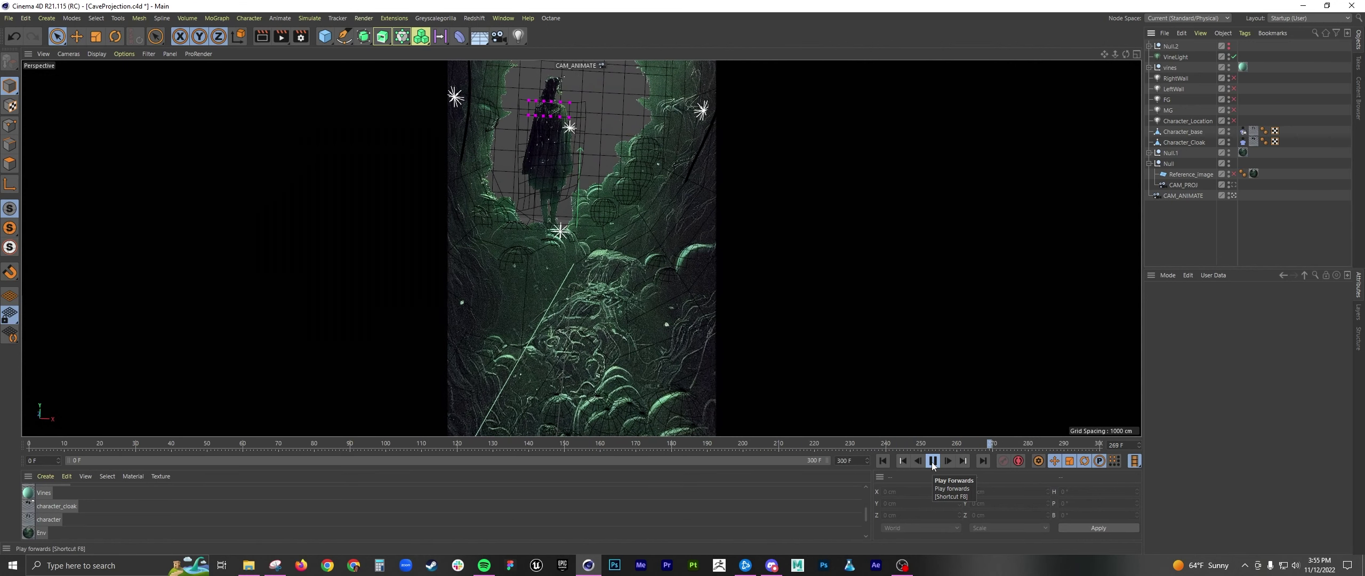
click(932, 462)
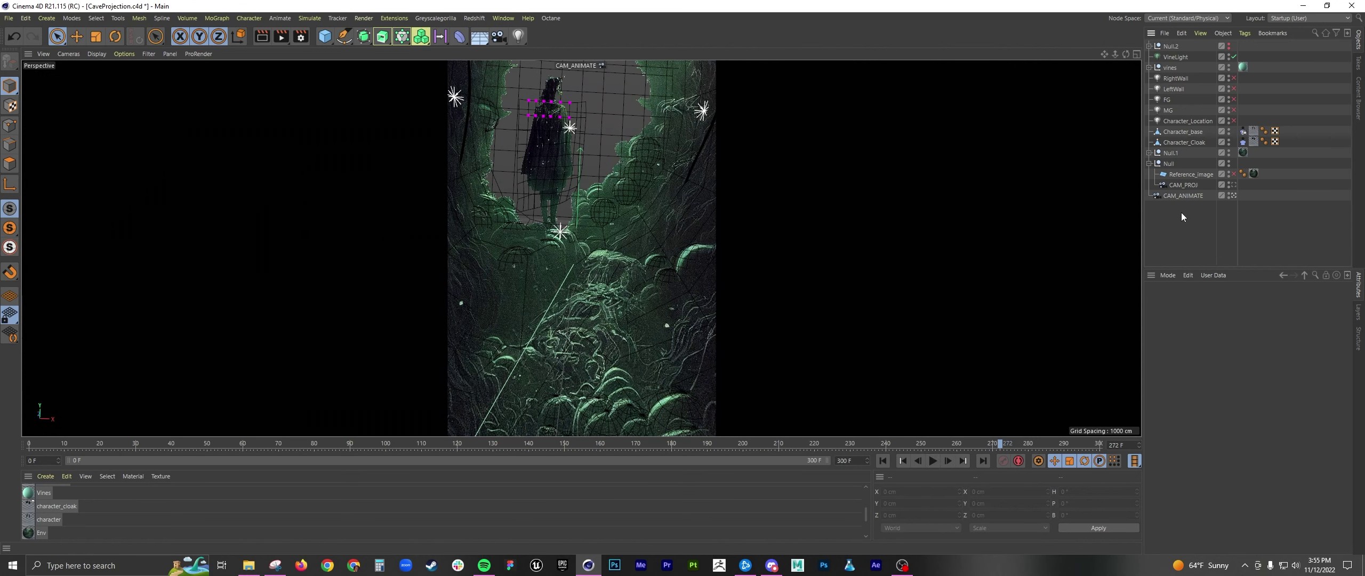
click(301, 36)
drag(344, 30, 692, 61)
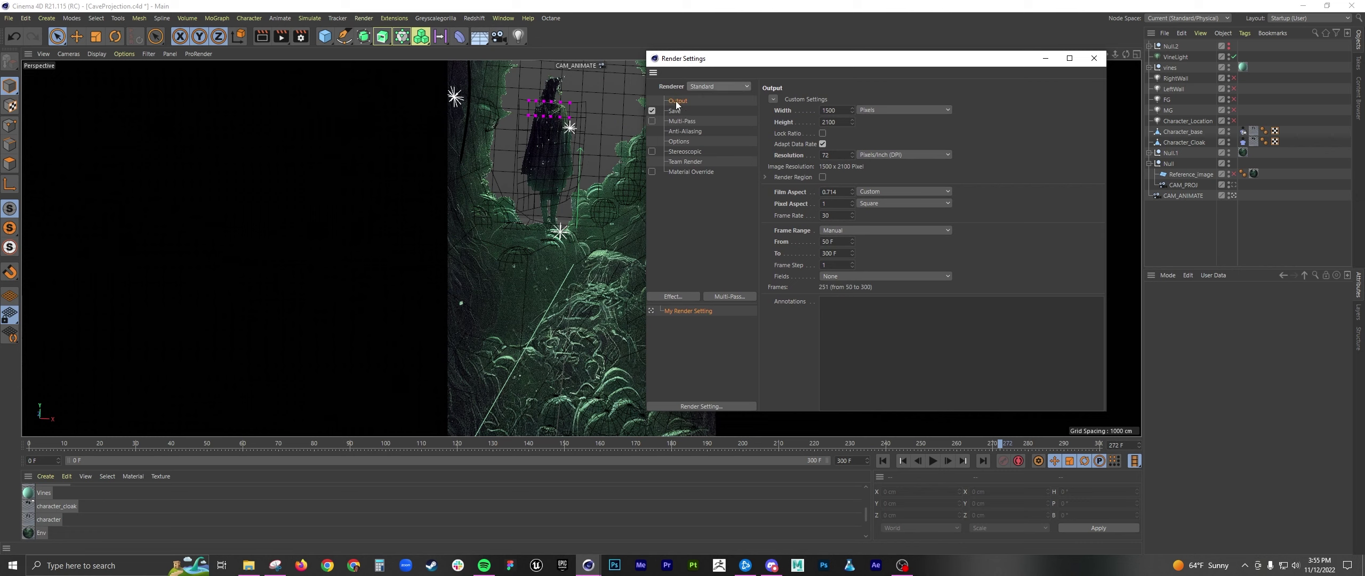
drag(835, 243, 823, 243)
click(684, 132)
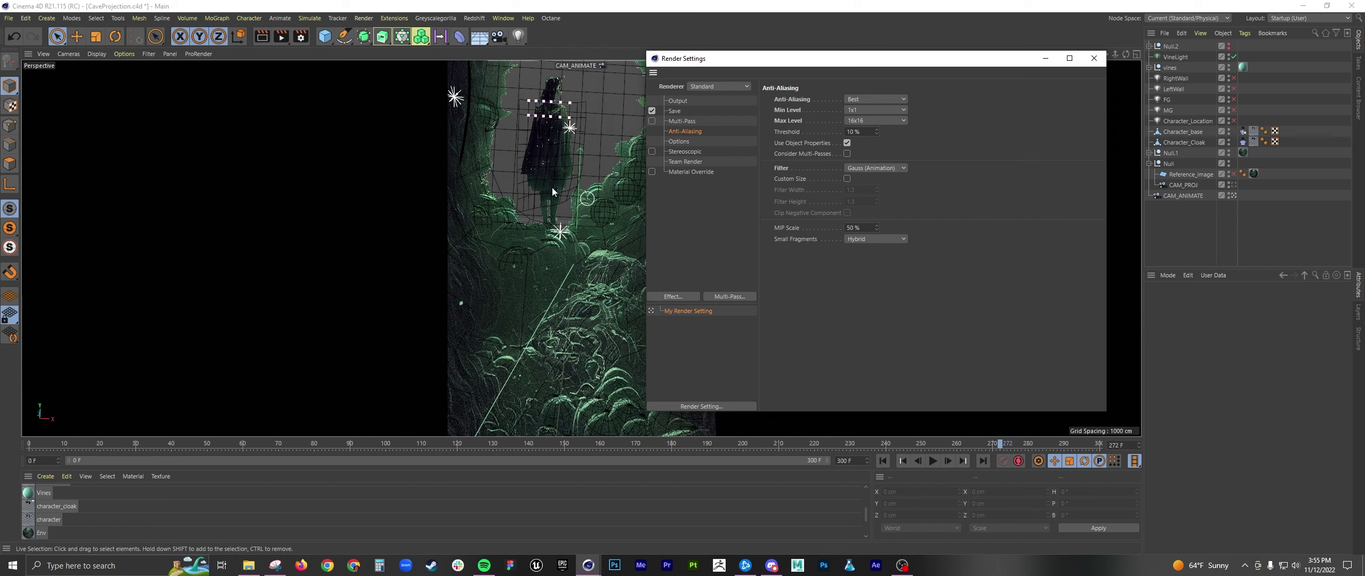
click(675, 112)
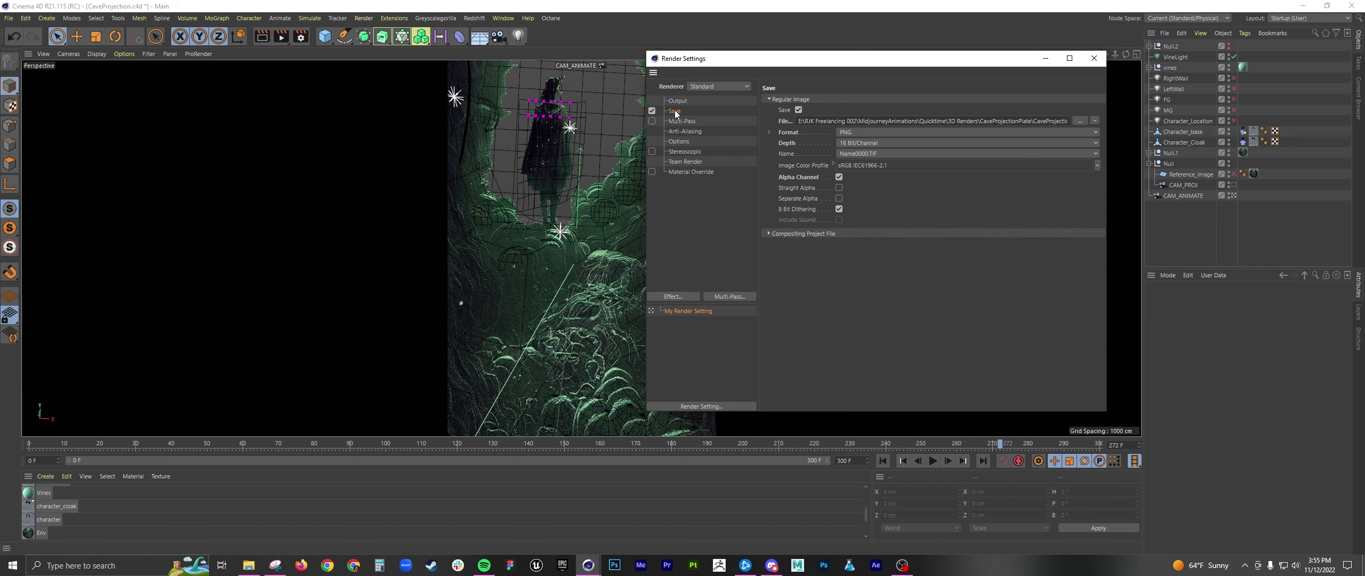
click(849, 133)
click(851, 133)
click(1093, 59)
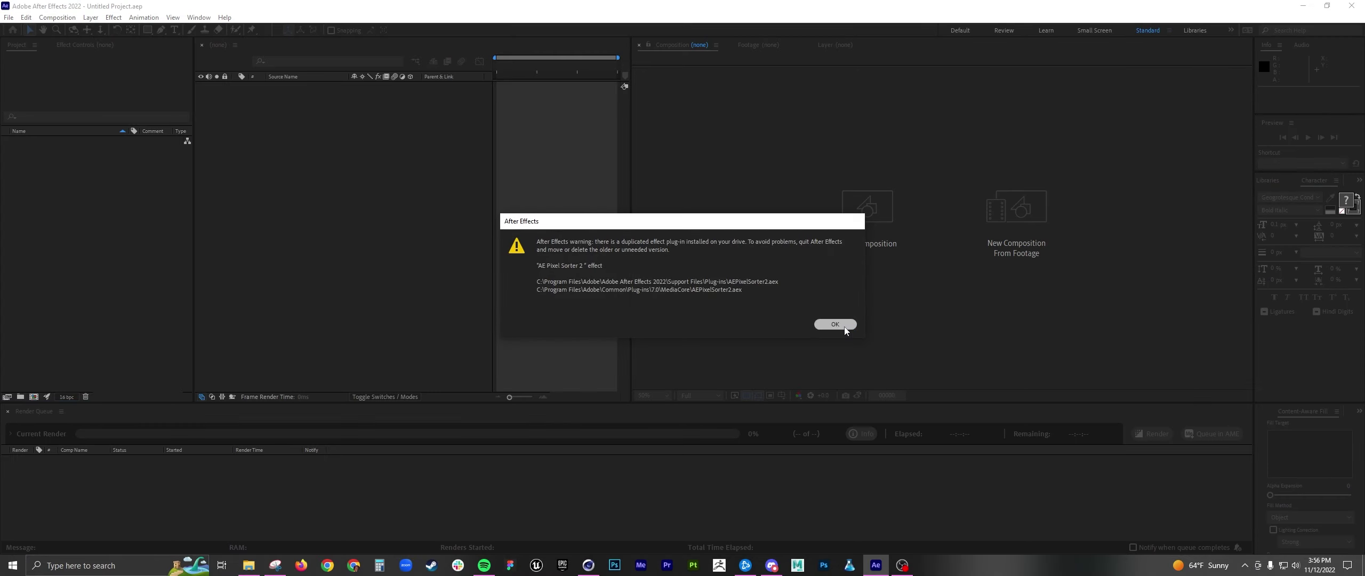
Step: Open the CaveProjection project and its CaveProjection composition
click(842, 327)
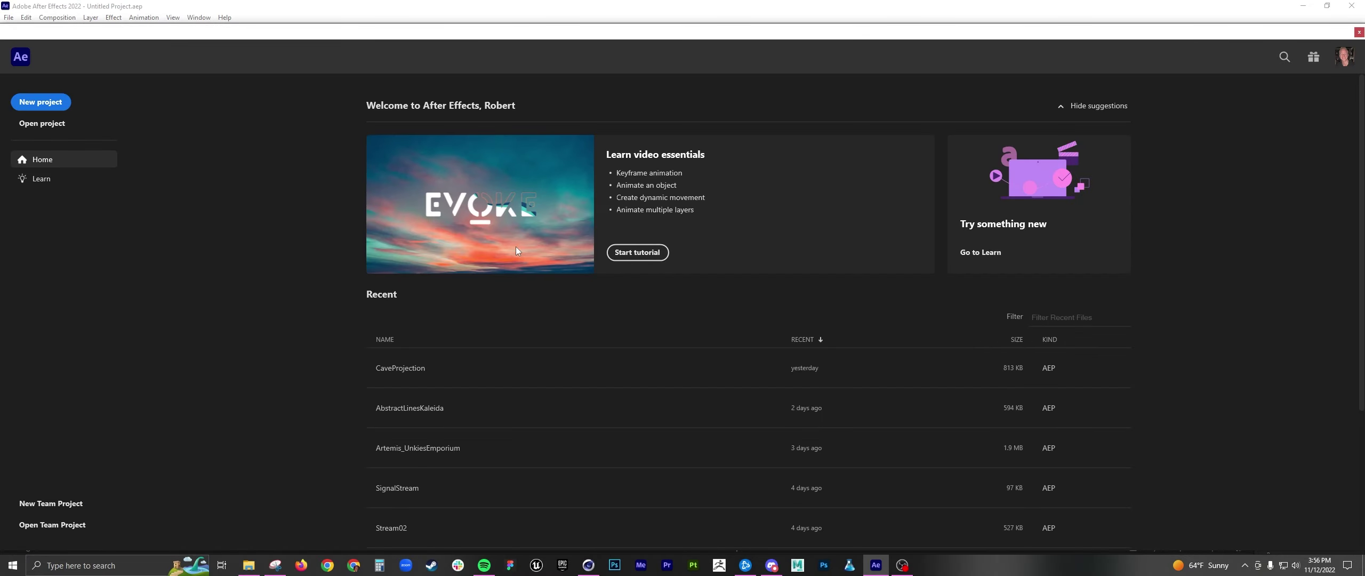
click(409, 369)
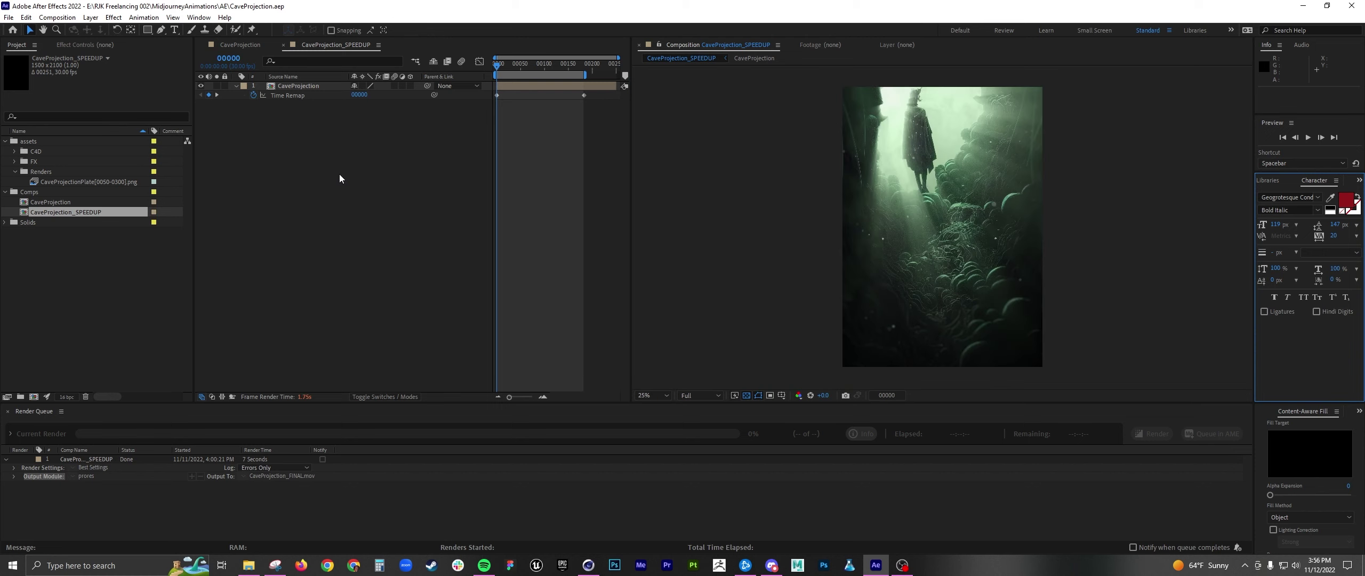
double_click(51, 203)
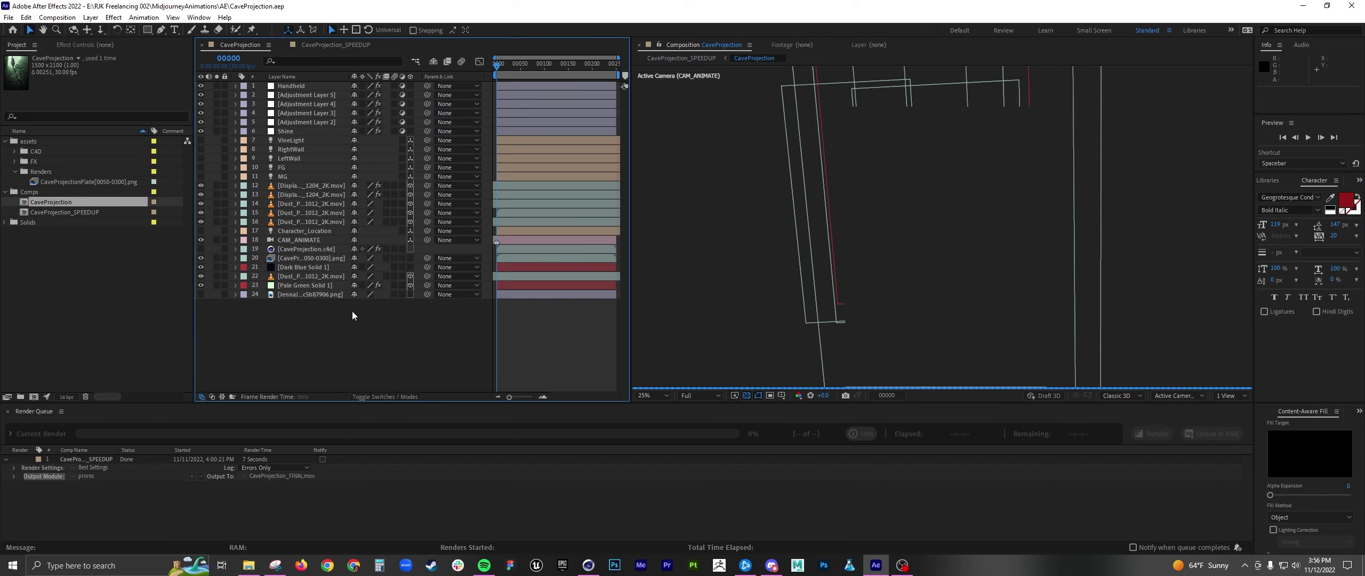
Step: Hide layers 1–6, 12–16 and 21–23 in the comp
drag(200, 85, 200, 131)
drag(200, 186, 202, 289)
click(303, 267)
click(304, 317)
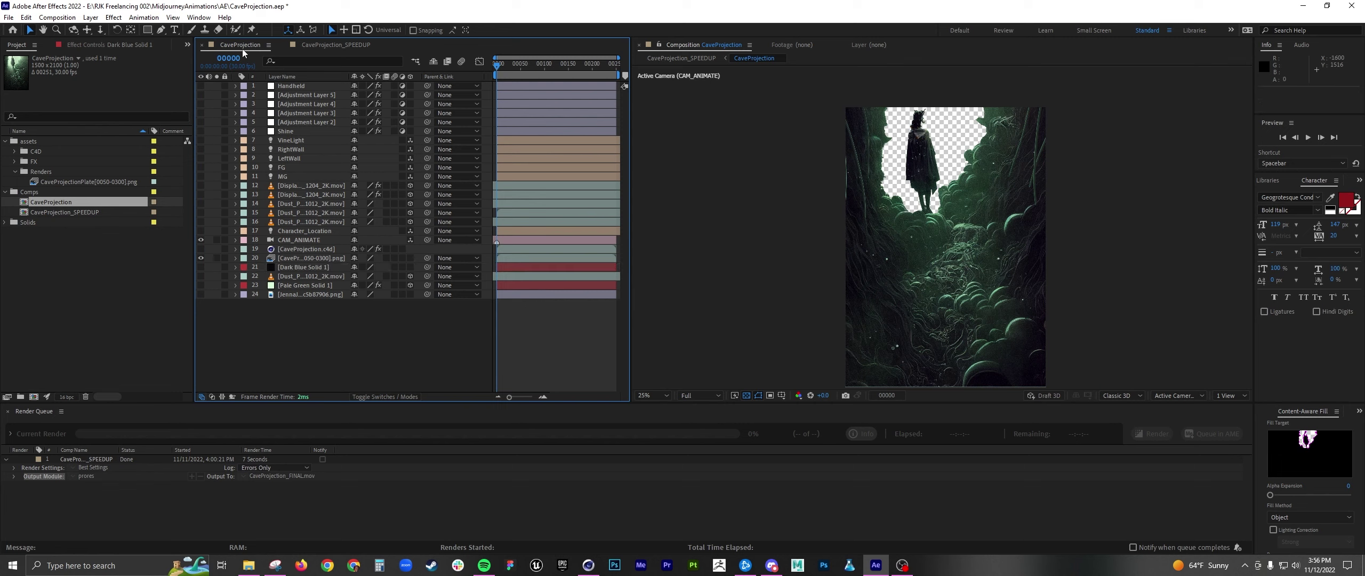
Step: Remove the finished item from the Render Queue
click(200, 17)
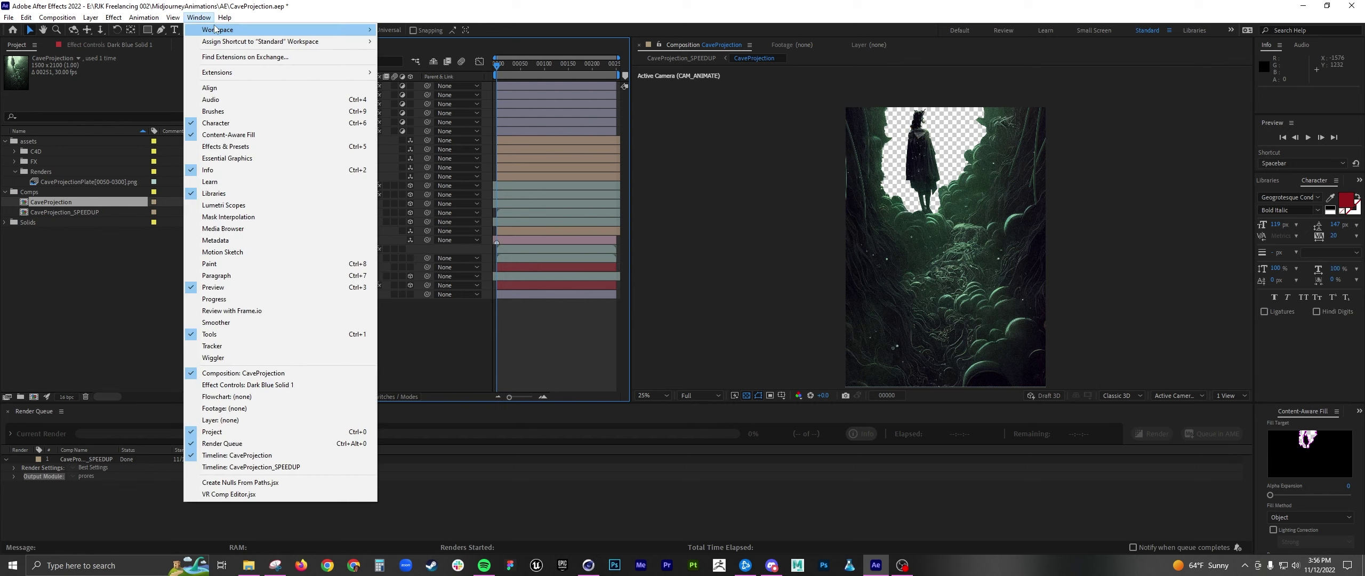
mouse_move(215, 30)
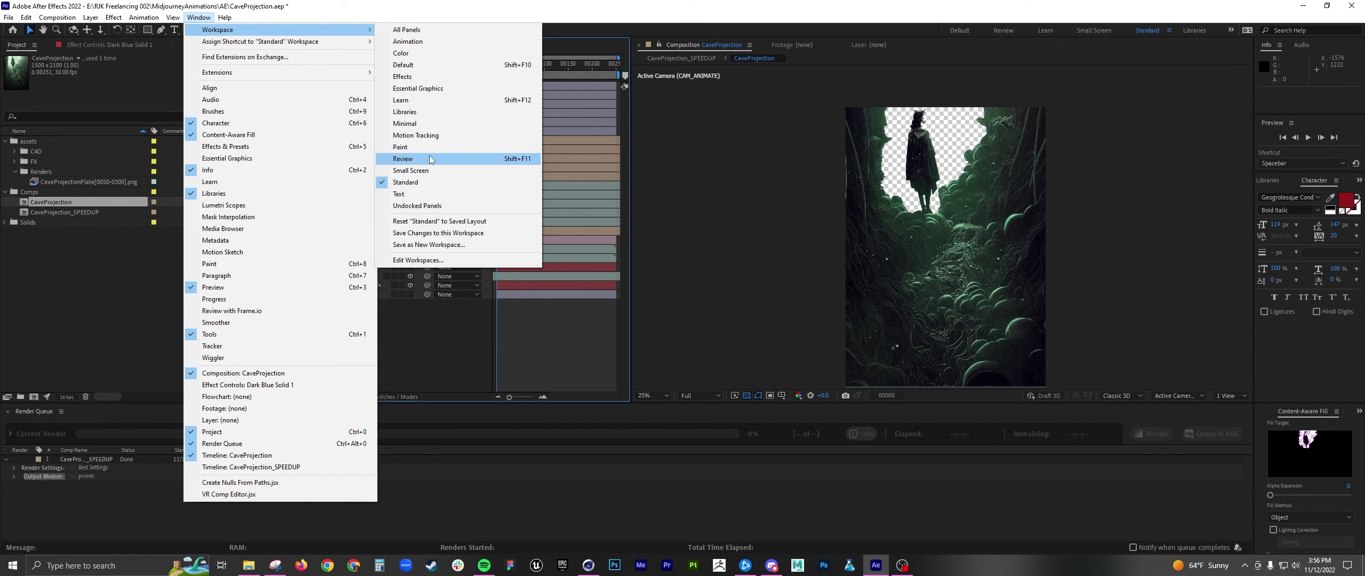
click(466, 8)
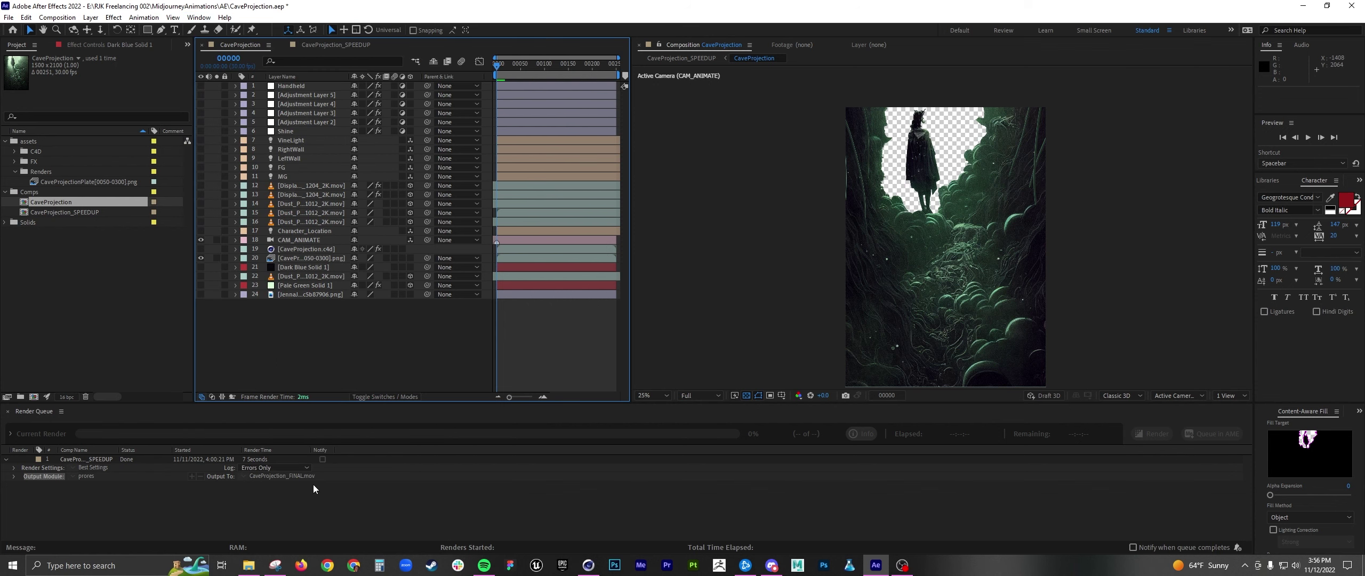
click(91, 462)
key(Delete)
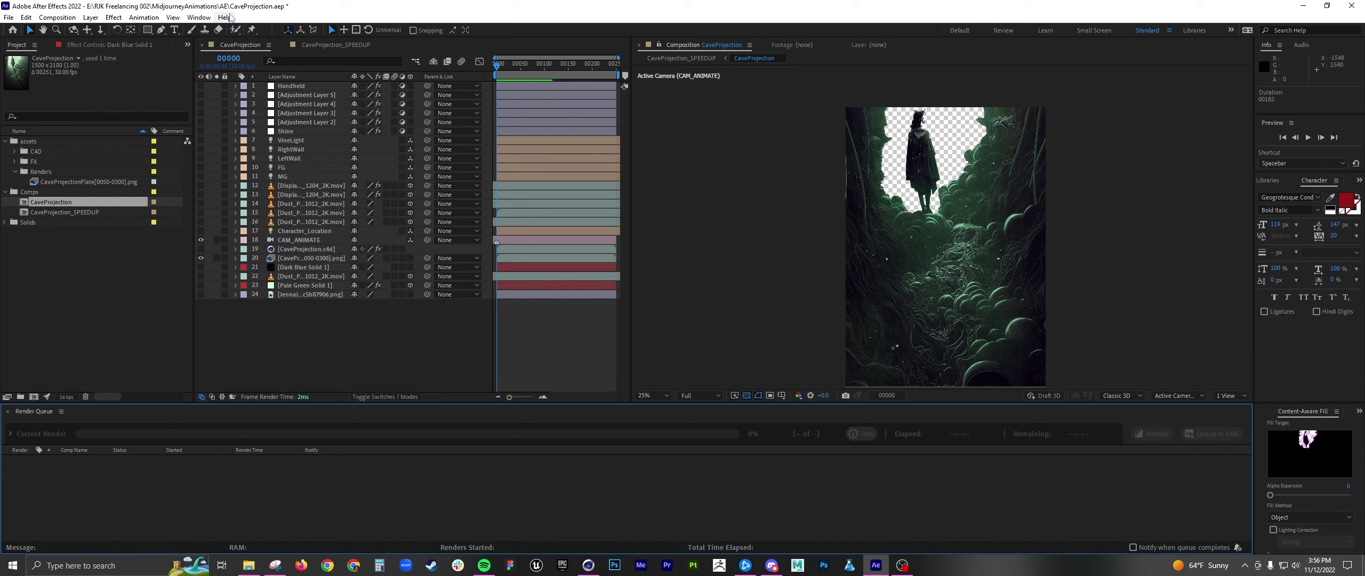
Step: Switch to the Default workspace and reopen the CaveProjection timeline
click(199, 17)
mouse_move(238, 31)
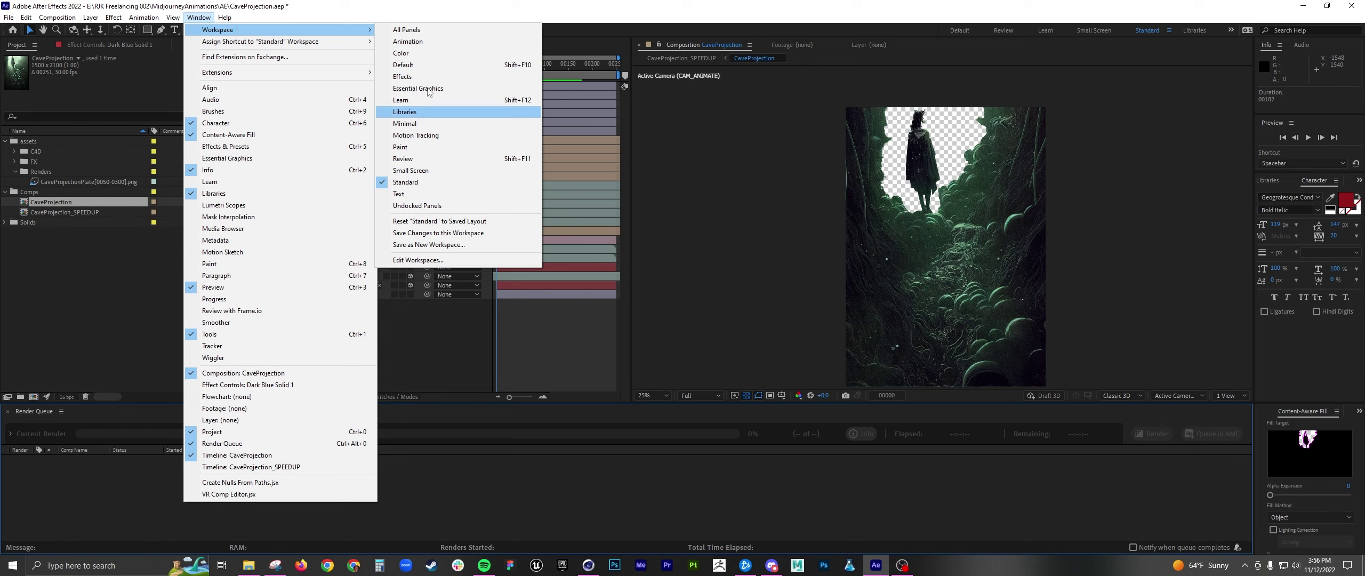
click(417, 66)
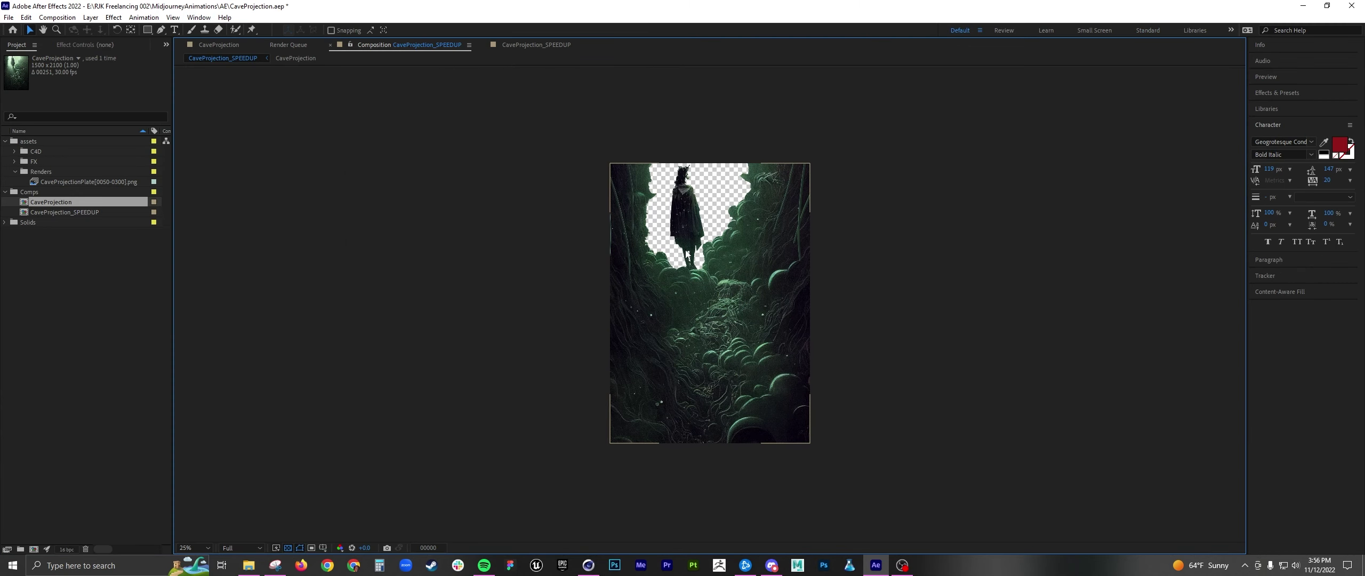
click(198, 18)
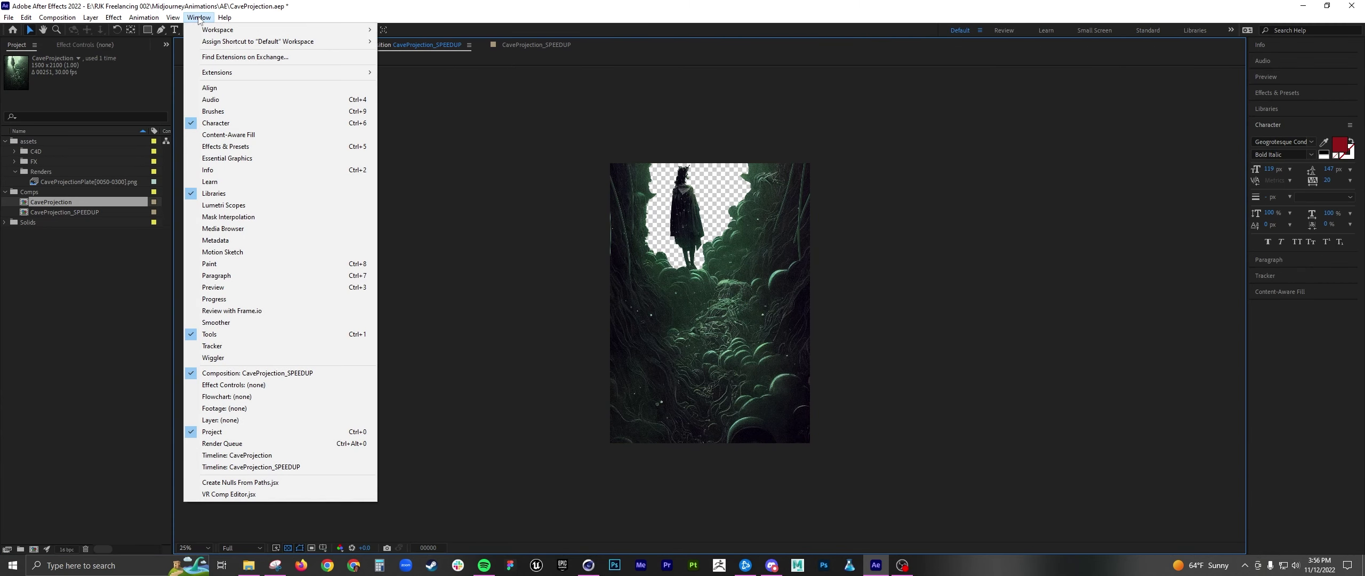
click(285, 456)
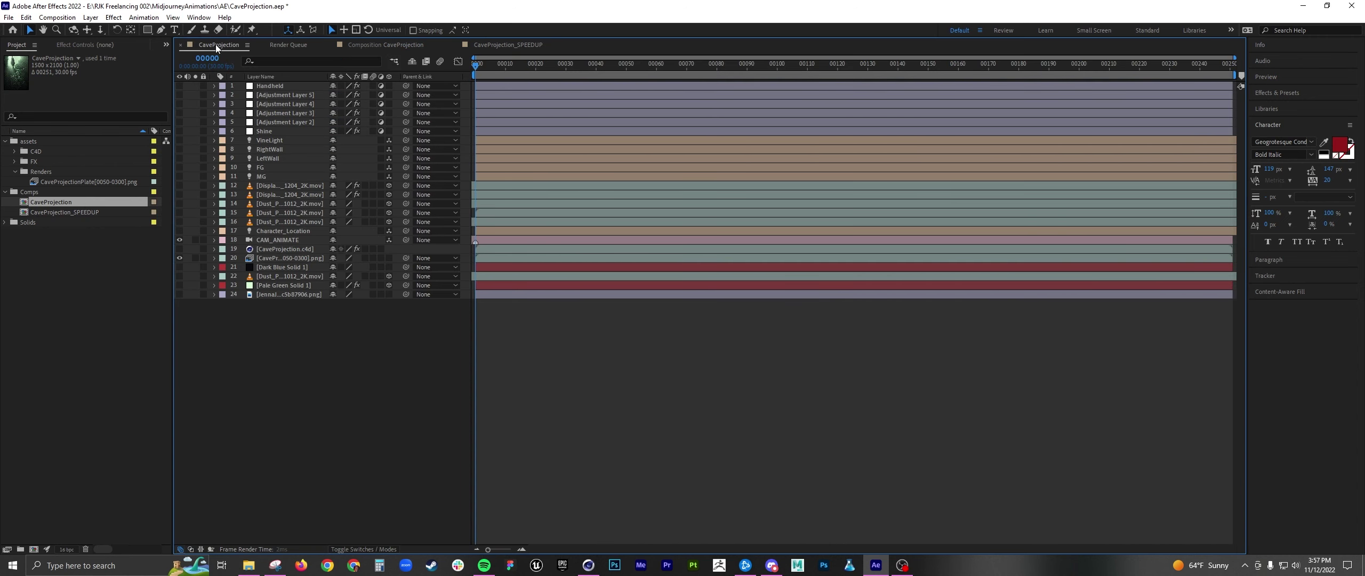
Step: Rearrange the timeline panel to enlarge the composition viewer, then scrub the opening frames
mouse_move(214, 48)
mouse_down()
mouse_move(378, 448)
mouse_move(288, 100)
mouse_move(208, 47)
mouse_up()
drag(211, 49, 243, 543)
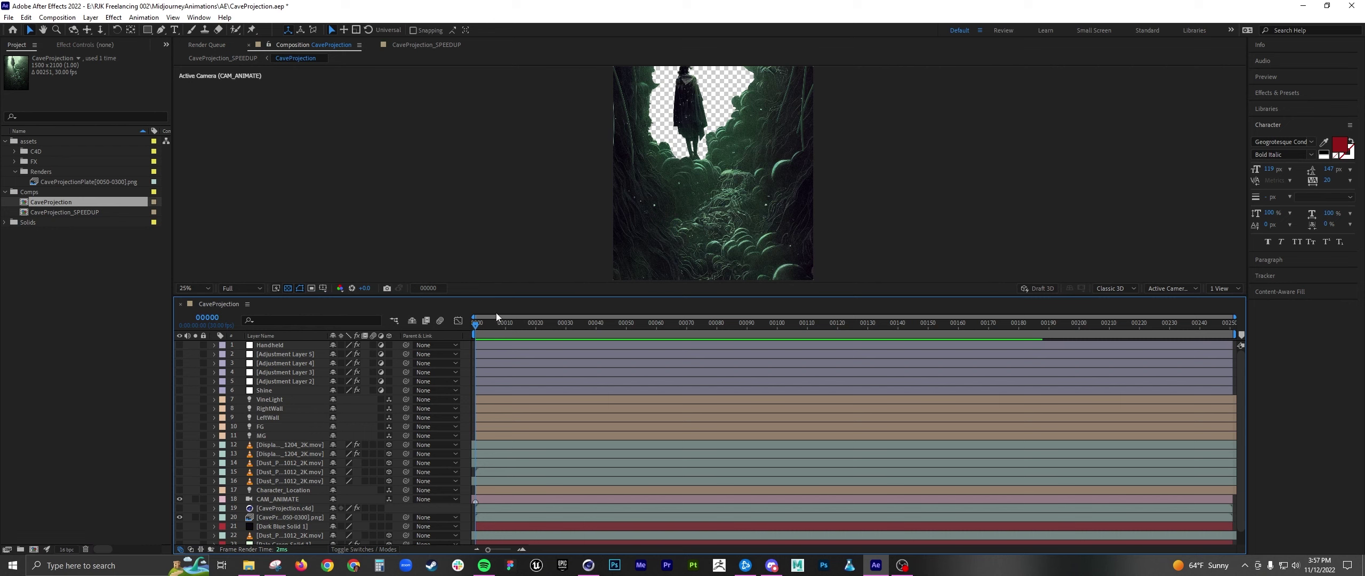
drag(494, 297, 496, 388)
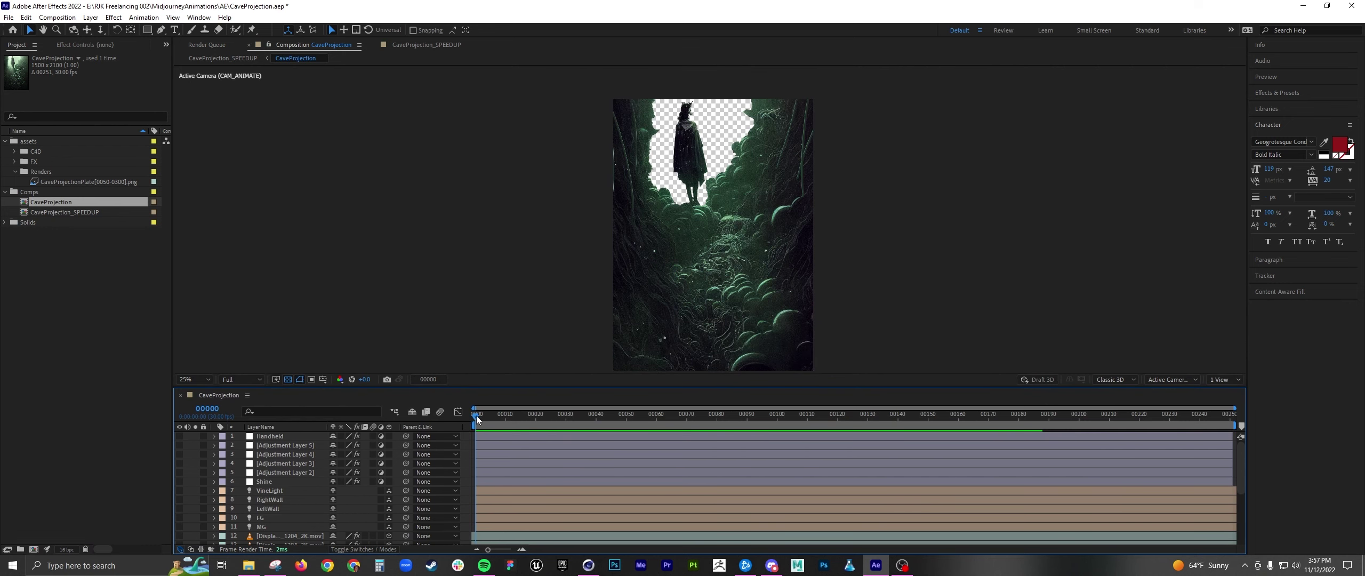
drag(478, 416, 600, 414)
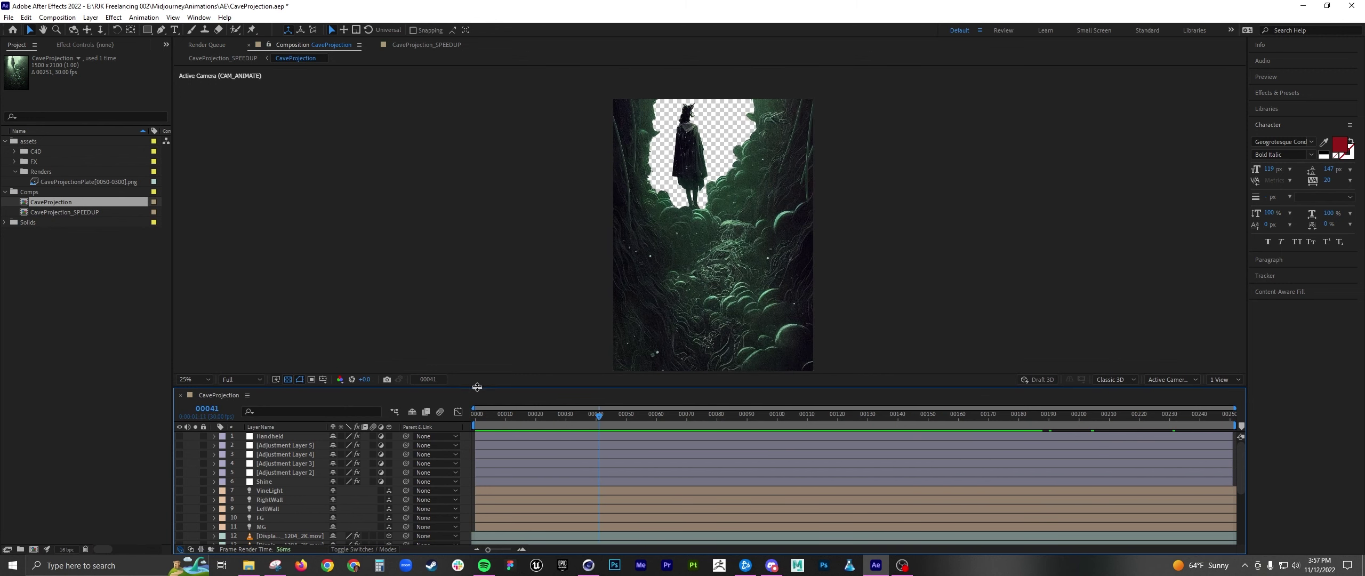
Step: Split the viewer into Top and Active Camera views and scrub with CAM_ANIMATE selected
click(1223, 379)
click(1228, 403)
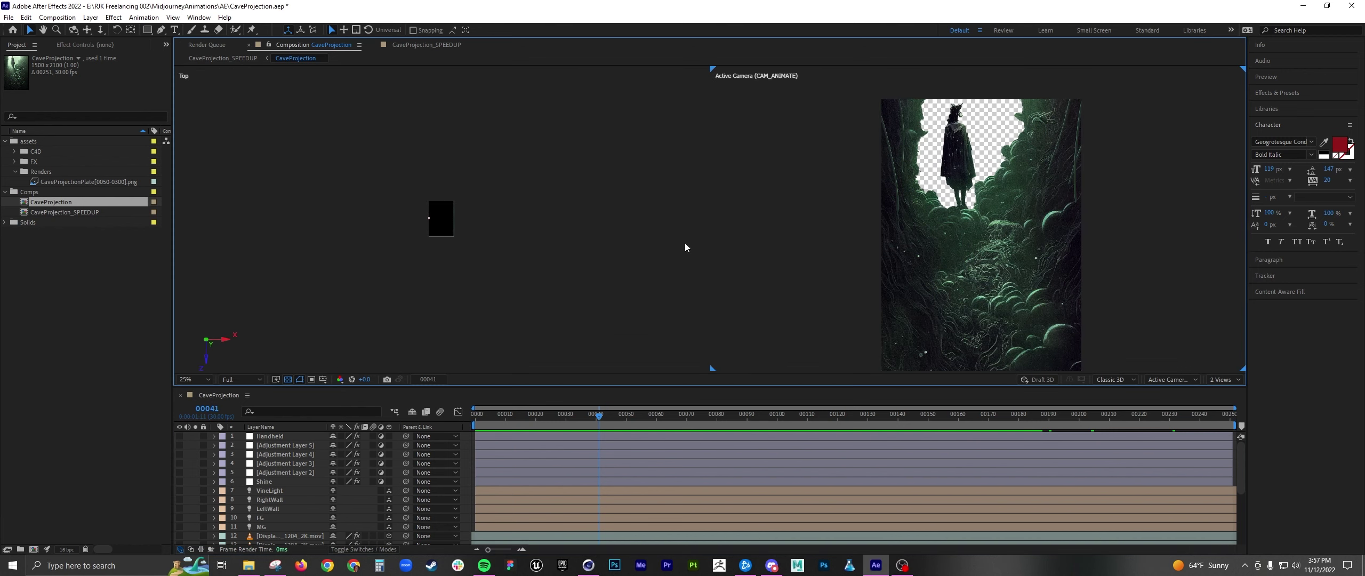
scroll(435, 222, up, 5)
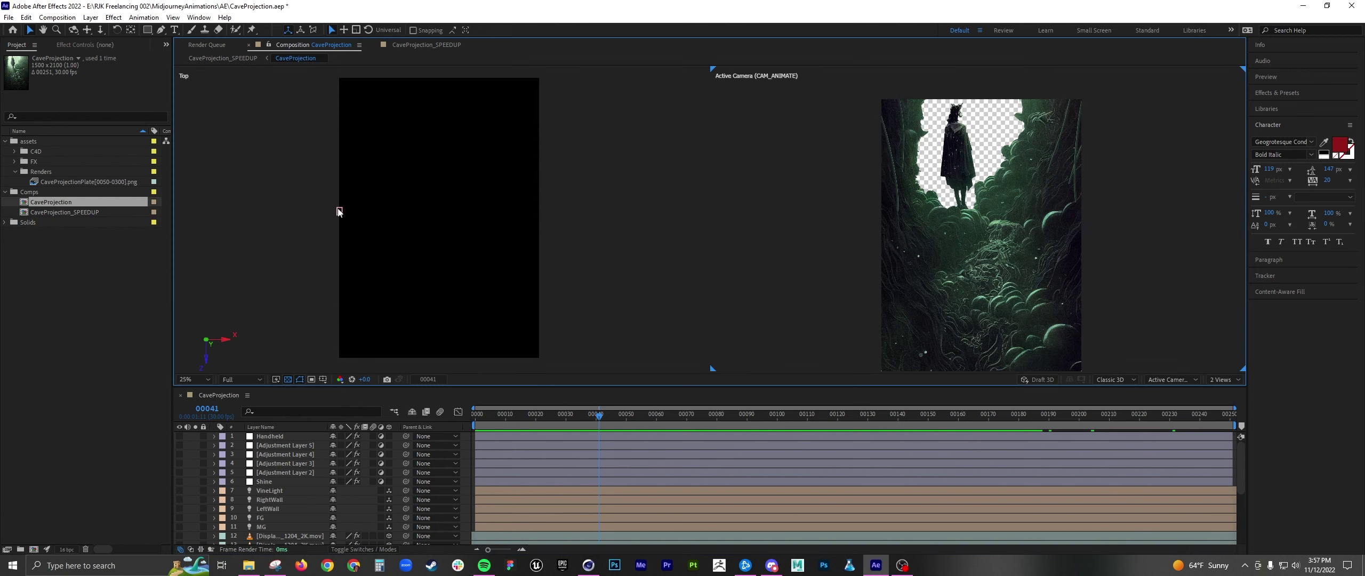
click(339, 211)
drag(597, 418, 458, 355)
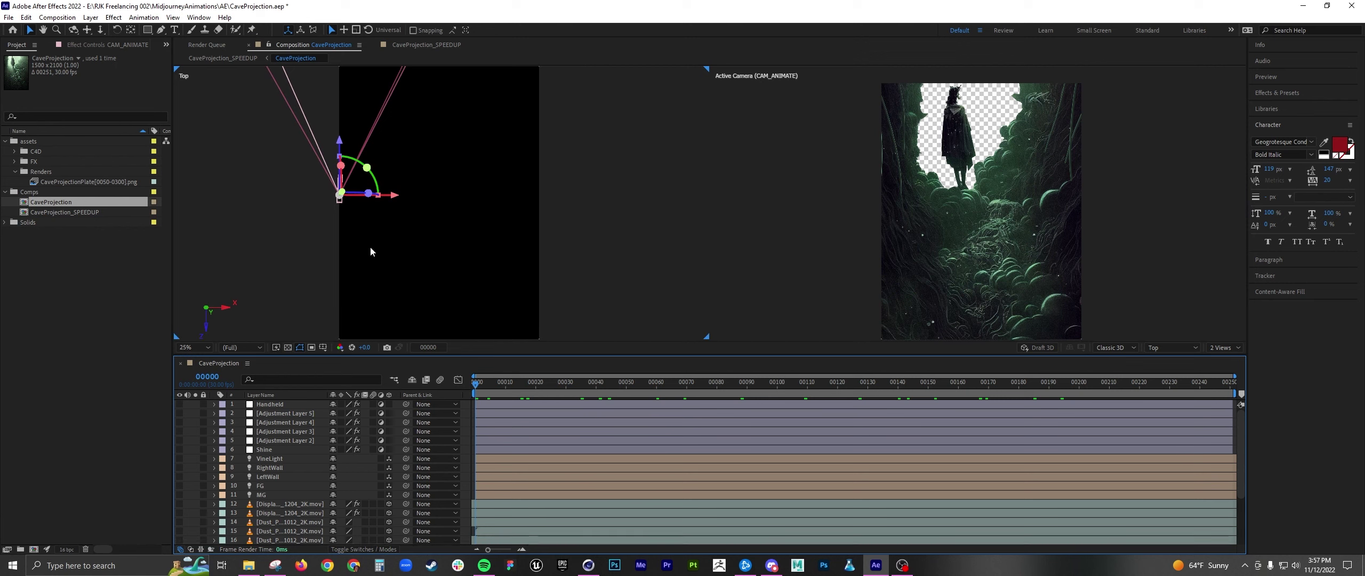
Step: Toggle the VineLight through MG light layers visible and then hidden again
click(274, 460)
shift+click(272, 495)
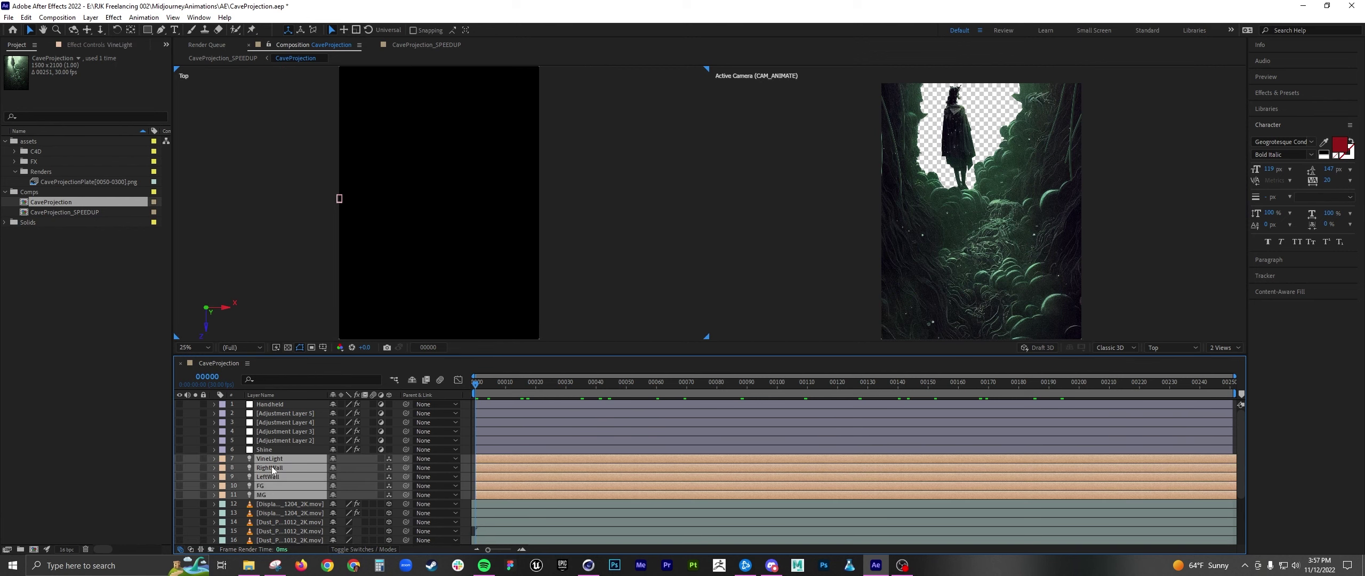
drag(184, 469, 182, 460)
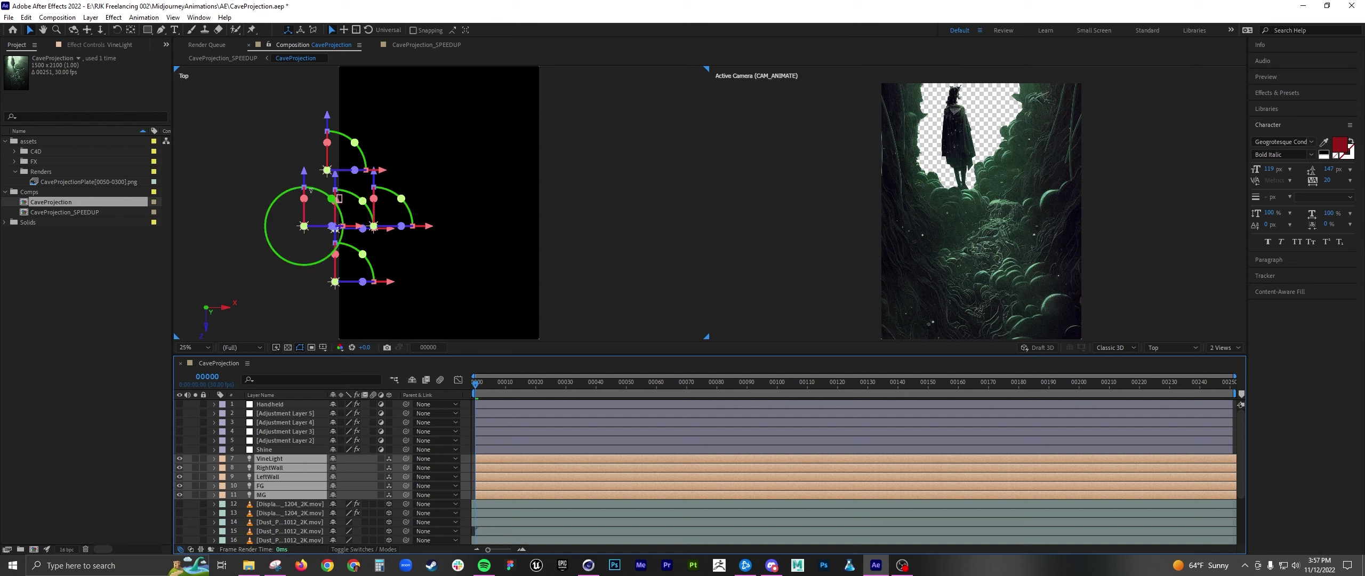
drag(180, 463, 180, 495)
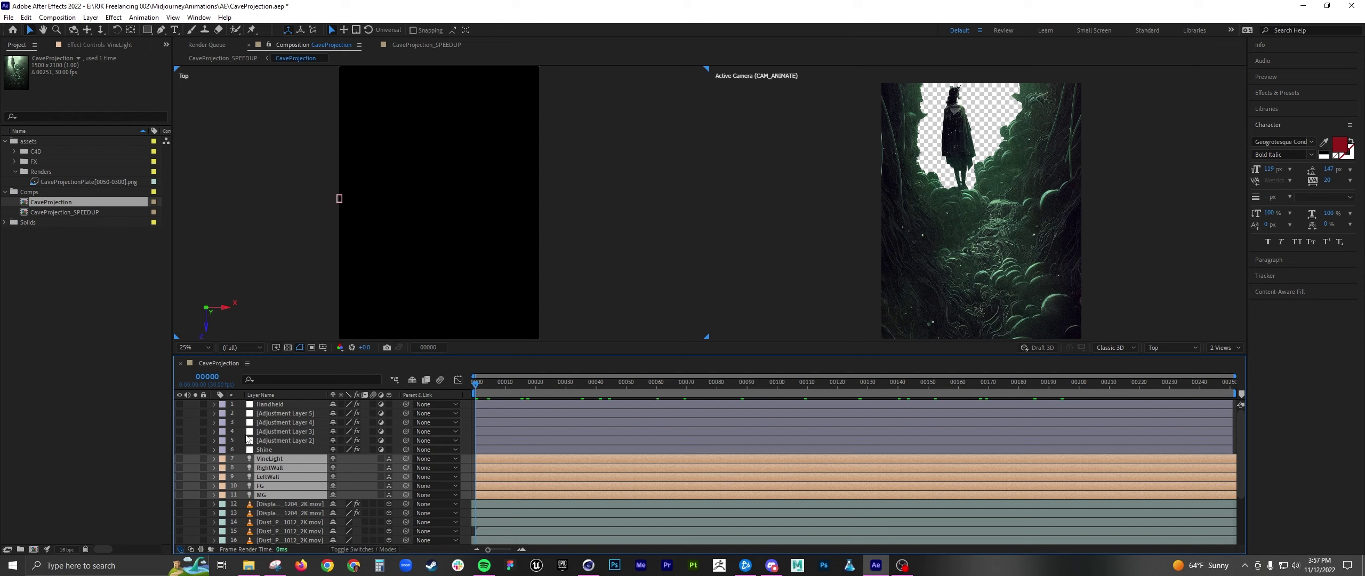
Step: Import CaveProjection.c4d from MidjourneyAnimations/3D/CaveProjection into the project
click(67, 282)
double_click(60, 311)
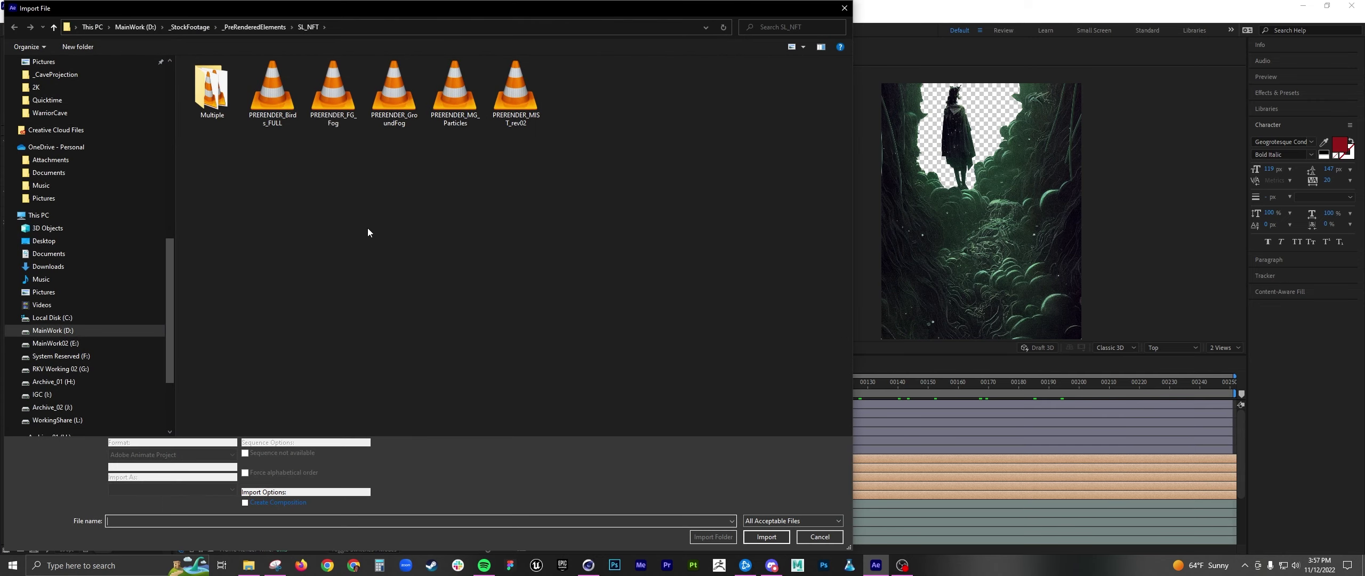
scroll(56, 176, up, 12)
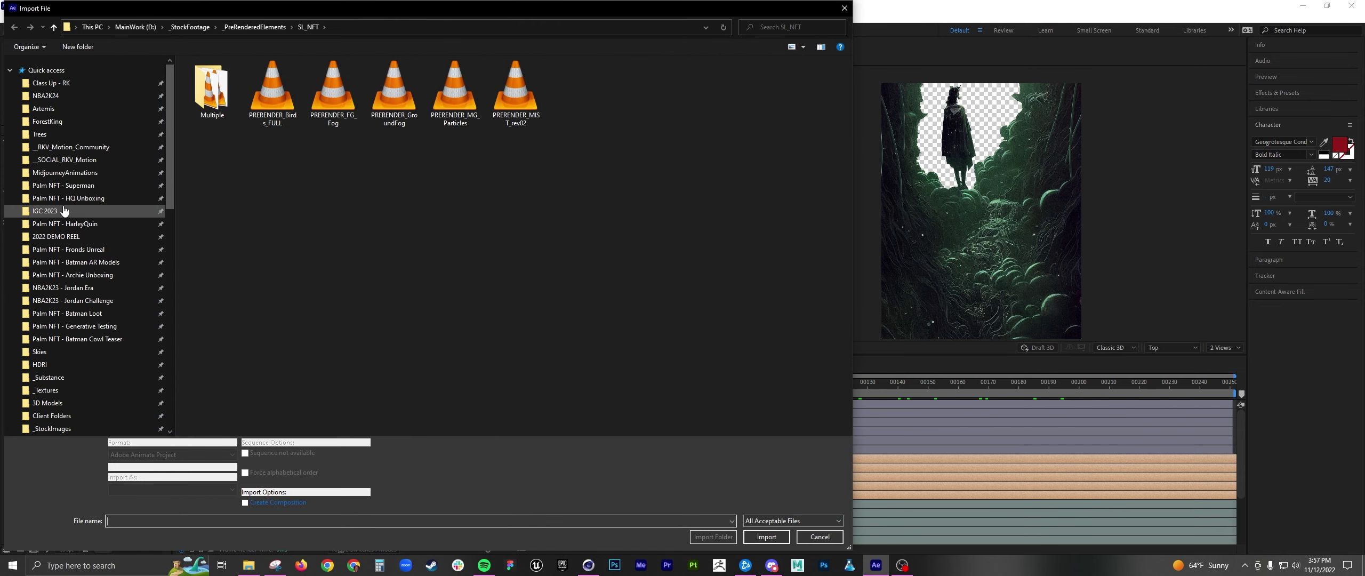
click(55, 173)
double_click(207, 102)
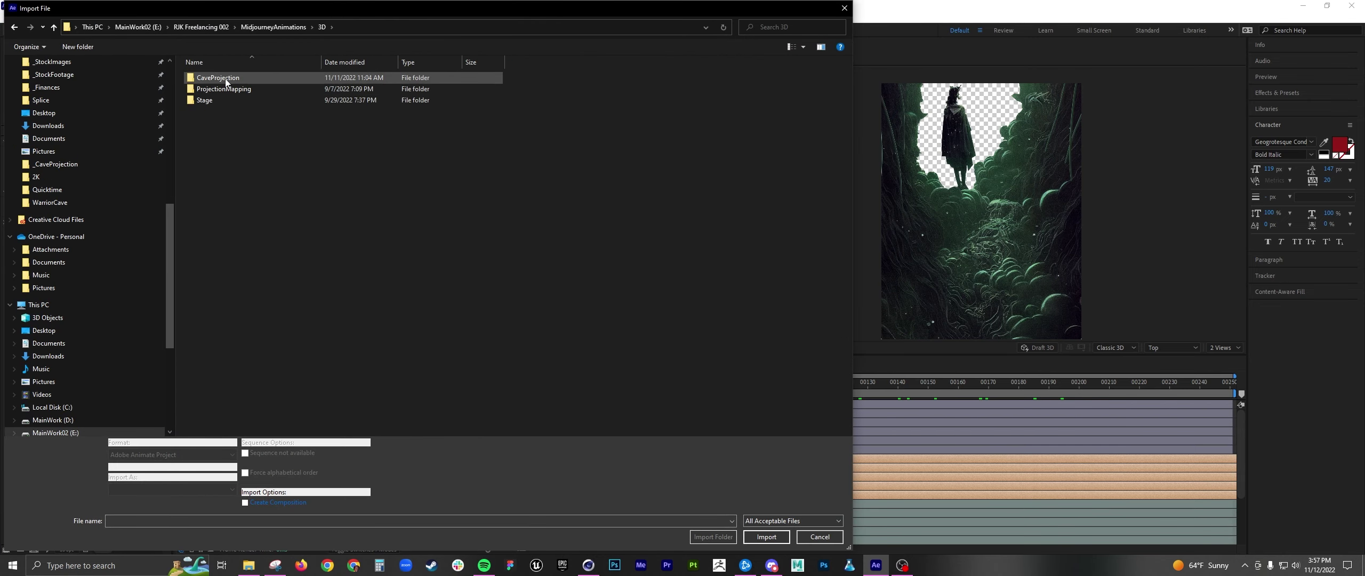
double_click(223, 79)
double_click(215, 89)
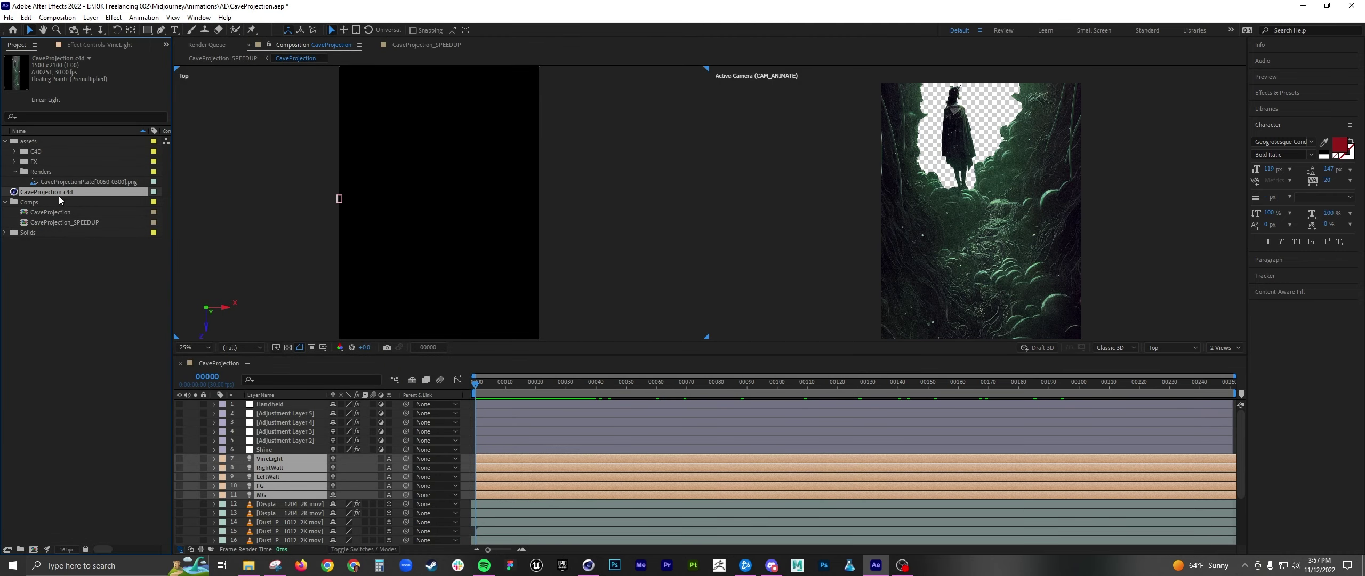
Step: Add CaveProjection.c4d to the top of the comp and extract its lights and cameras as layers
drag(43, 197, 286, 405)
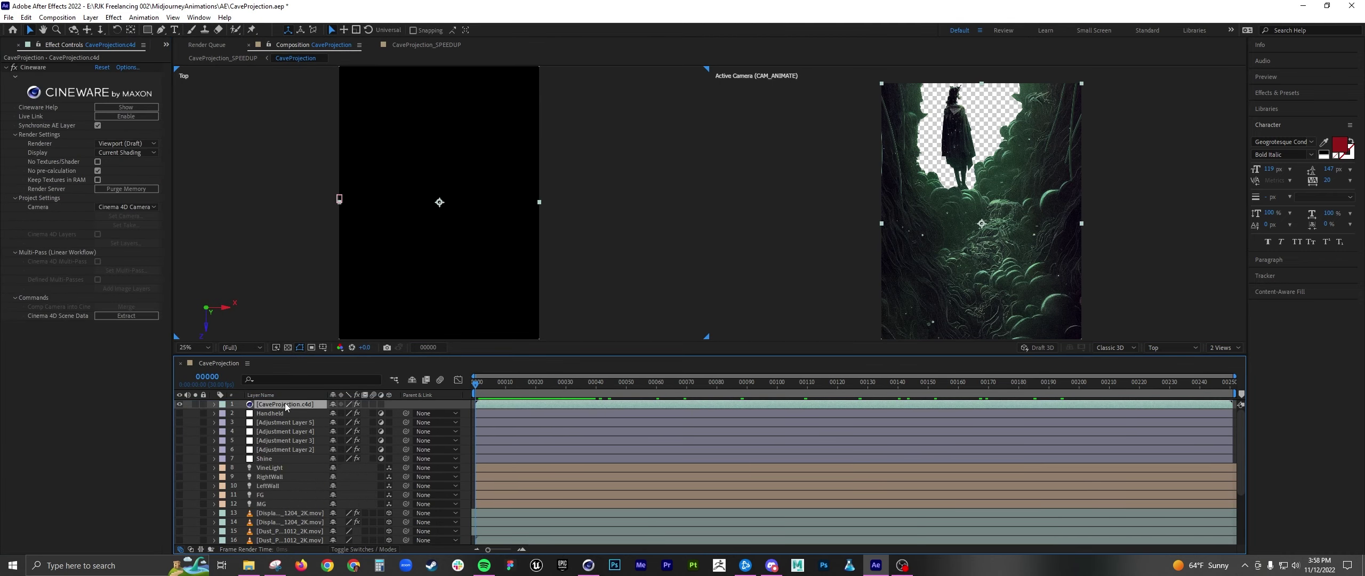
click(117, 316)
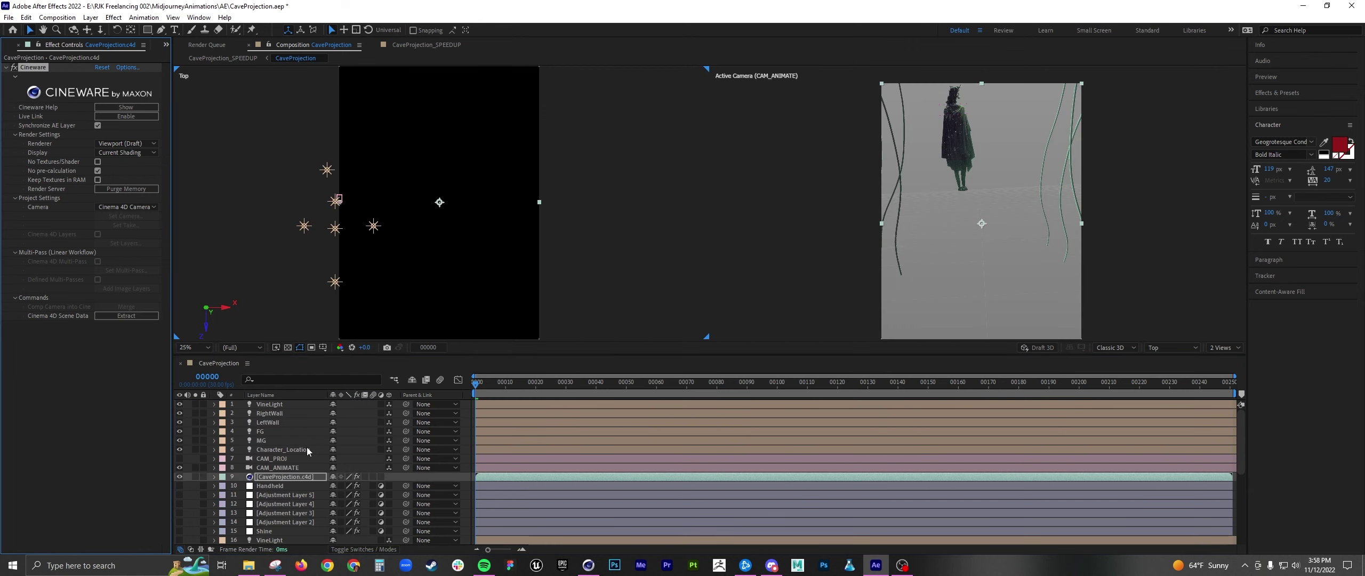
click(267, 408)
shift+click(270, 468)
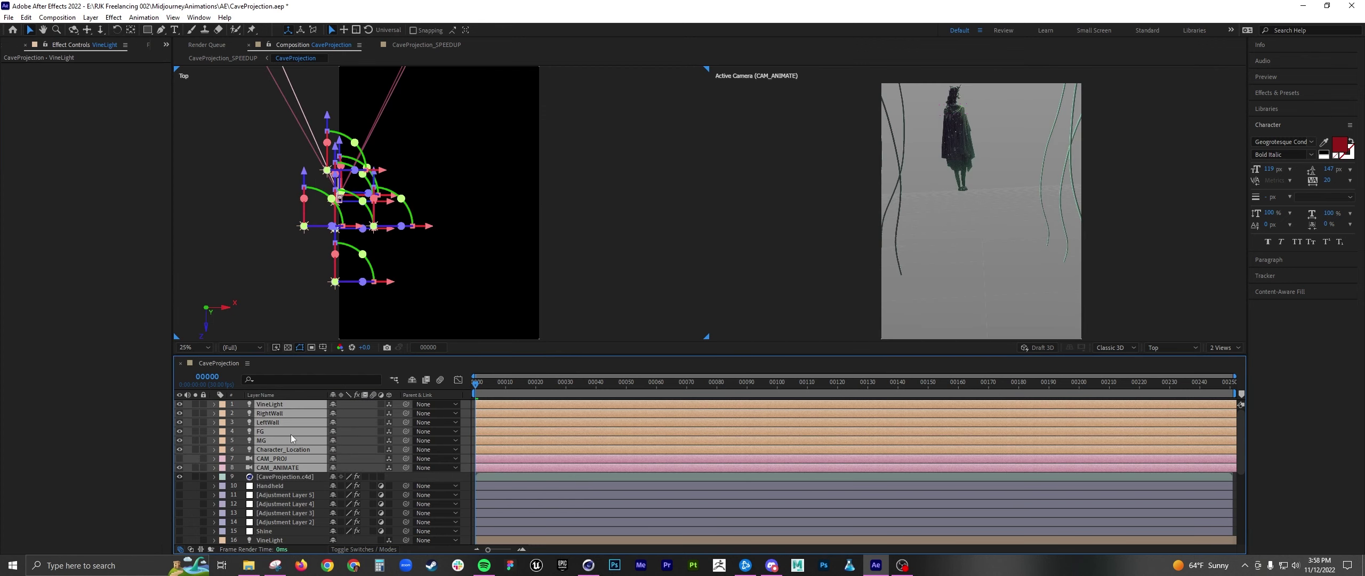
Step: Reveal CAM_ANIMATE's animated properties and check the camera view at frame 50
click(287, 476)
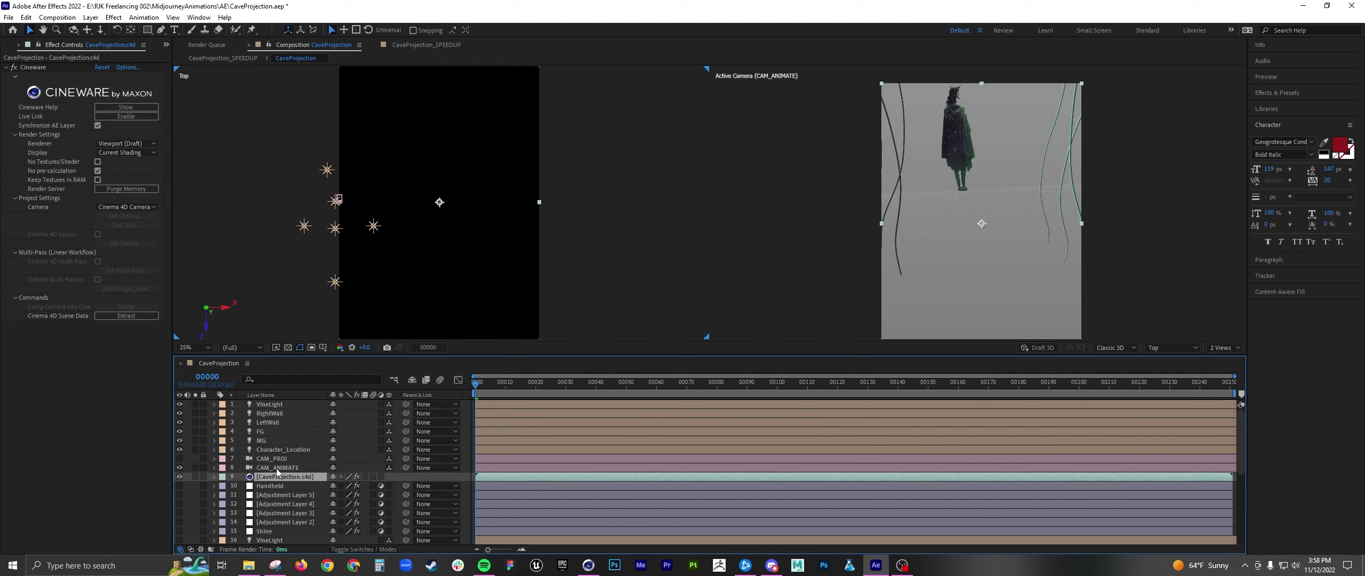
click(278, 468)
key(u)
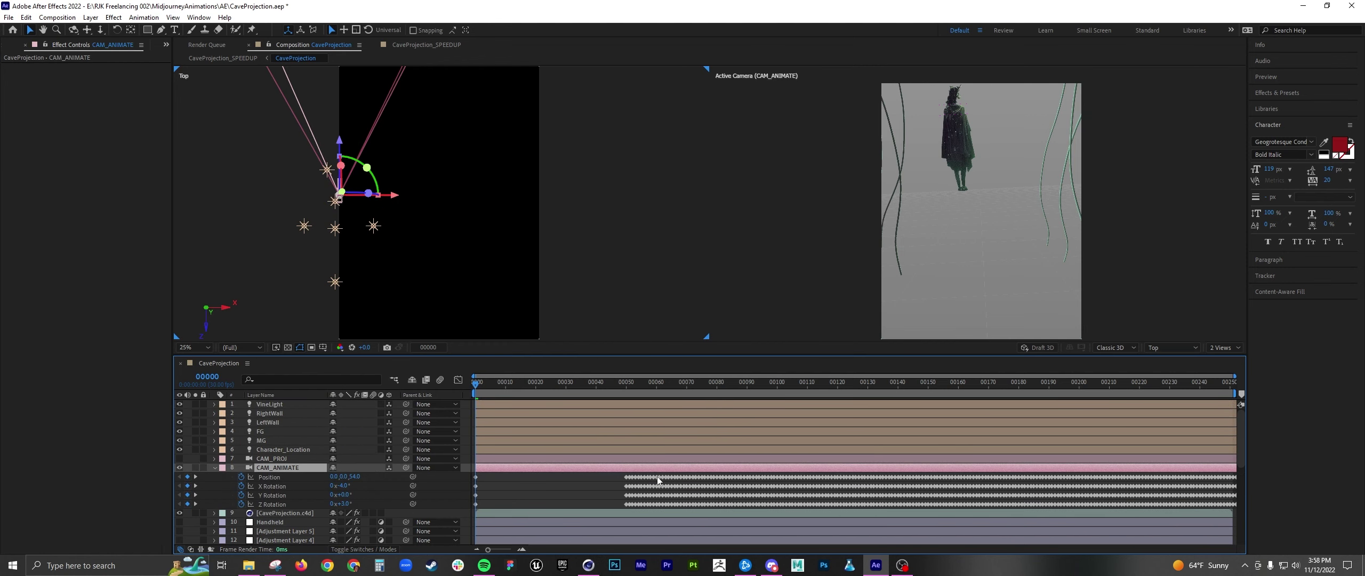
click(626, 384)
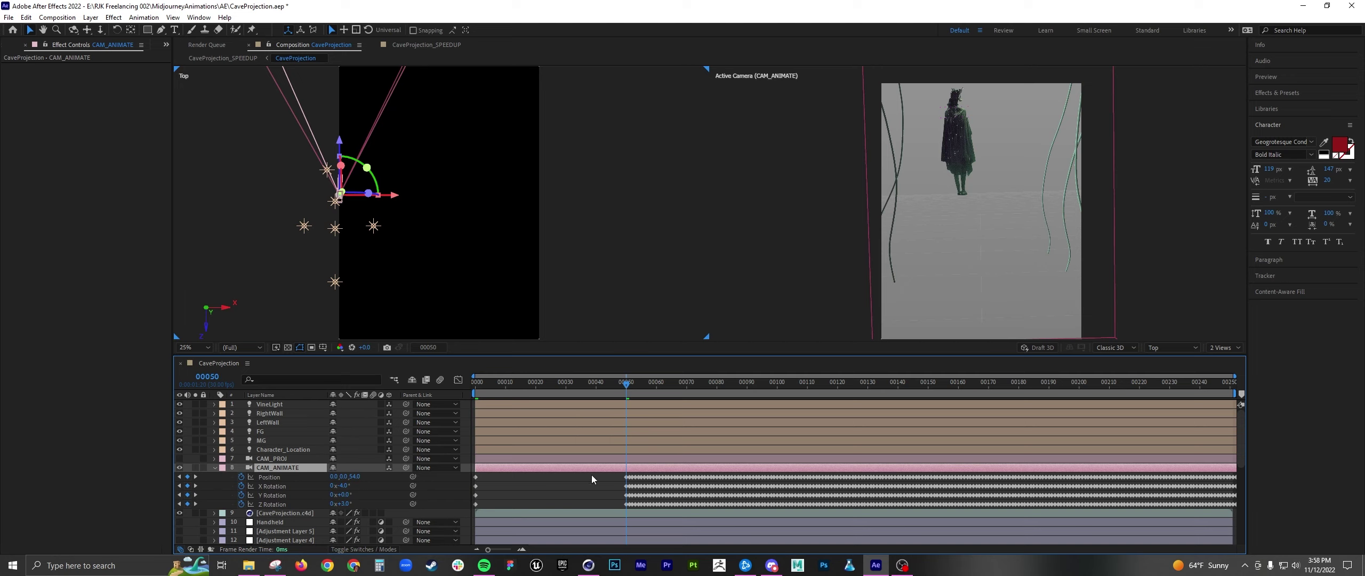
click(606, 476)
click(601, 468)
click(477, 391)
Step: Shift CAM_ANIMATE's animation about 42 frames earlier and move the extracted layers below Shine
drag(629, 470, 489, 478)
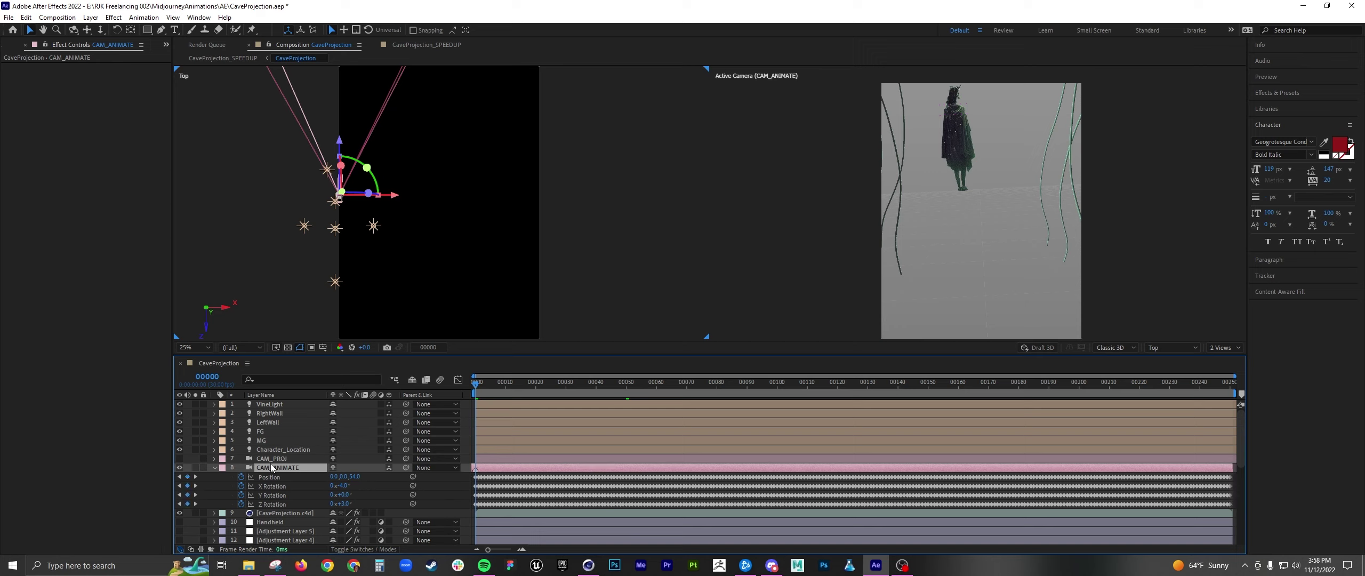
shift+click(269, 408)
drag(269, 408, 287, 430)
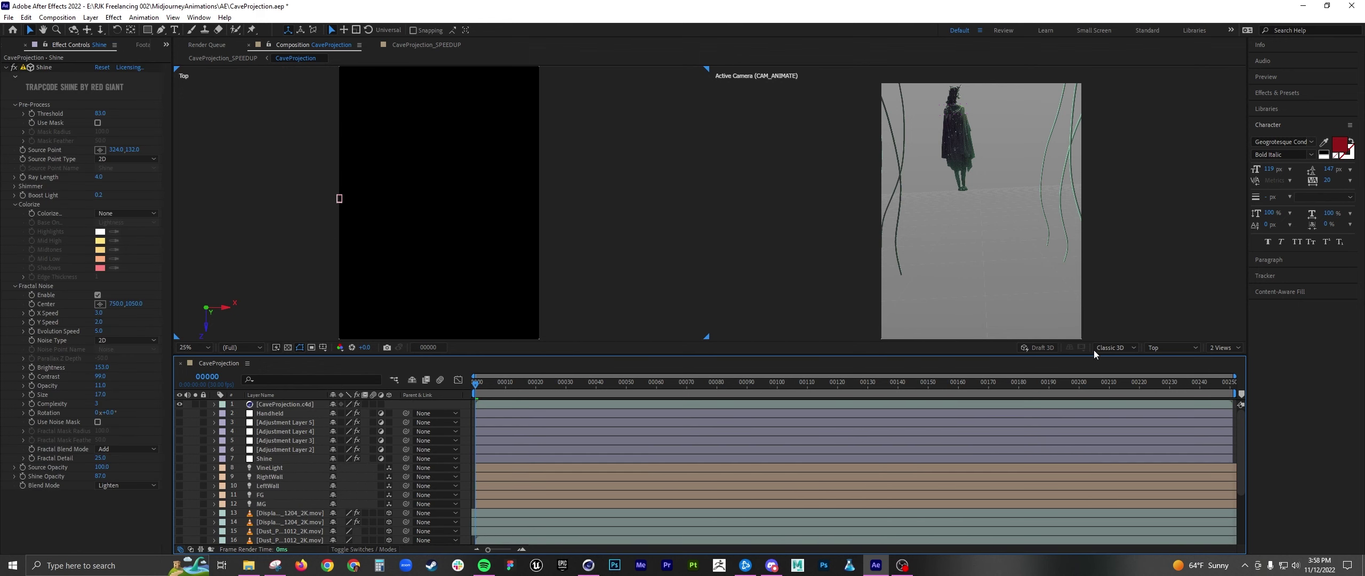
Step: Switch the viewer back to 1 View and delete the top CaveProjection.c4d layer
click(1223, 347)
click(1224, 359)
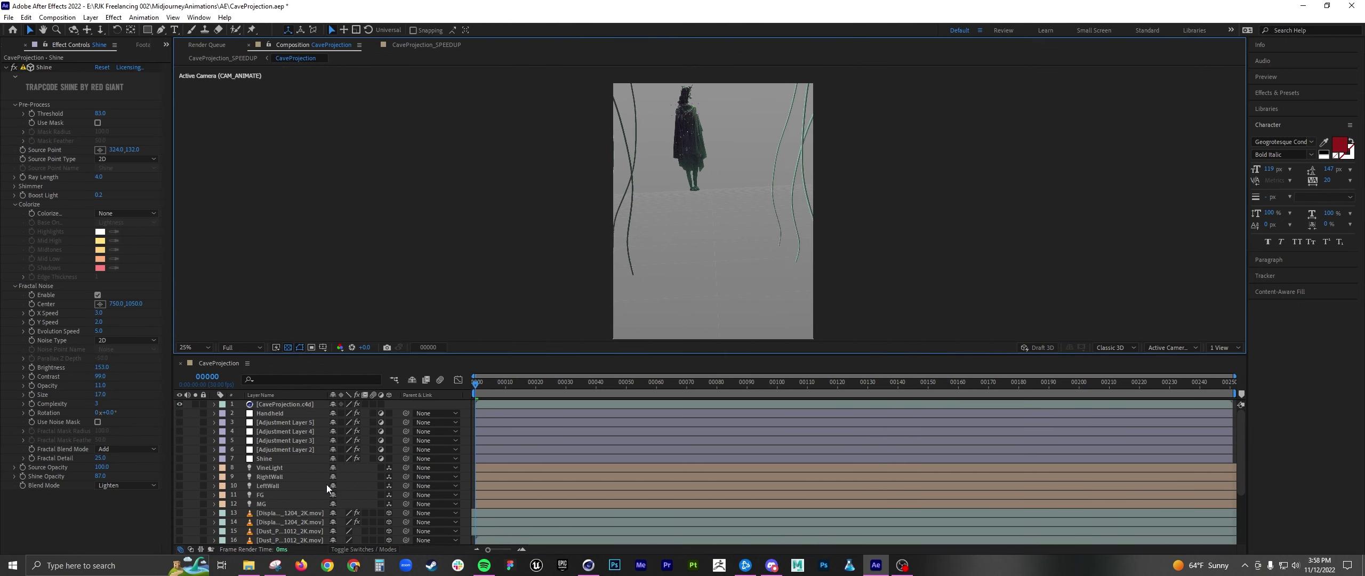
click(269, 404)
key(Delete)
scroll(275, 467, down, 3)
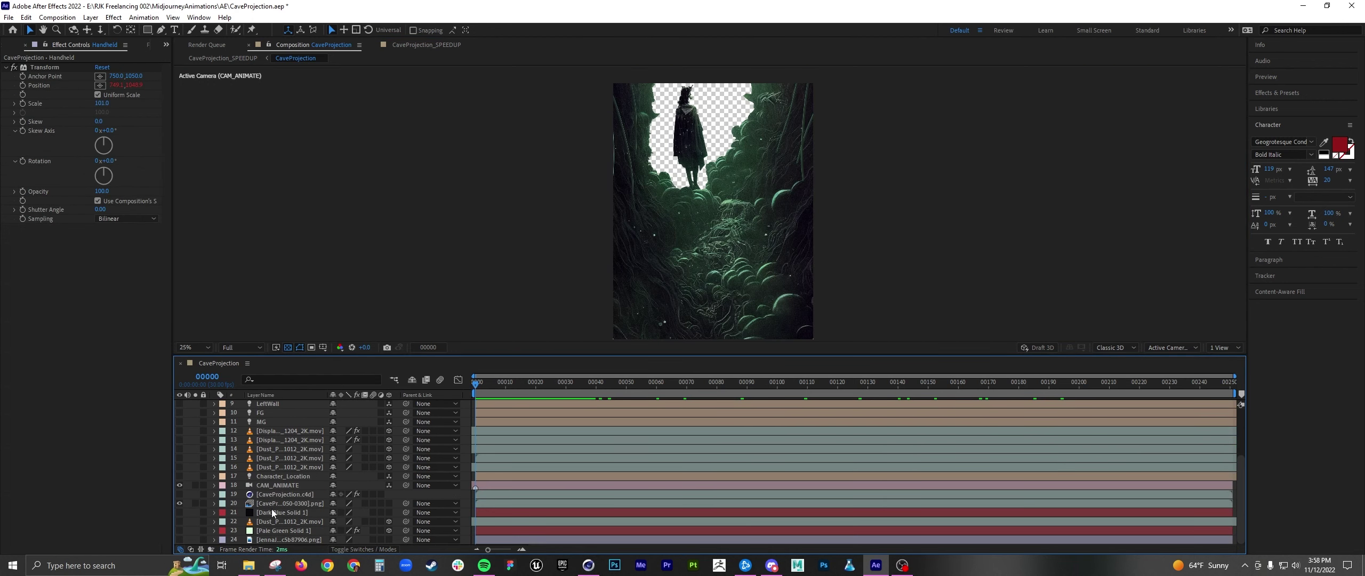
click(273, 494)
click(276, 485)
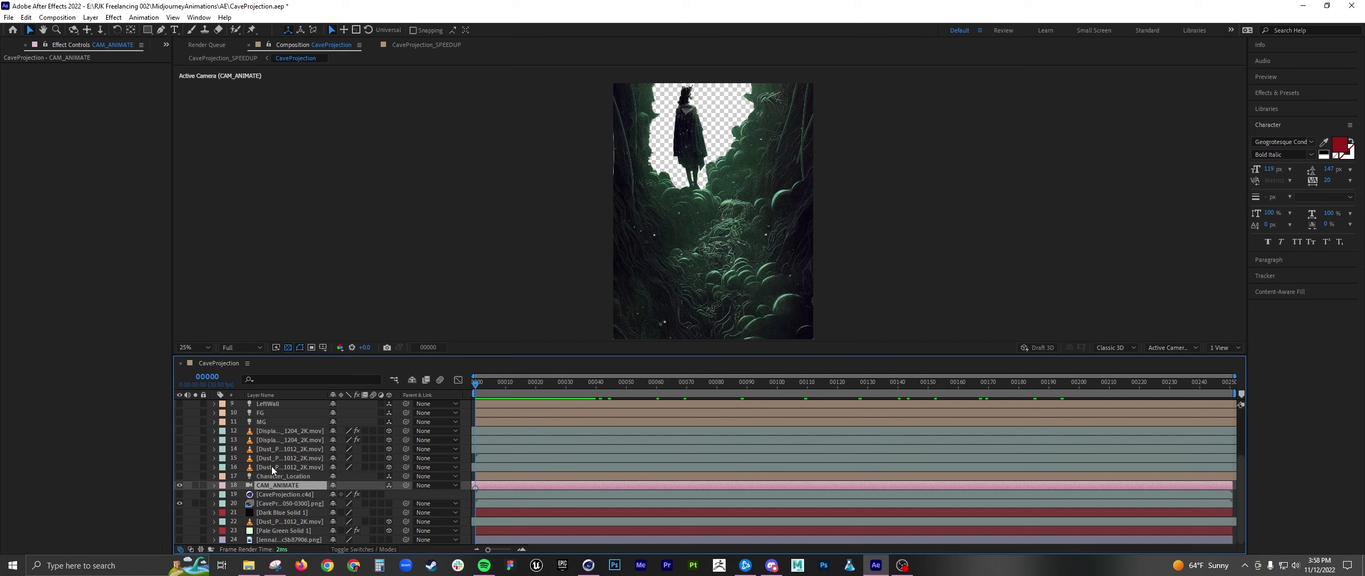
Step: Toggle visibility on dust layer 16 and displacement layer 12, then solo dust layer 14
click(273, 467)
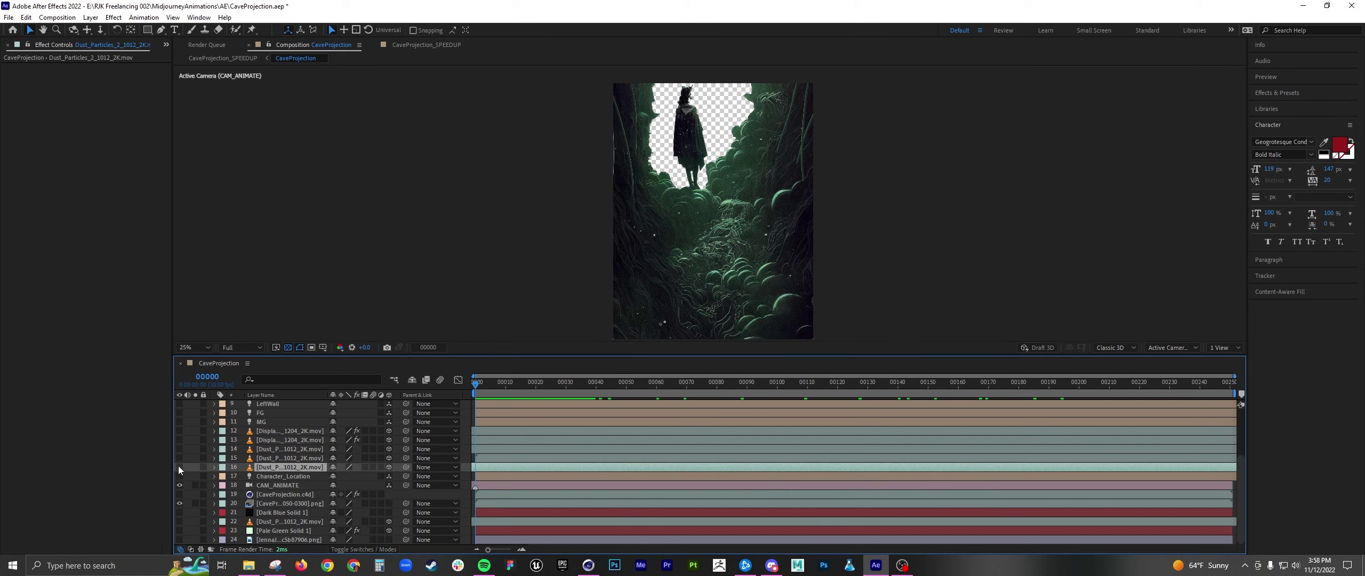
click(179, 467)
click(179, 467)
click(179, 430)
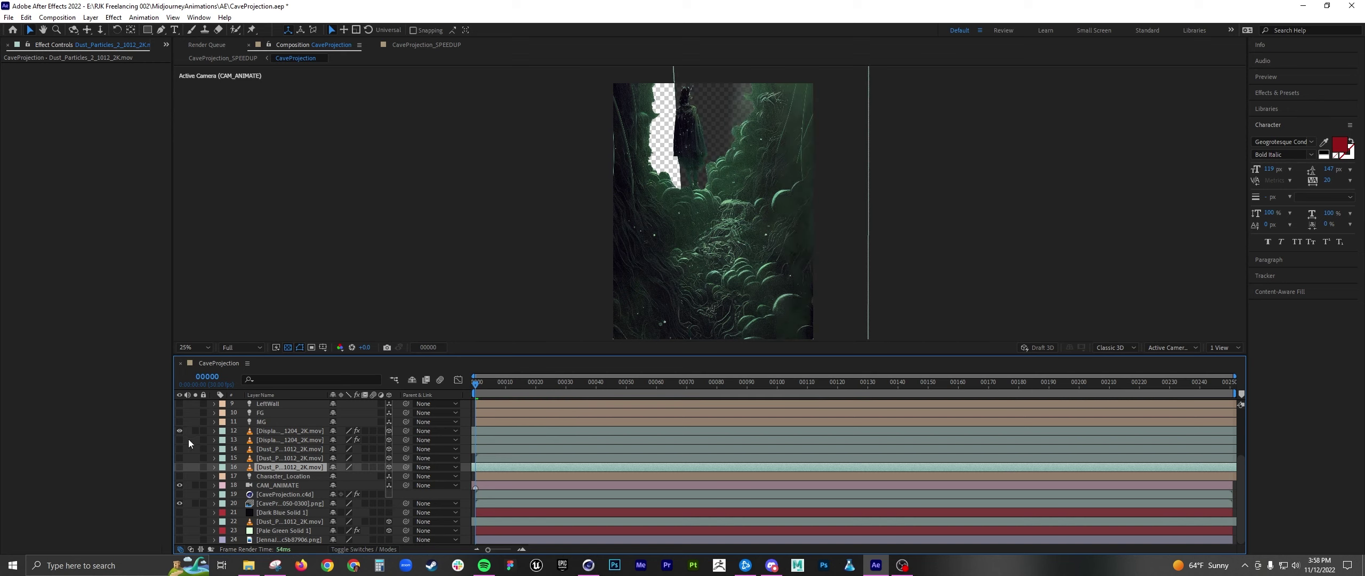
click(179, 431)
click(180, 449)
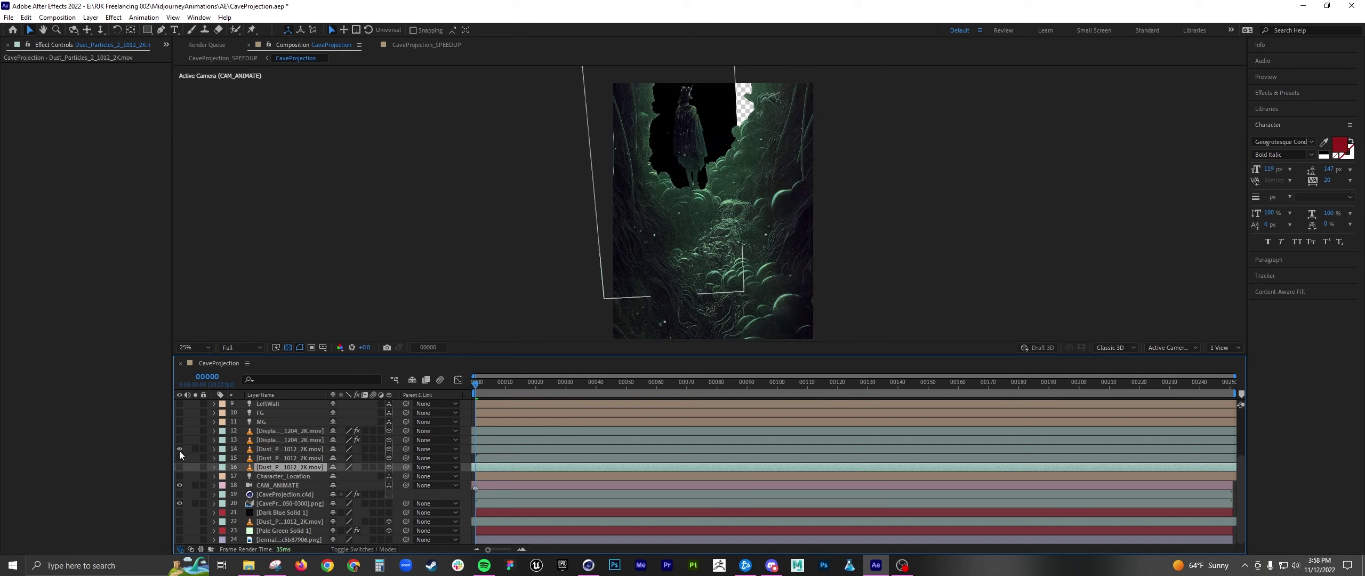
click(275, 450)
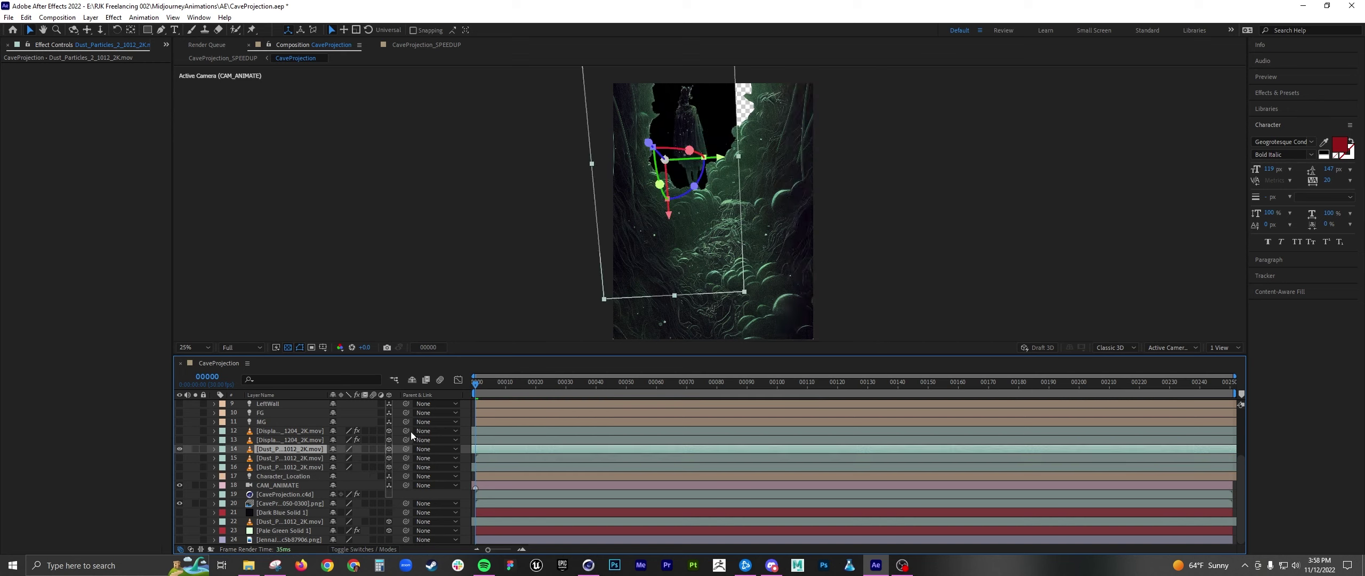
click(195, 449)
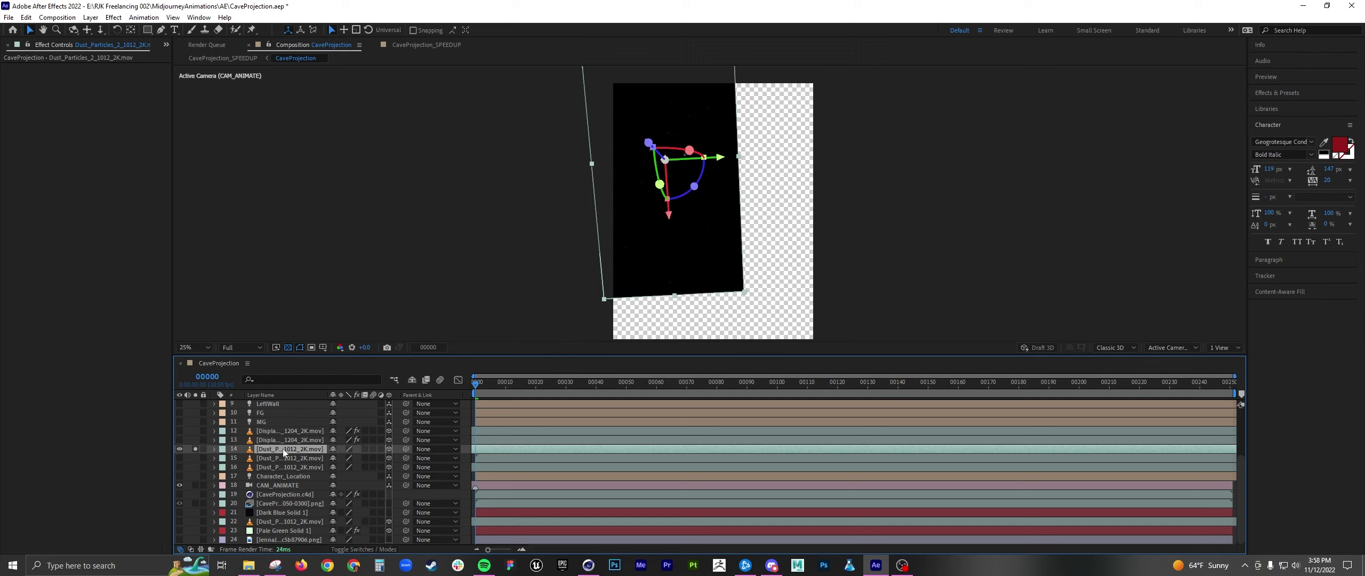
Step: Add Displaced_Fog_5B_1204_2K.mov from the FX folder to the CaveProjection comp
click(165, 45)
click(203, 75)
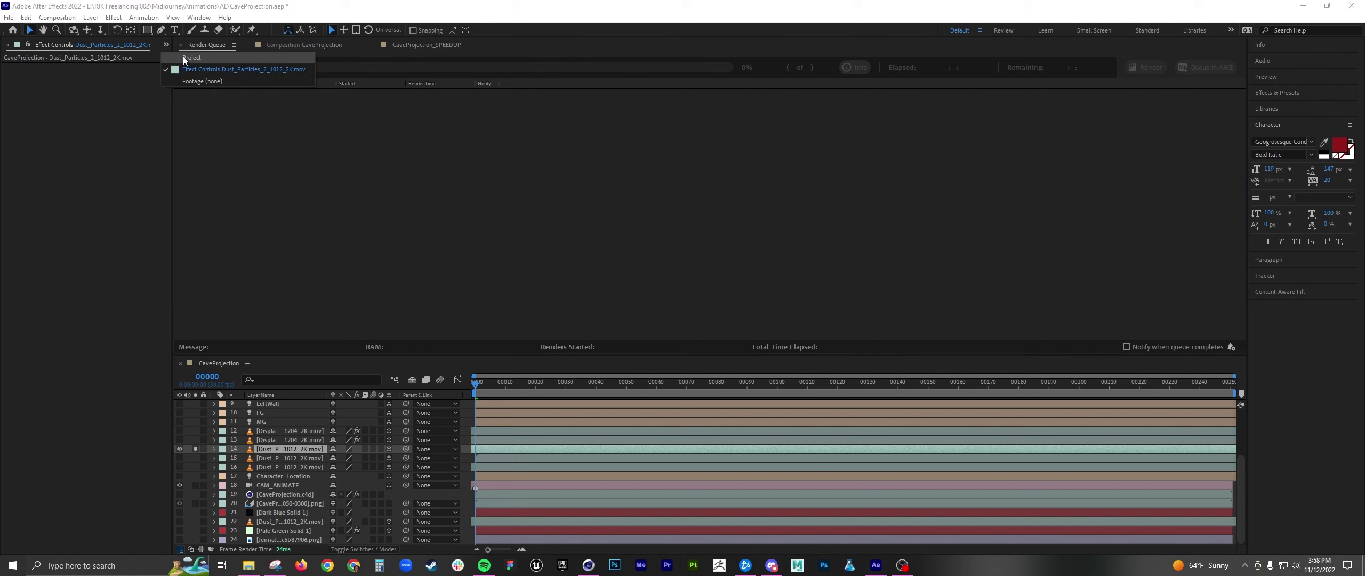
click(419, 45)
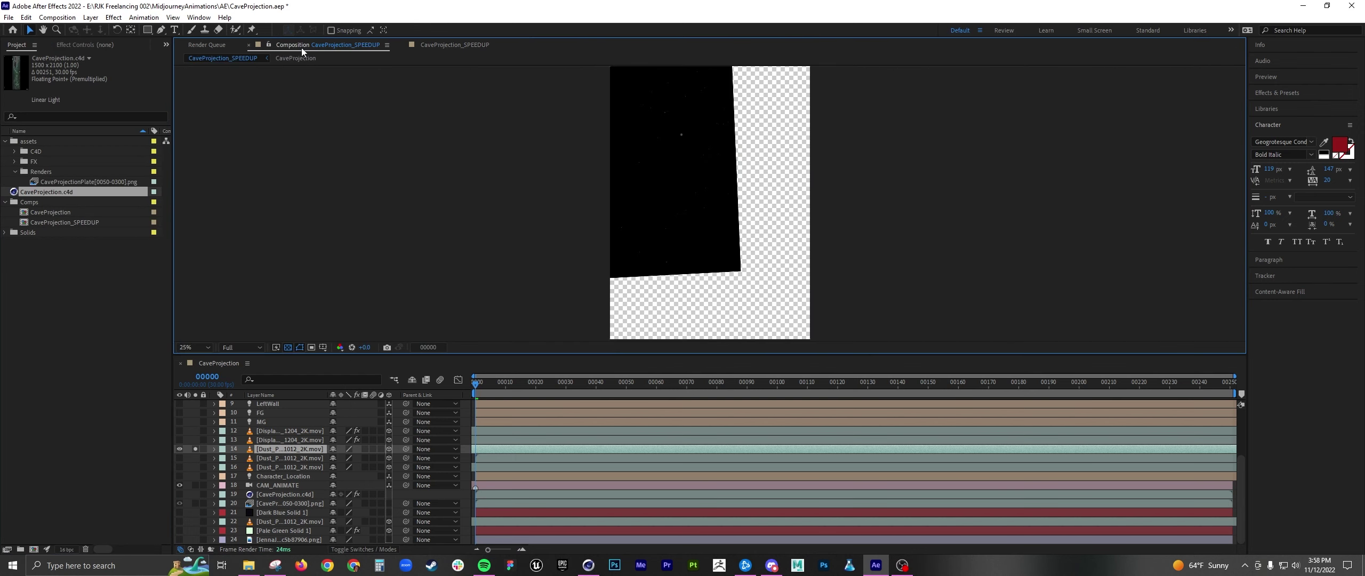
click(288, 61)
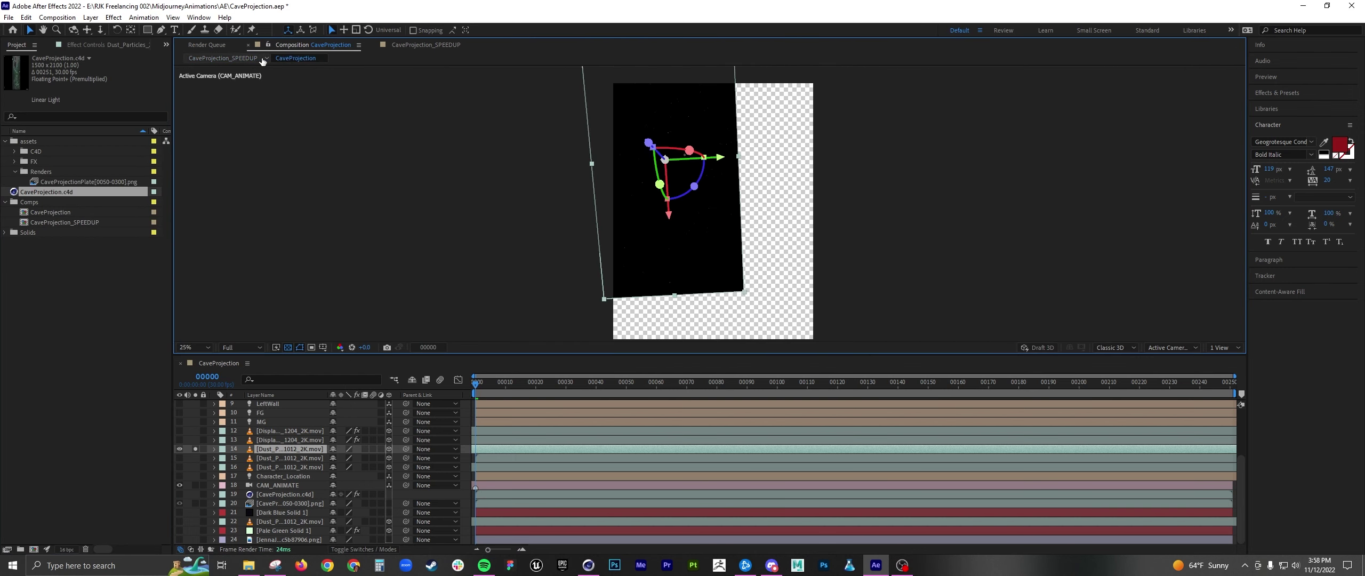
click(52, 259)
click(15, 161)
drag(85, 171, 291, 439)
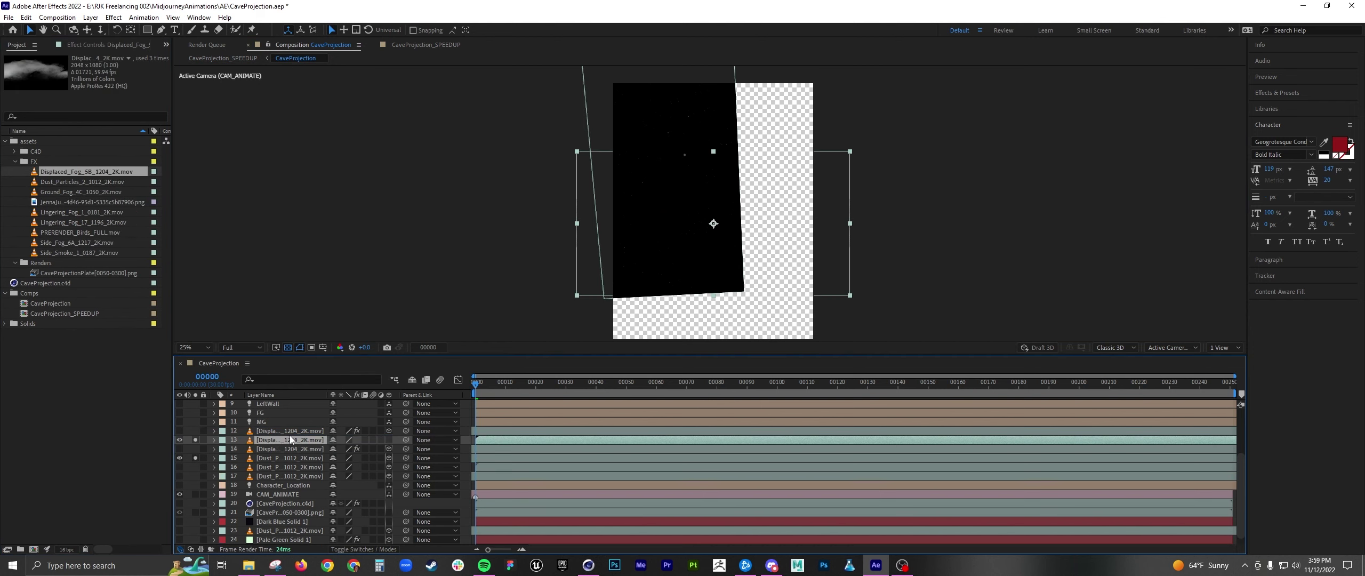
Step: Make the fog layer 3D and position it back, left and higher using a Top view
click(389, 440)
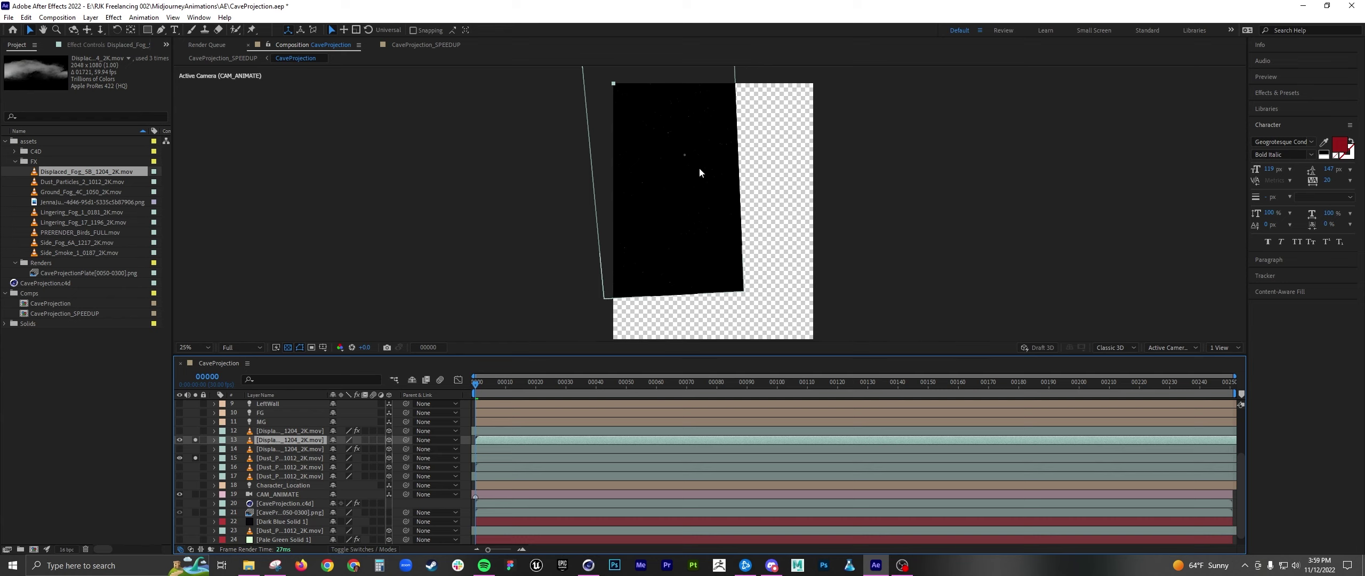
click(1222, 347)
click(1226, 373)
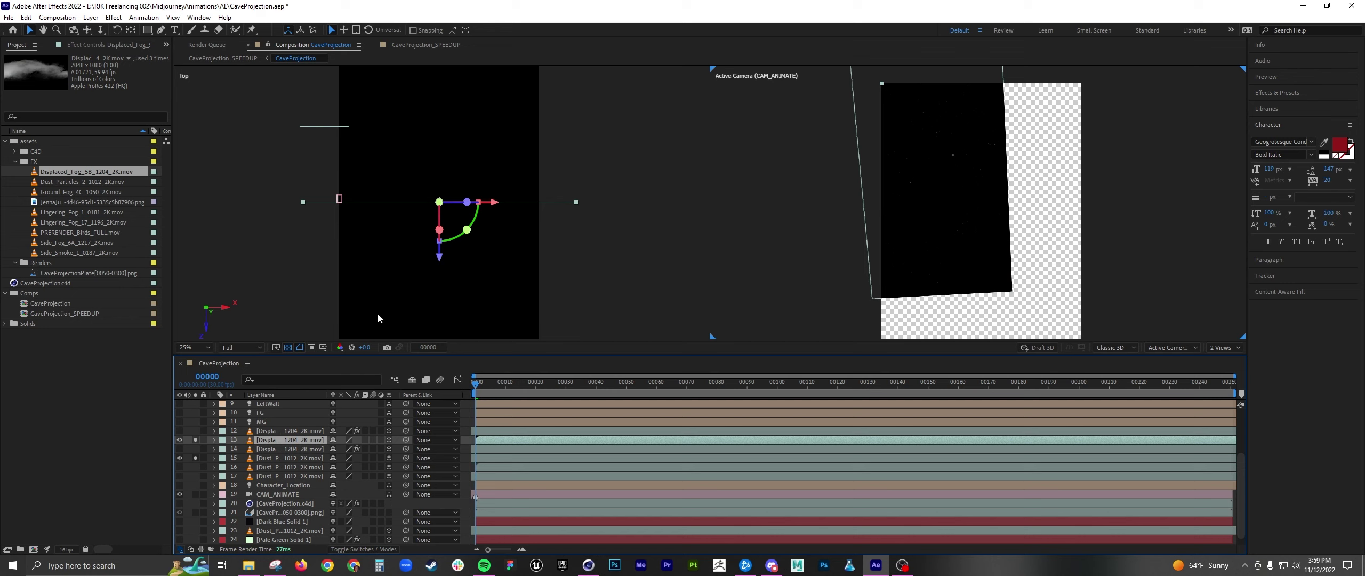
scroll(254, 475, up, 3)
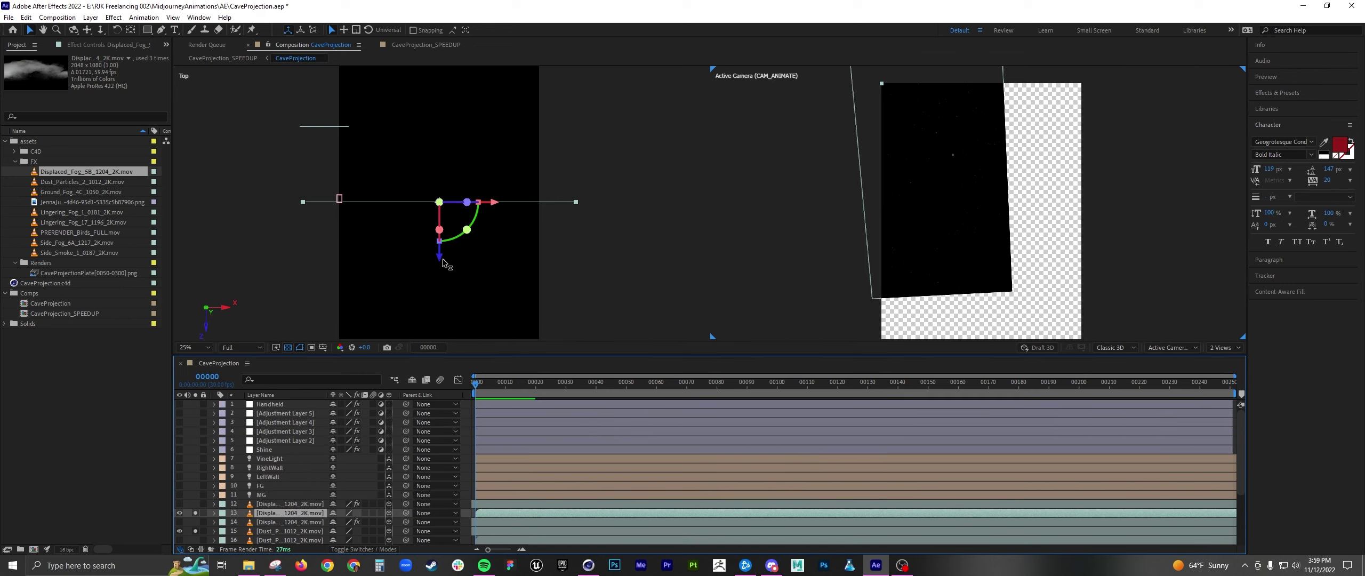
click(439, 224)
drag(440, 224, 385, 145)
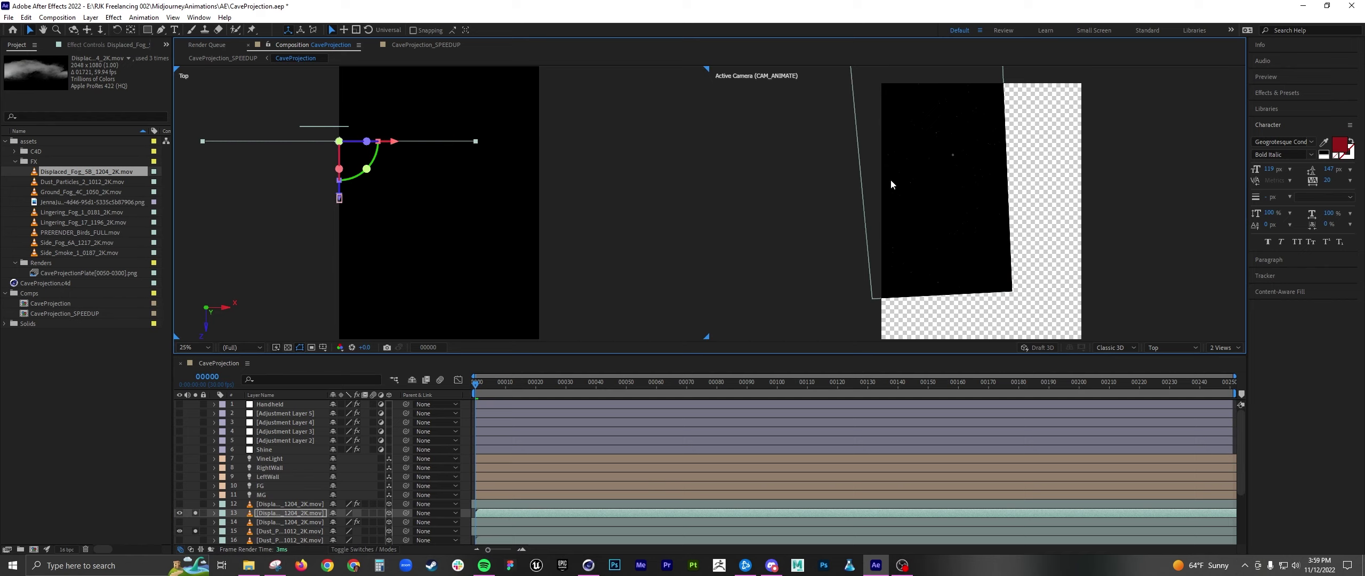
scroll(922, 181, down, 4)
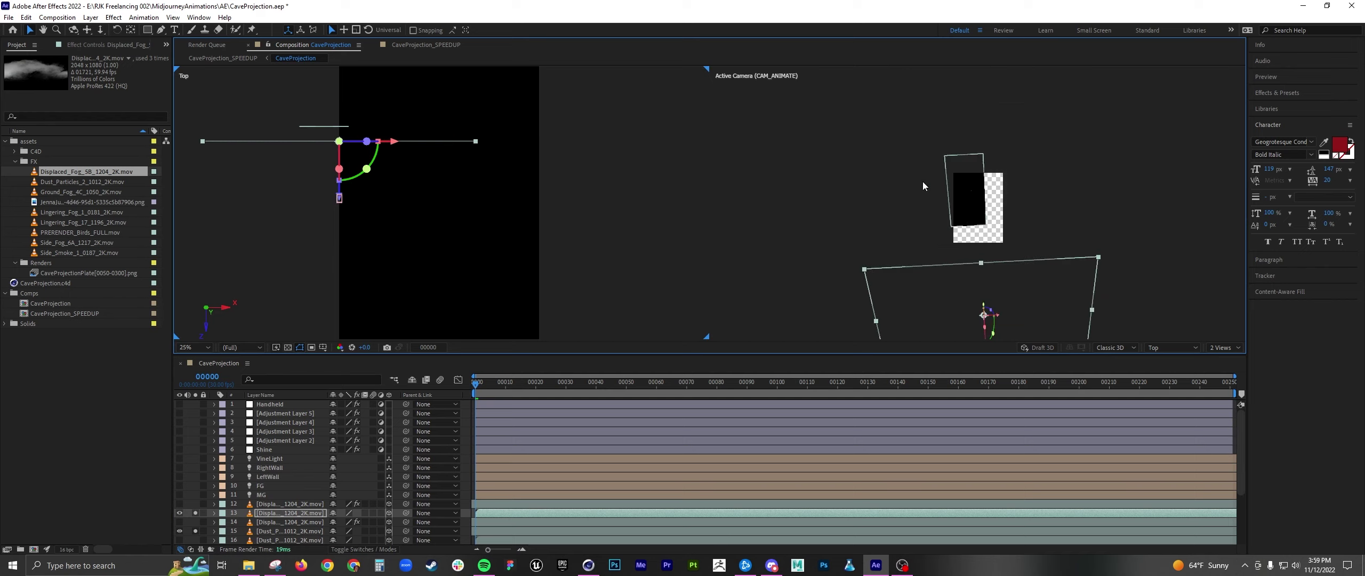
drag(1036, 316, 1033, 234)
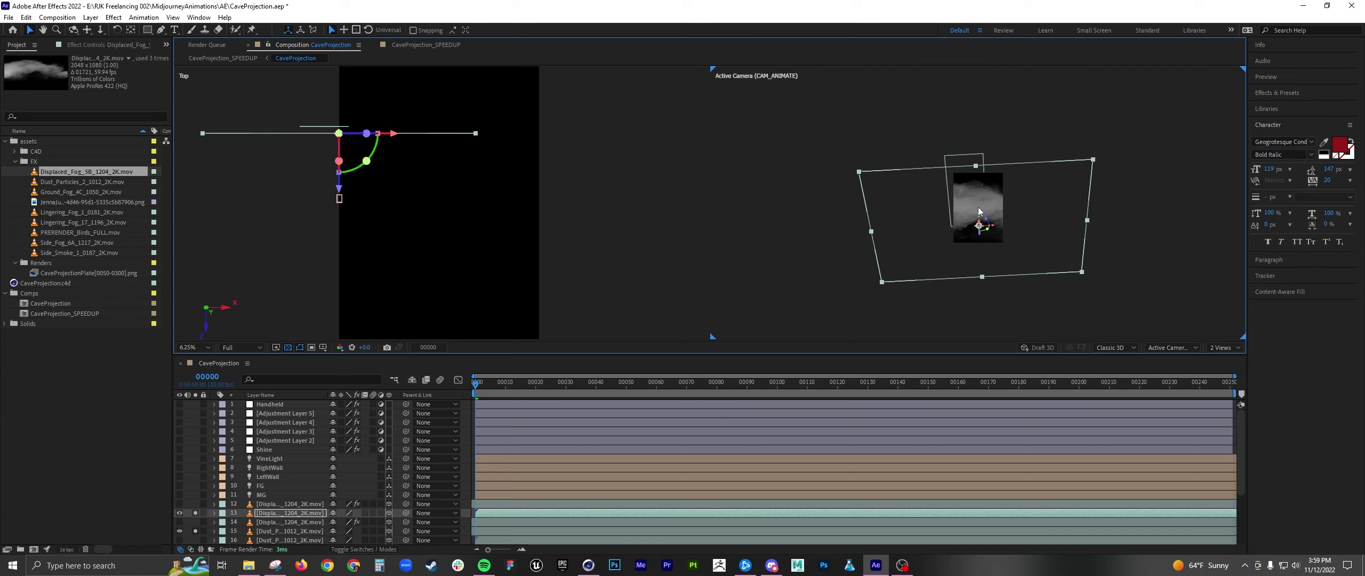
Step: Scrub through the animation to check the fog, then return to the first frame
scroll(978, 211, up, 4)
scroll(978, 210, down, 2)
click(482, 383)
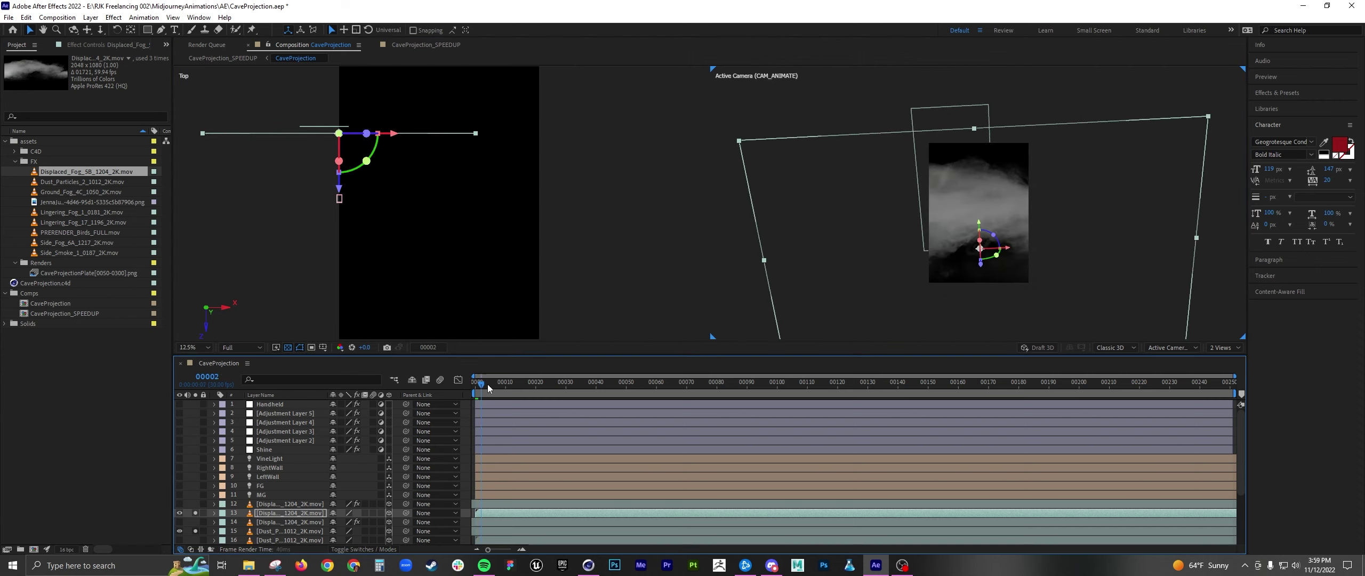
drag(490, 383, 611, 395)
key(Home)
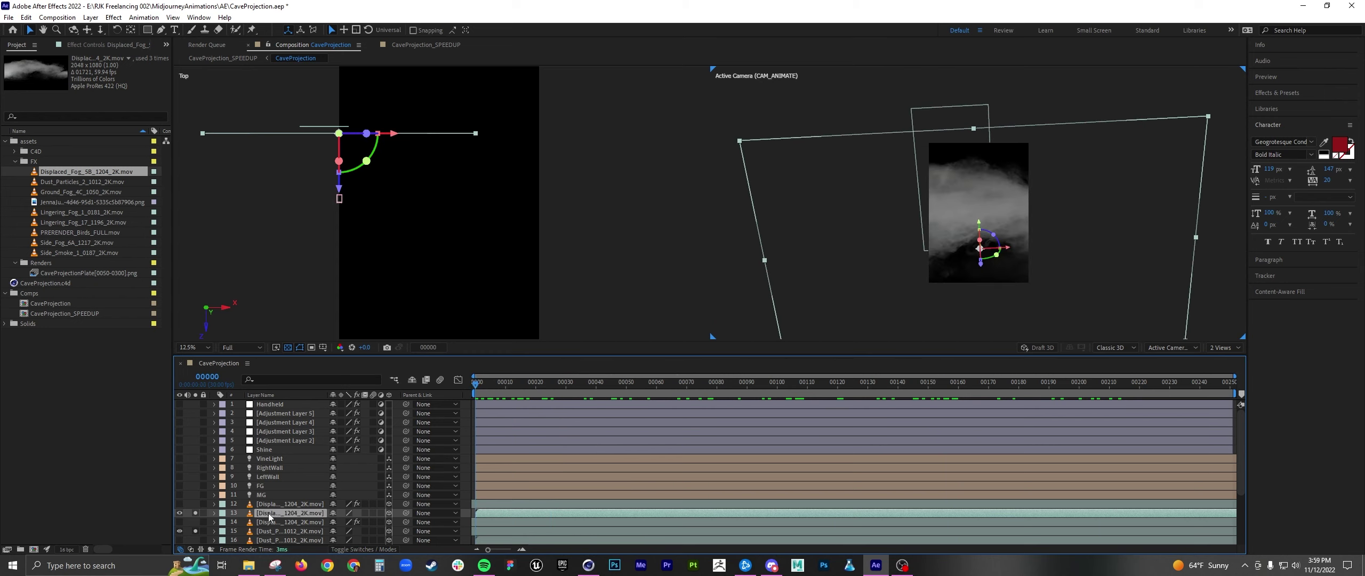
Step: Delete the trial fog layer, unsolo the dust layer, and turn the fog and dust layers on
key(Delete)
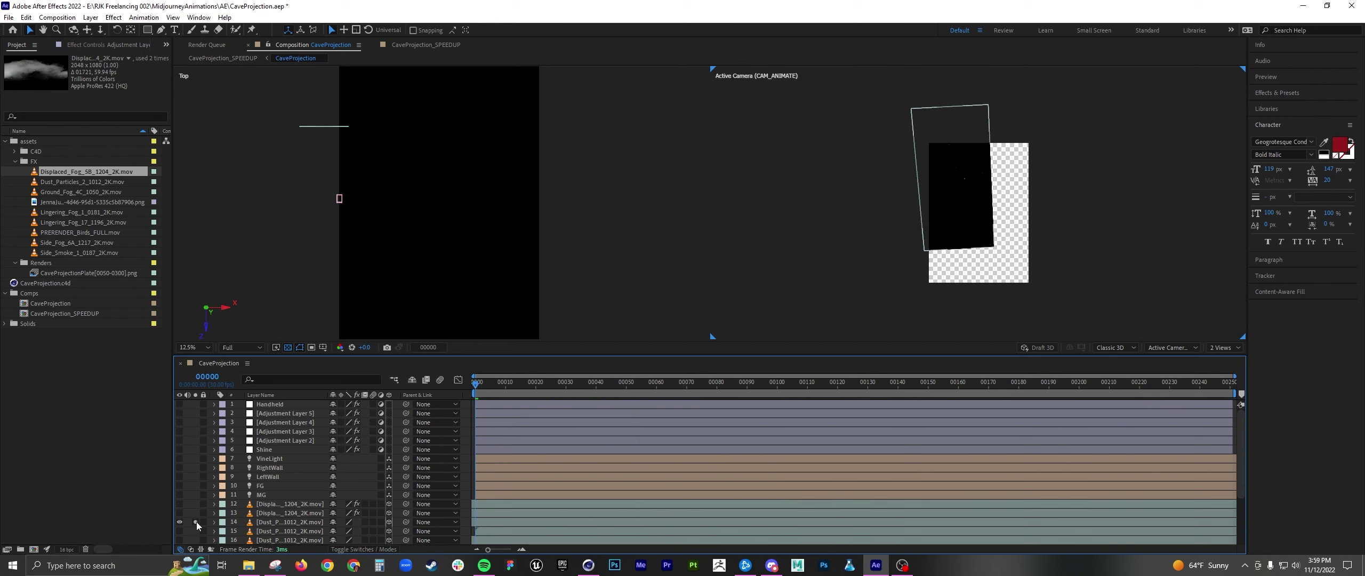
click(195, 522)
click(267, 504)
drag(179, 504, 179, 531)
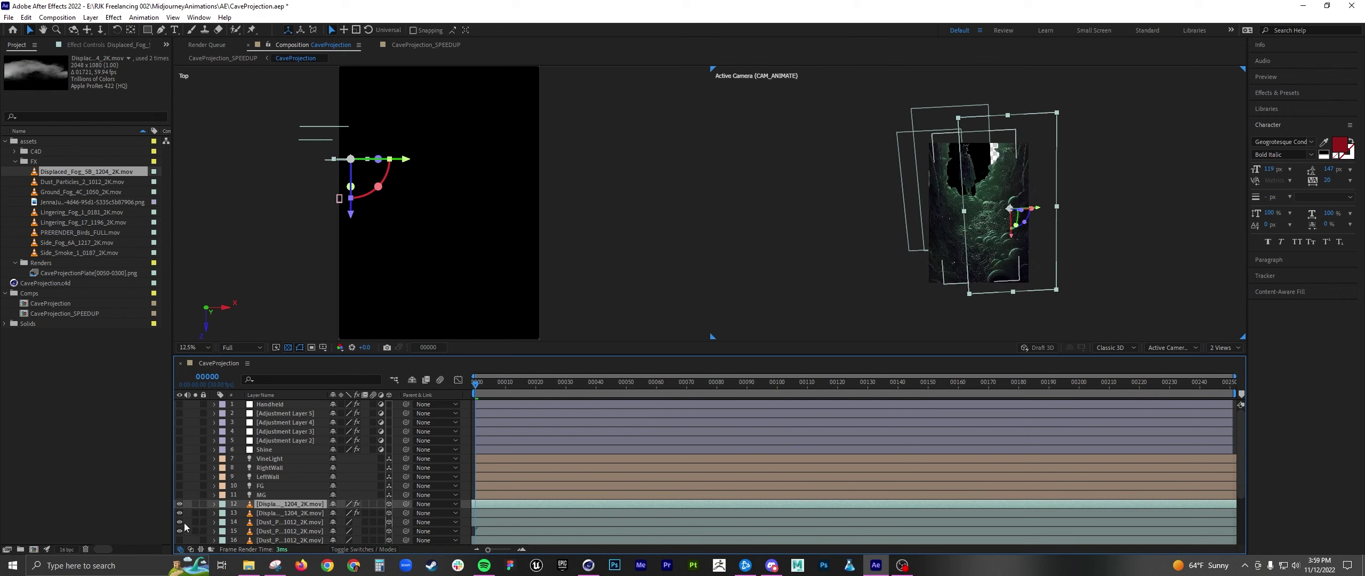
scroll(179, 528, down, 2)
click(179, 485)
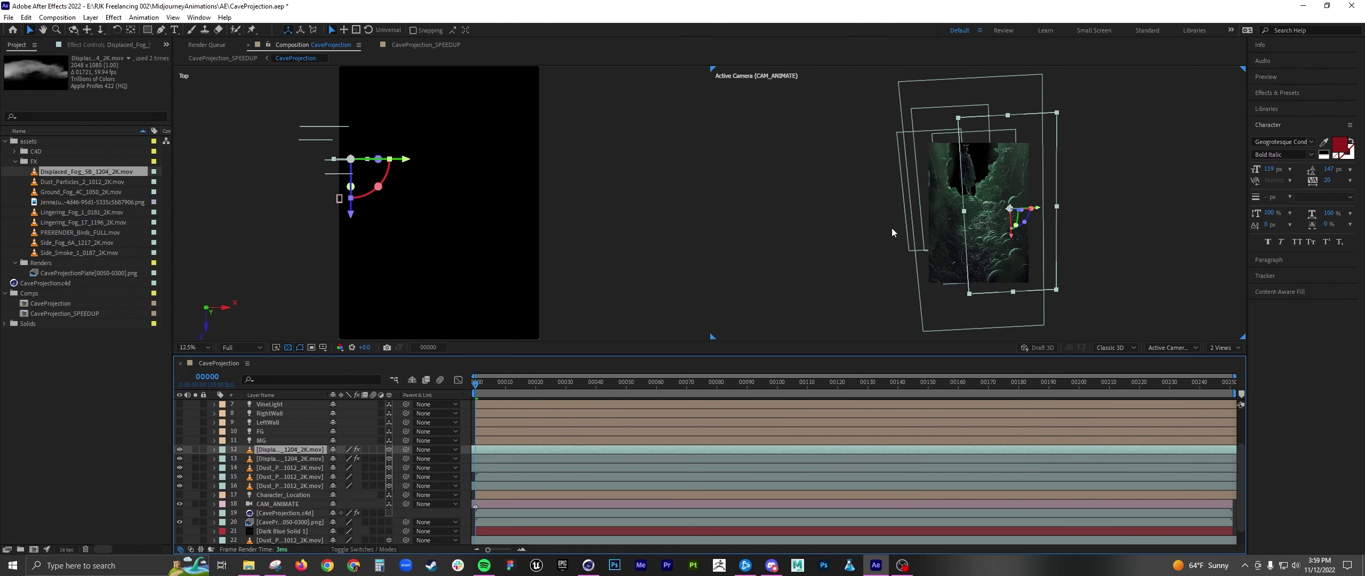
scroll(961, 207, up, 2)
Step: Switch to a single enlarged camera view and lower the preview resolution to Half
click(1221, 348)
click(1220, 360)
drag(741, 355, 742, 431)
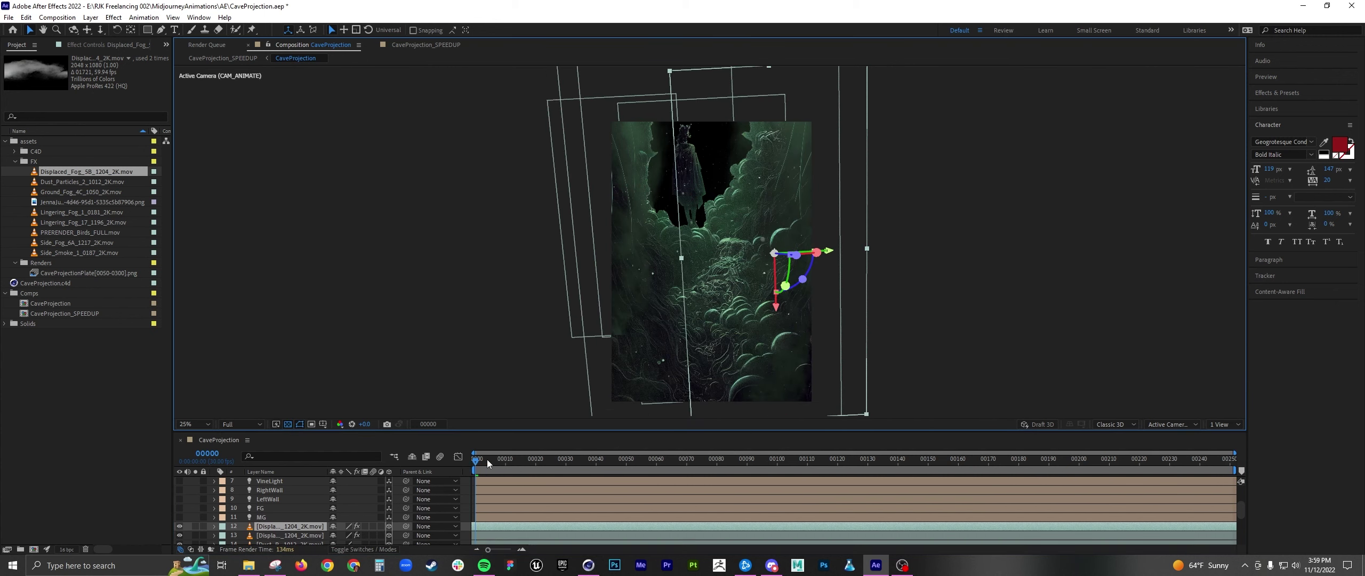
drag(486, 459, 443, 455)
click(262, 423)
click(249, 461)
click(262, 406)
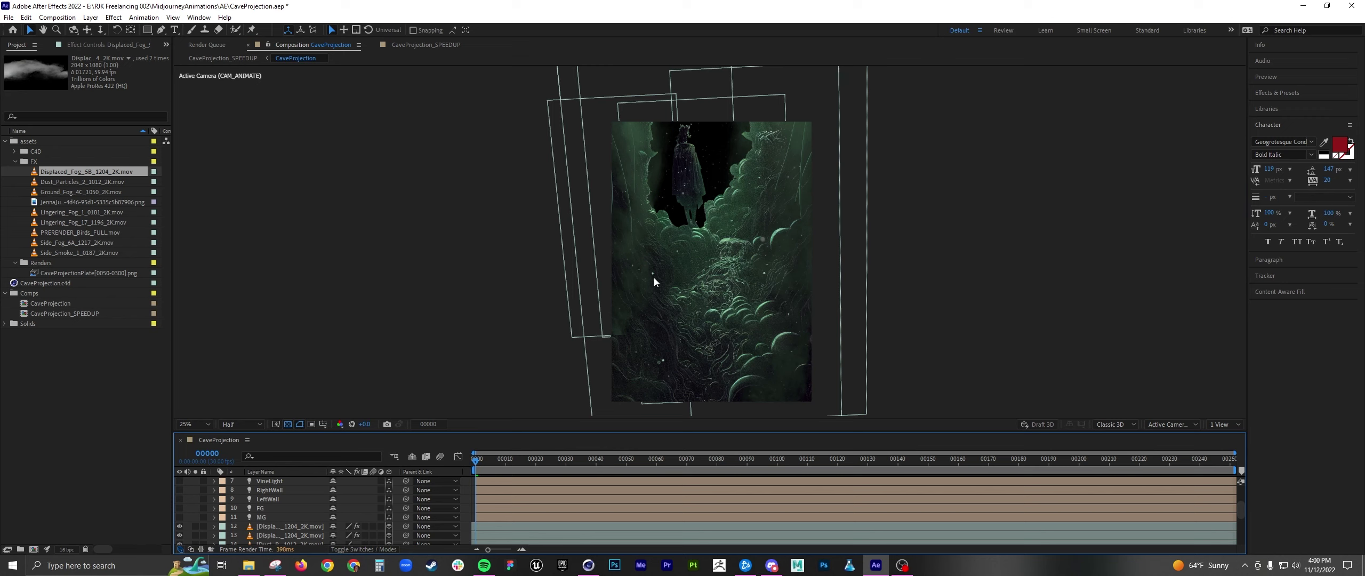
Step: Keep Half resolution and RAM-preview the camera movement twice
click(249, 425)
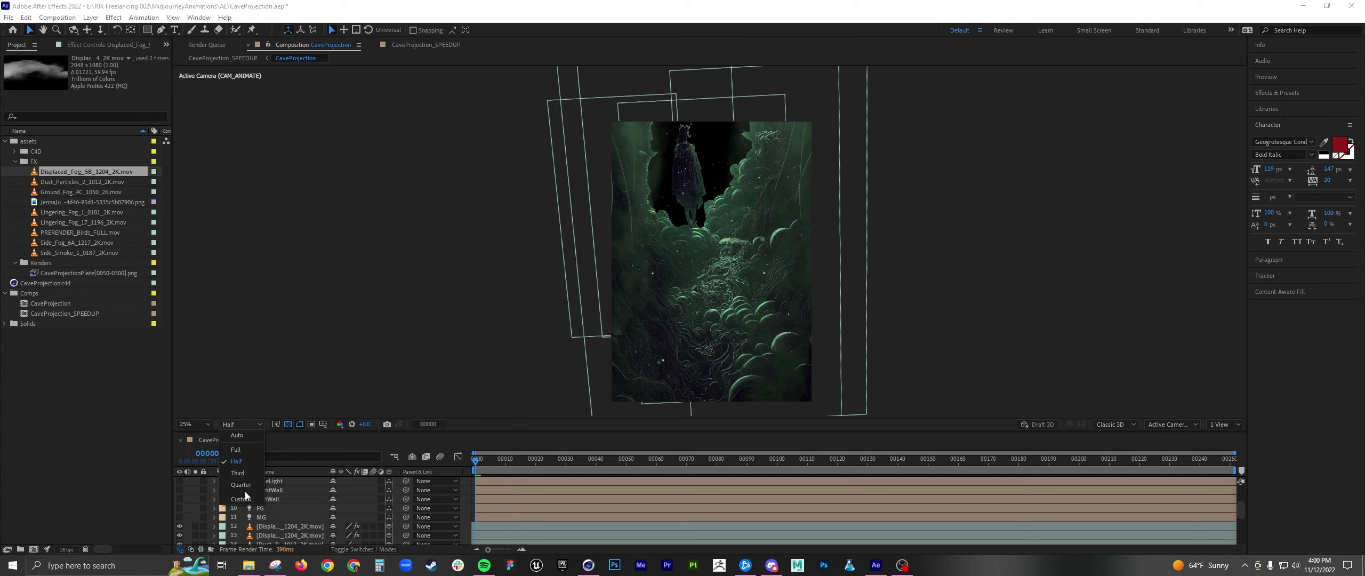
click(245, 461)
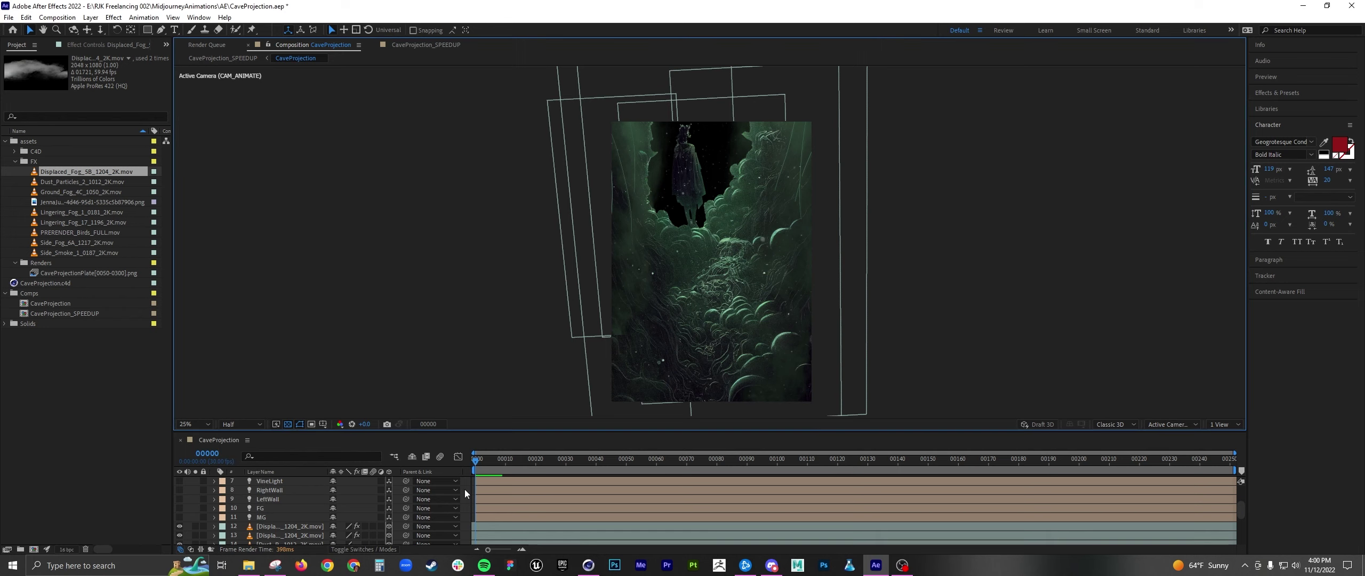
click(225, 426)
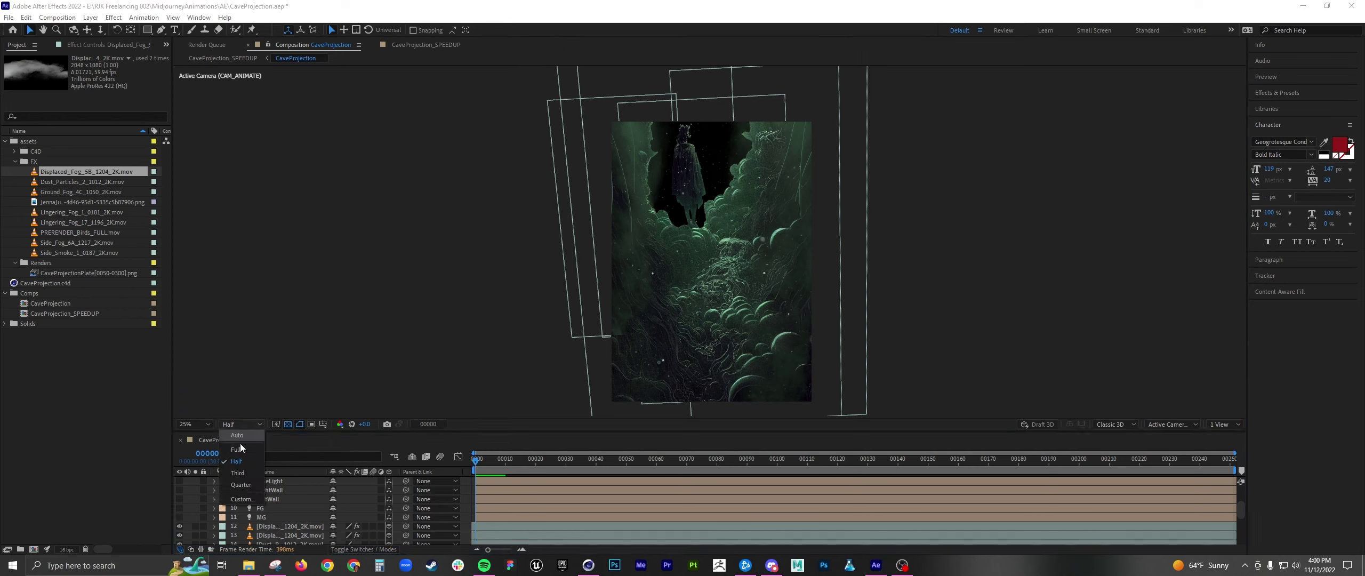
click(468, 483)
key(space)
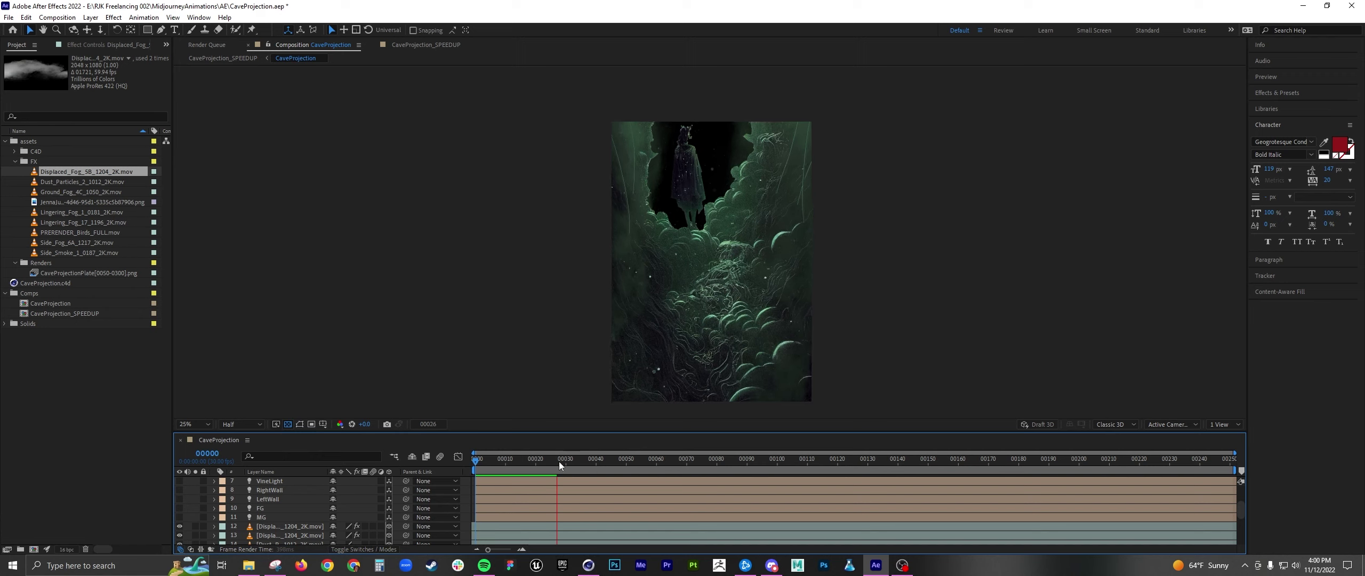
click(520, 459)
mouse_move(511, 458)
mouse_down()
mouse_move(493, 456)
mouse_move(534, 456)
mouse_move(475, 455)
mouse_move(559, 456)
mouse_move(488, 459)
mouse_move(520, 462)
mouse_up()
key(space)
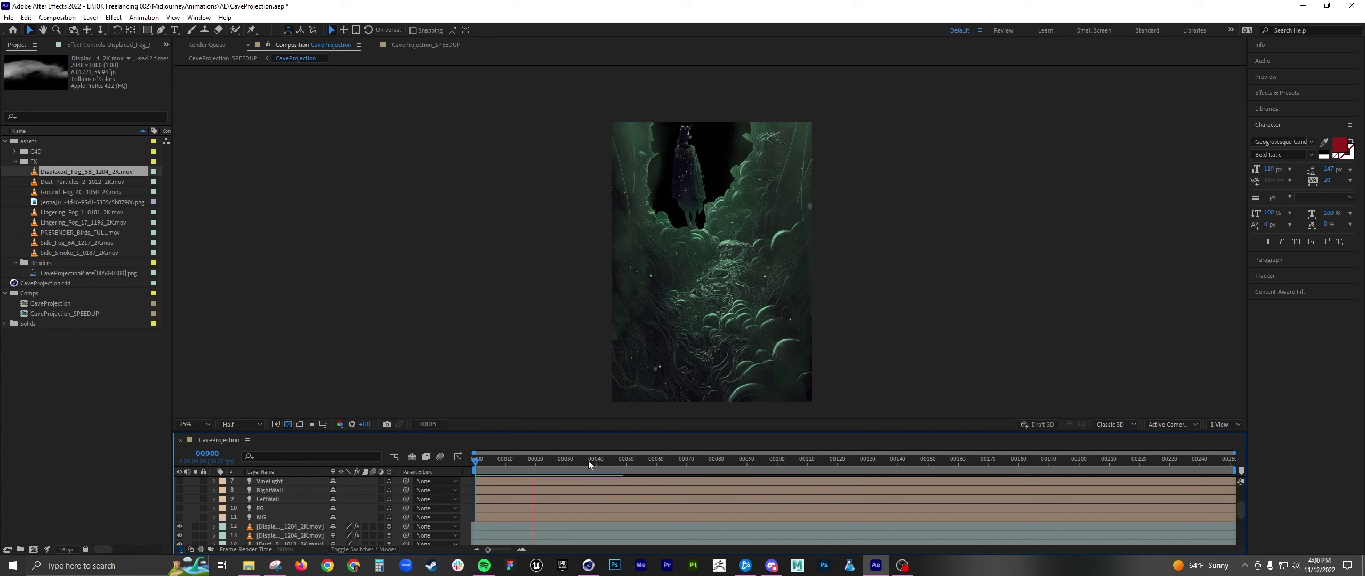
key(space)
Step: Solo and unsolo displaced fog layer 12, preview again, and enlarge the timeline
scroll(290, 510, down, 1)
click(283, 499)
click(196, 499)
click(195, 499)
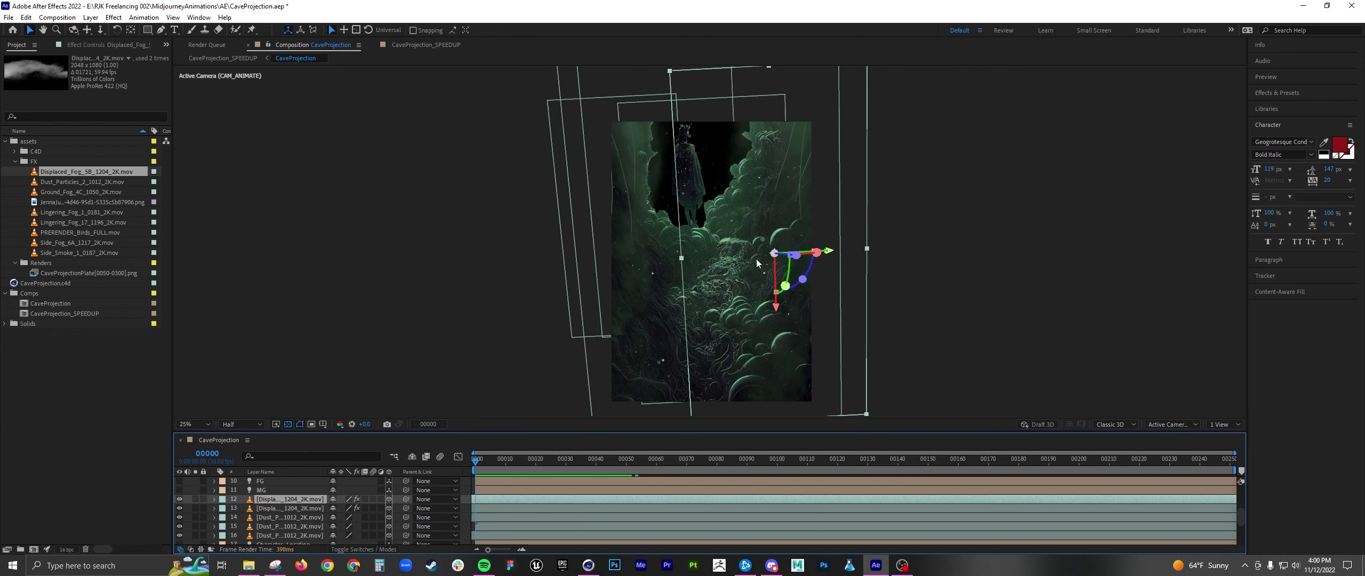
key(space)
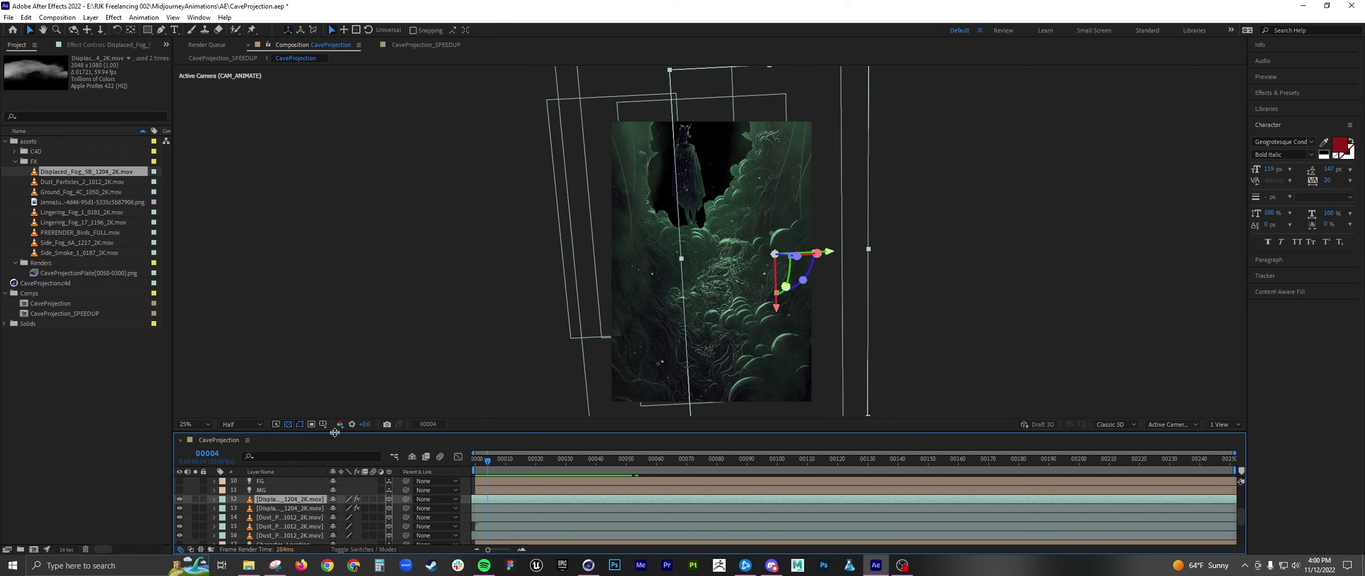
drag(339, 432, 339, 342)
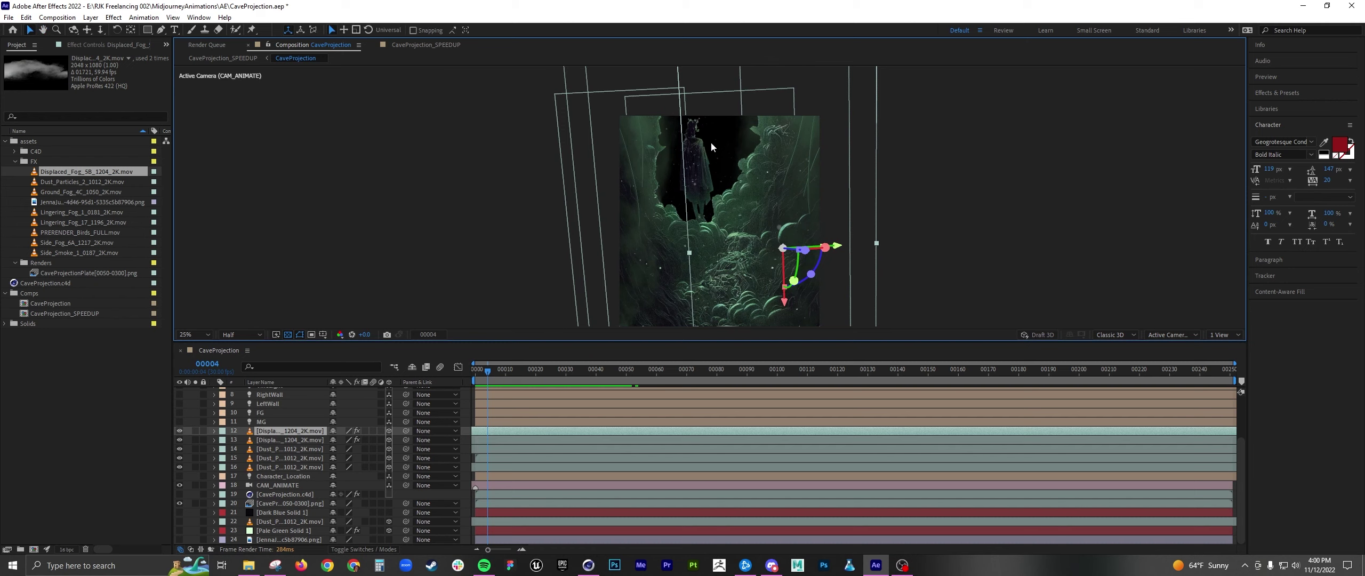
Step: Turn on the Dark Blue and Pale Green background solids and solo Pale Green Solid 1
click(276, 512)
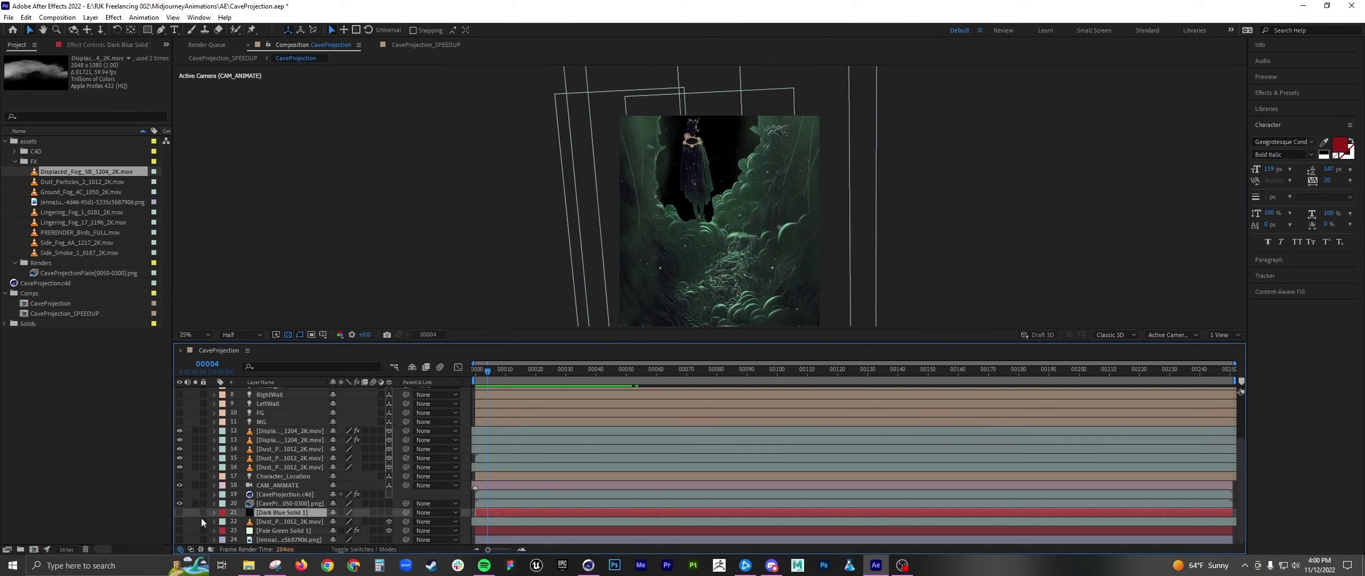
drag(179, 512, 179, 530)
click(623, 266)
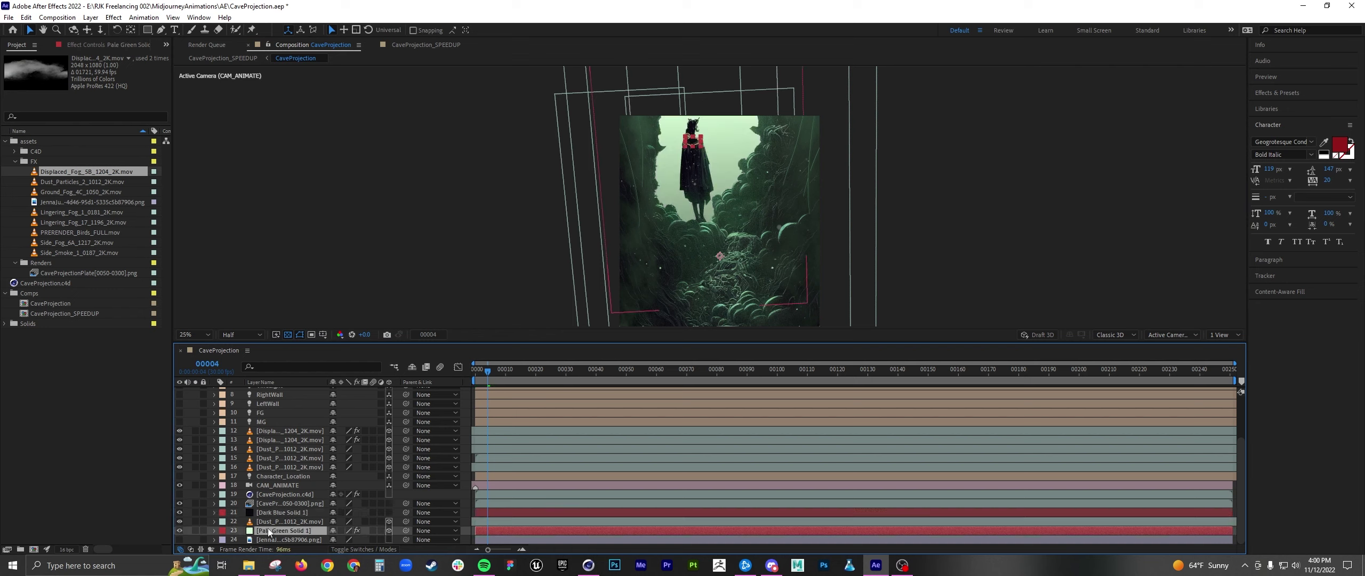
click(195, 530)
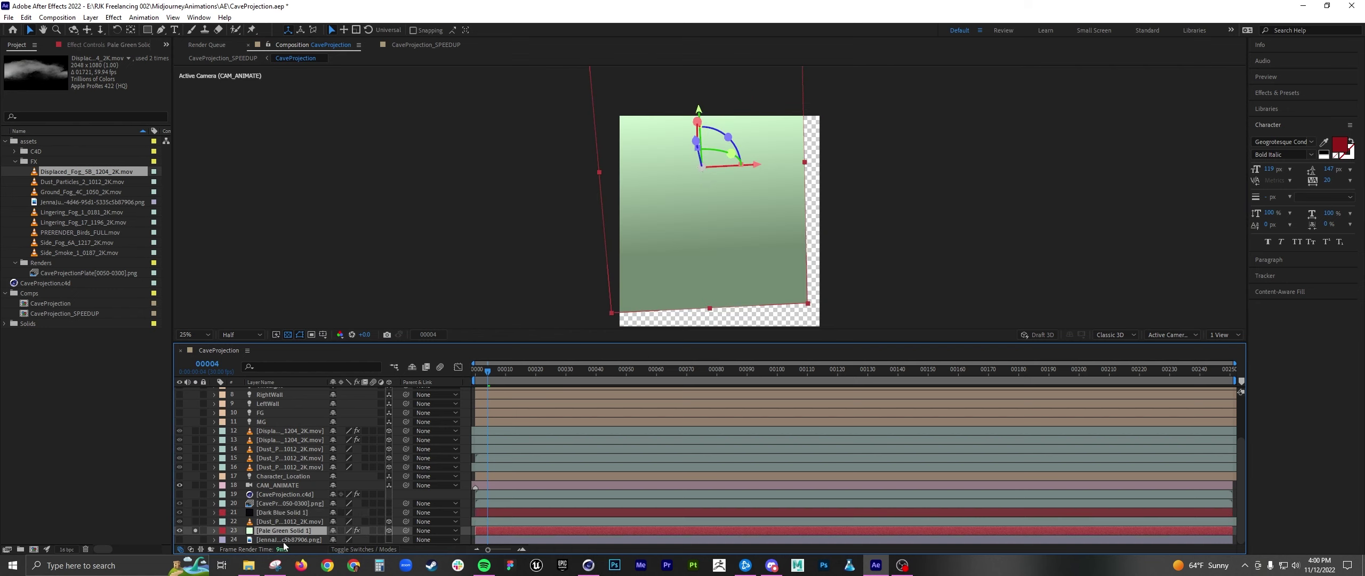
Step: Compare Pale Green Solid 1 with its Gradient Ramp off and on, unsolo it, and preview
key(F3)
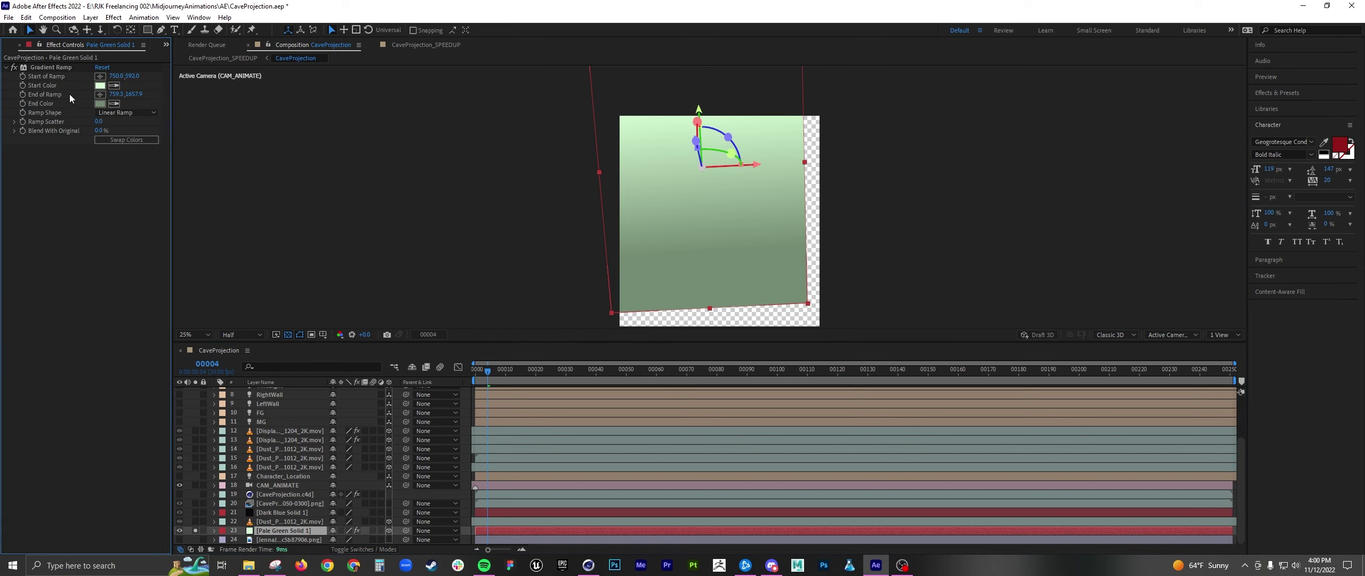
click(13, 68)
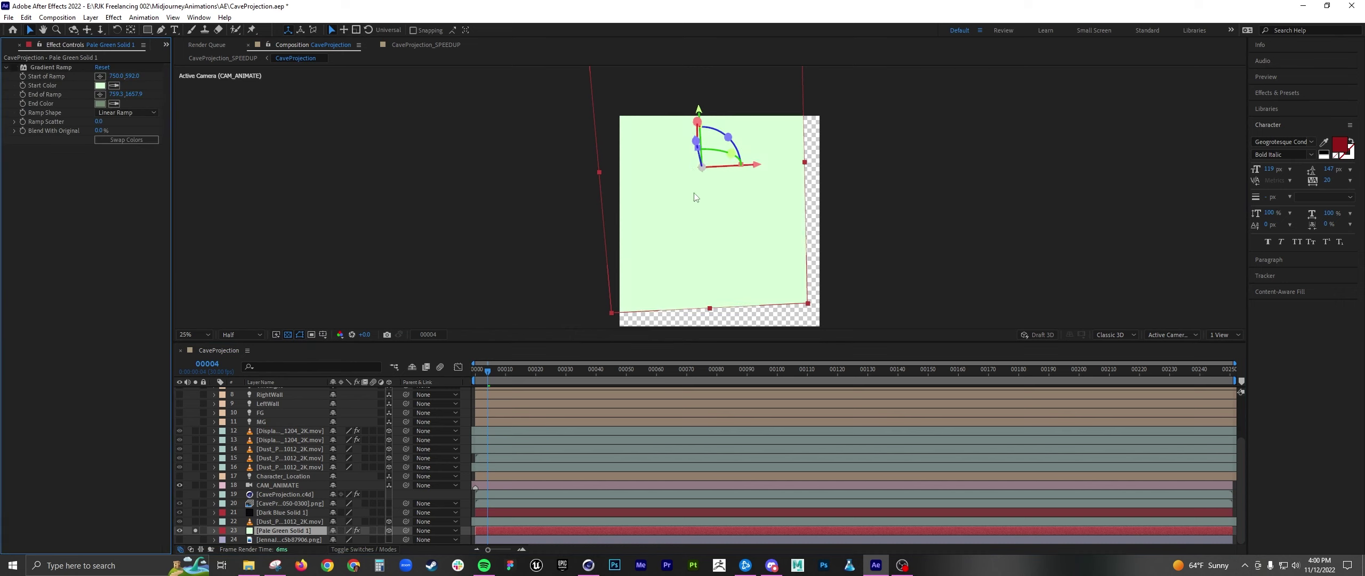
click(14, 68)
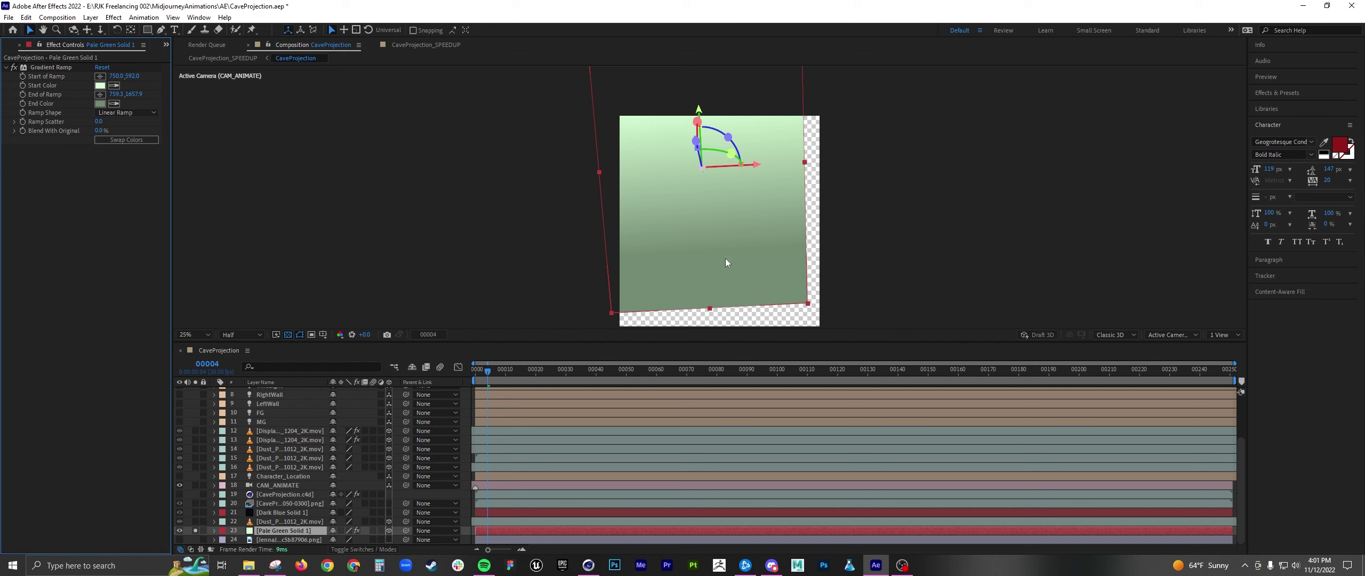
click(195, 530)
drag(491, 370, 437, 392)
key(space)
key(space)
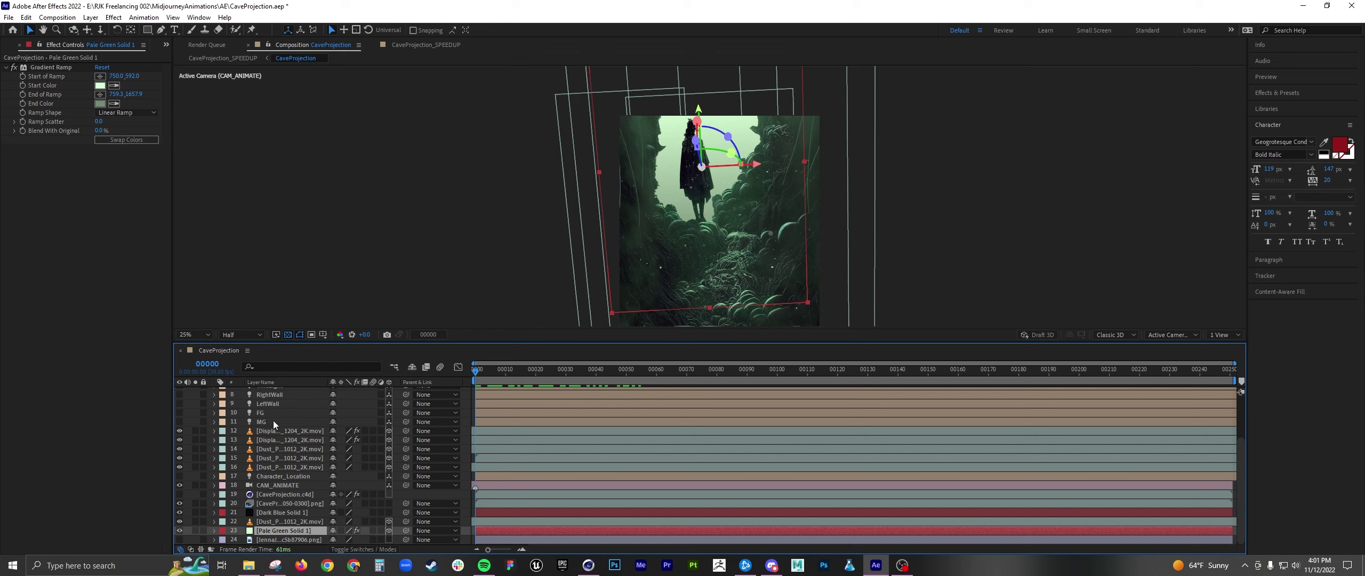
scroll(279, 505, up, 2)
Step: Turn on the Shine layer, duplicate its Shine effect, disable the original, and reset Shine 2
click(264, 431)
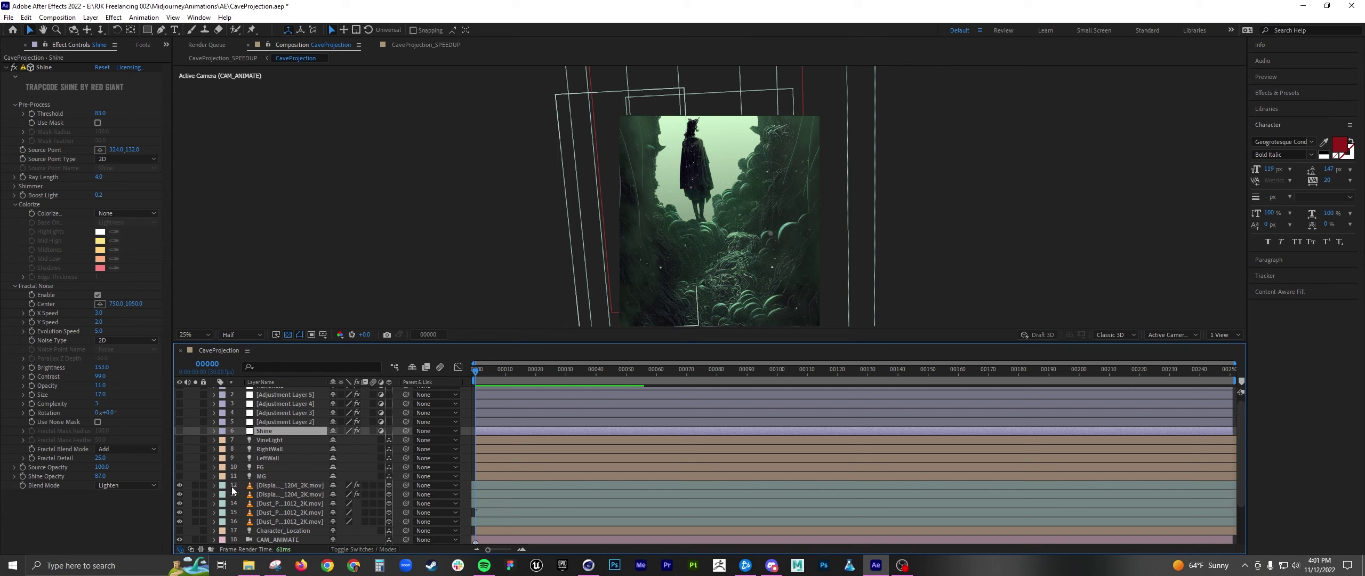
click(180, 430)
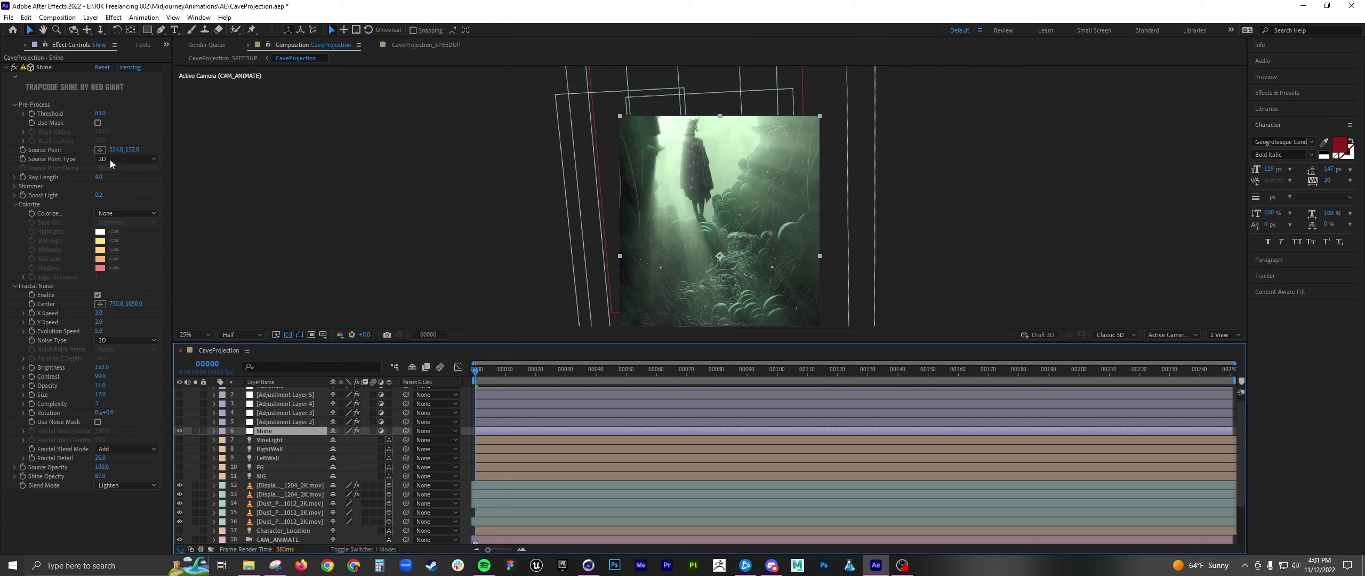
click(44, 67)
key(ctrl+d)
scroll(66, 235, up, 3)
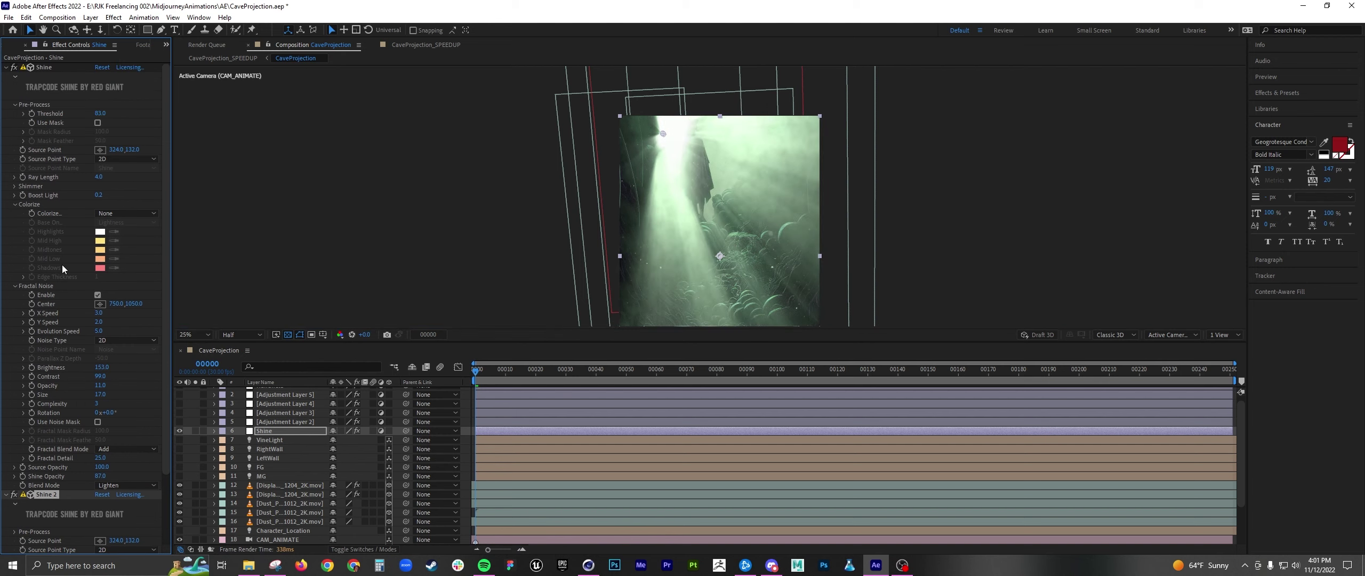
click(7, 67)
click(13, 68)
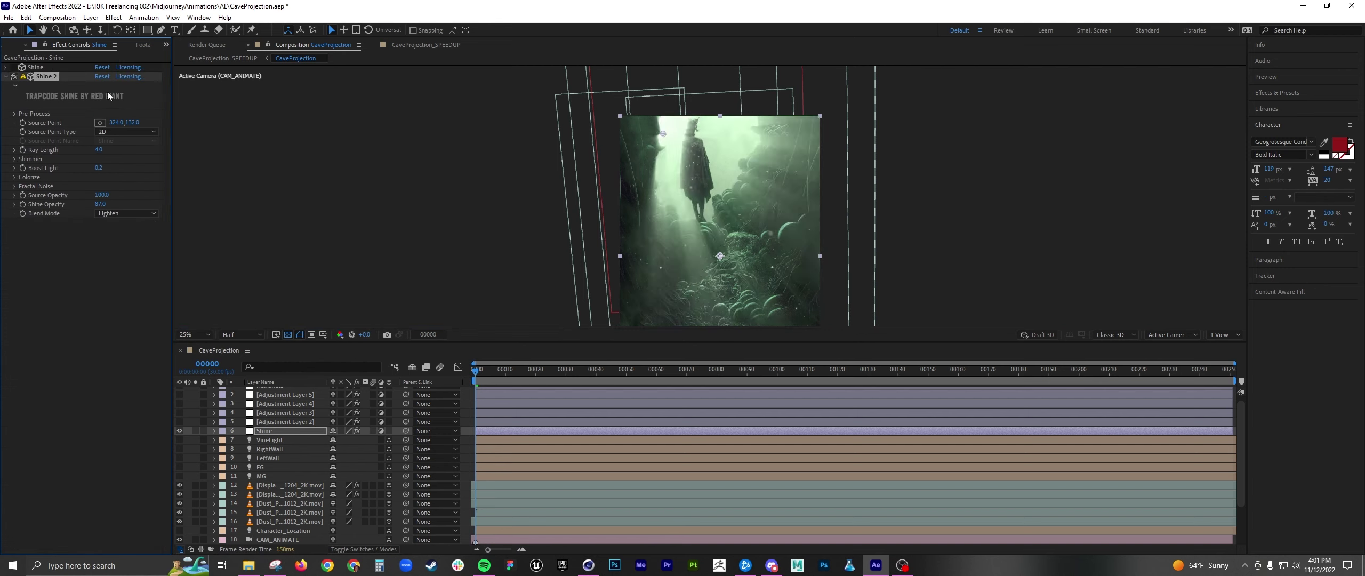
click(101, 77)
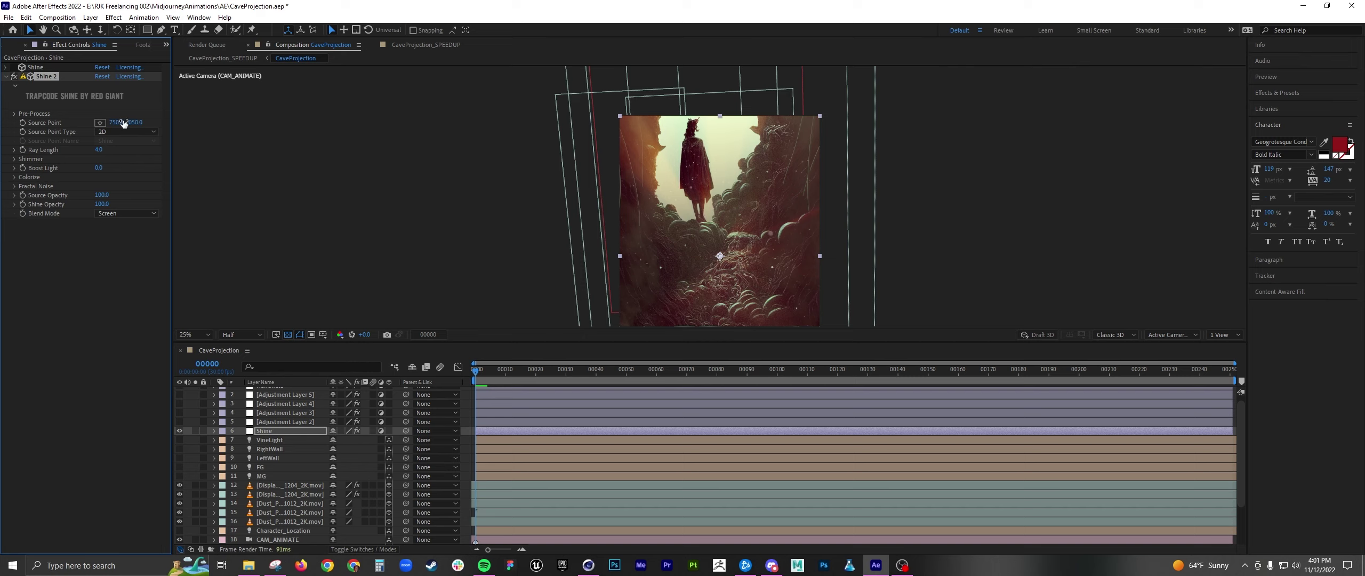
Step: Move Shine 2's source point up and left and set its Colorize to None
click(101, 123)
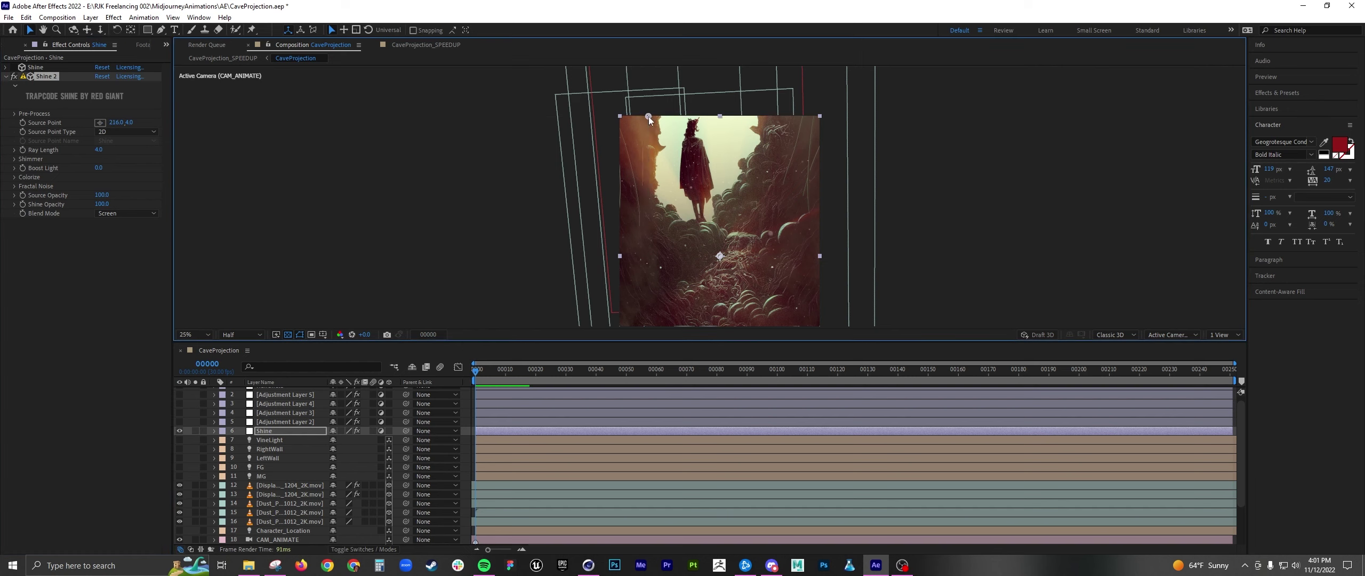
click(663, 118)
drag(663, 119, 656, 123)
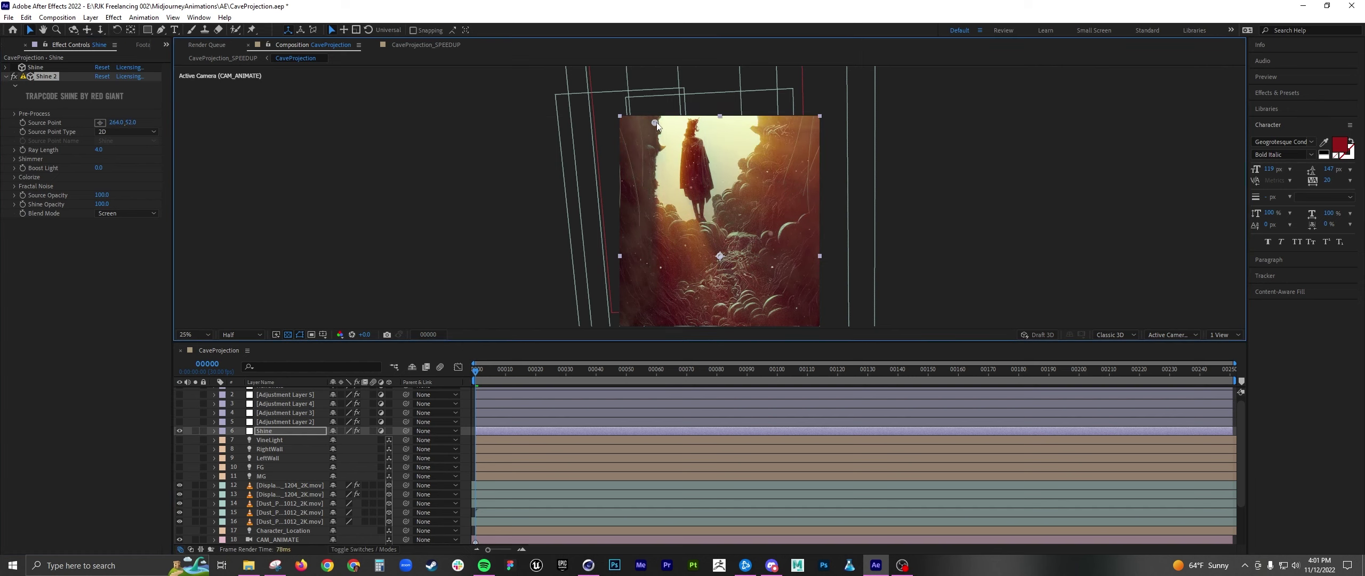
click(14, 178)
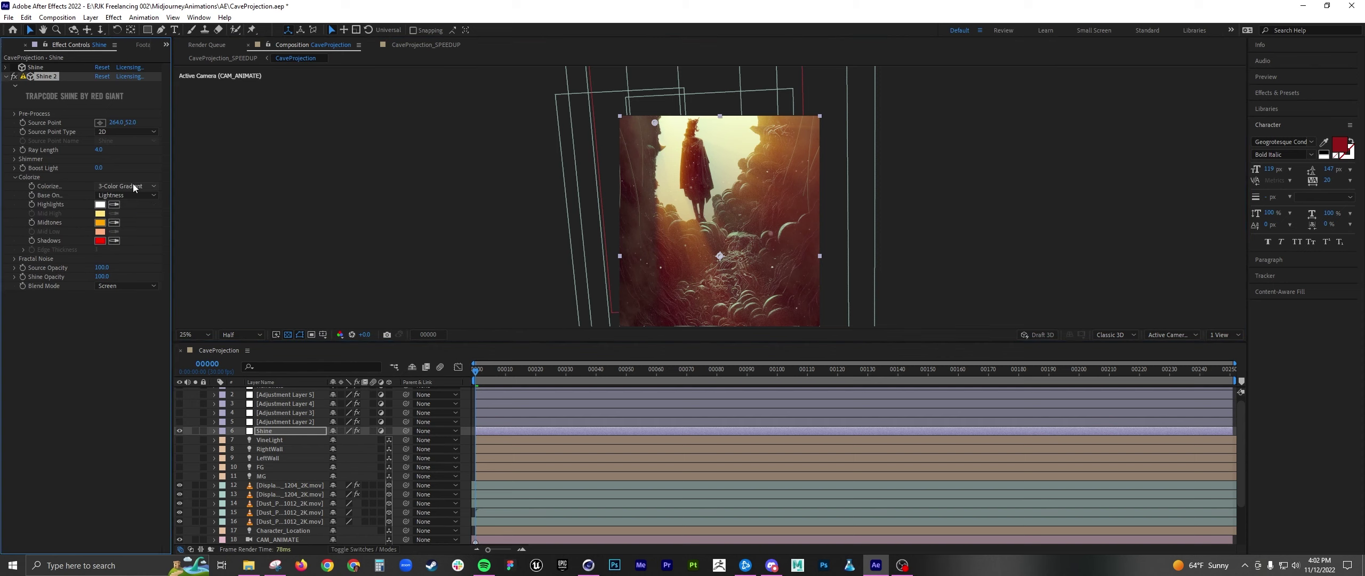
click(122, 186)
click(158, 119)
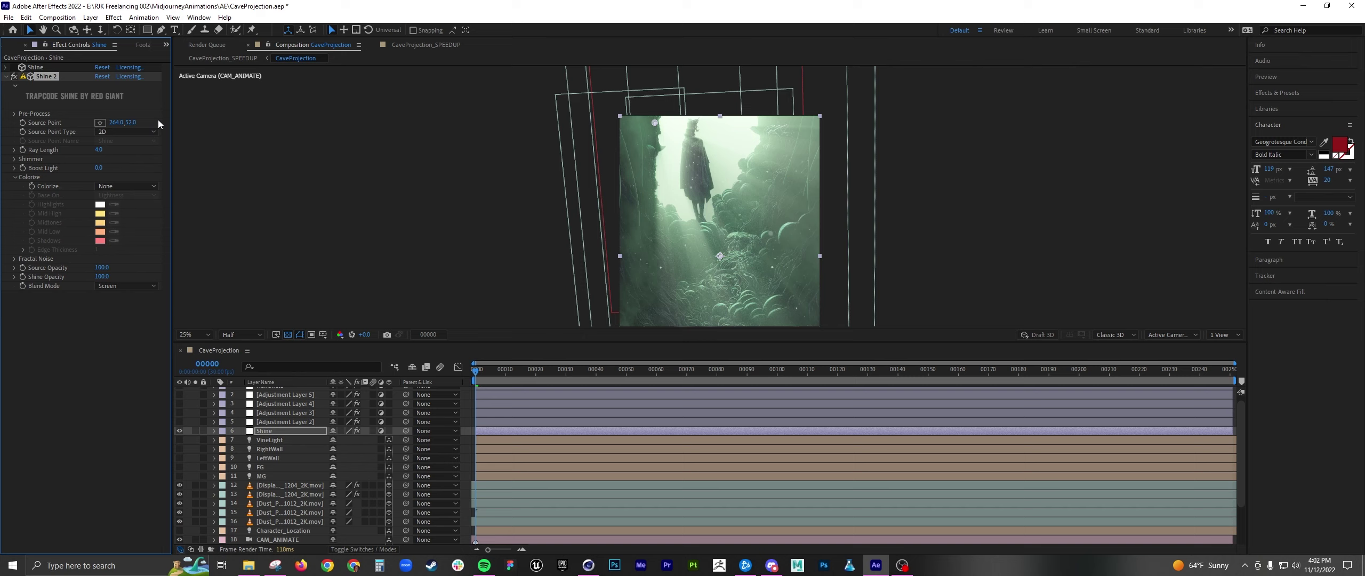
Step: Raise Shine 2's Pre-Process Threshold from 16 to 60, then to 79
click(14, 114)
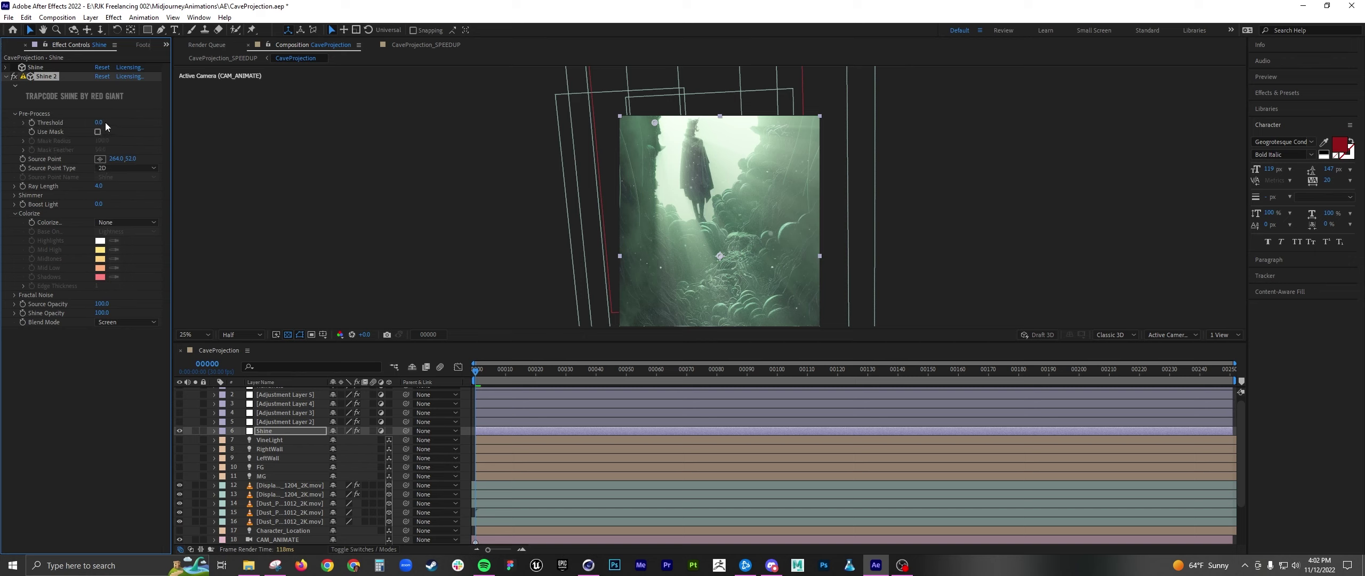
drag(110, 122, 131, 120)
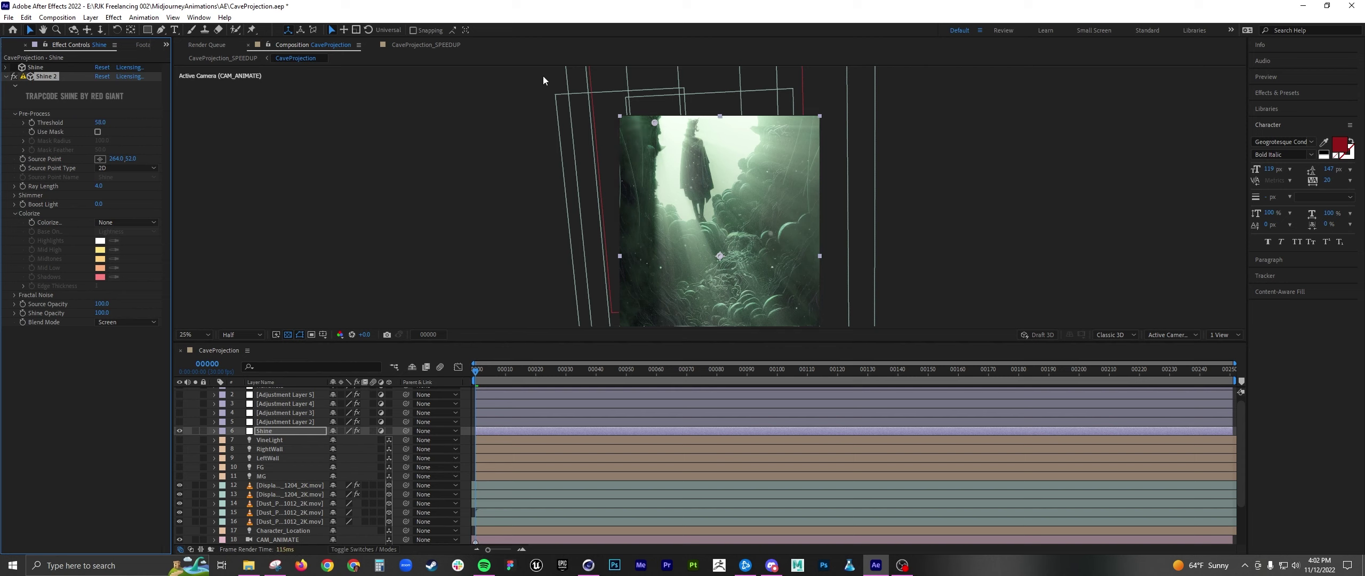
scroll(643, 200, up, 2)
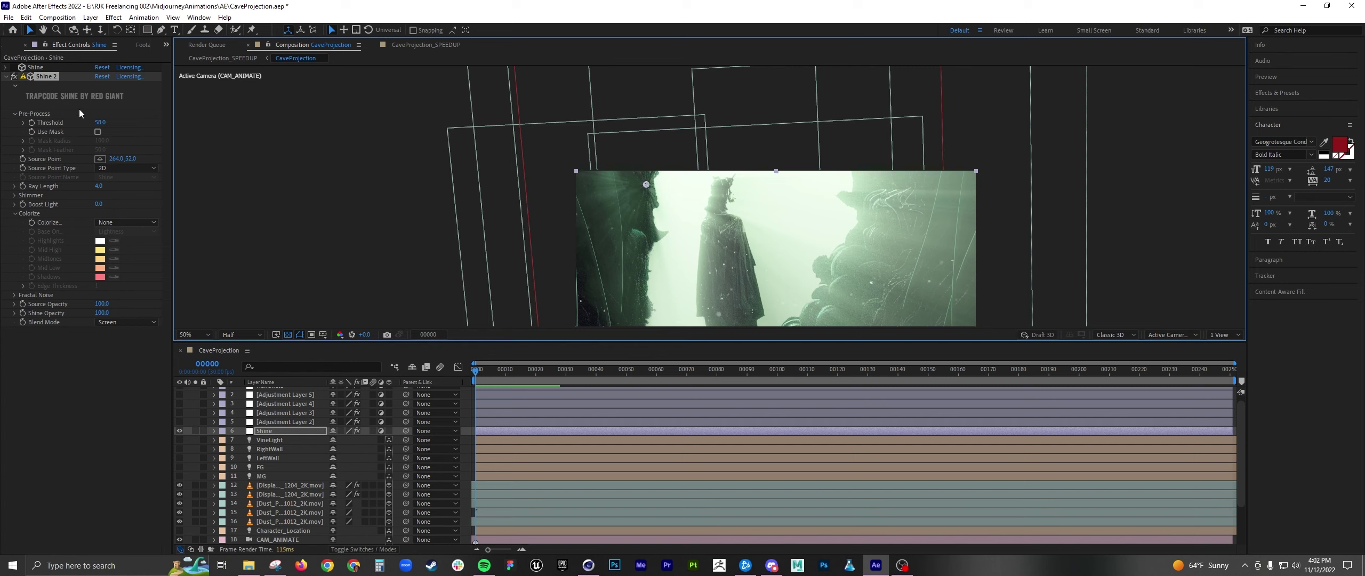
mouse_move(100, 122)
mouse_down()
mouse_move(168, 121)
mouse_move(124, 121)
mouse_up()
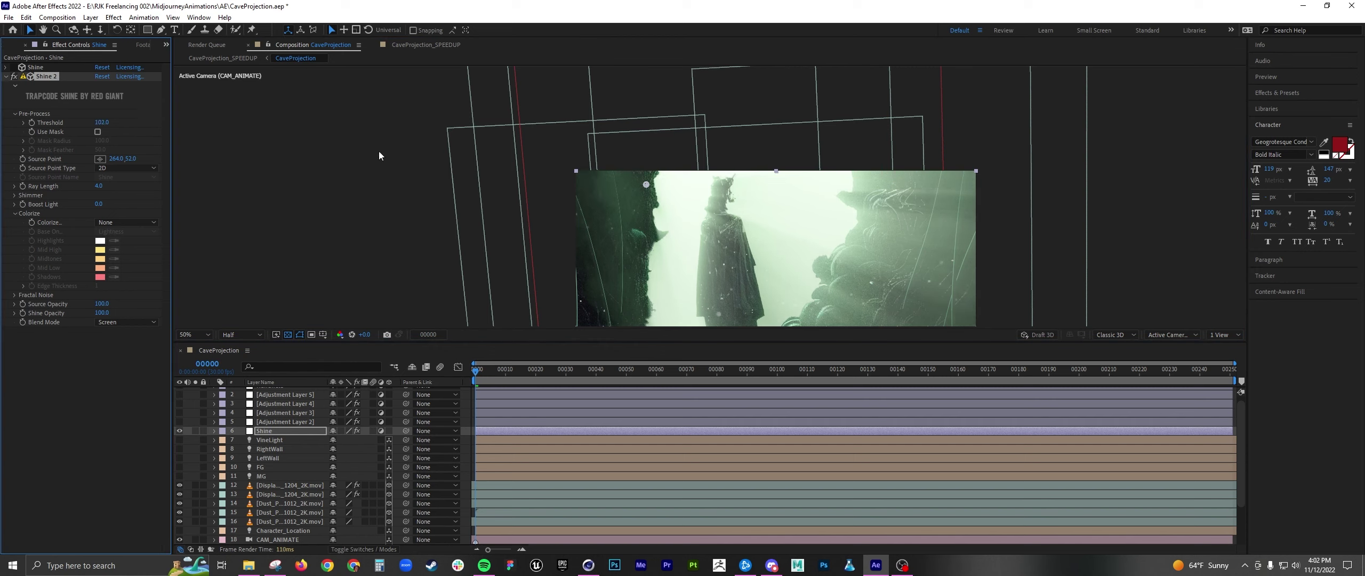
scroll(492, 168, down, 2)
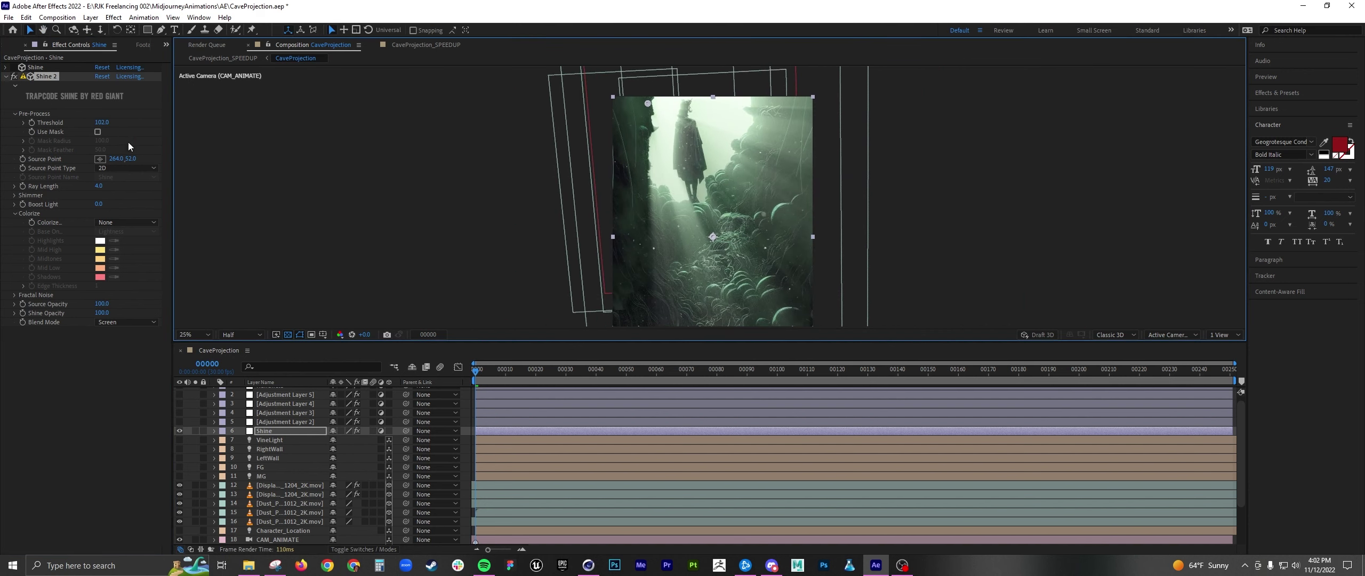
click(49, 80)
Step: Delete the Shine 2 effect and select Adjustment Layer 2 to view its Curves
key(Delete)
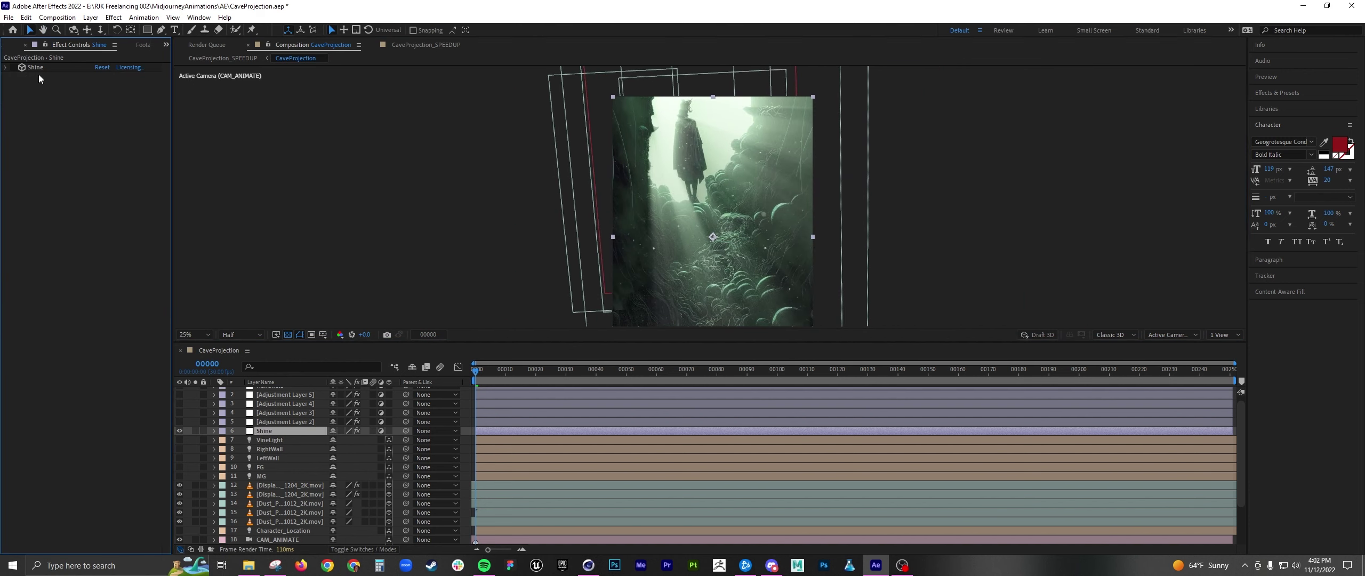
click(464, 407)
click(266, 430)
click(266, 421)
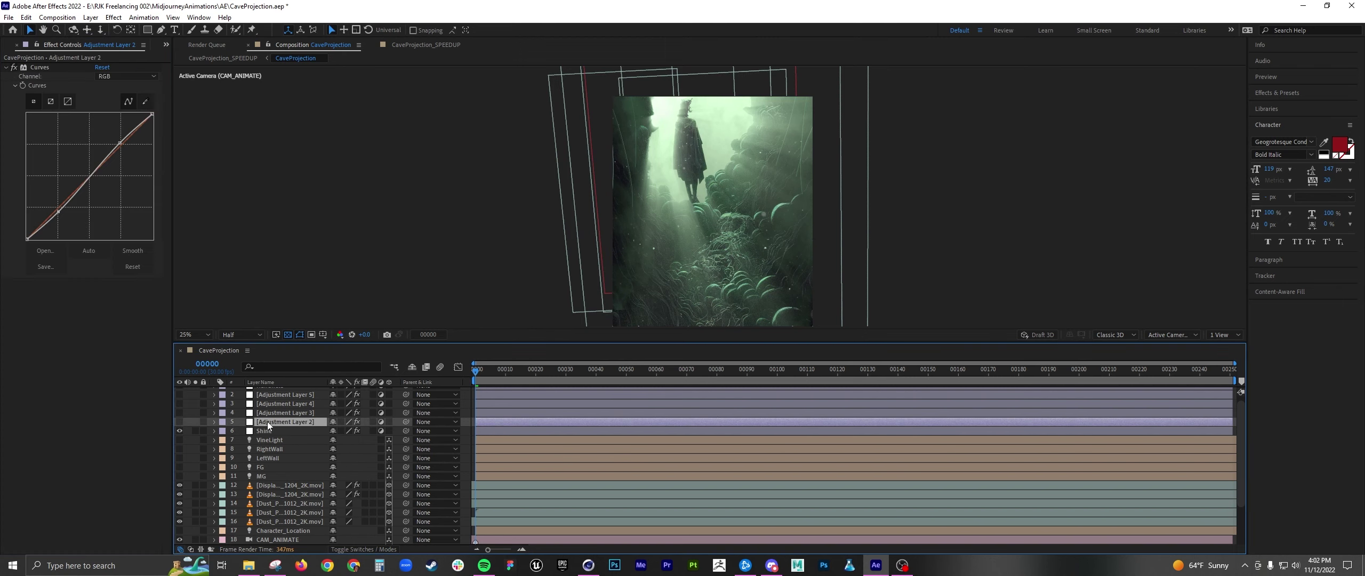
scroll(266, 433, up, 1)
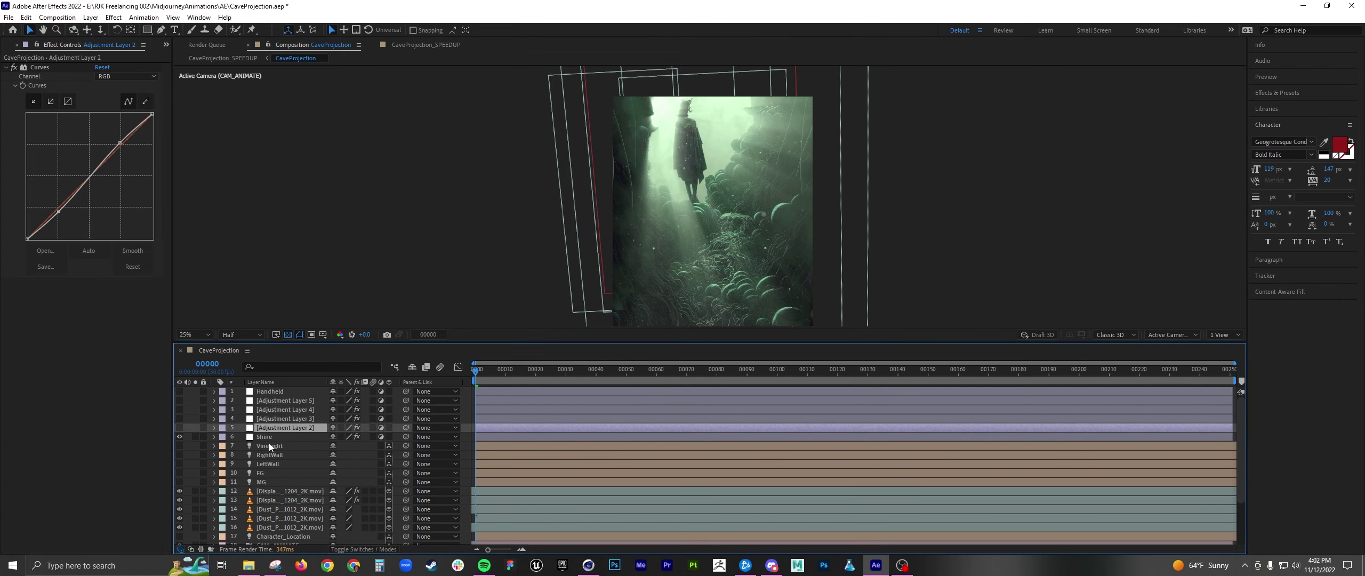
click(273, 401)
click(273, 429)
Step: Turn on Adjustment Layer 2 and lower the upper Curves point to tame highlights
click(180, 427)
drag(58, 212, 61, 215)
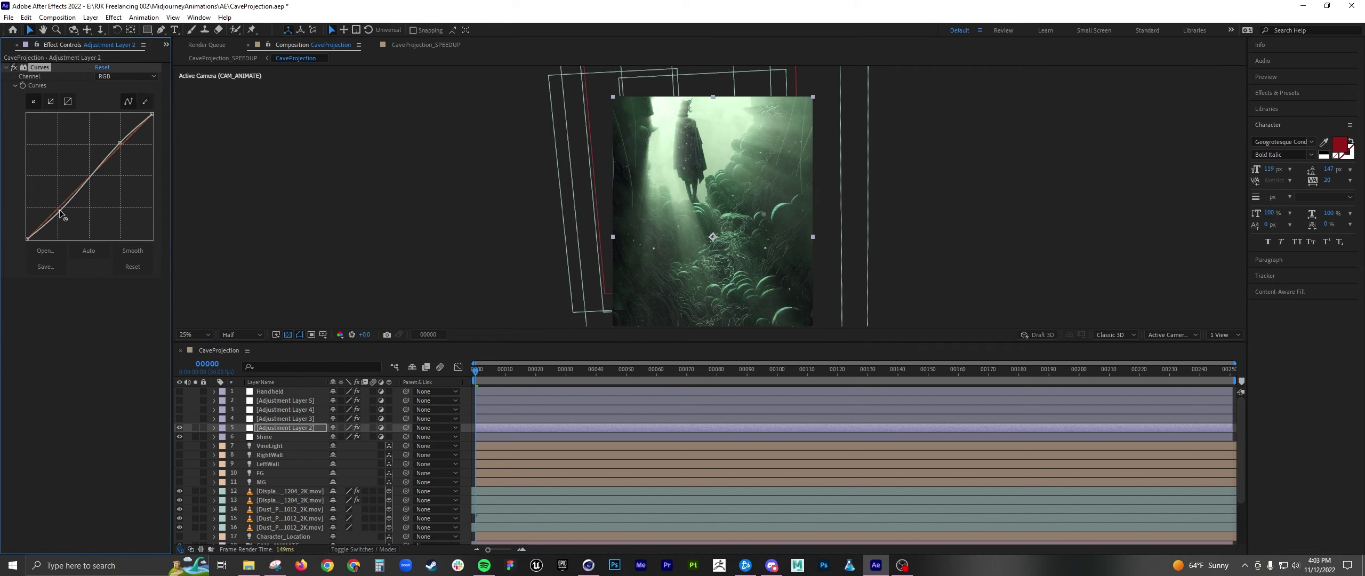
drag(120, 143, 124, 149)
Step: Turn on Adjustment Layer 3 and compare its FL Out Of Focus blur on and off
click(286, 419)
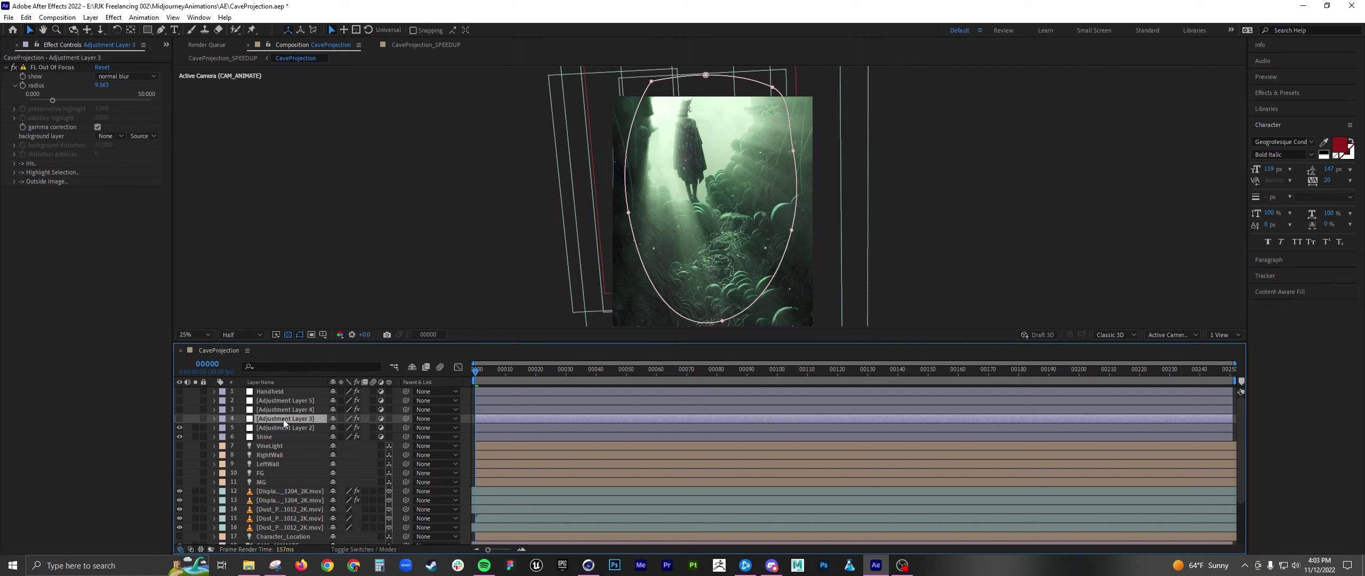
click(180, 419)
click(71, 68)
click(113, 17)
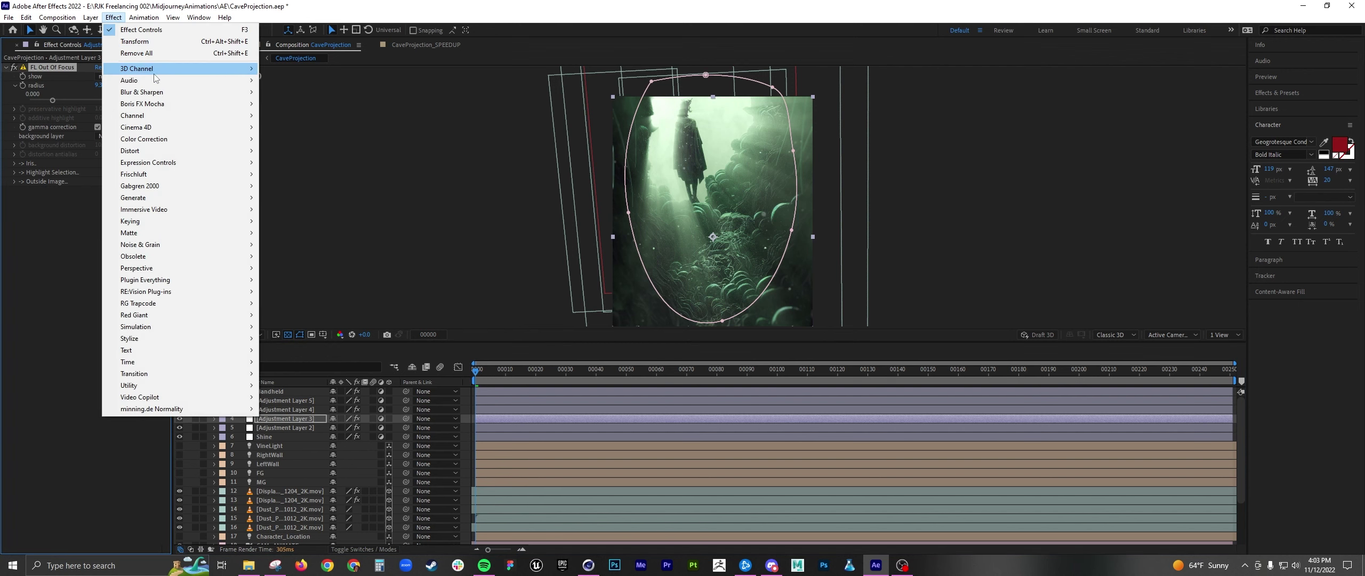
mouse_move(156, 94)
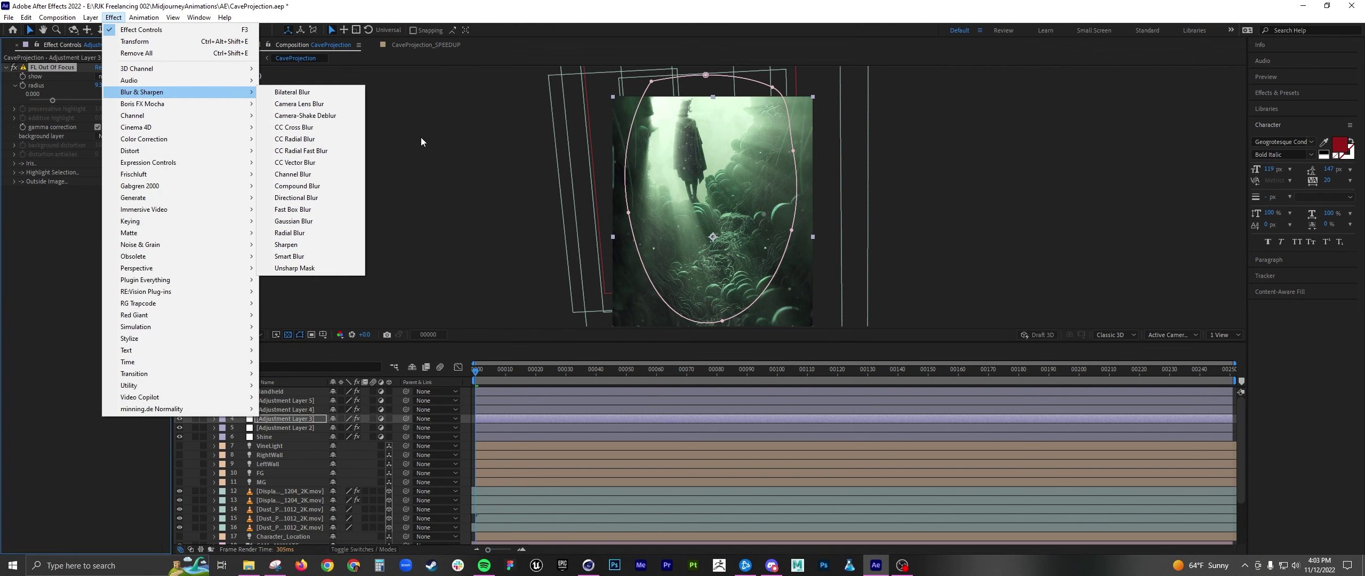
click(460, 412)
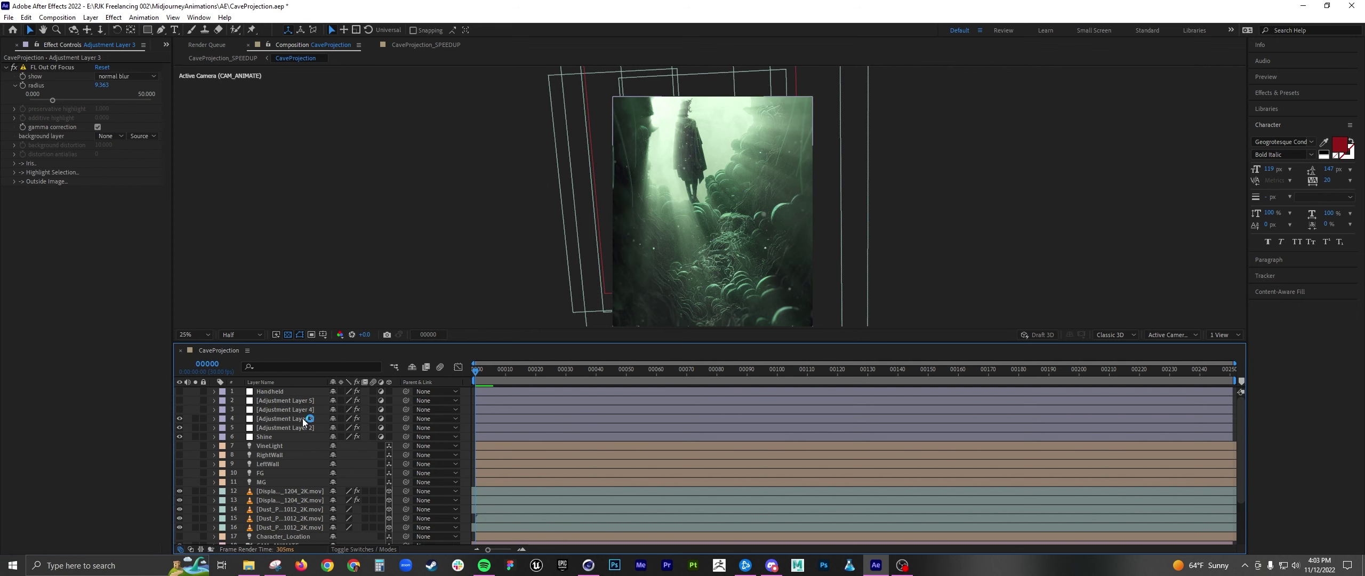
scroll(742, 273, up, 2)
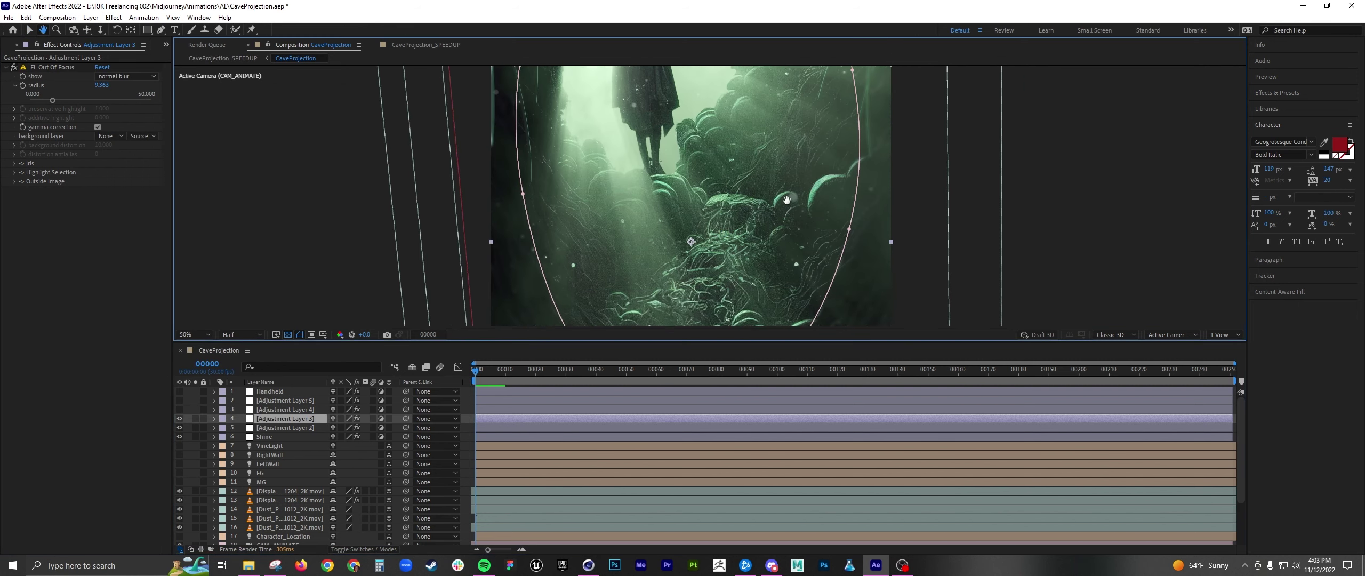
click(179, 417)
click(179, 418)
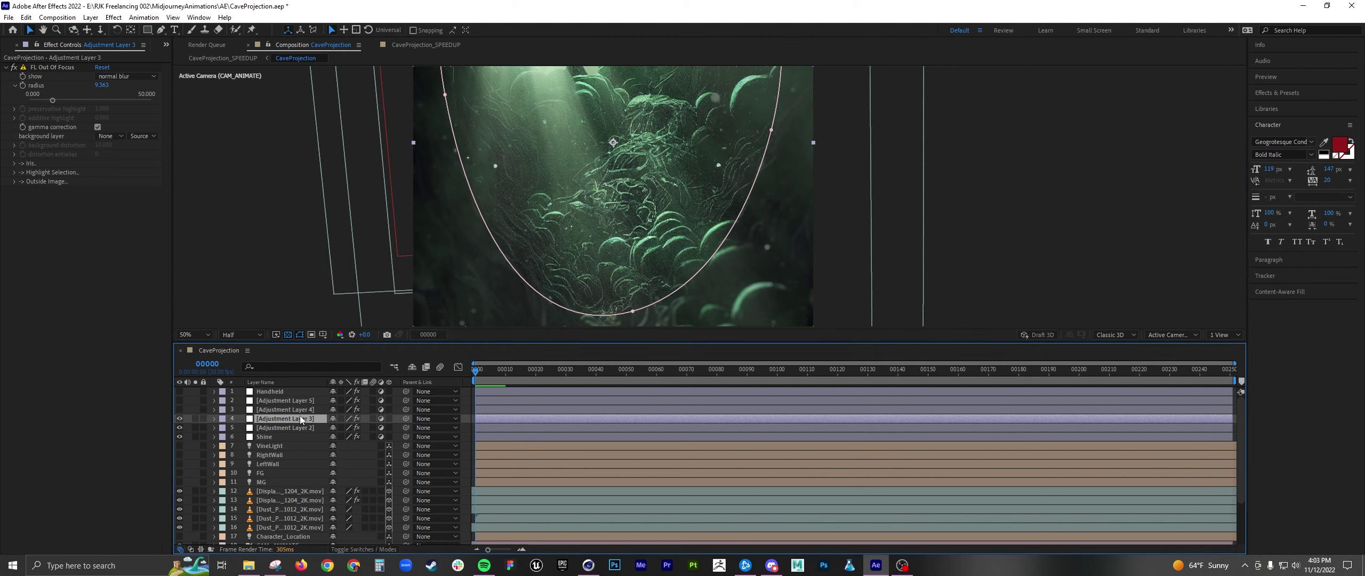
Step: Delete Adjustment Layer 3's old oval Mask 1
key(m)
click(280, 436)
key(Delete)
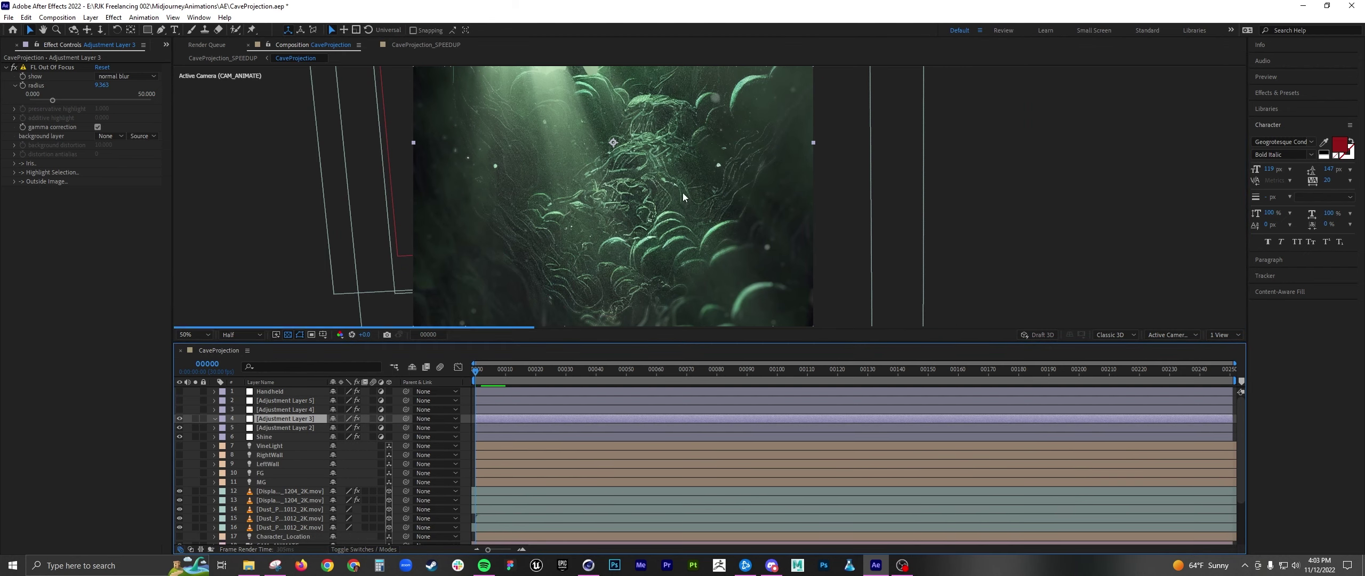
scroll(696, 168, down, 1)
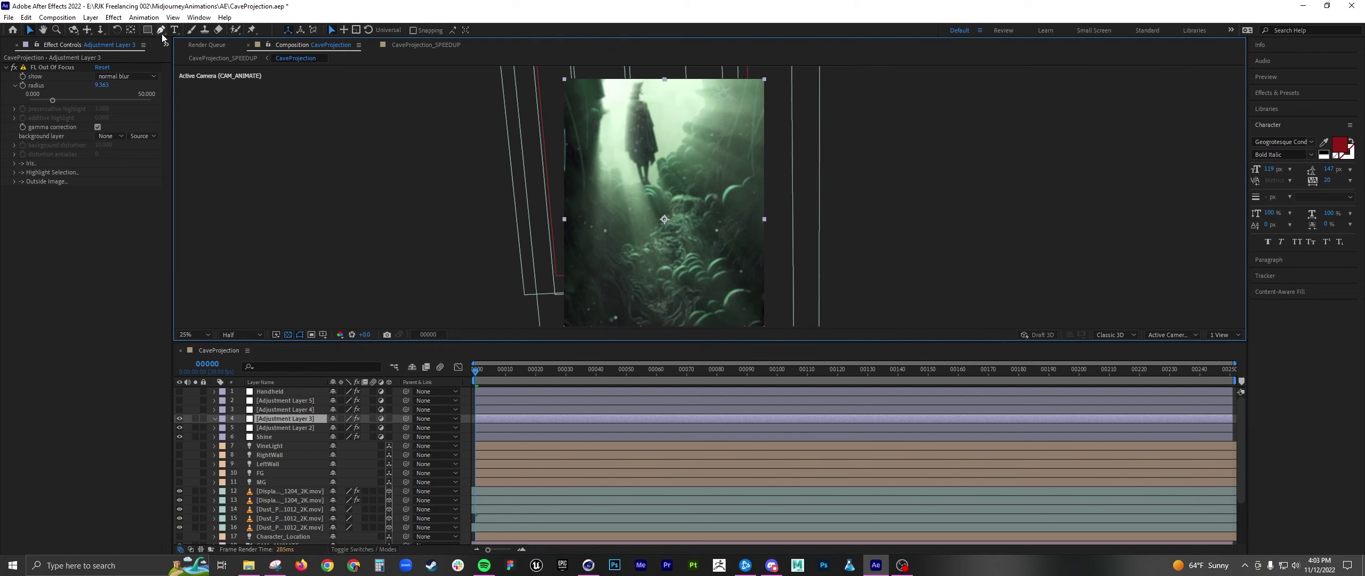
Step: Draw a closed oval Pen mask around the cloaked figure on Adjustment Layer 3
key(h)
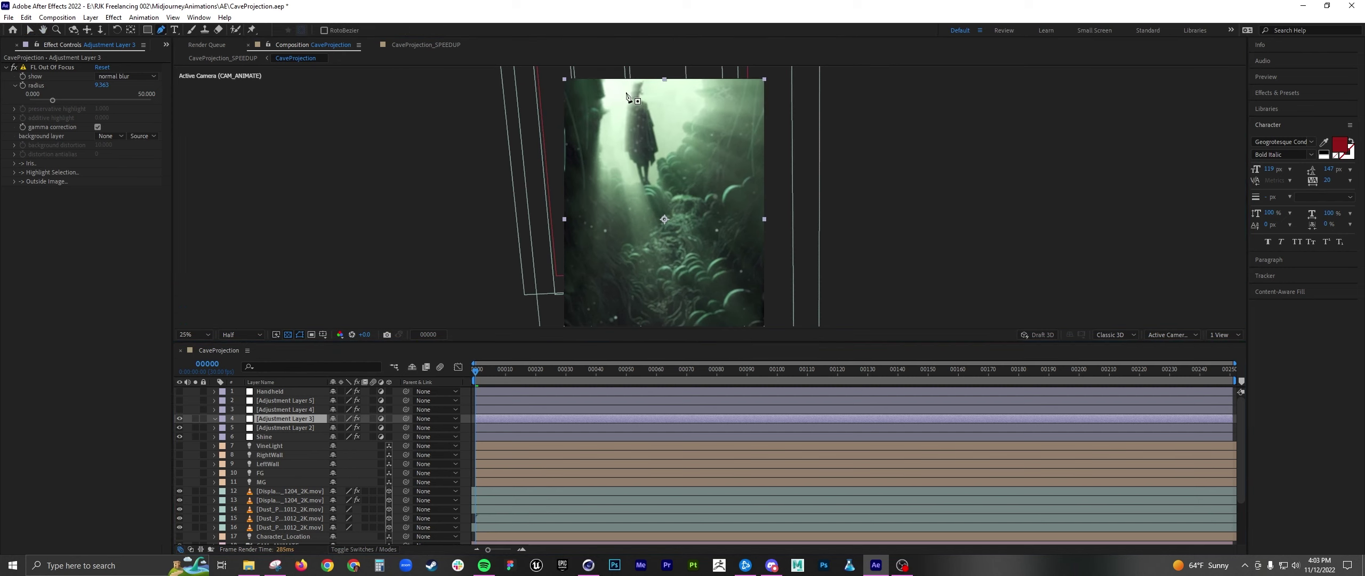
drag(615, 112, 589, 136)
key(g)
click(570, 94)
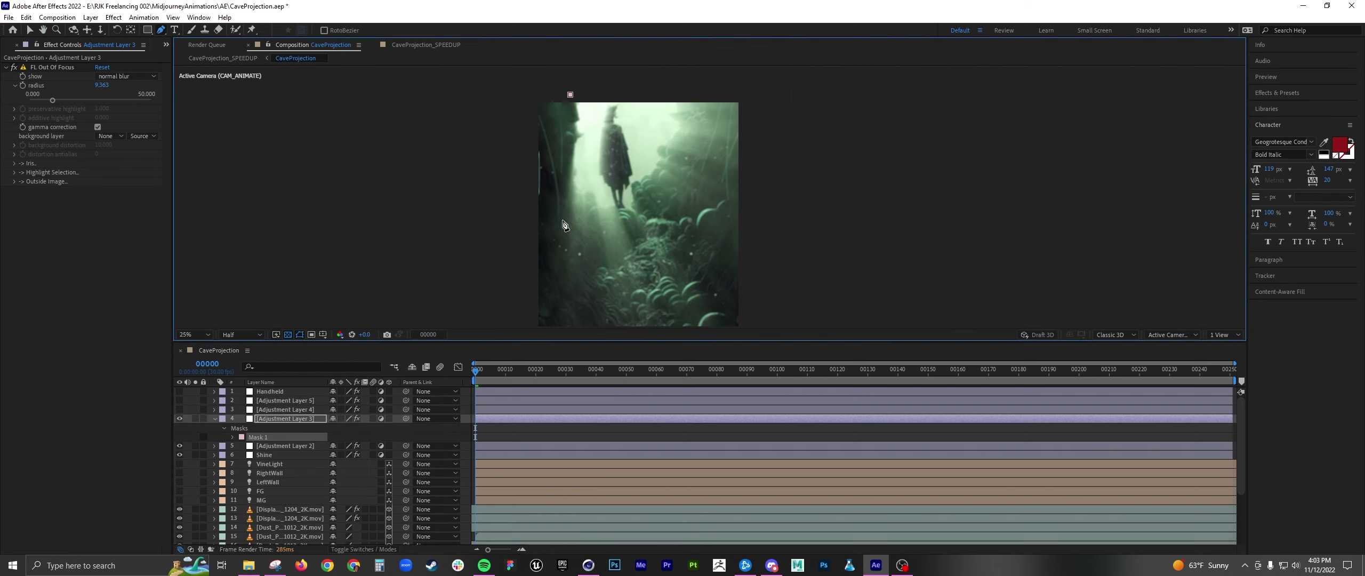
mouse_move(564, 226)
mouse_down()
mouse_move(583, 281)
mouse_move(691, 284)
mouse_up()
drag(716, 209, 710, 121)
click(713, 132)
click(688, 85)
drag(620, 80, 635, 80)
click(570, 94)
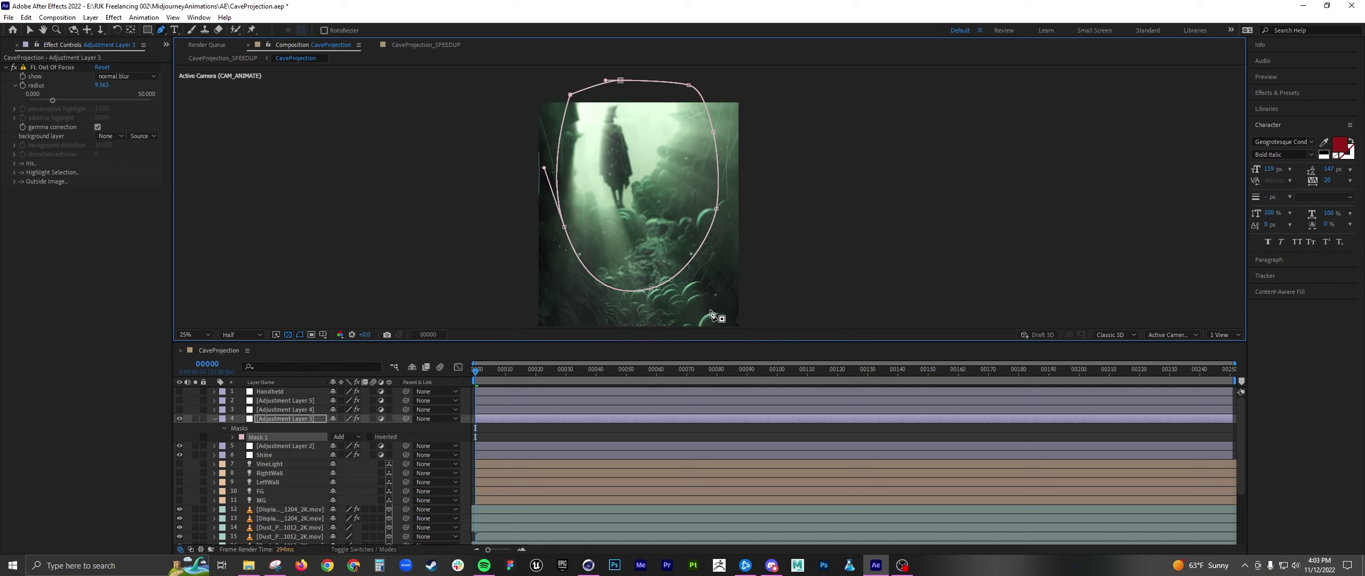
middle_drag(719, 269, 705, 229)
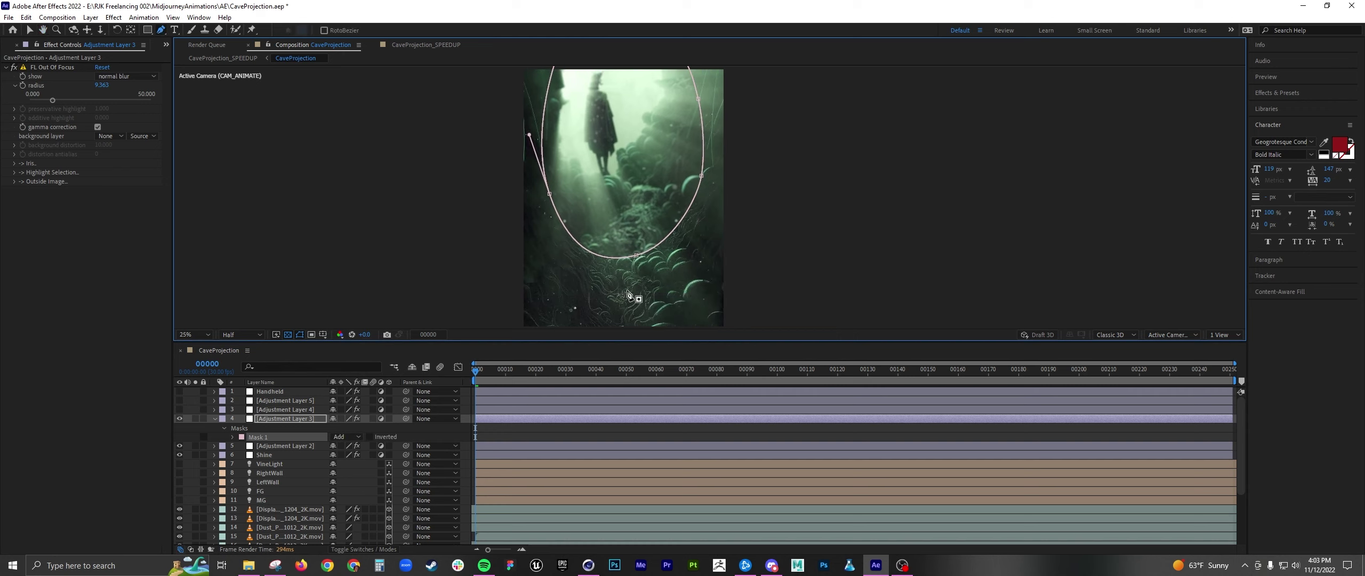
Step: Set the mask mode to Subtract and feather it to 100 pixels
click(351, 437)
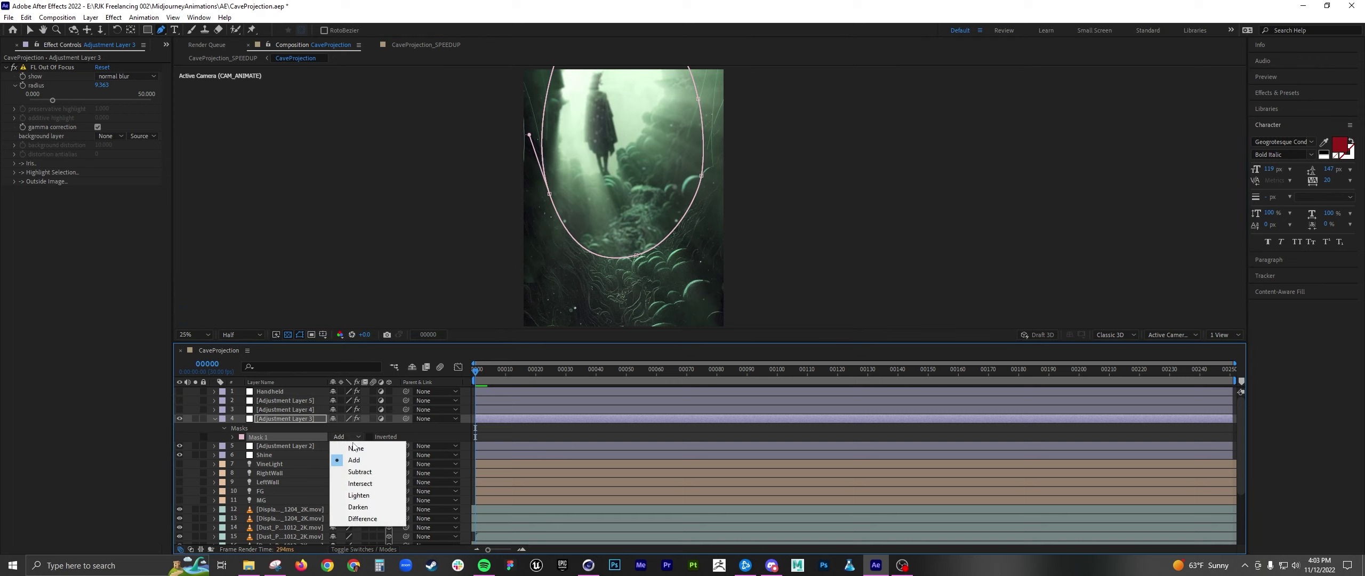
click(360, 472)
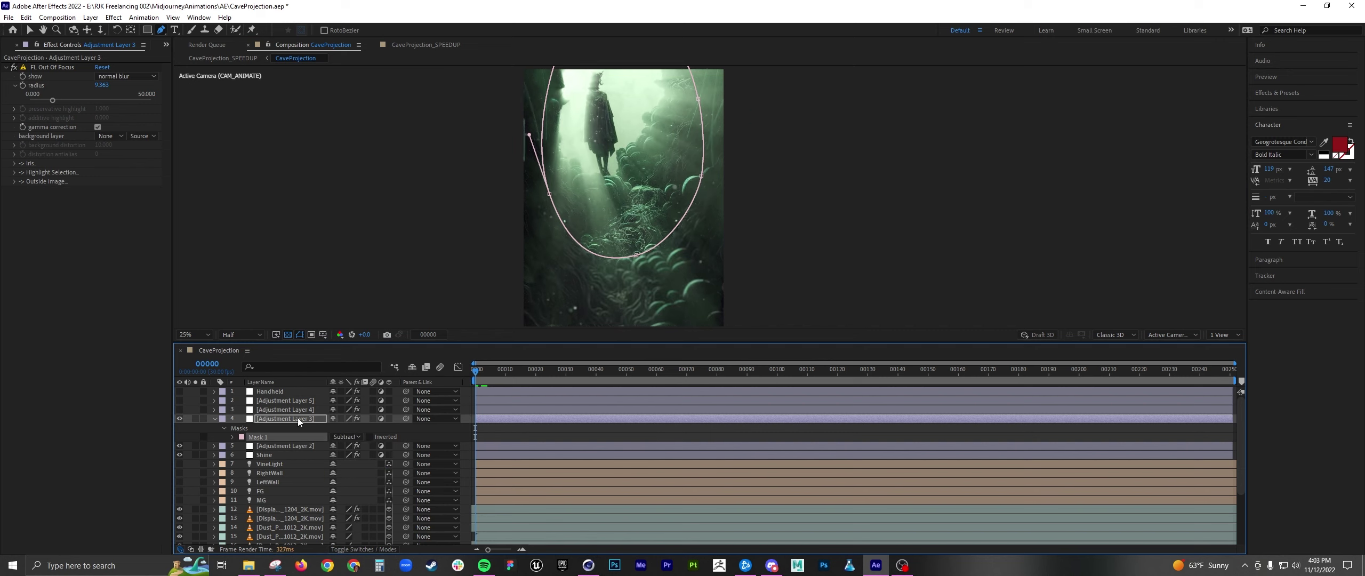
key(F2)
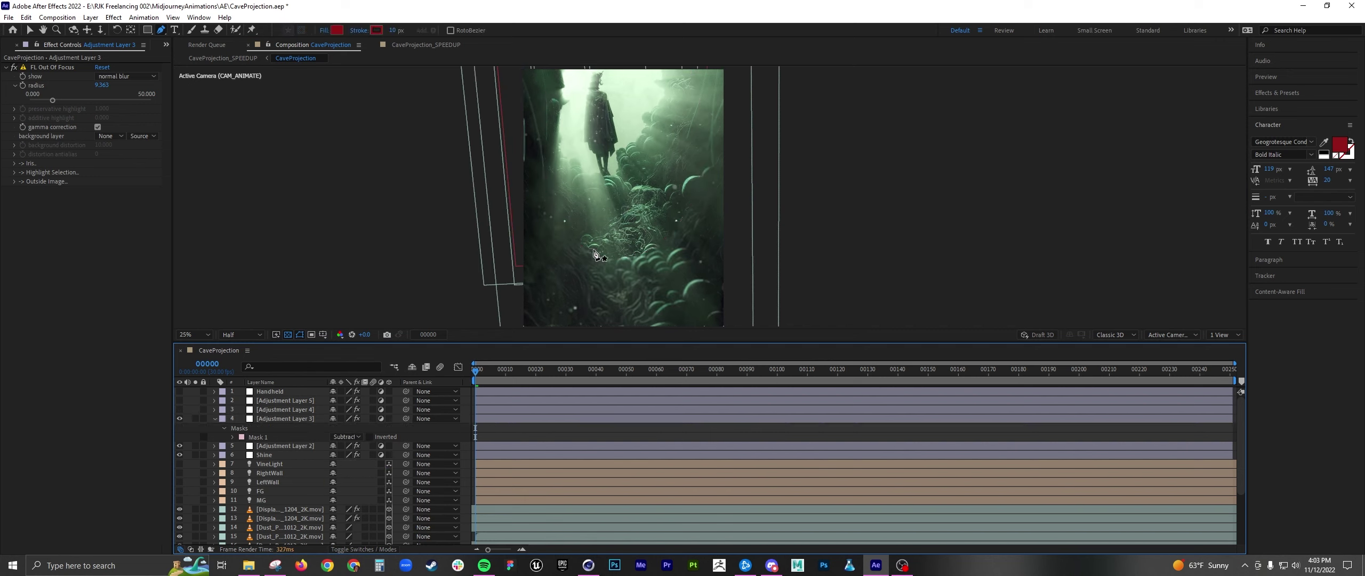
click(275, 419)
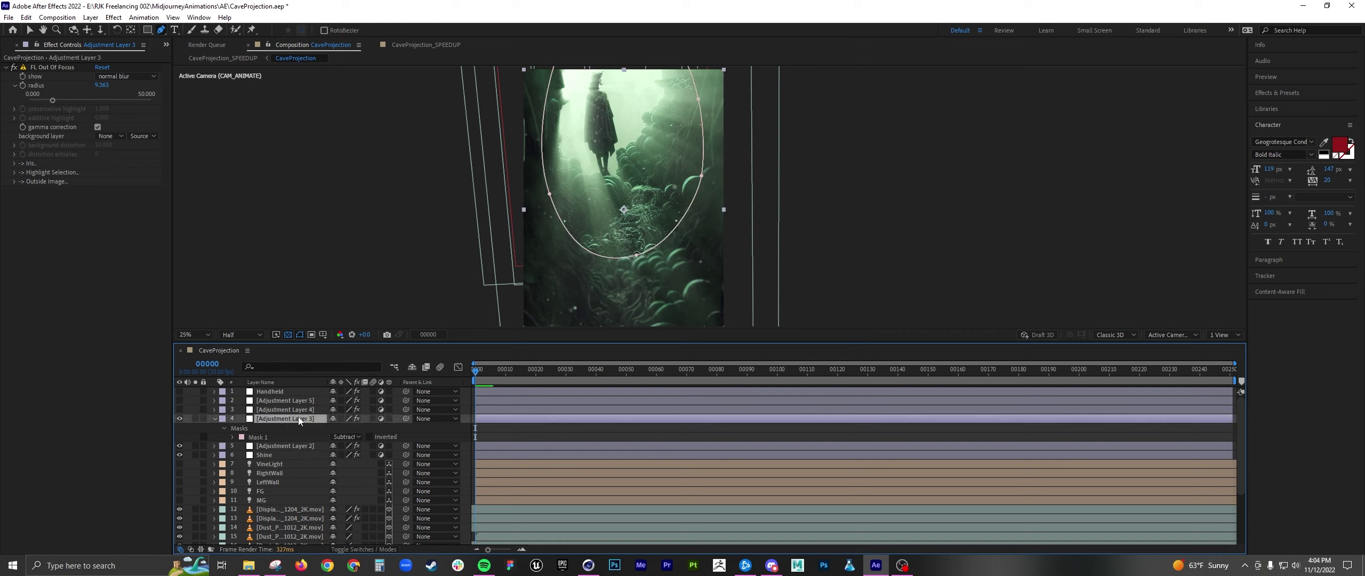
key(f)
drag(353, 437, 399, 432)
click(441, 428)
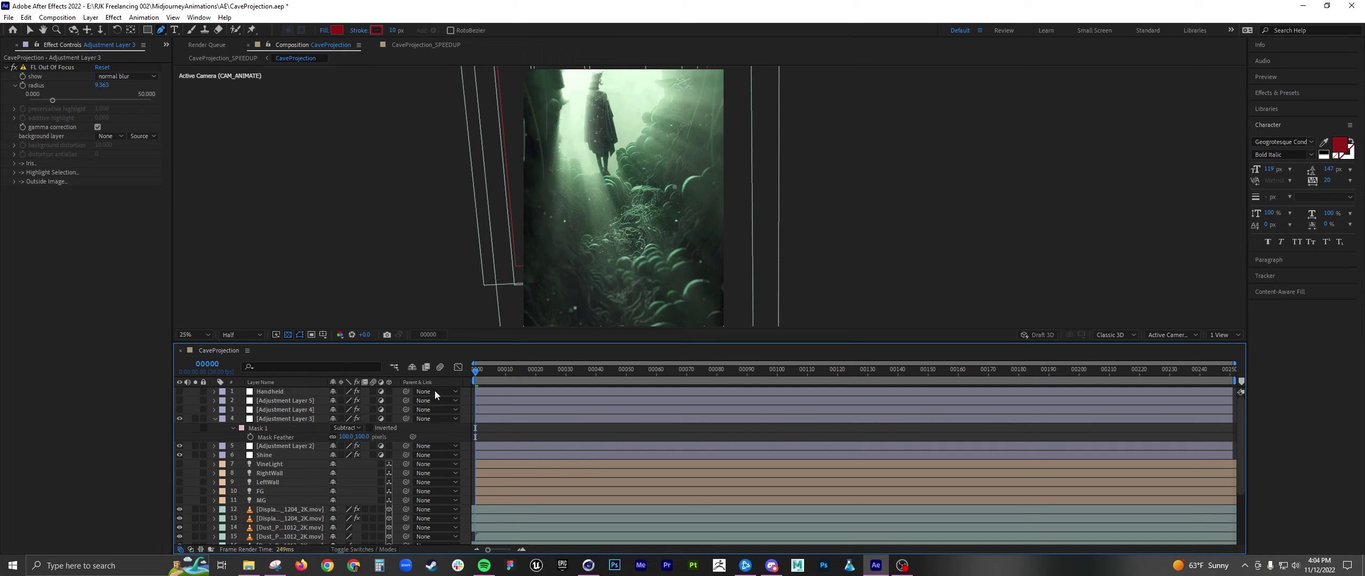
Step: Turn on Adjustment Layer 4's CC Vignette and toggle it off and on to compare
click(274, 409)
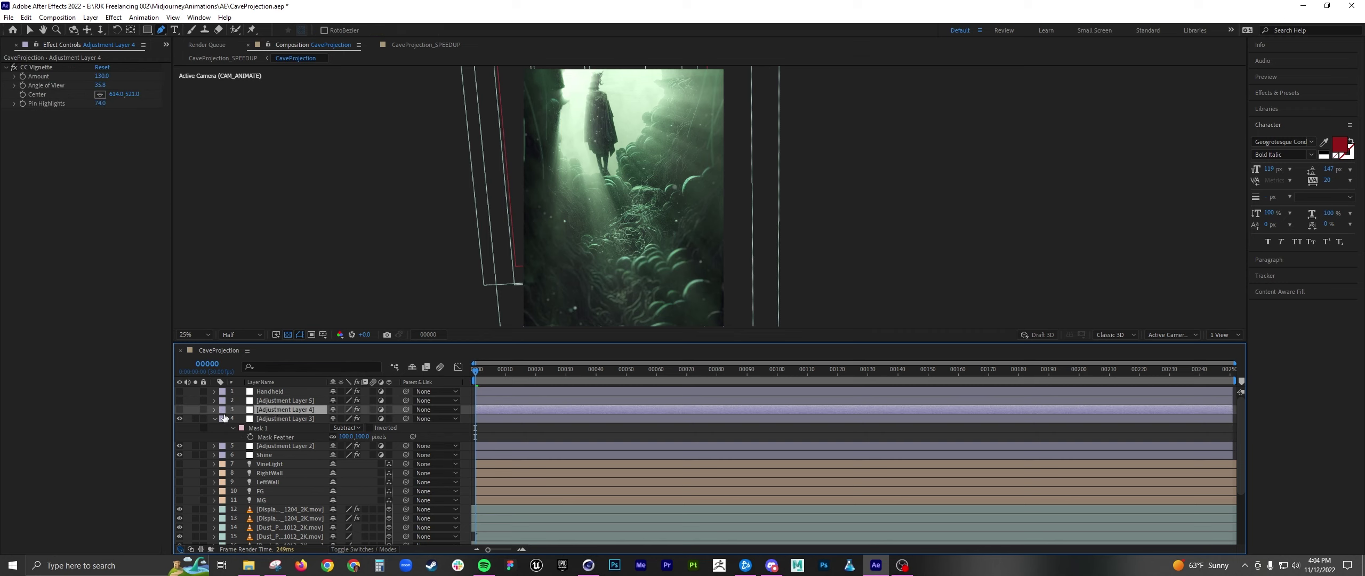
click(179, 409)
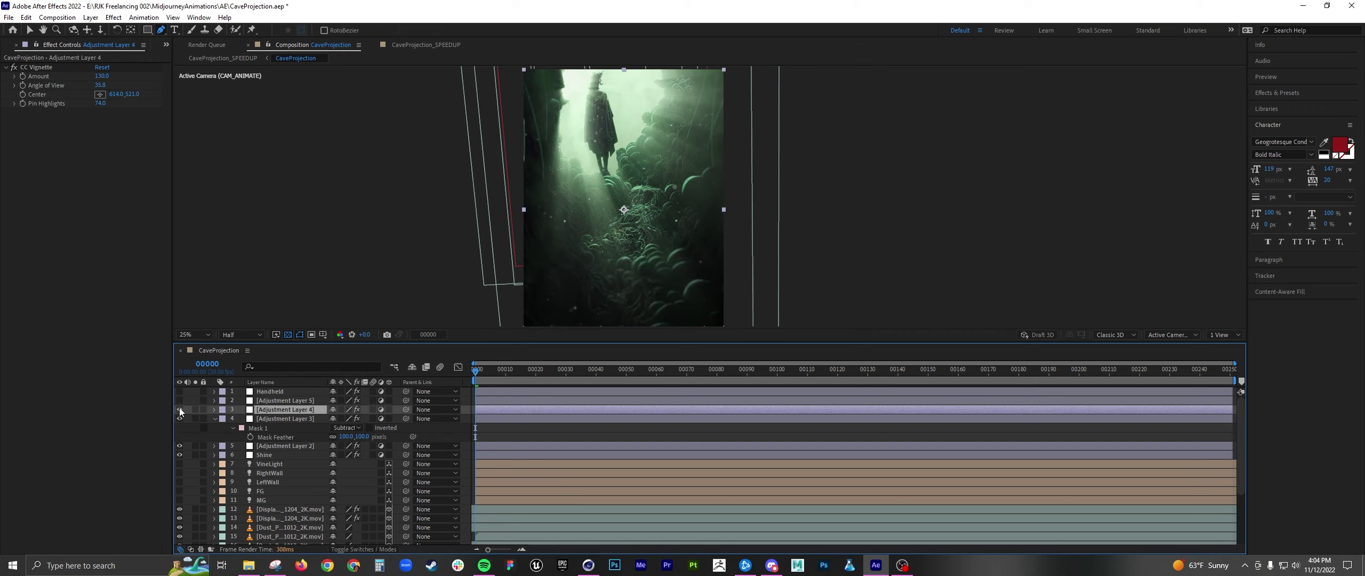
click(14, 67)
click(14, 68)
click(14, 67)
click(14, 68)
Step: Duplicate CC Vignette, reset the copy, raise its Center Y to 944 and Angle of View to 52.3
click(43, 66)
key(ctrl+d)
click(7, 68)
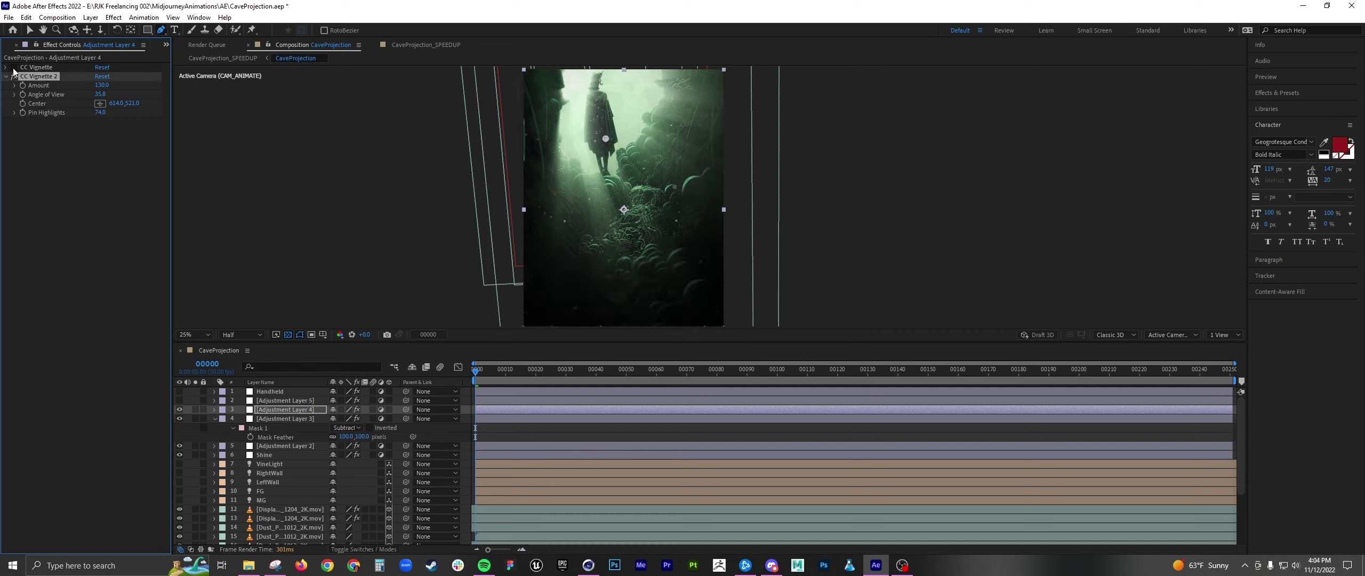
click(102, 76)
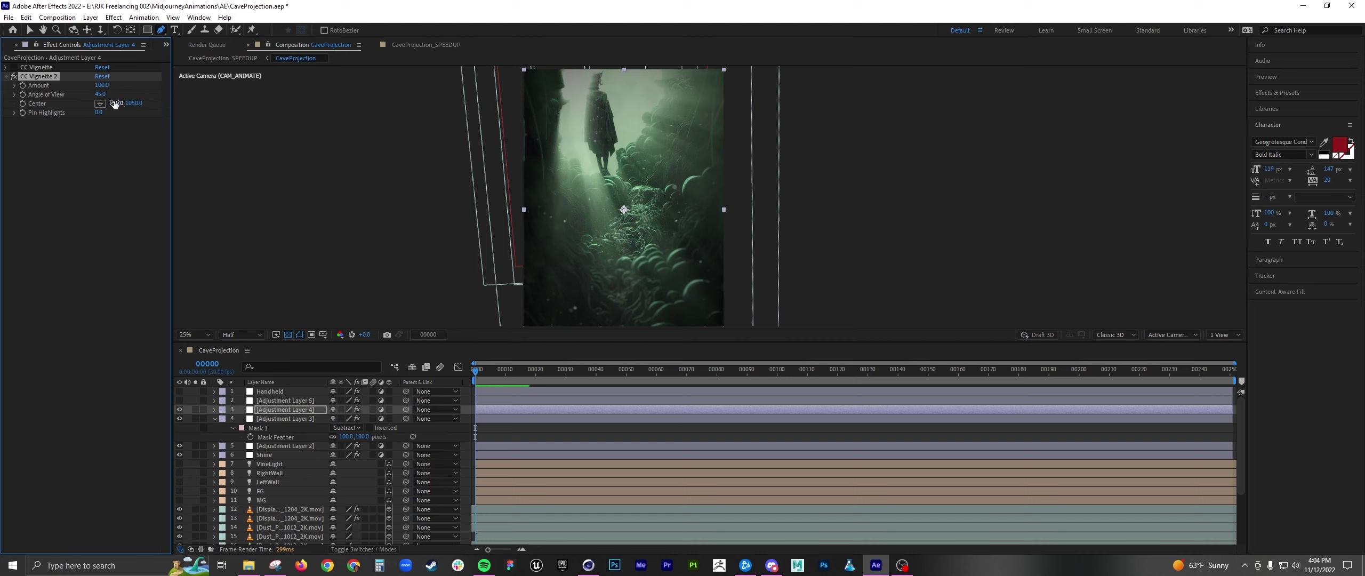
drag(133, 103, 99, 103)
drag(624, 204, 595, 118)
mouse_move(100, 94)
mouse_down()
mouse_move(140, 91)
mouse_move(36, 101)
mouse_move(90, 87)
mouse_up()
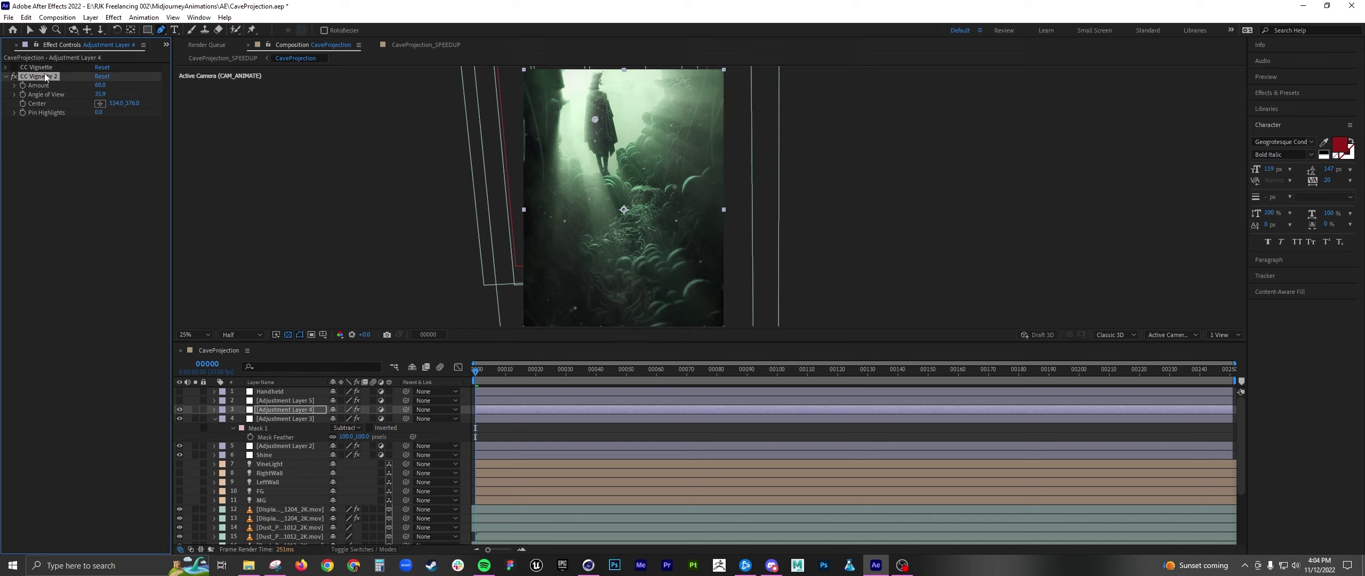
click(14, 76)
click(14, 76)
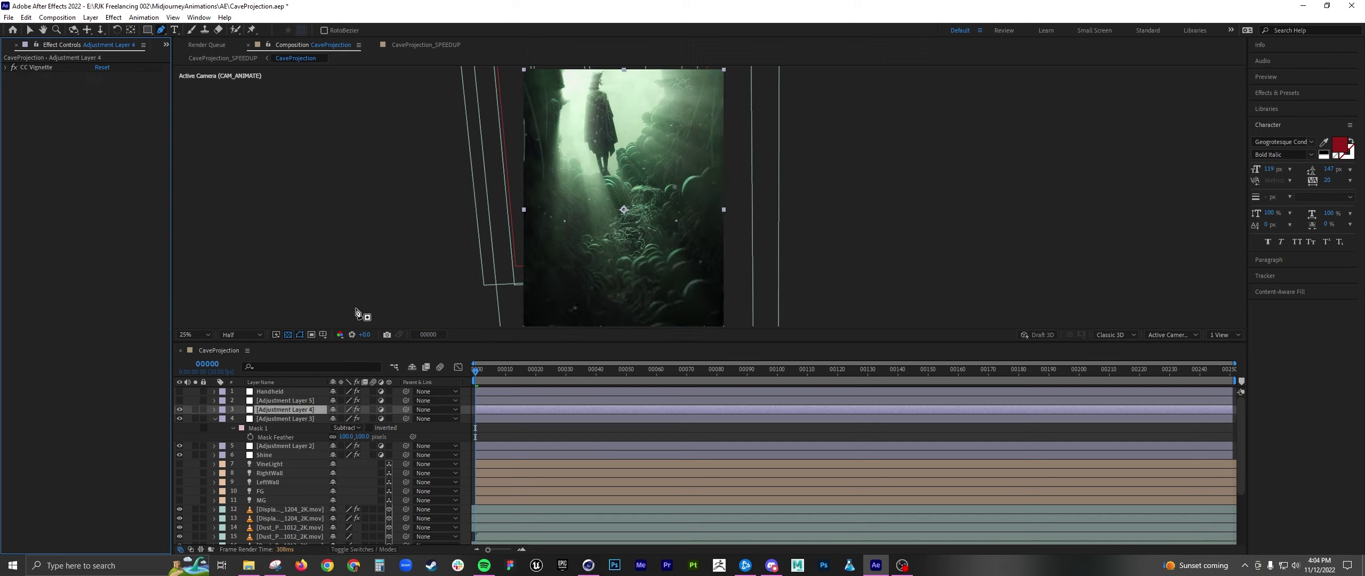
Step: Enable Adjustment Layer 5's Sharpen, zoom to 50%, and toggle the Handheld layer on then off
click(282, 400)
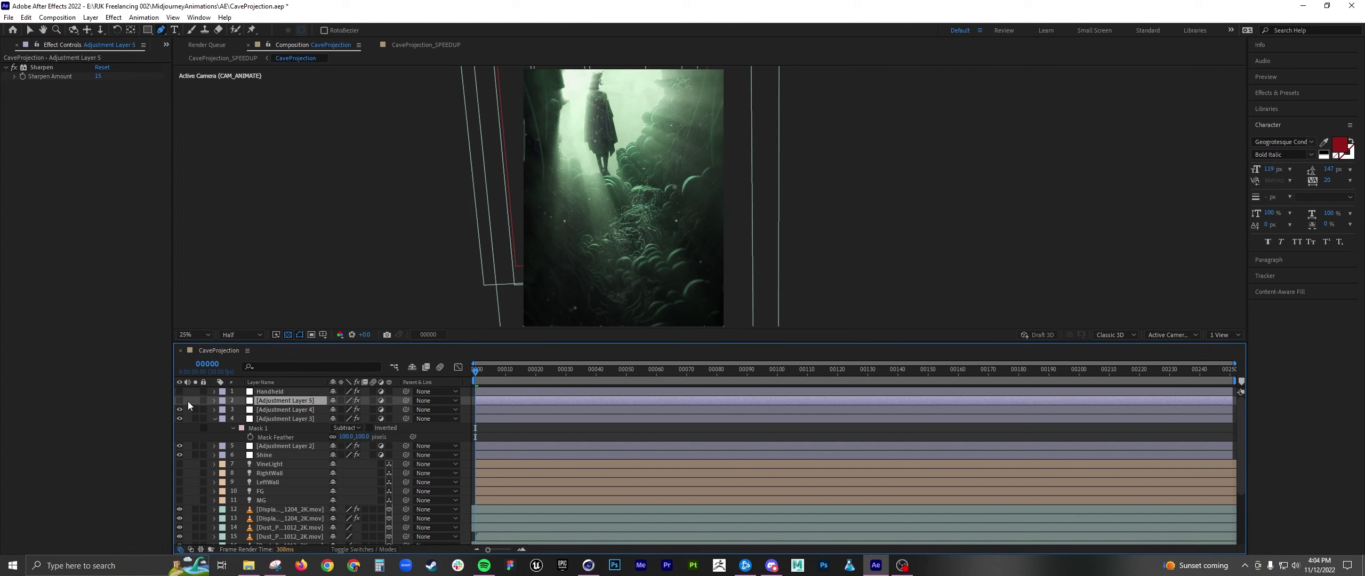
click(179, 400)
key(period)
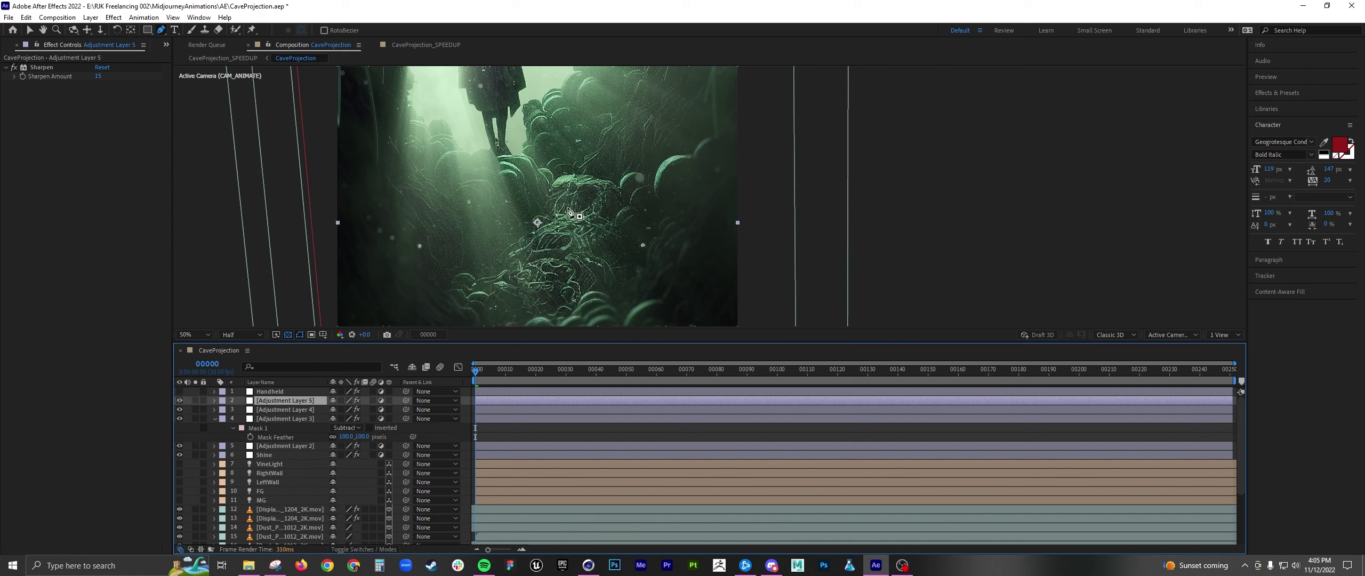
click(218, 393)
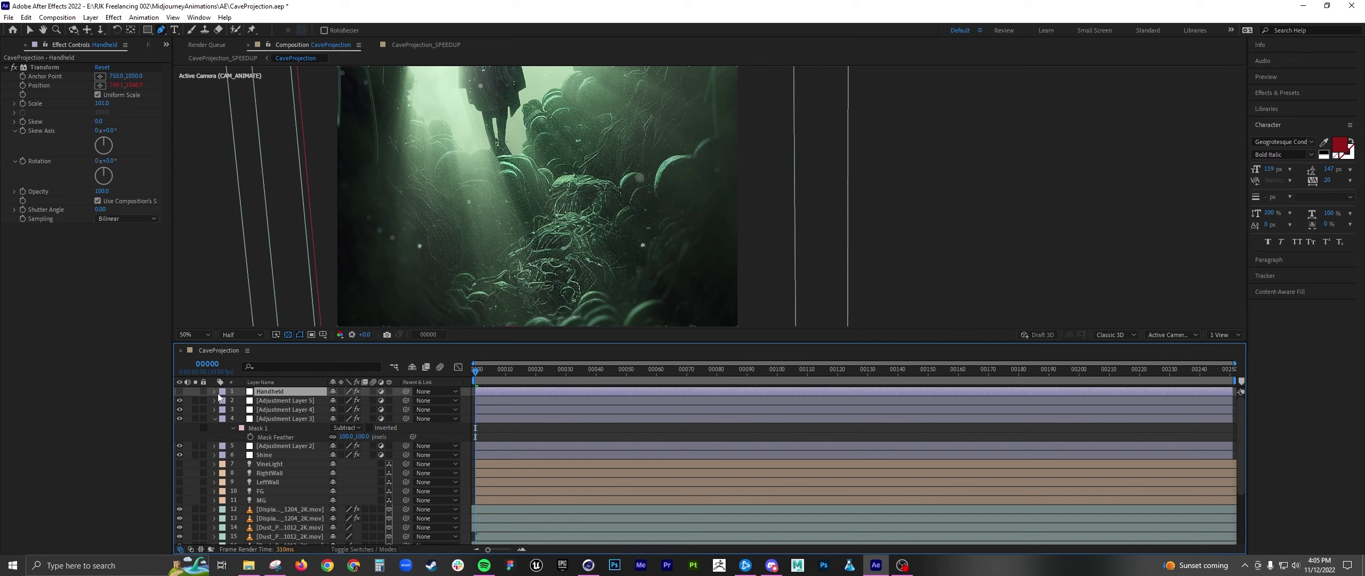
click(180, 391)
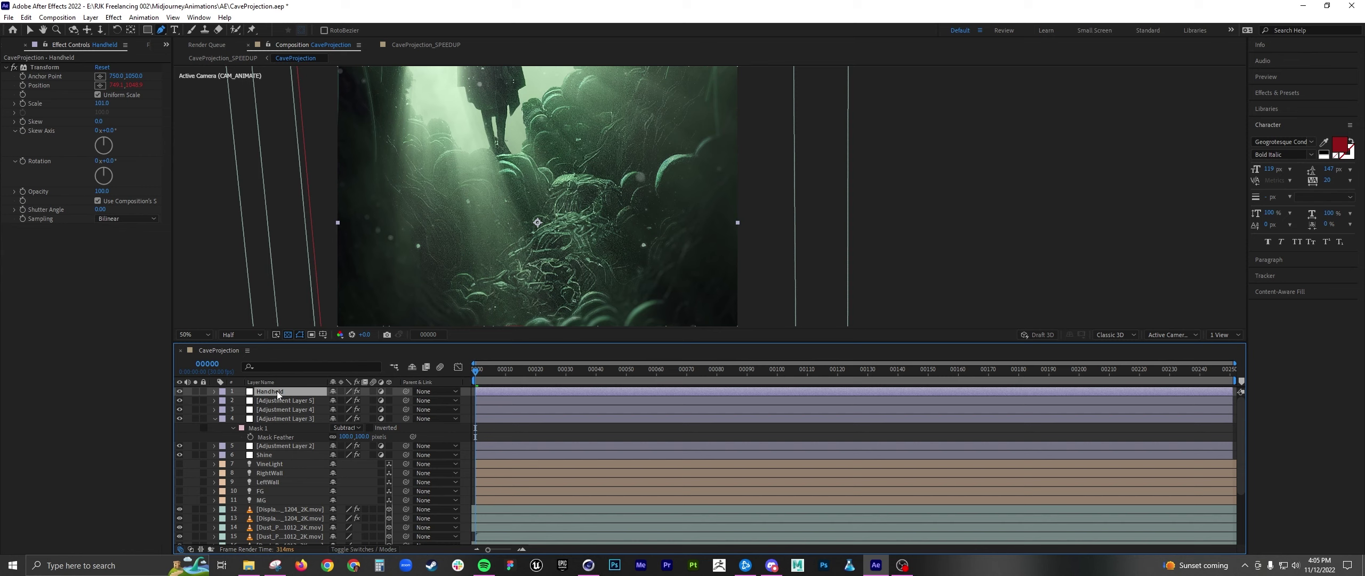
click(179, 391)
Step: Add a new top adjustment layer with a Distort > Transform effect
right_click(188, 393)
mouse_move(224, 399)
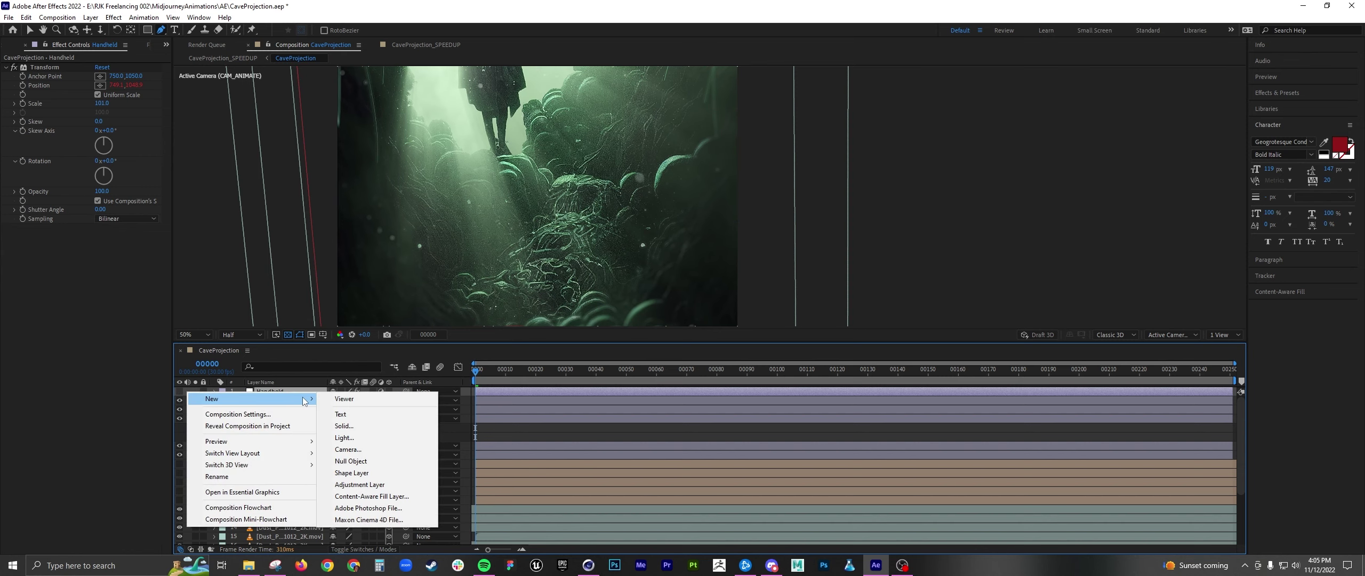
click(376, 485)
click(114, 17)
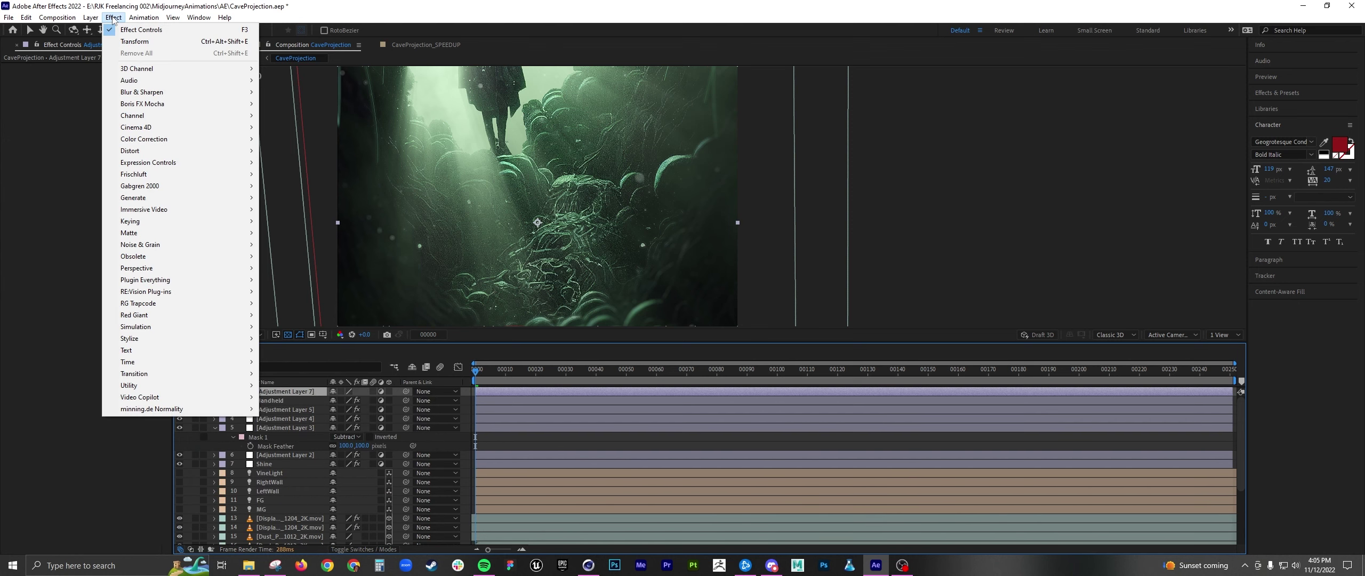
mouse_move(150, 151)
click(310, 509)
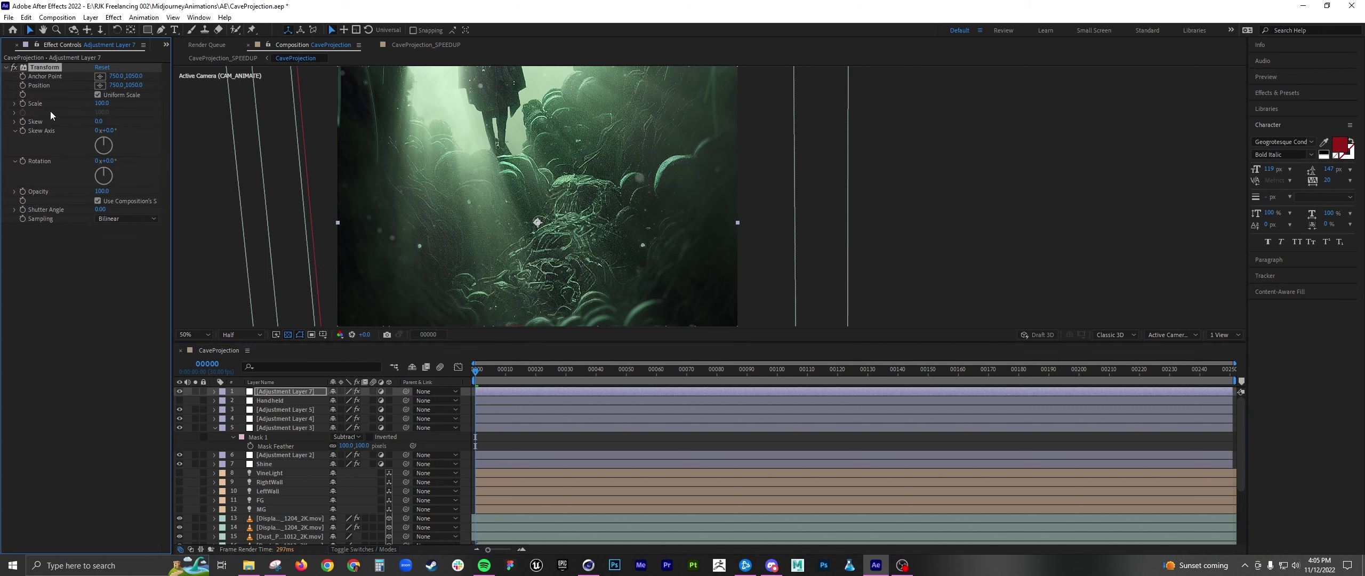
Step: Drive the Transform Position with a wiggle(2,8) expression
alt+click(22, 85)
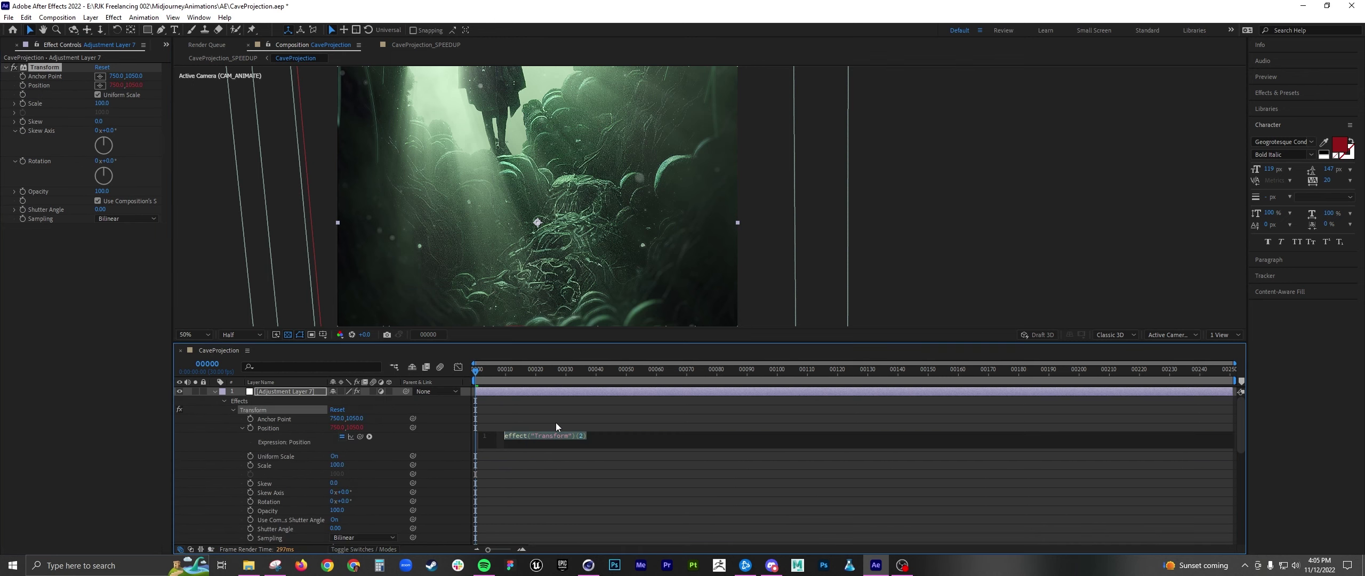
text(wigg)
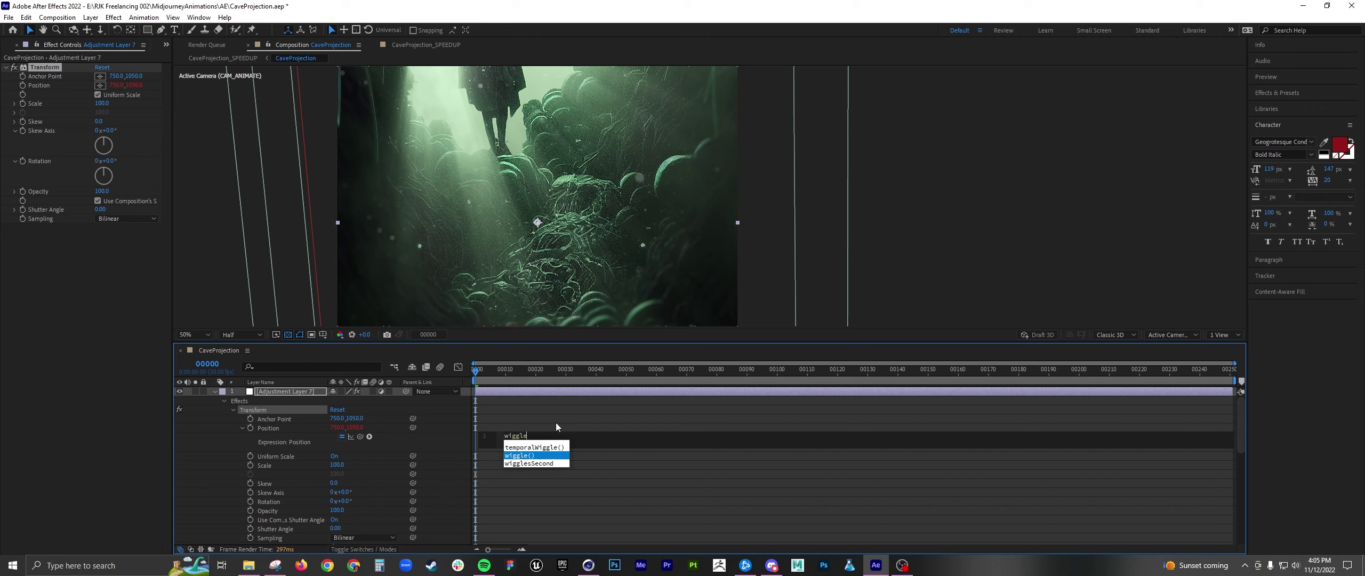
text(le)
key(Return)
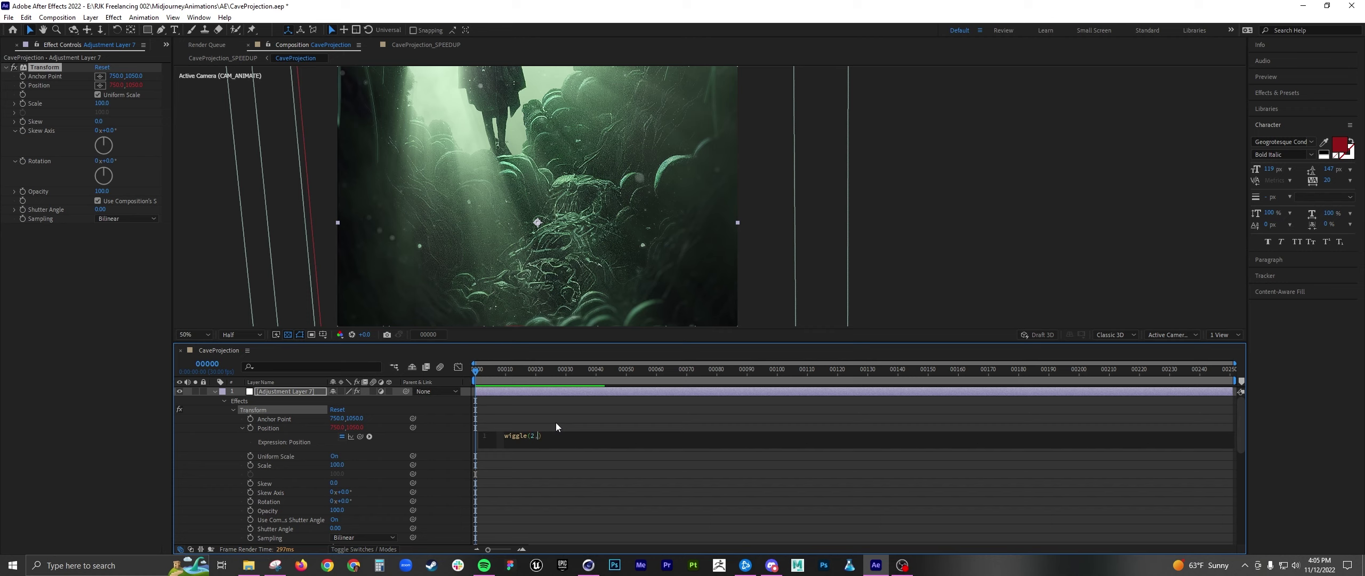
click(572, 412)
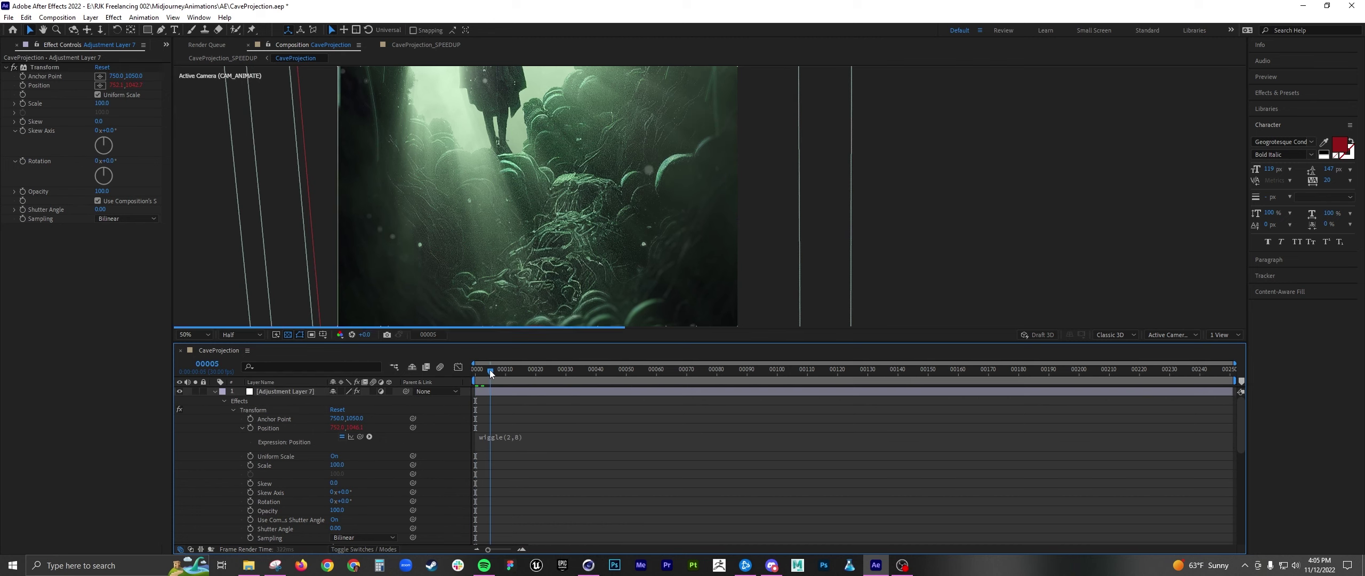
Step: Preview and scrub the opening frames to check the handheld shake
drag(490, 369, 526, 370)
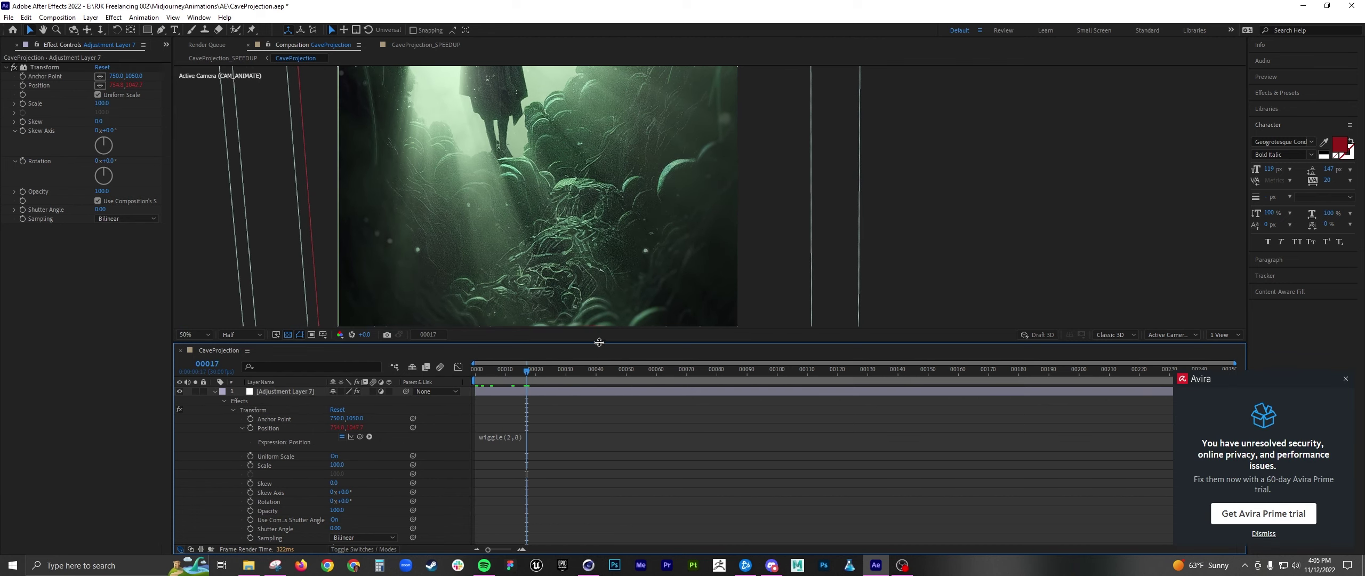
drag(599, 342, 599, 416)
scroll(568, 375, down, 3)
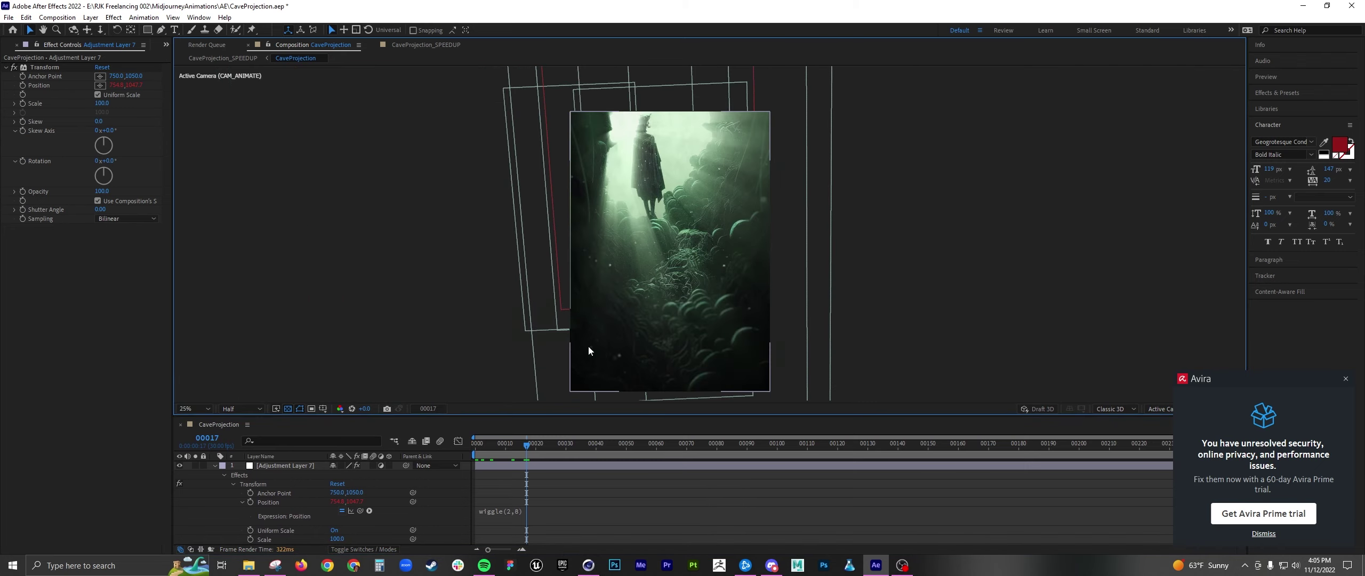
drag(527, 444, 474, 447)
key(space)
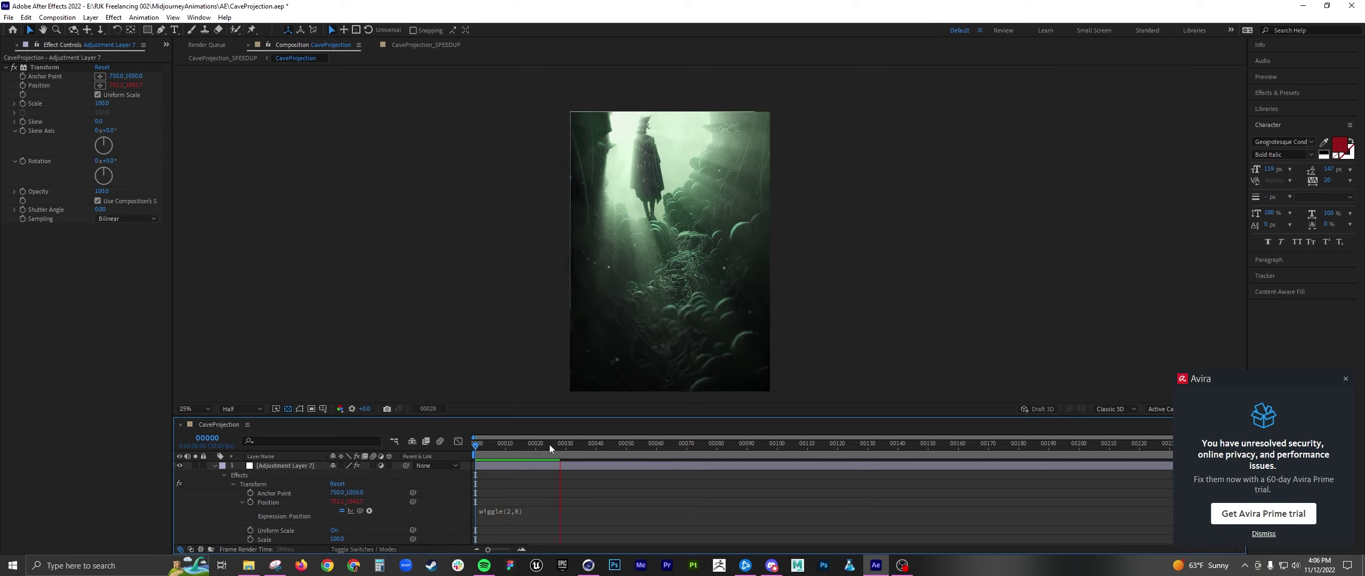
key(space)
key(space)
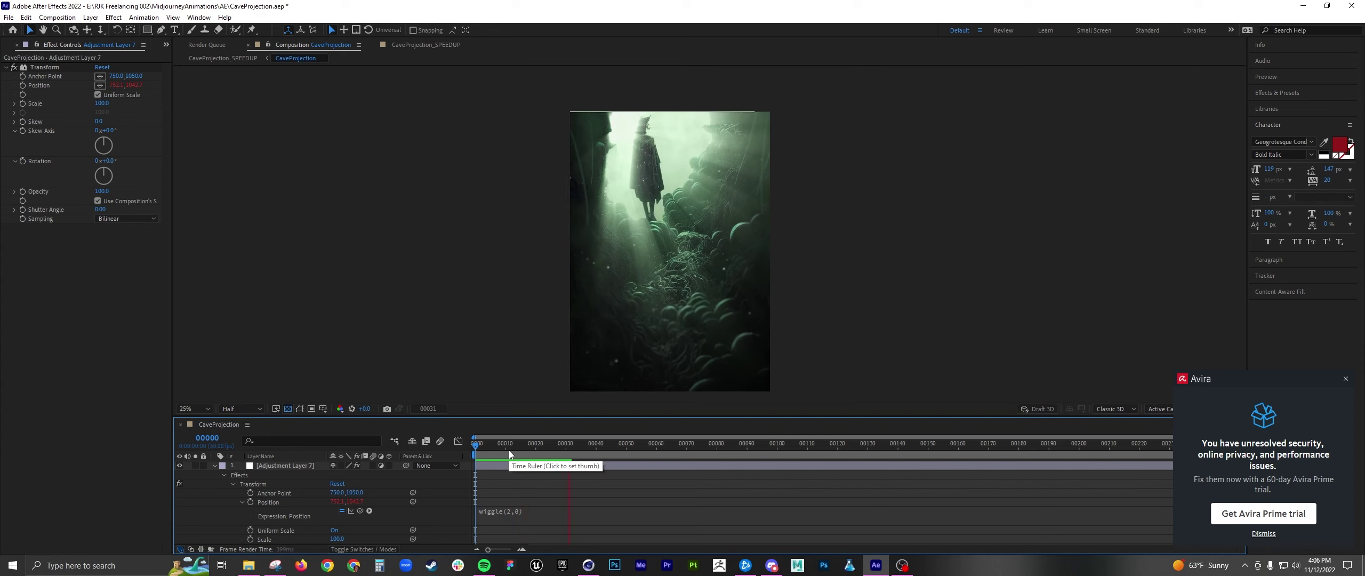
key(space)
key(space)
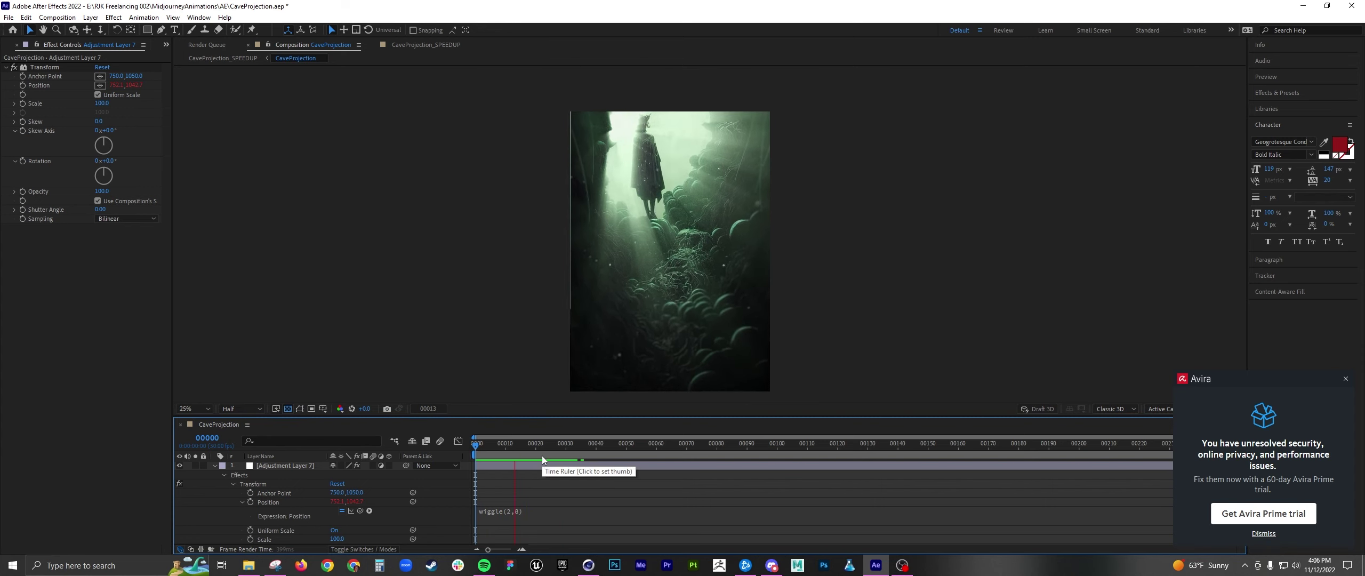
key(space)
drag(540, 451, 478, 444)
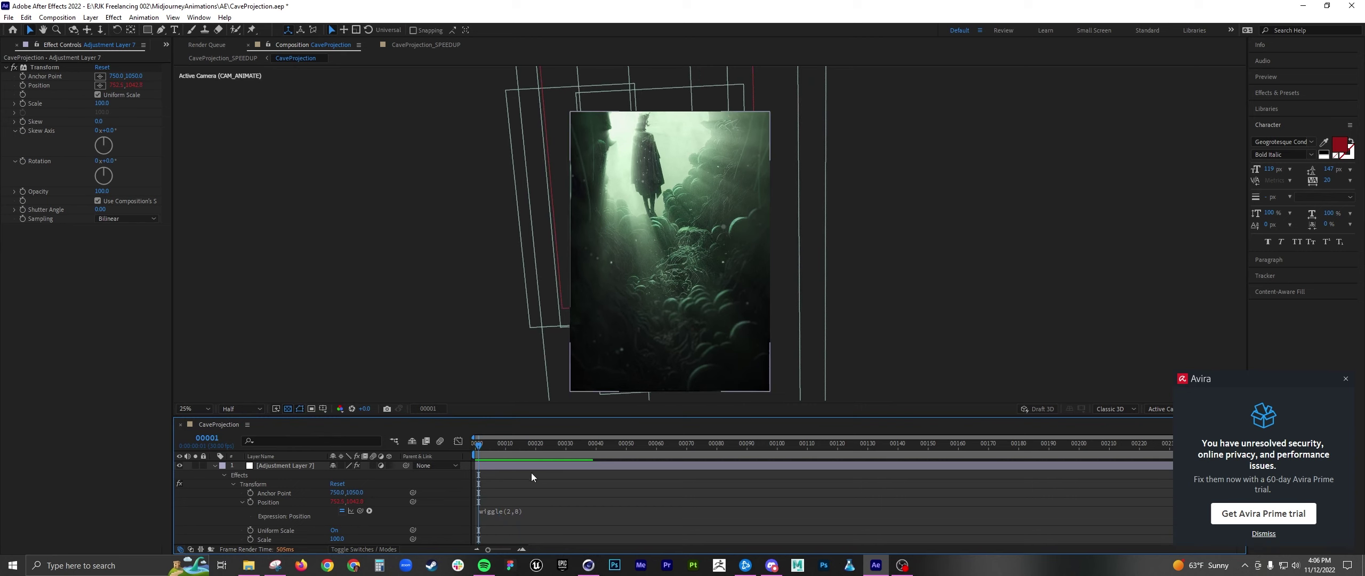
click(514, 445)
mouse_move(514, 445)
mouse_down()
mouse_move(539, 445)
mouse_move(487, 447)
mouse_up()
Step: Set Adjustment Layer 7's Transform Scale to 101 and scrub to confirm edges stay hidden
click(315, 465)
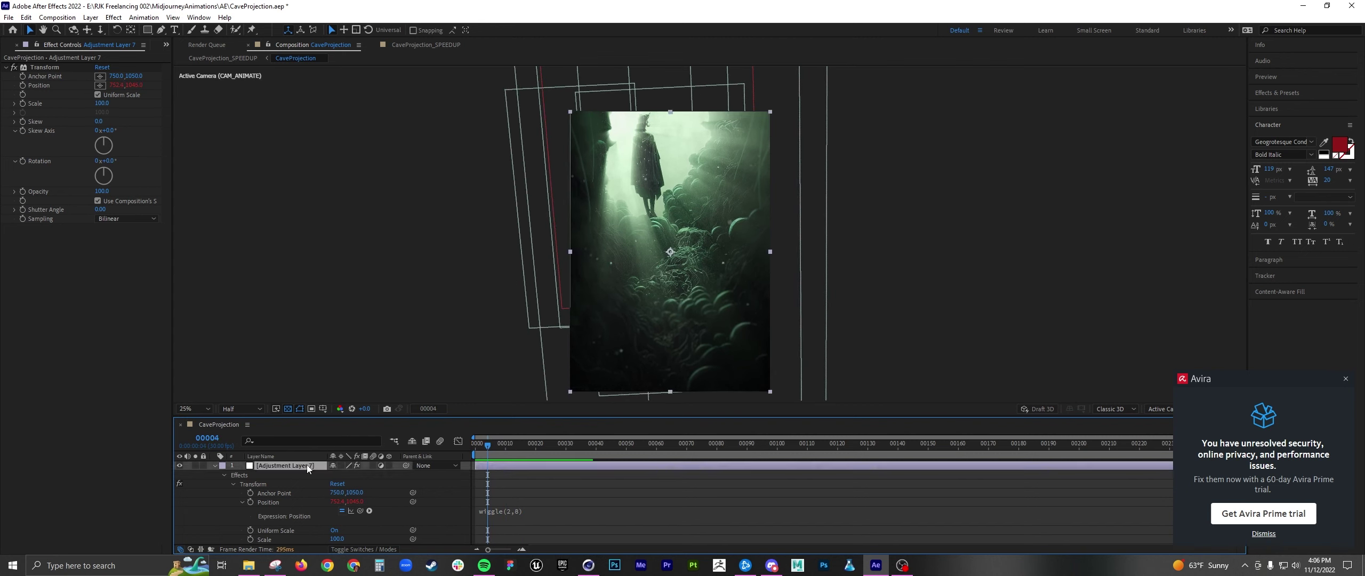
click(101, 104)
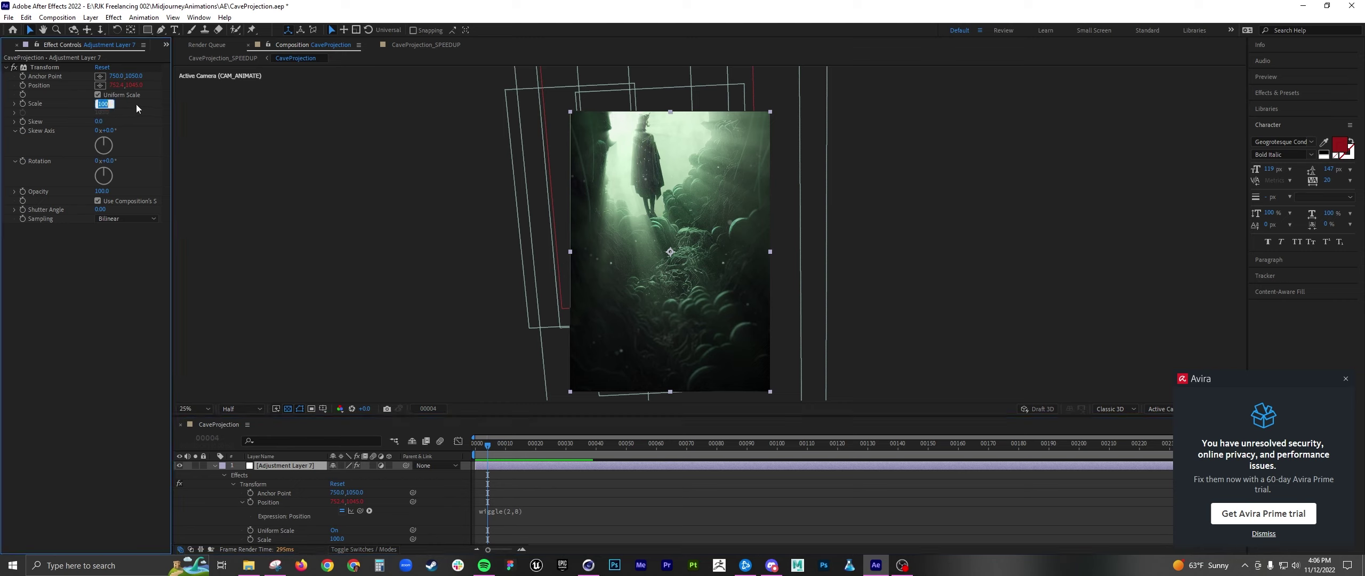
key(Return)
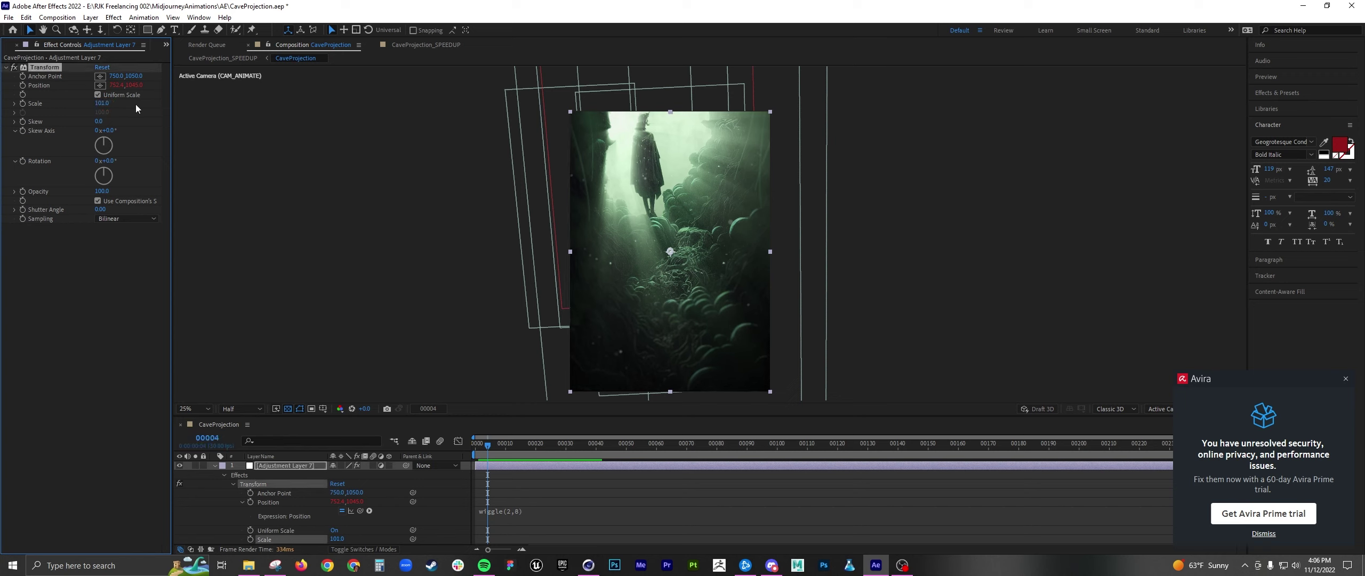
mouse_move(489, 443)
mouse_down()
mouse_move(554, 446)
mouse_move(475, 451)
mouse_up()
Step: Enlarge the timeline and collapse Adjustment Layer 7's and Adjustment Layer 3's properties
drag(437, 416, 437, 333)
click(247, 383)
click(214, 383)
click(214, 418)
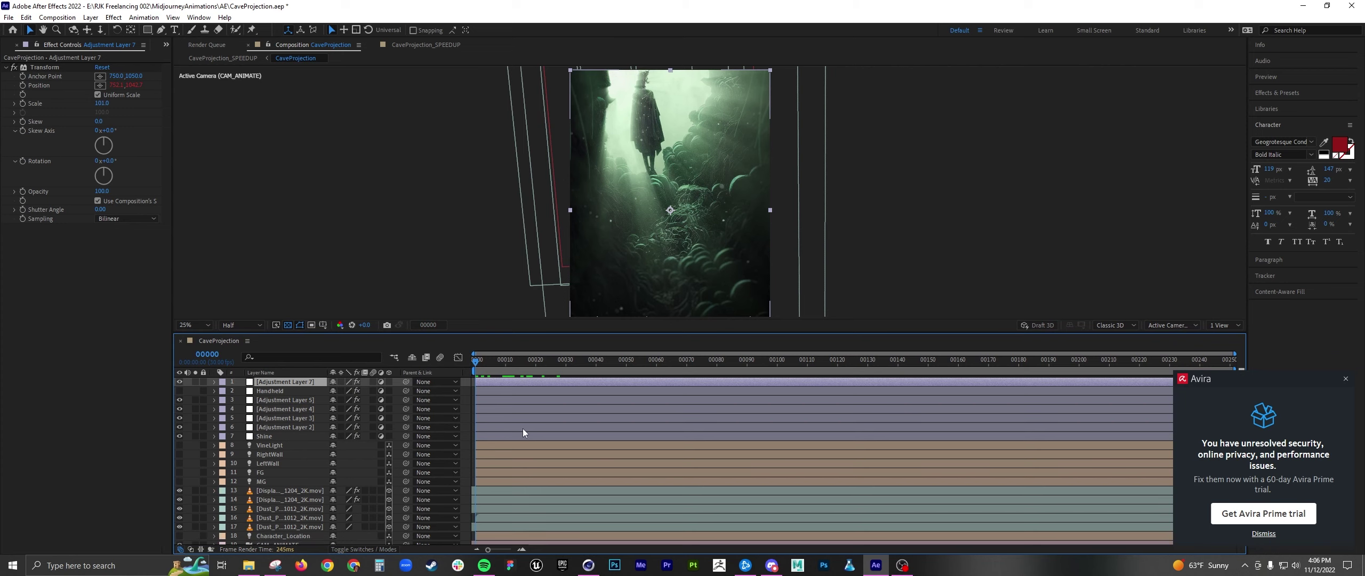
click(467, 399)
Step: Play the full comp preview several times, dismissing an antivirus pop-up along the way
key(space)
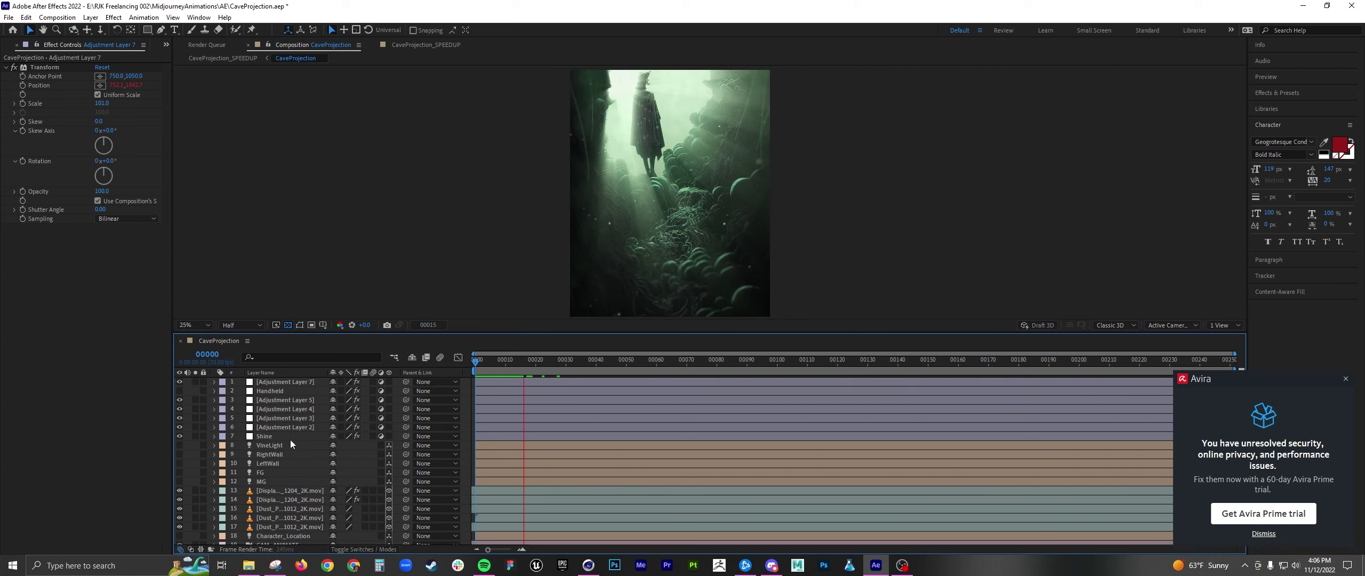
scroll(284, 459, down, 1)
scroll(284, 458, down, 1)
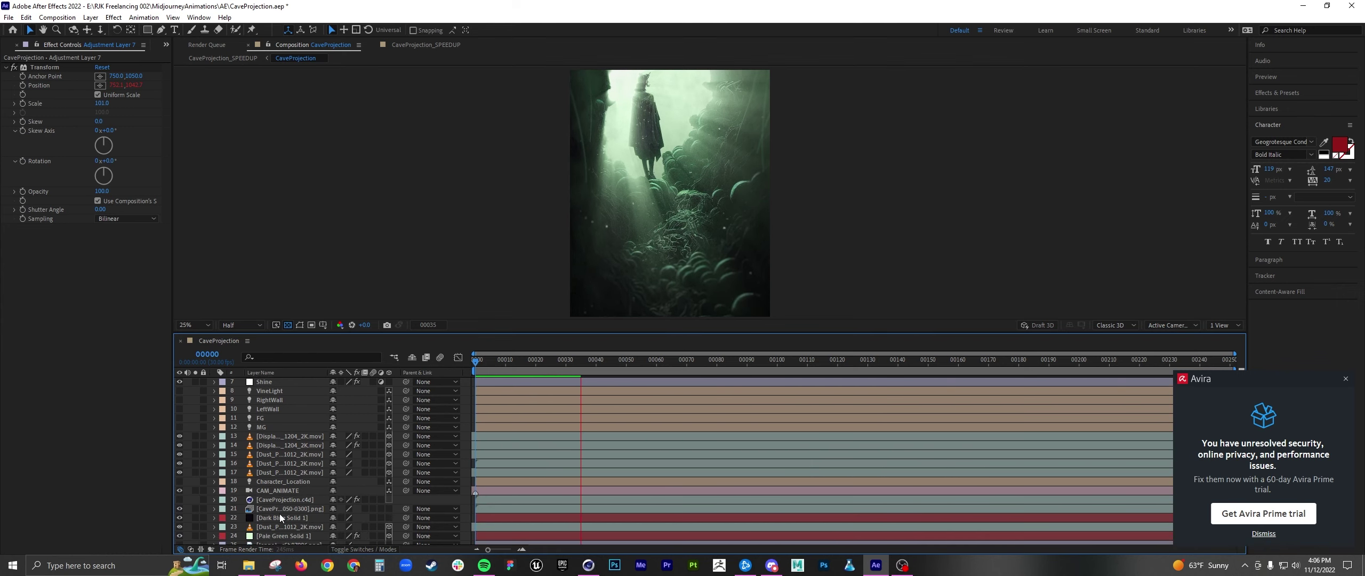
scroll(282, 517, down, 1)
scroll(282, 517, up, 3)
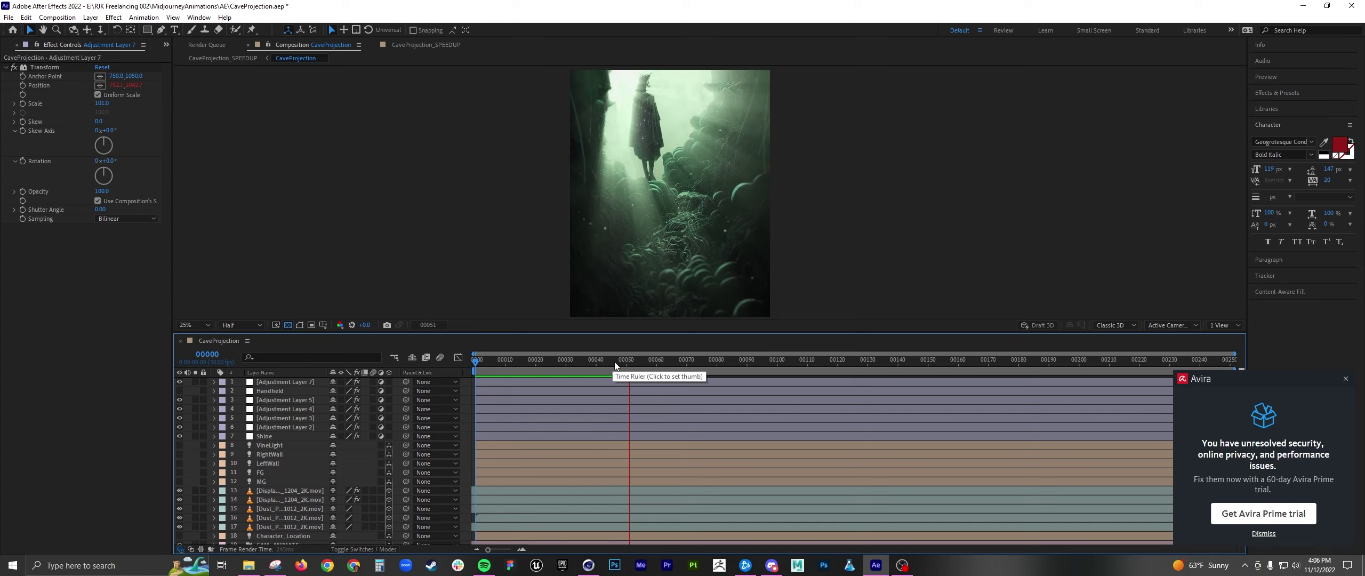
key(space)
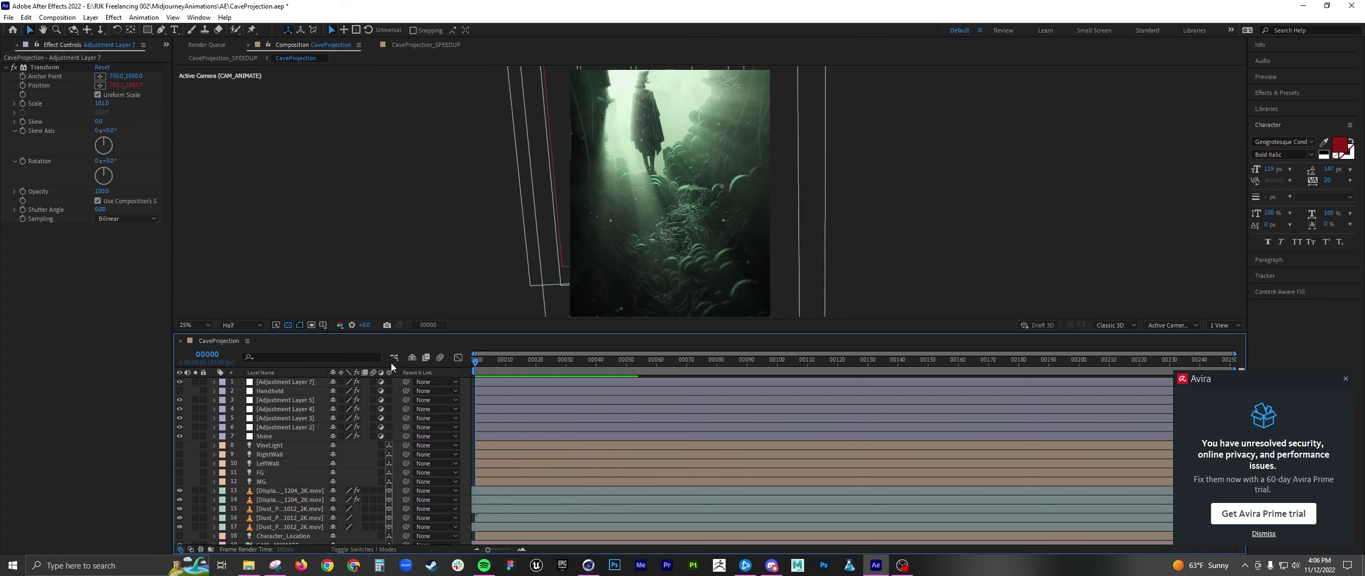
key(space)
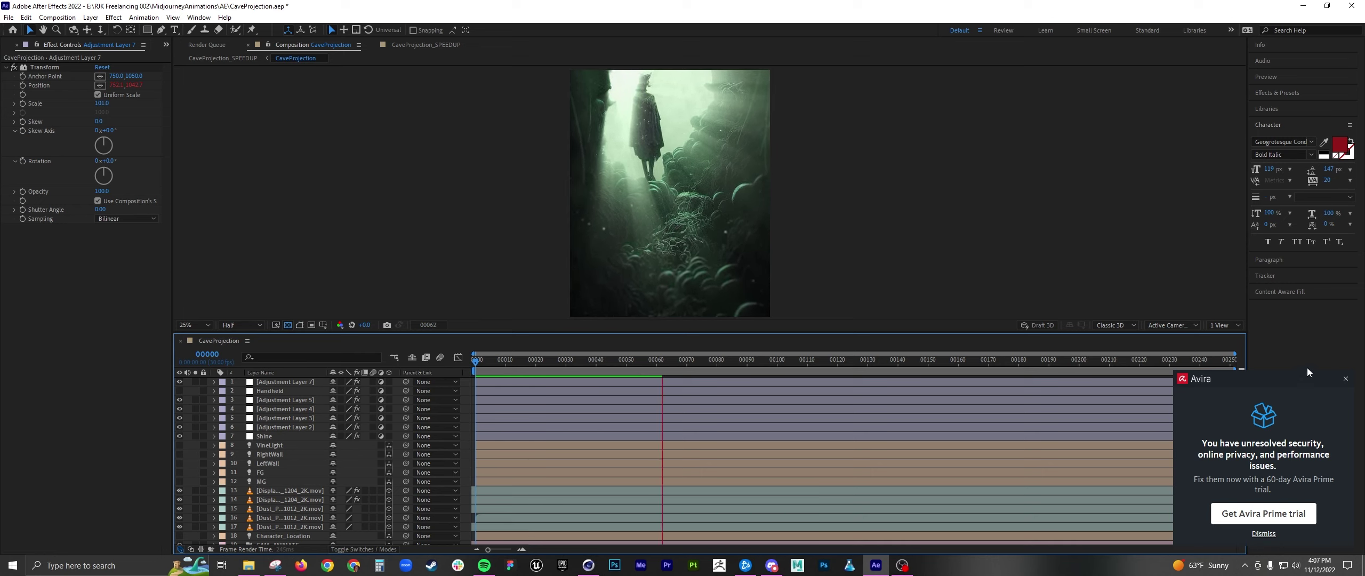
click(1347, 380)
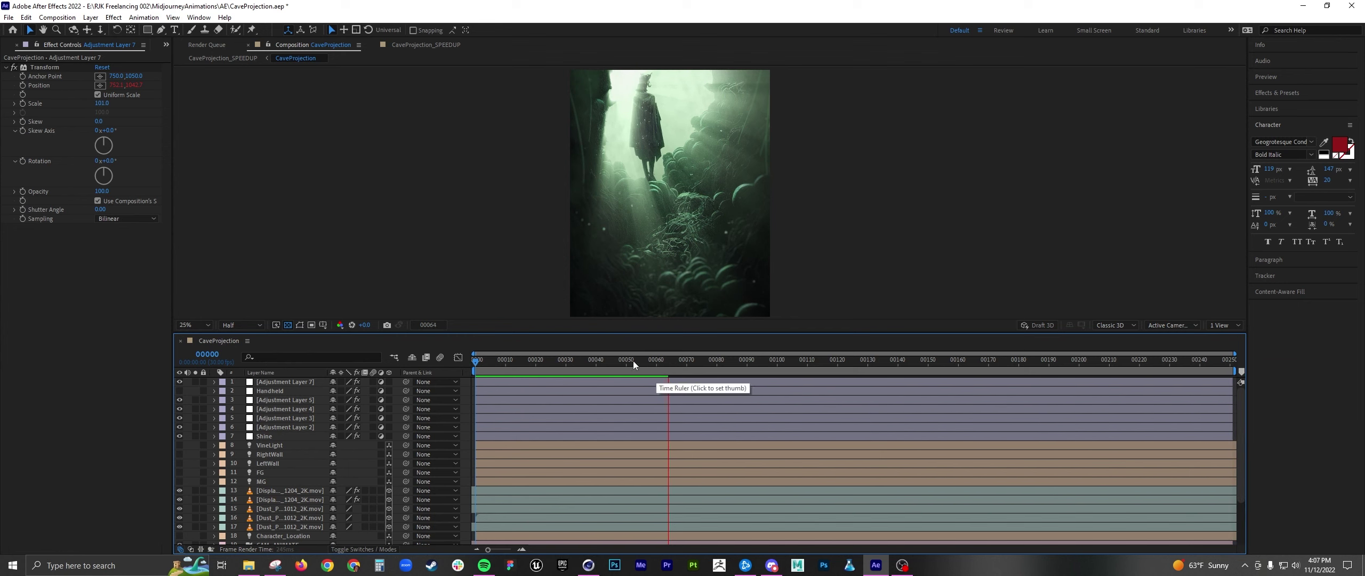
key(space)
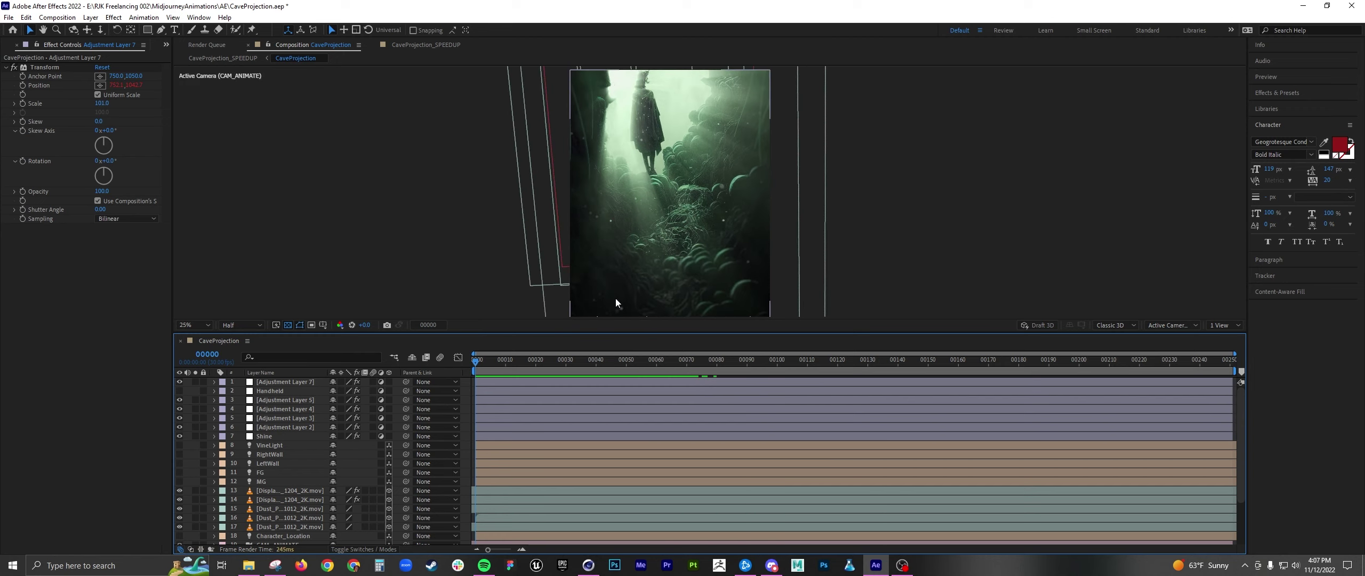
key(space)
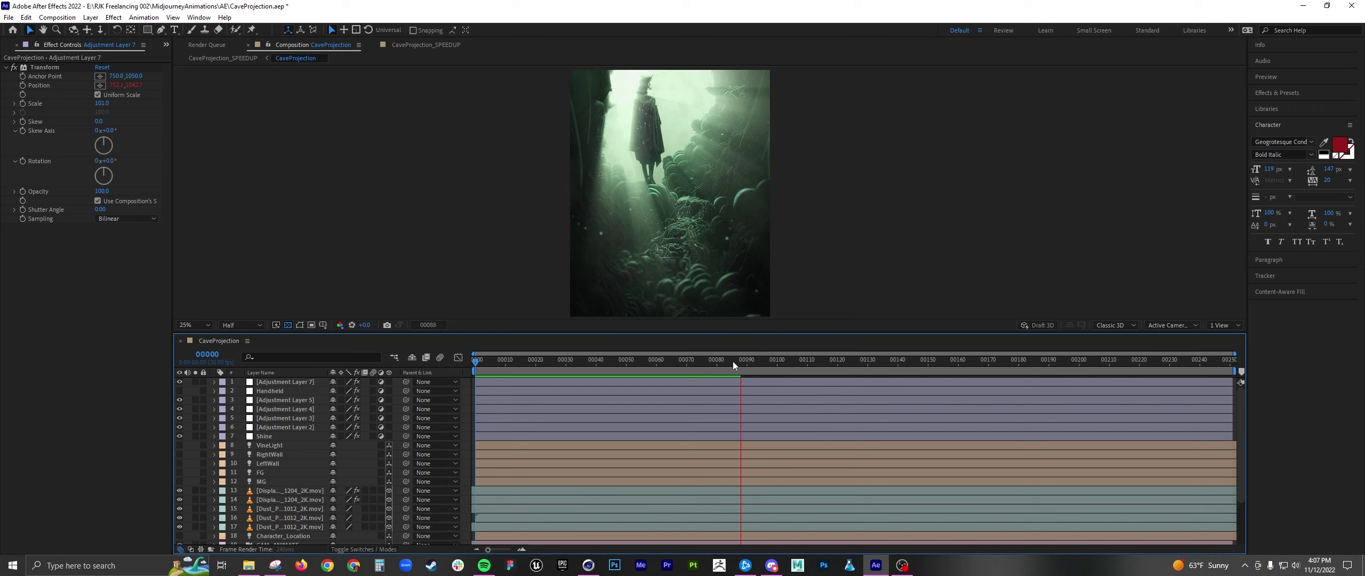
key(space)
key(space)
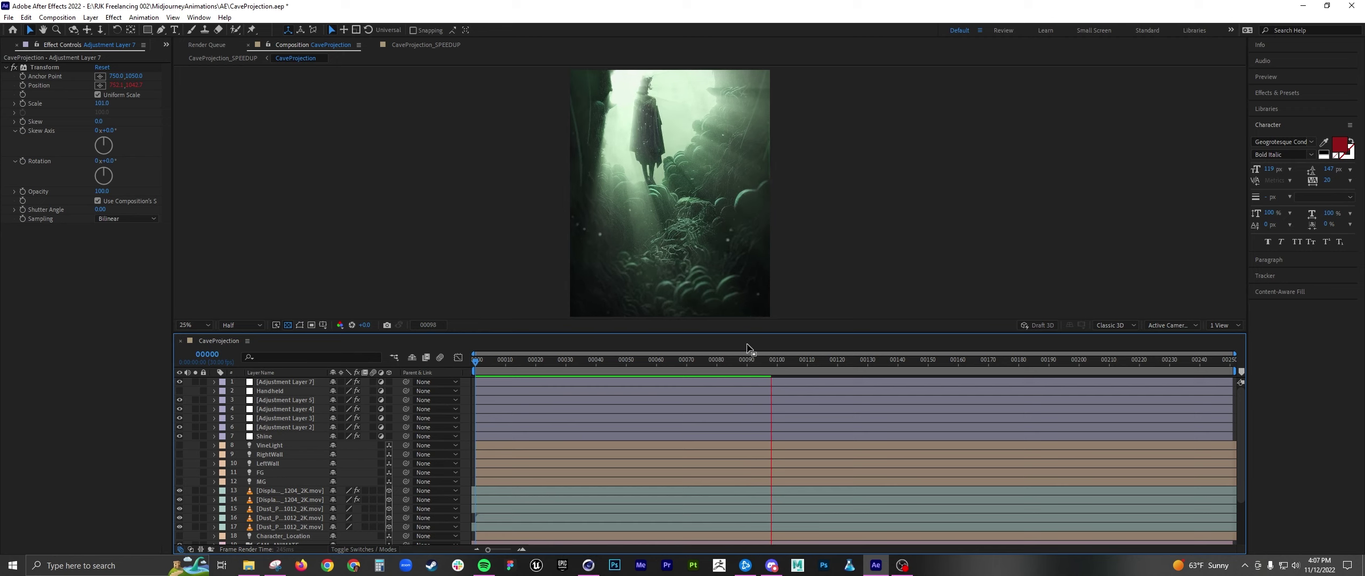
key(space)
key(space)
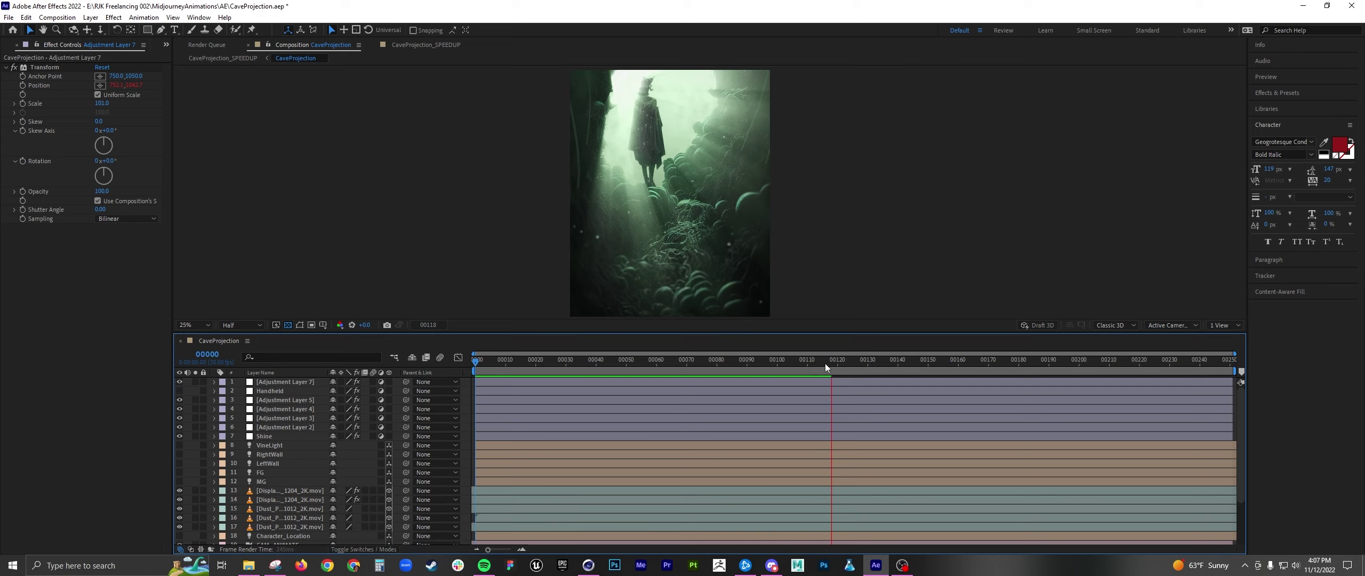
key(space)
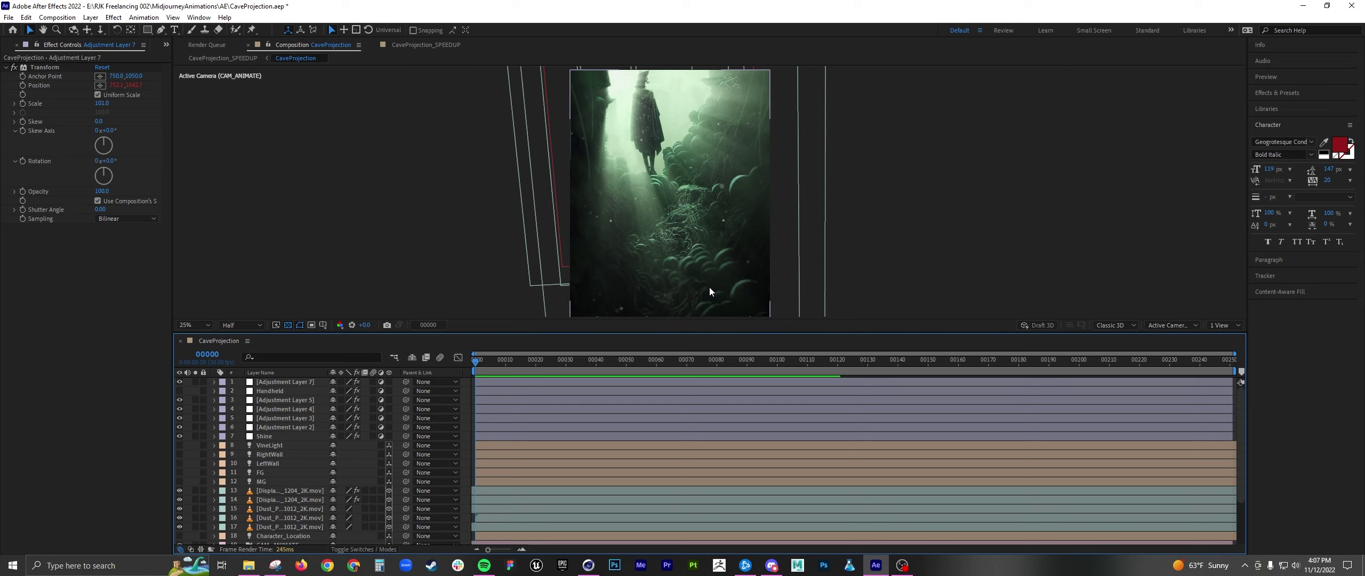
Step: Scrub the camera move to frame 84, return to the first frame, and replay the preview
drag(490, 359, 728, 361)
key(Page_Up)
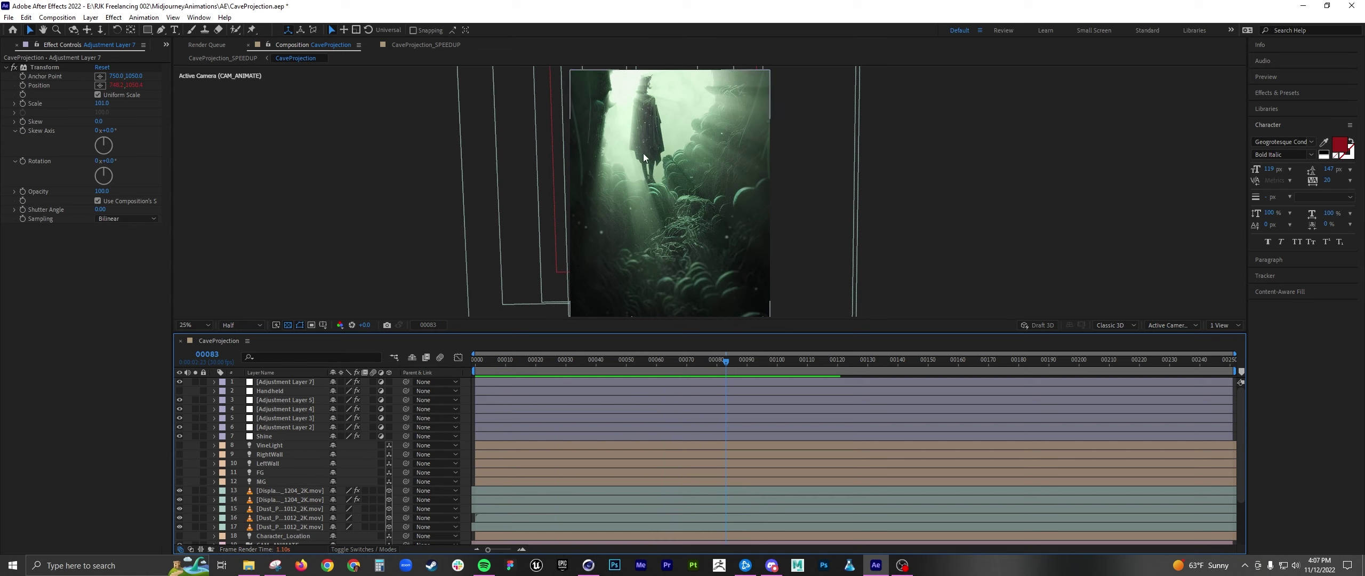
key(Home)
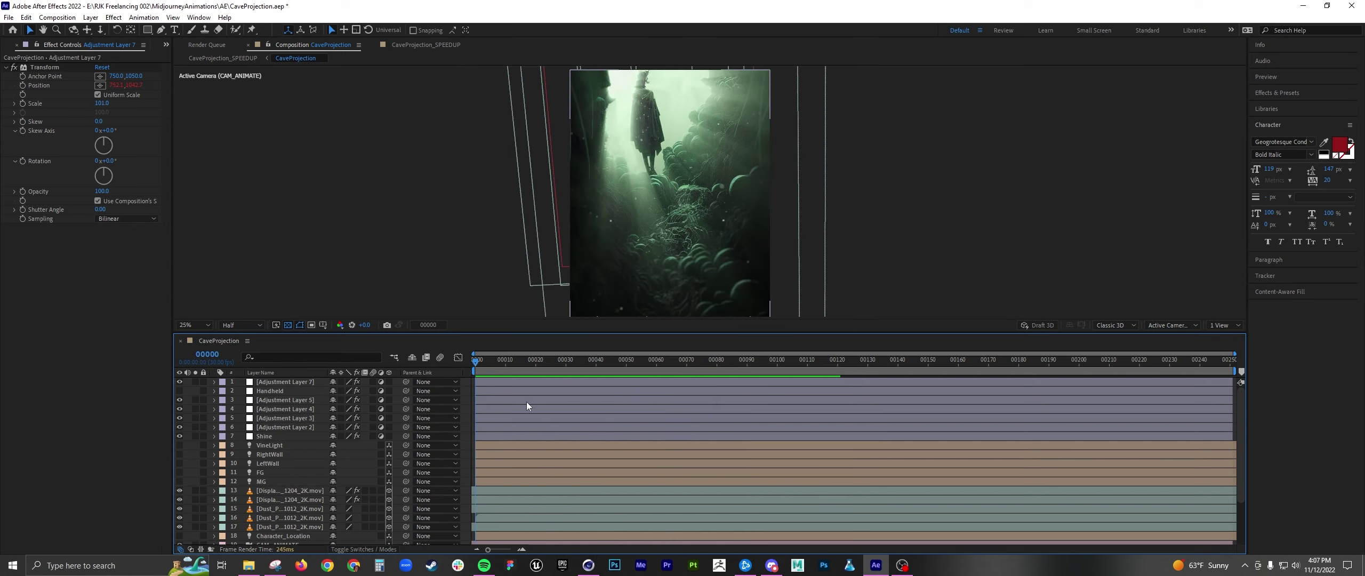
key(space)
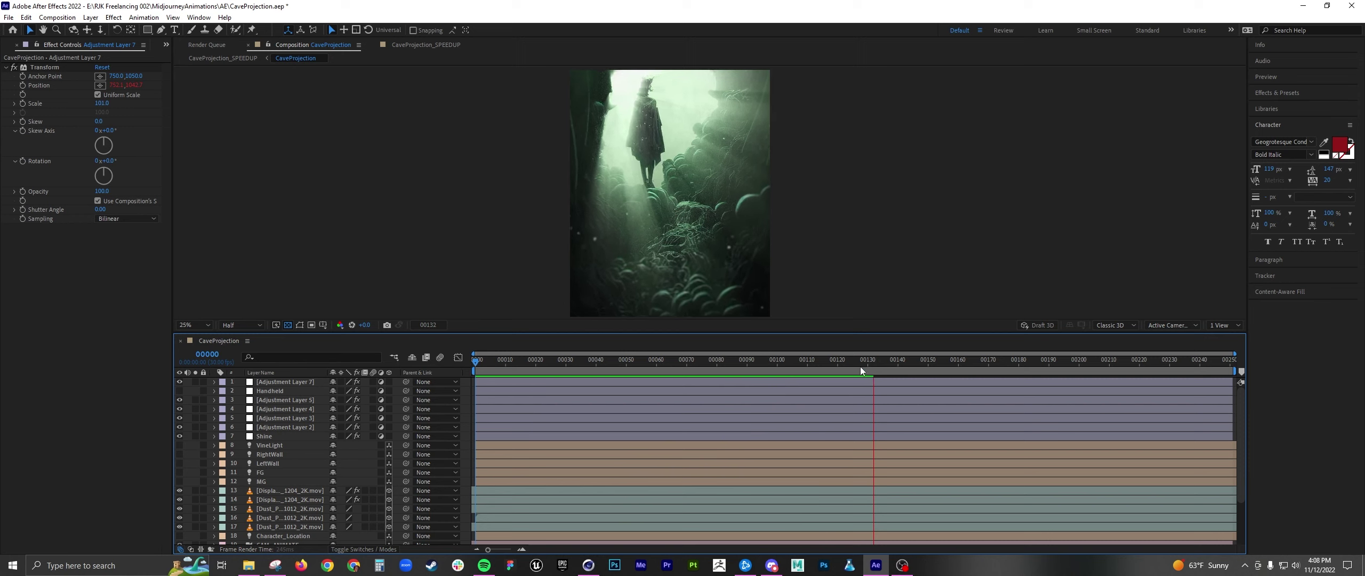
key(space)
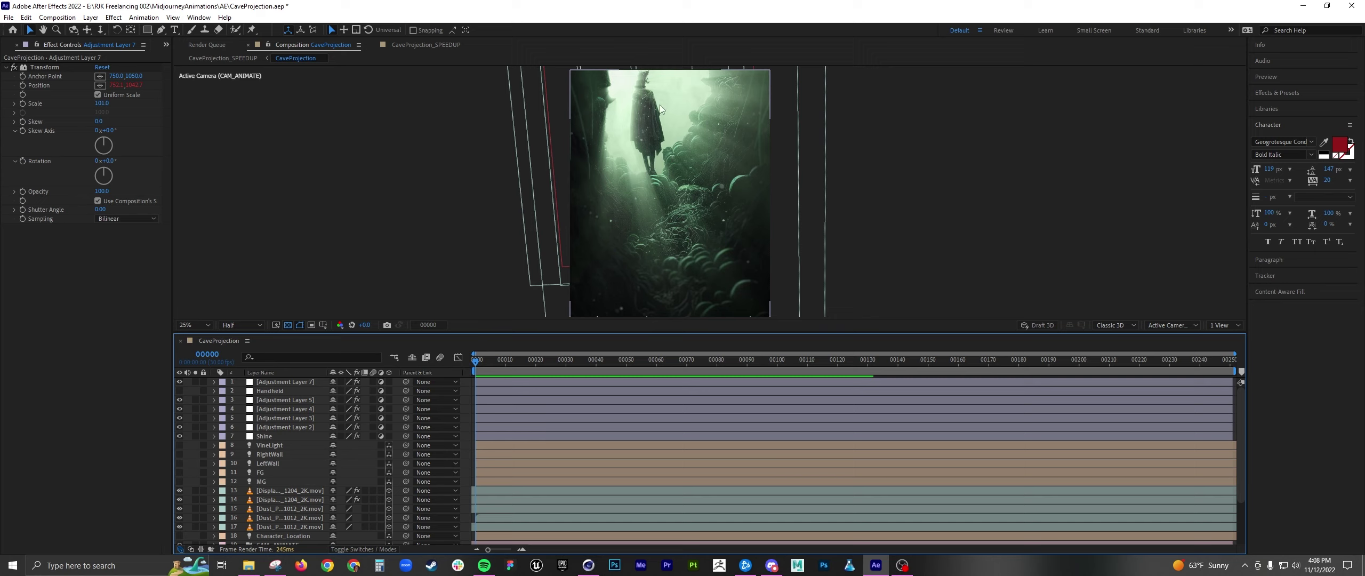
key(space)
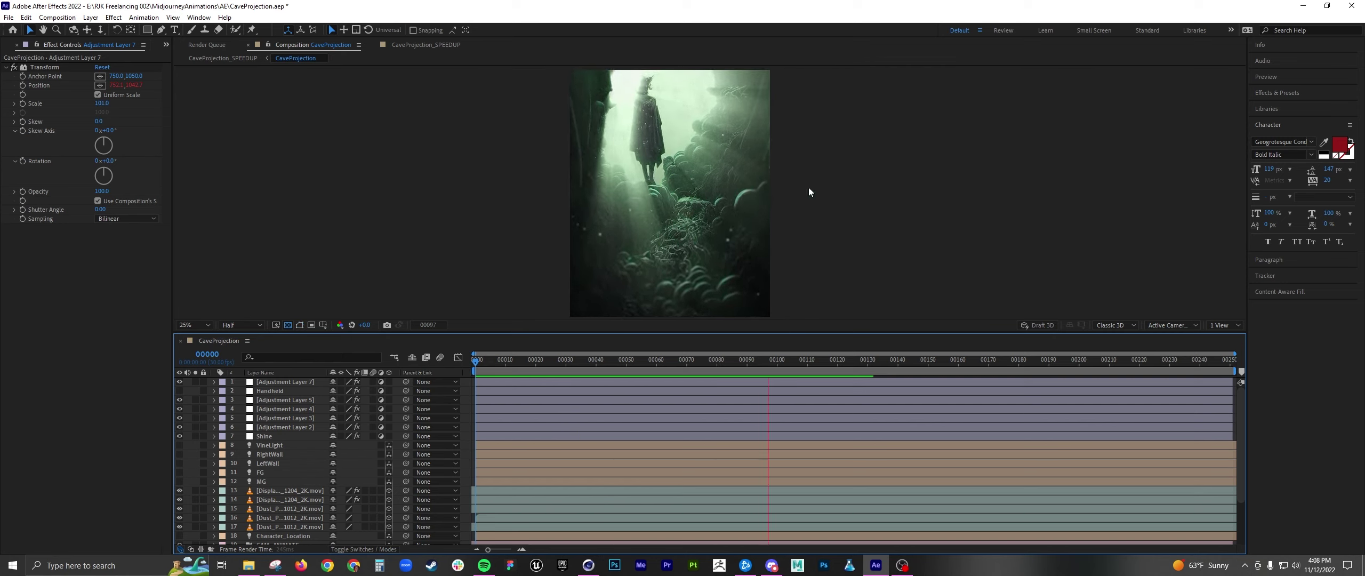
key(space)
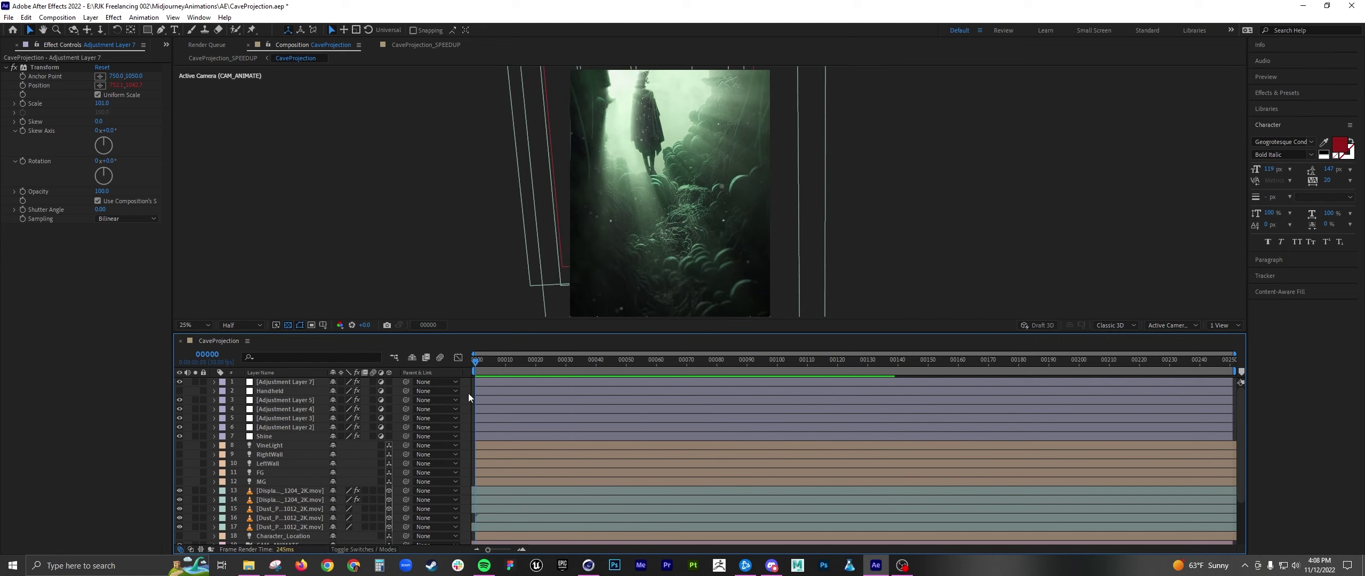
Step: Add CaveProjection to the render queue with Ctrl+M and pick the prores output module preset
key(ctrl+m)
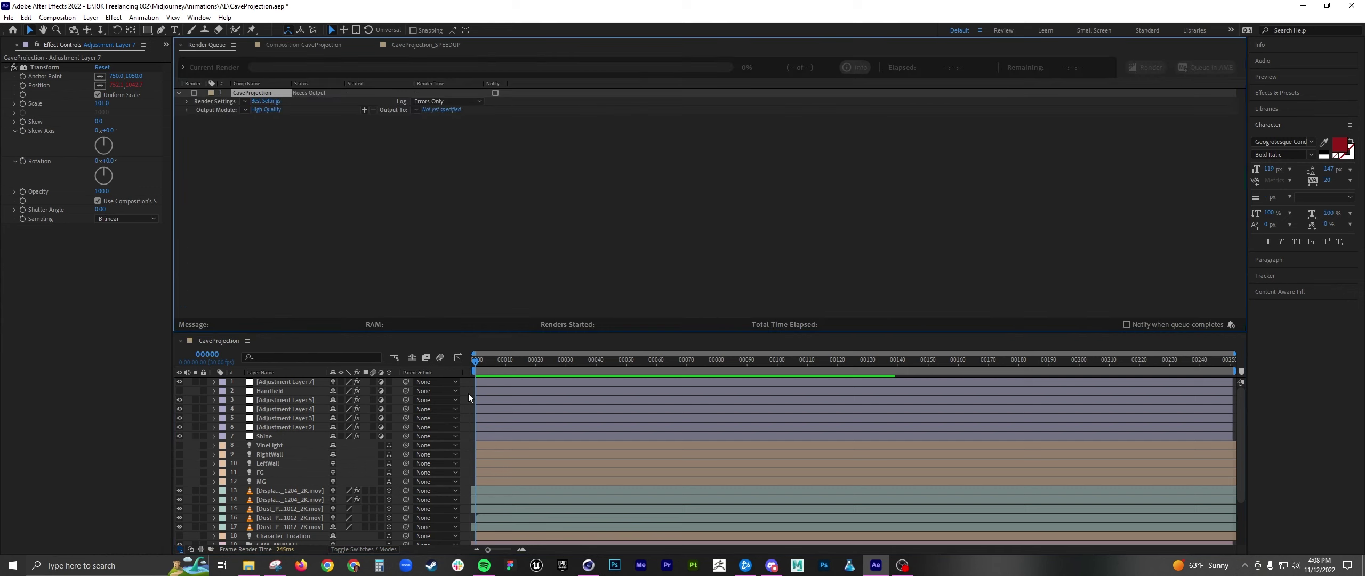
click(246, 110)
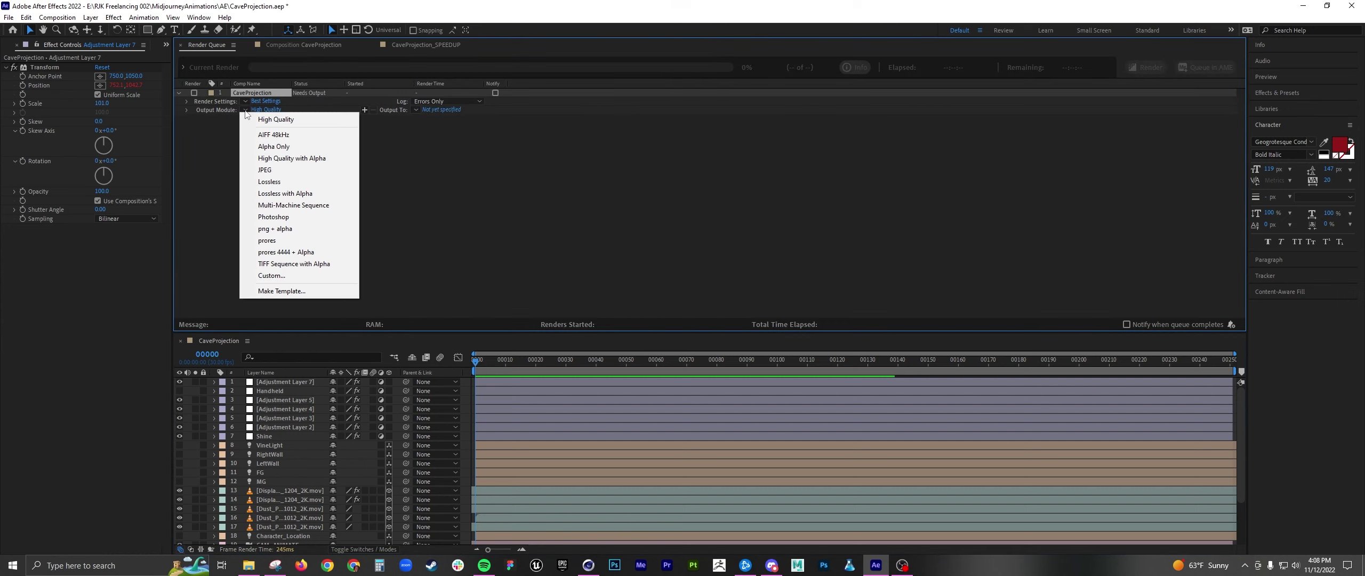
click(299, 241)
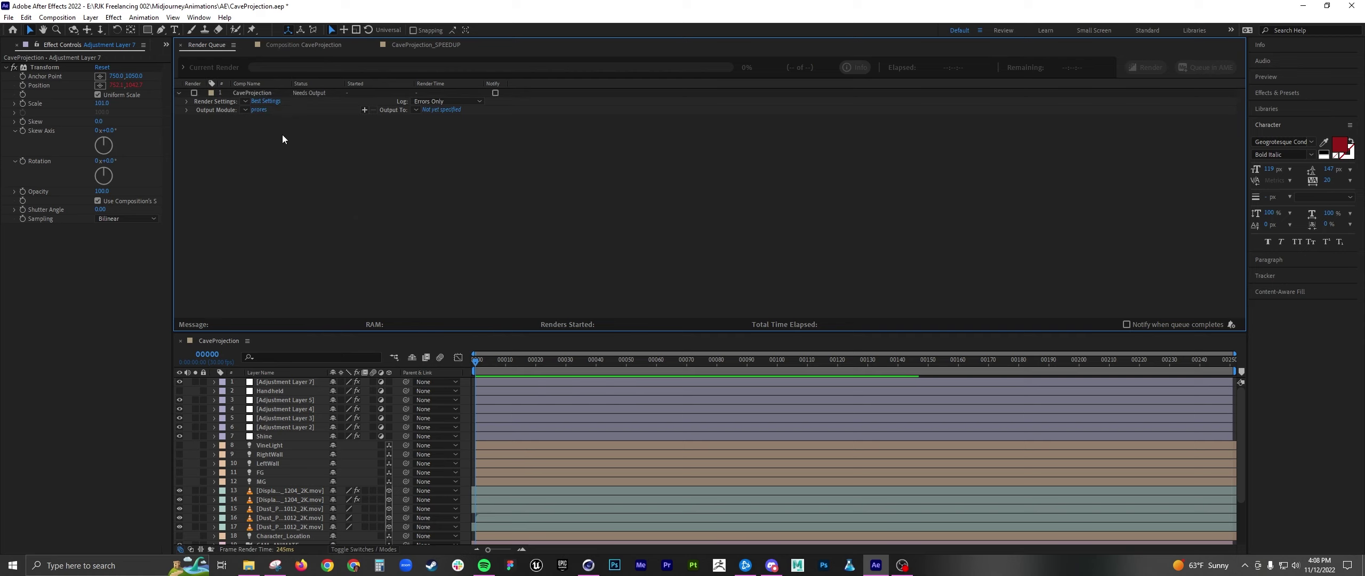
click(245, 111)
click(434, 172)
Step: Keep the output format as QuickTime with the Apple ProRes 422 codec
click(261, 110)
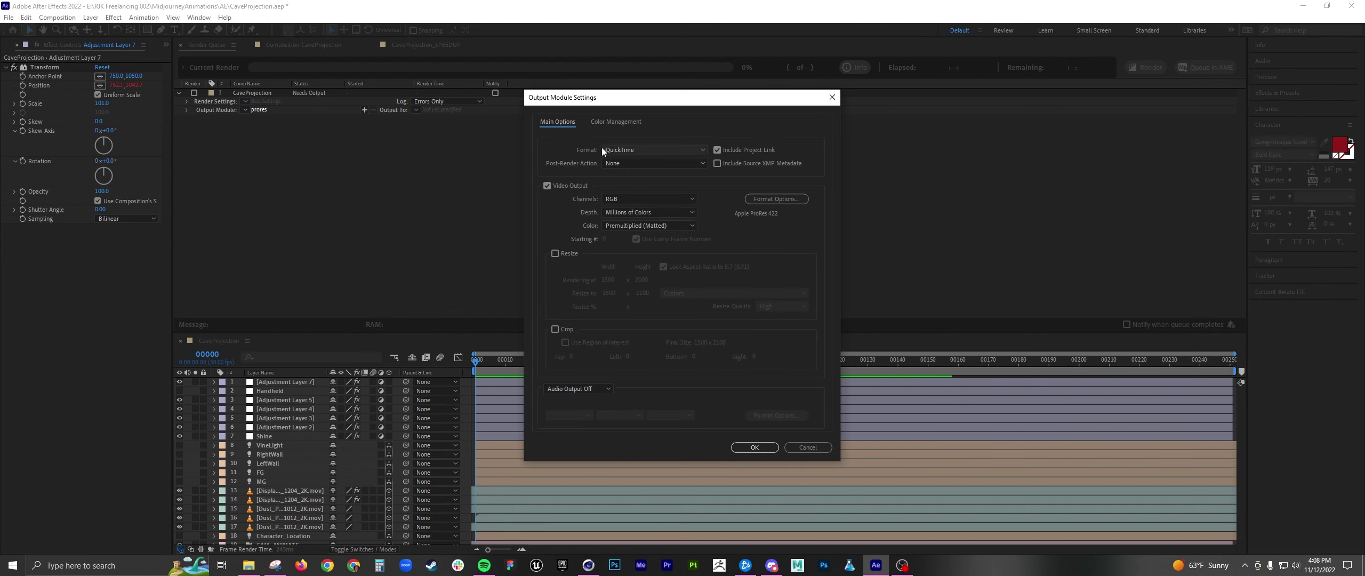
click(690, 150)
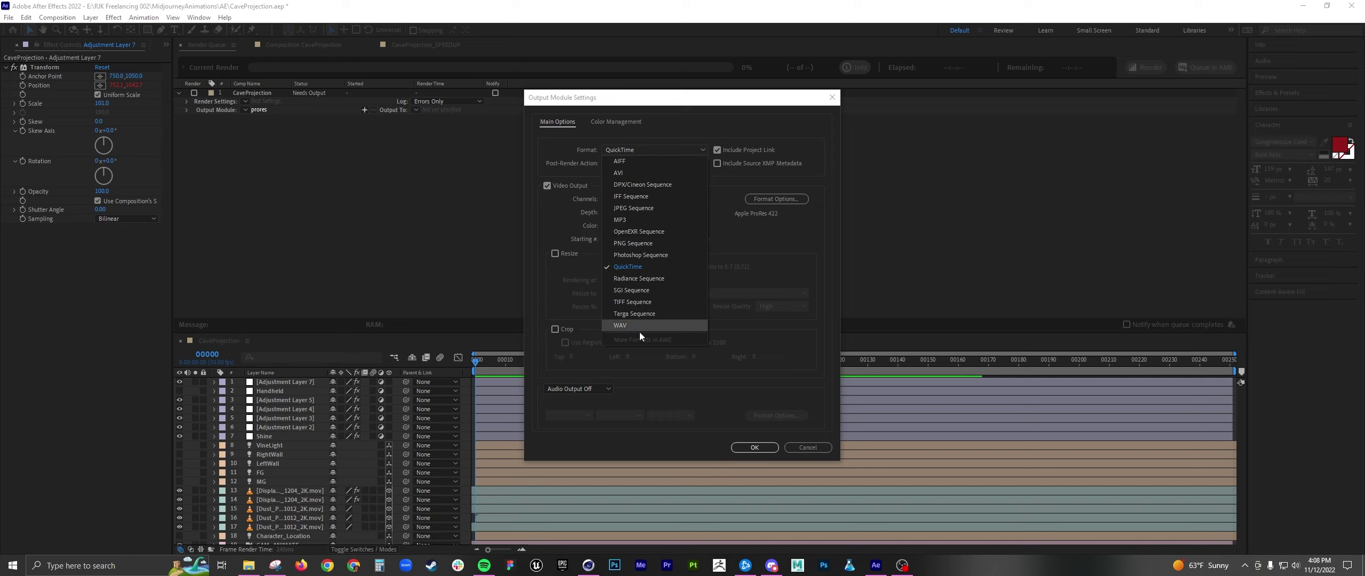
click(635, 268)
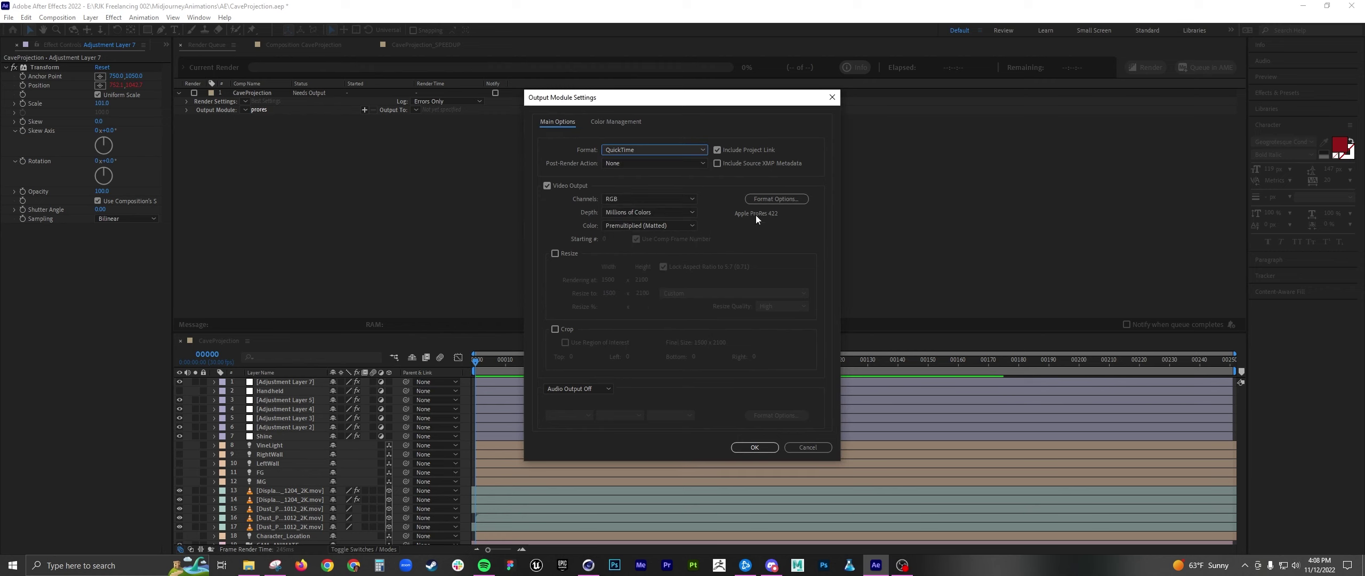
click(776, 199)
click(681, 124)
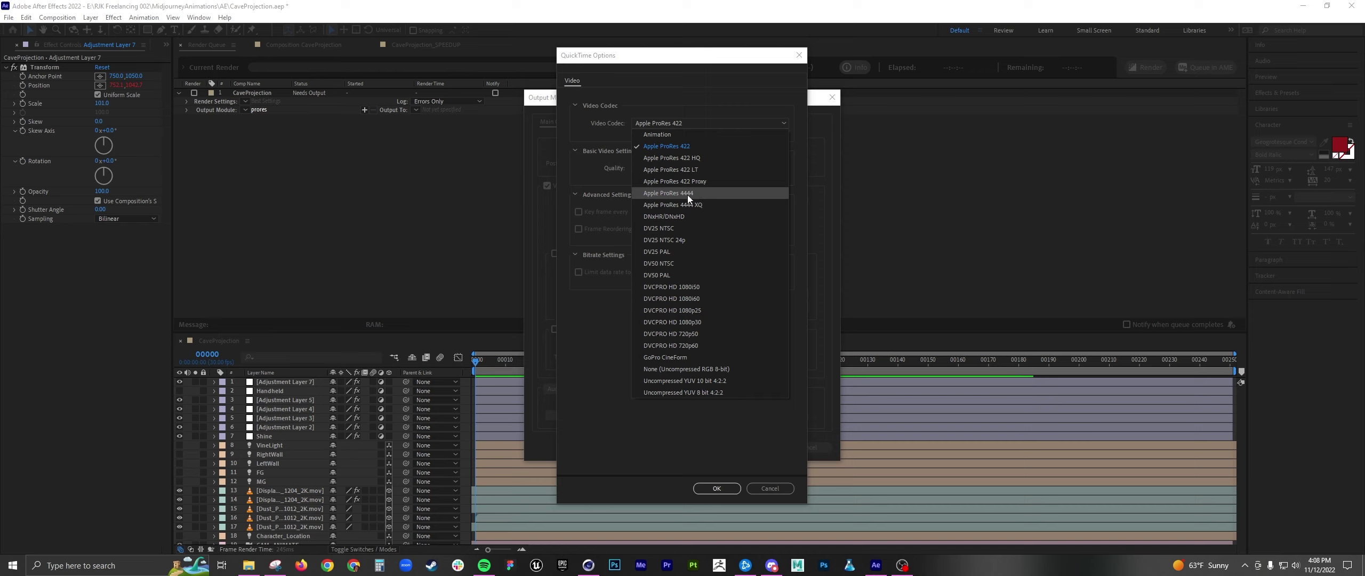
click(690, 147)
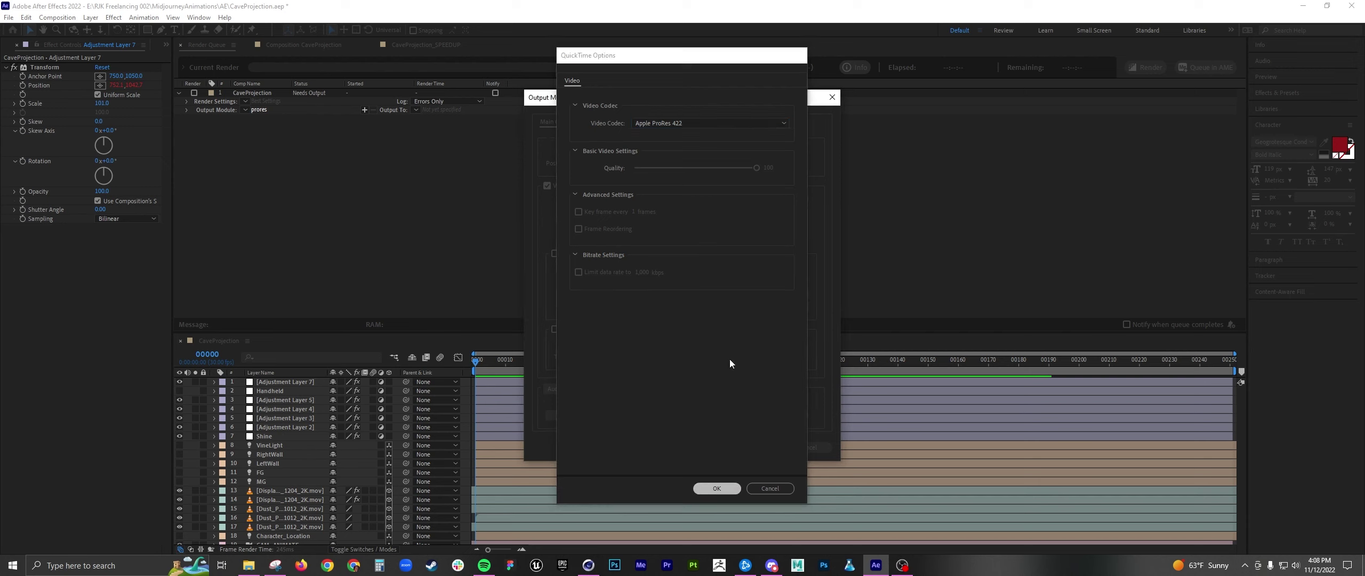
click(716, 488)
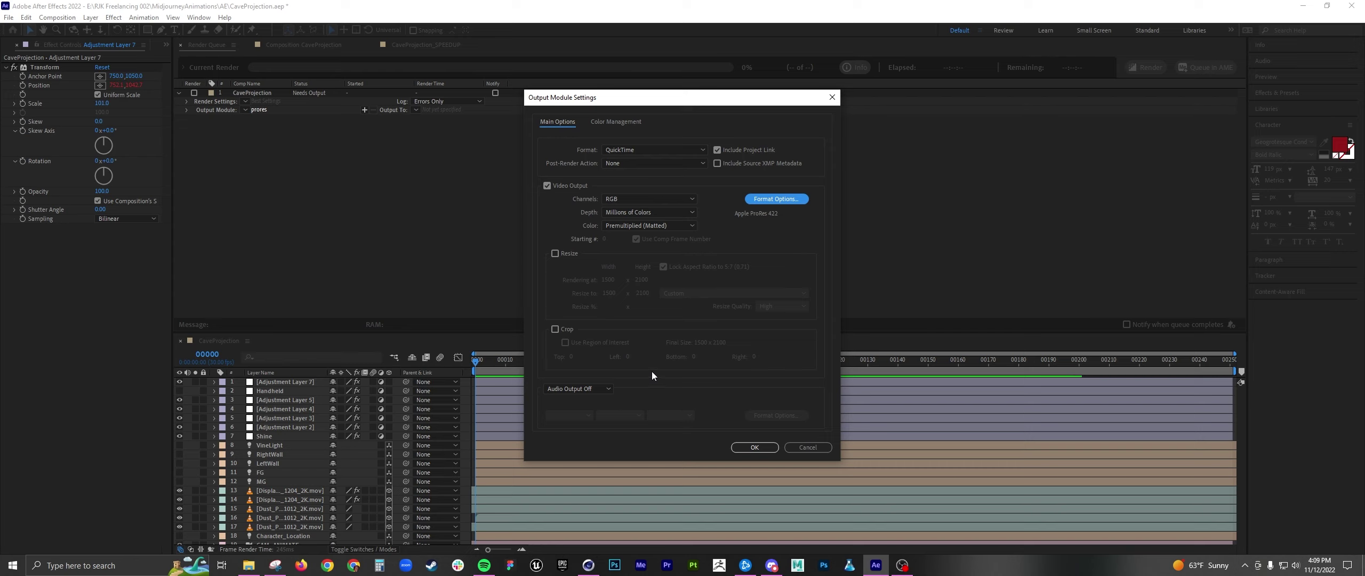
Step: Switch audio output on, then back off, and confirm the output module settings
click(607, 389)
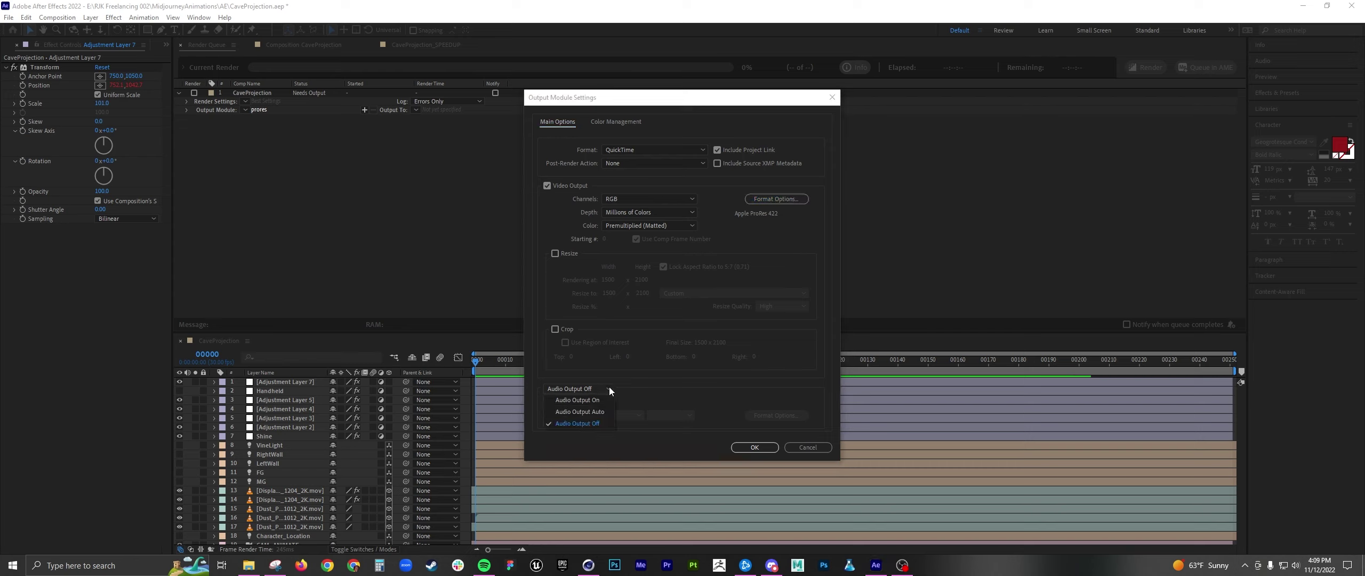
click(578, 413)
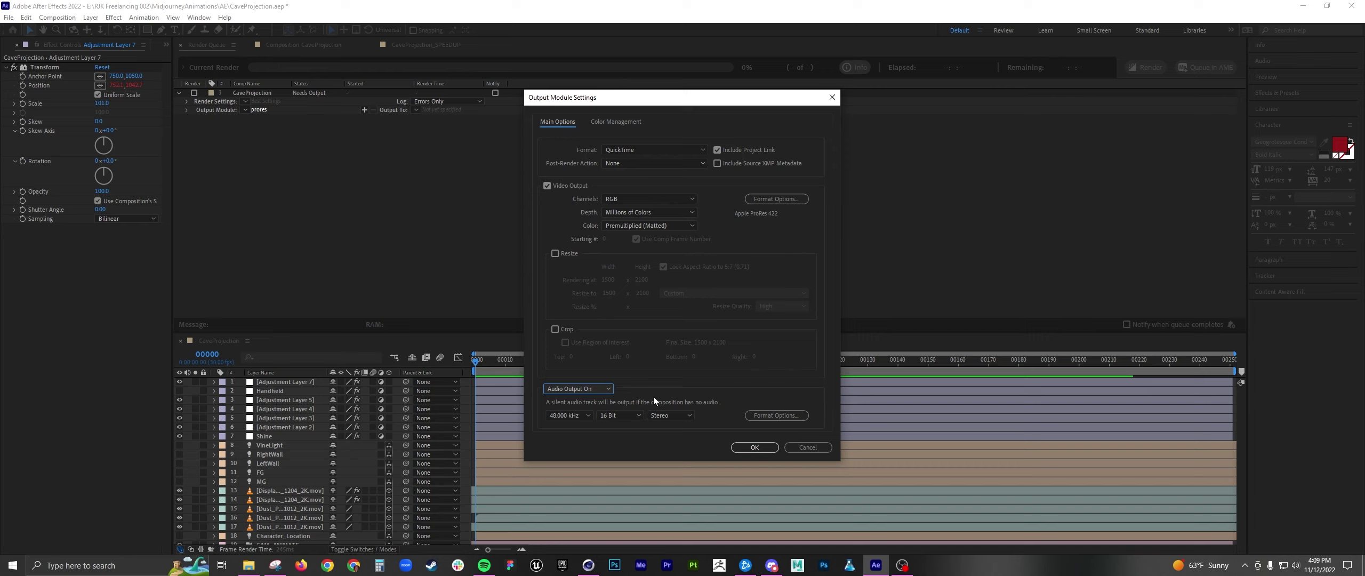
click(577, 388)
click(571, 426)
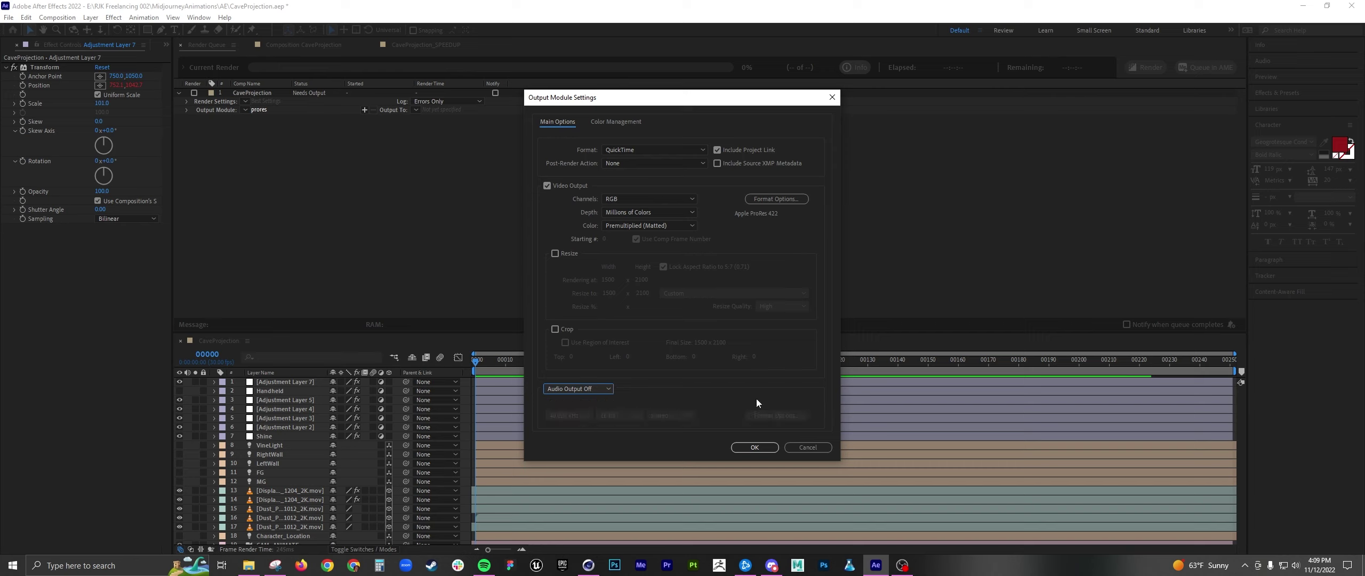
click(755, 447)
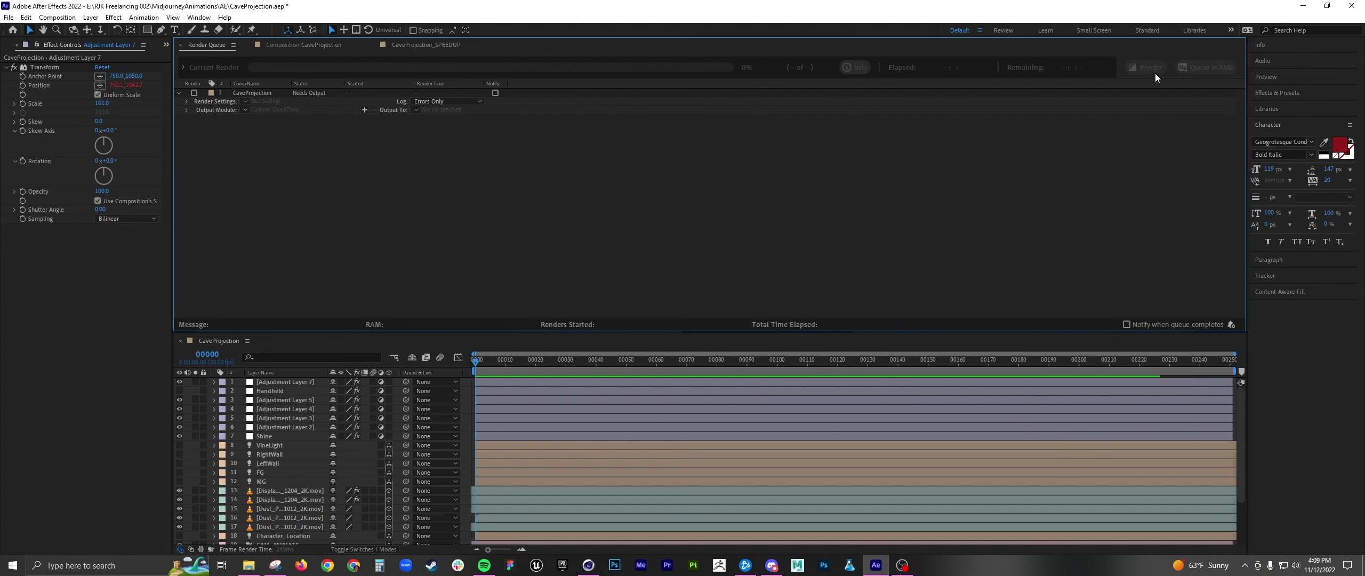
click(991, 93)
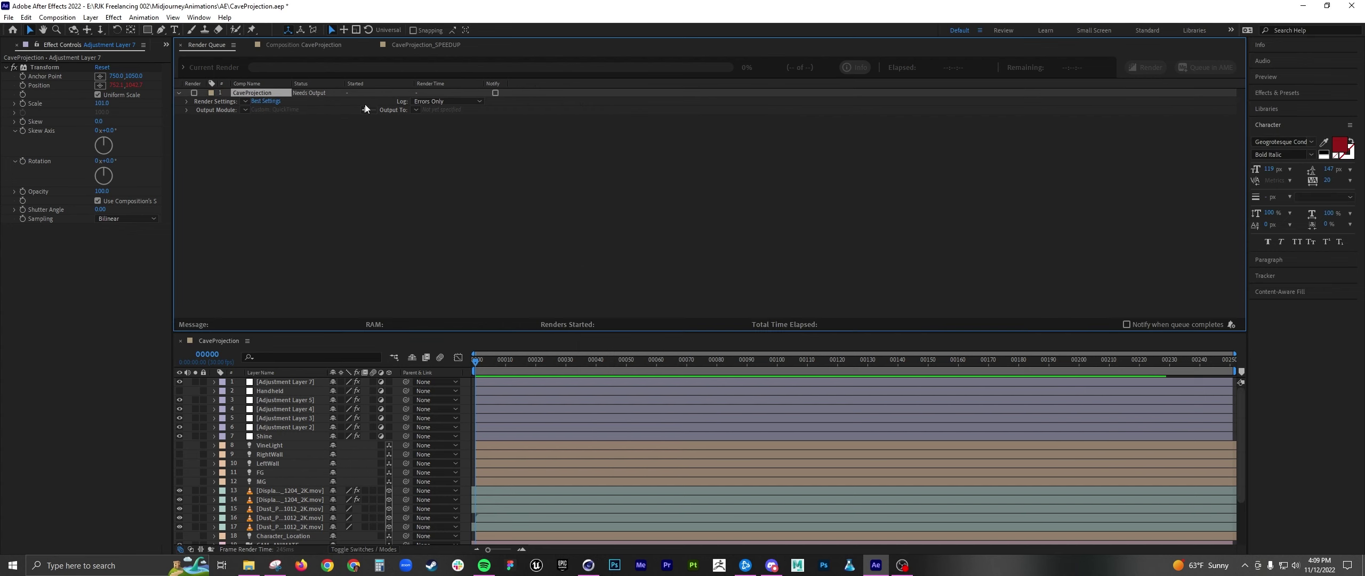
click(442, 109)
key(Escape)
Step: Switch to the CaveProjection comp and scrub the time ruler to review the camera shot
click(318, 46)
click(494, 360)
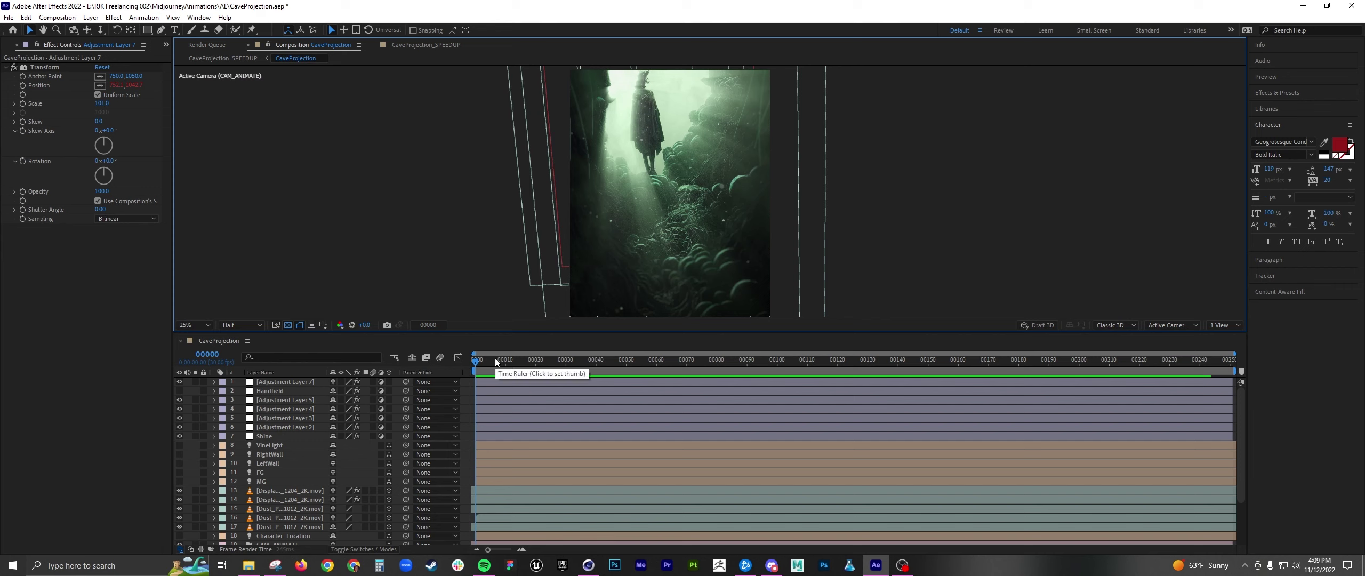
drag(519, 362, 838, 363)
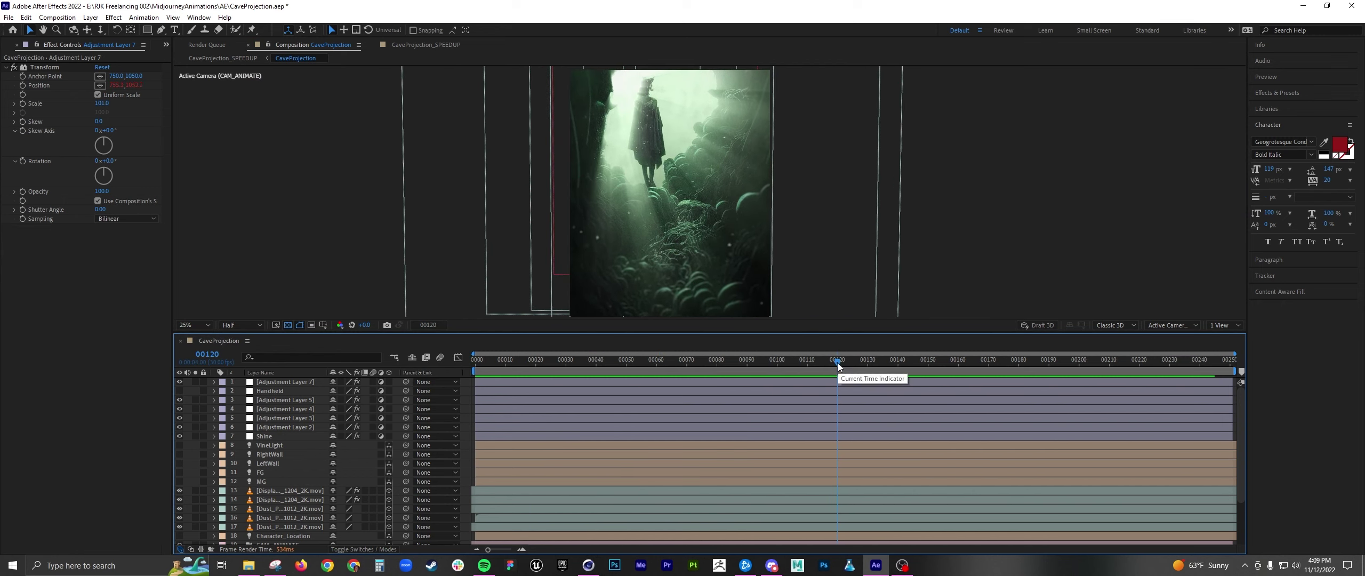